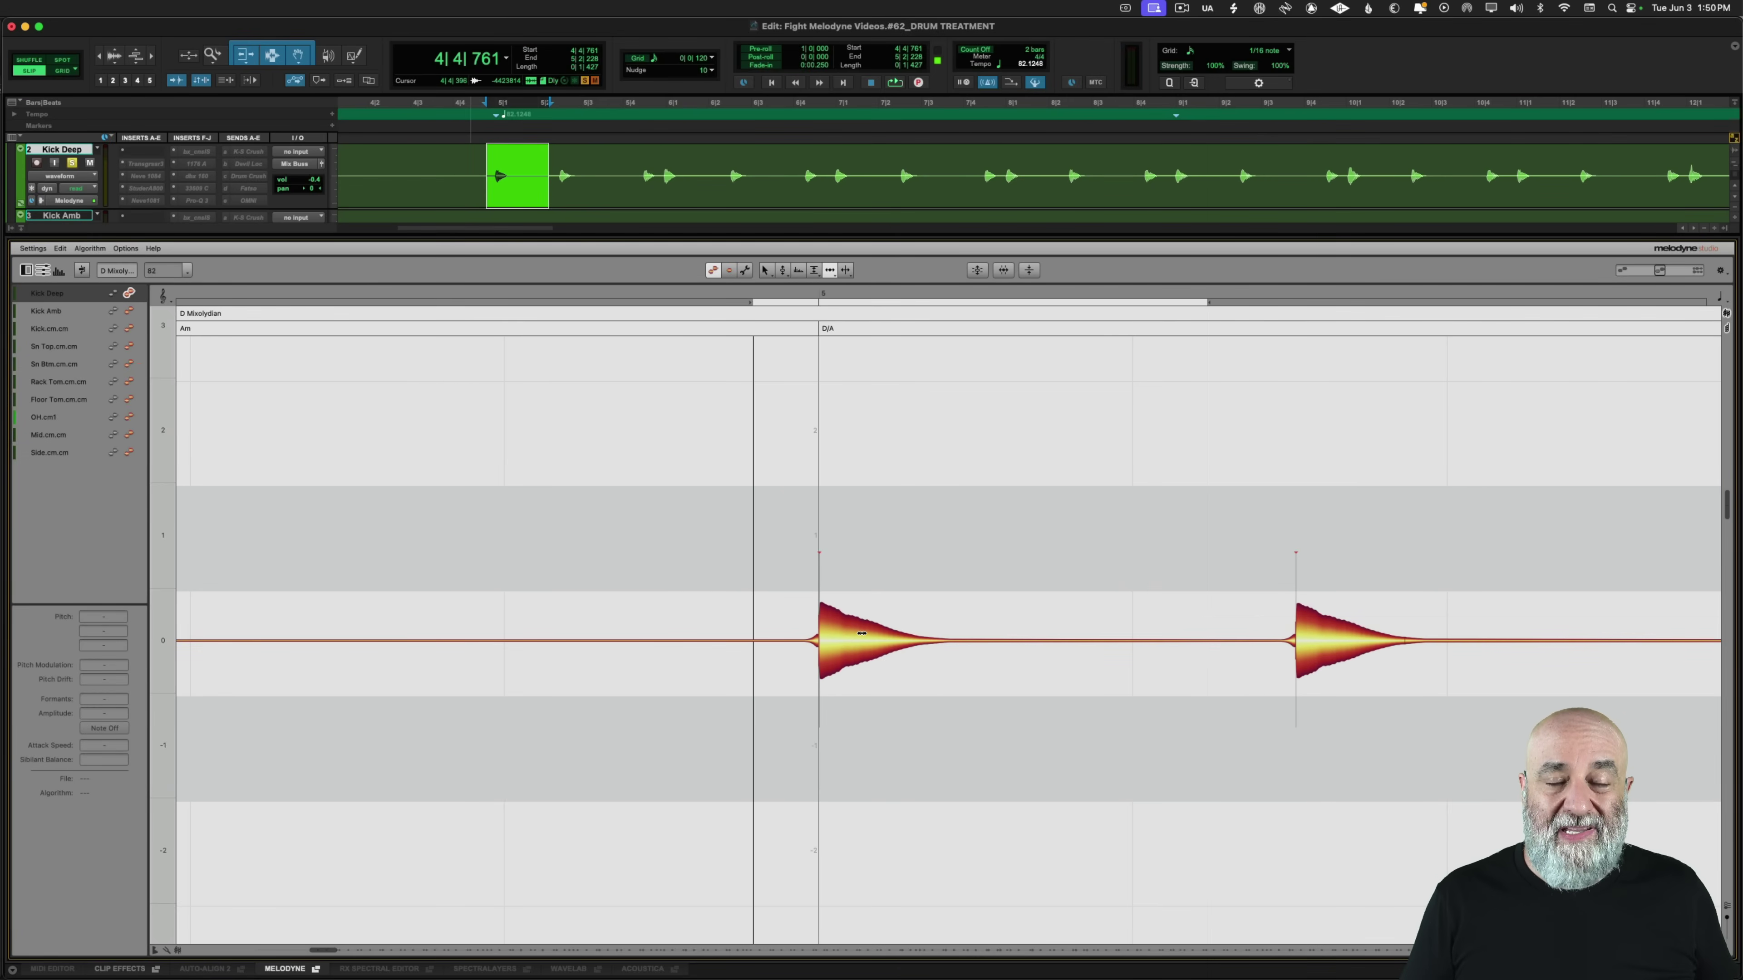
Invert the note selection from the first kick hit and delete all other notes, leaving only that hit
{"action": "left_click", "coordinate": [862, 636]}
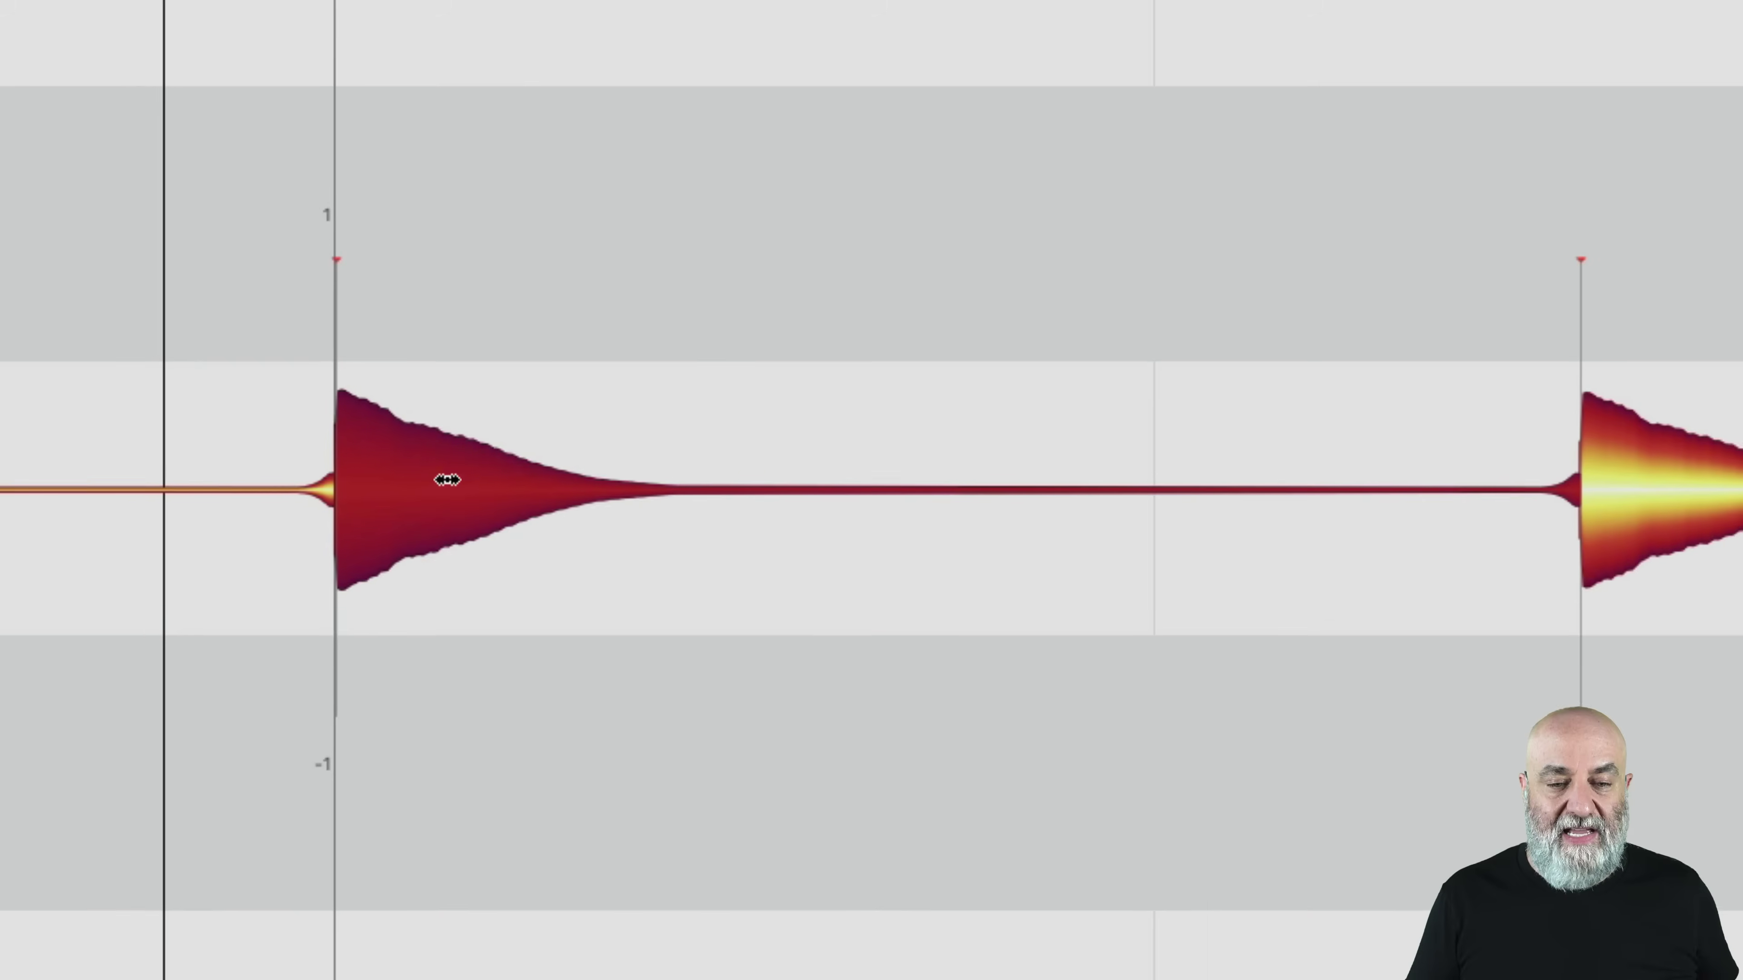
{"action": "right_click", "coordinate": [862, 636]}
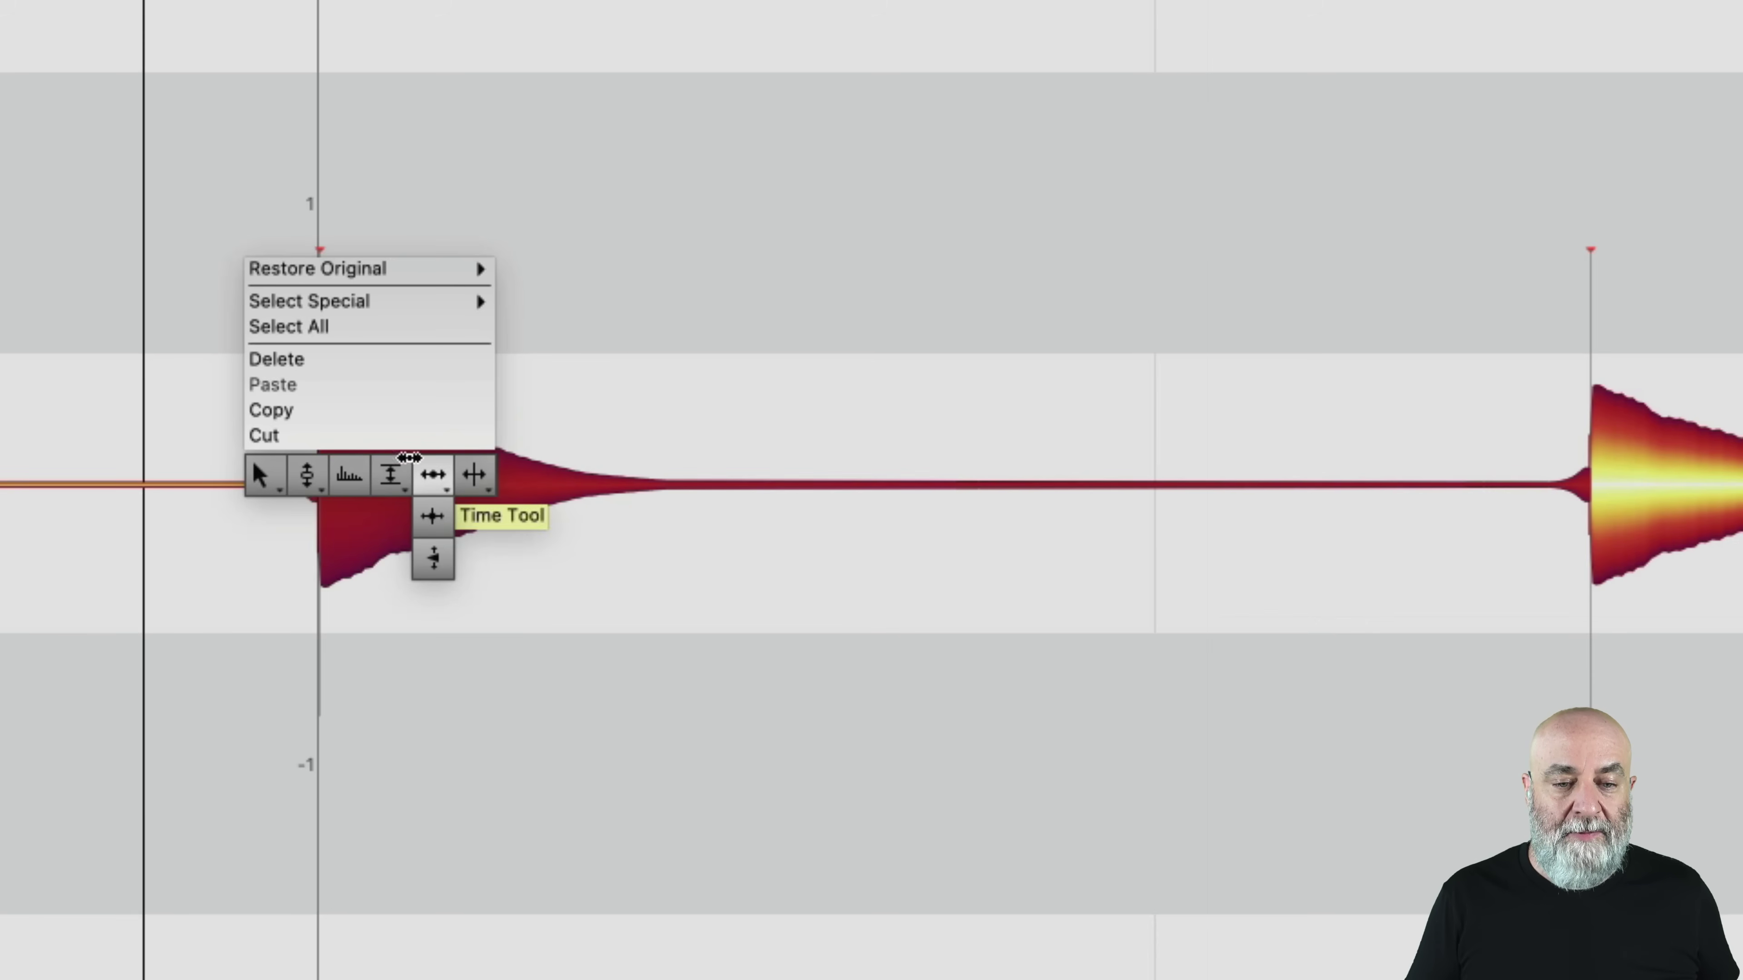
{"action": "mouse_move", "coordinate": [417, 301]}
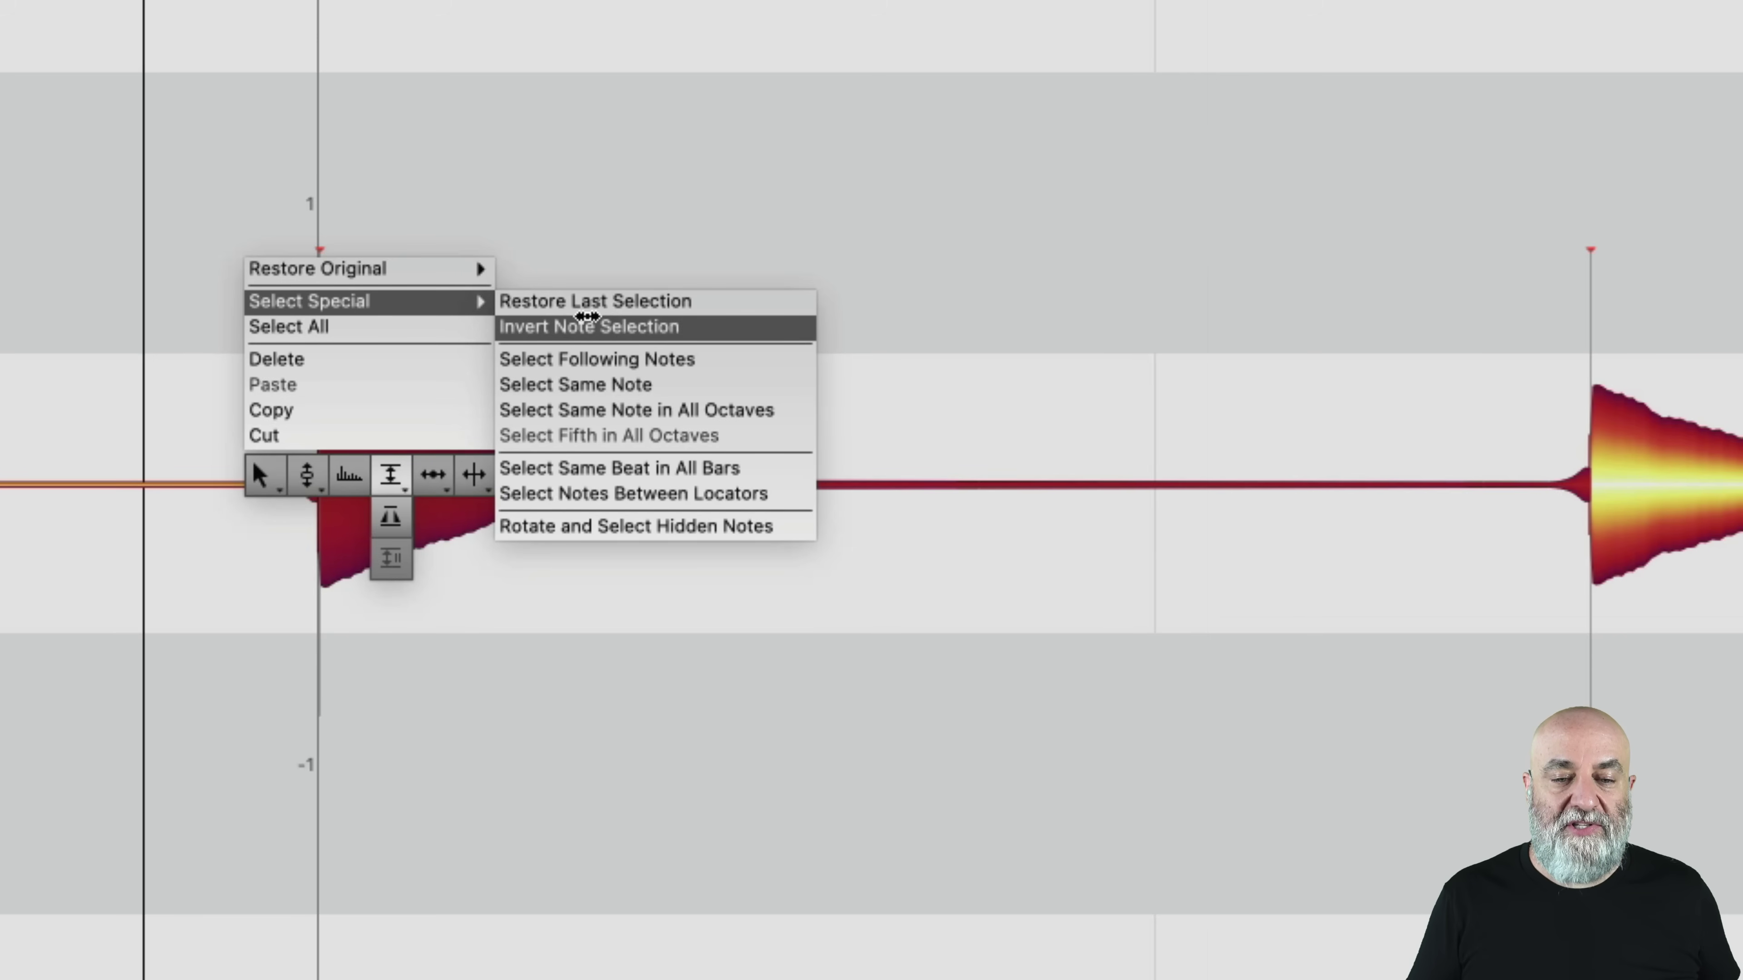
{"action": "left_click", "coordinate": [548, 329]}
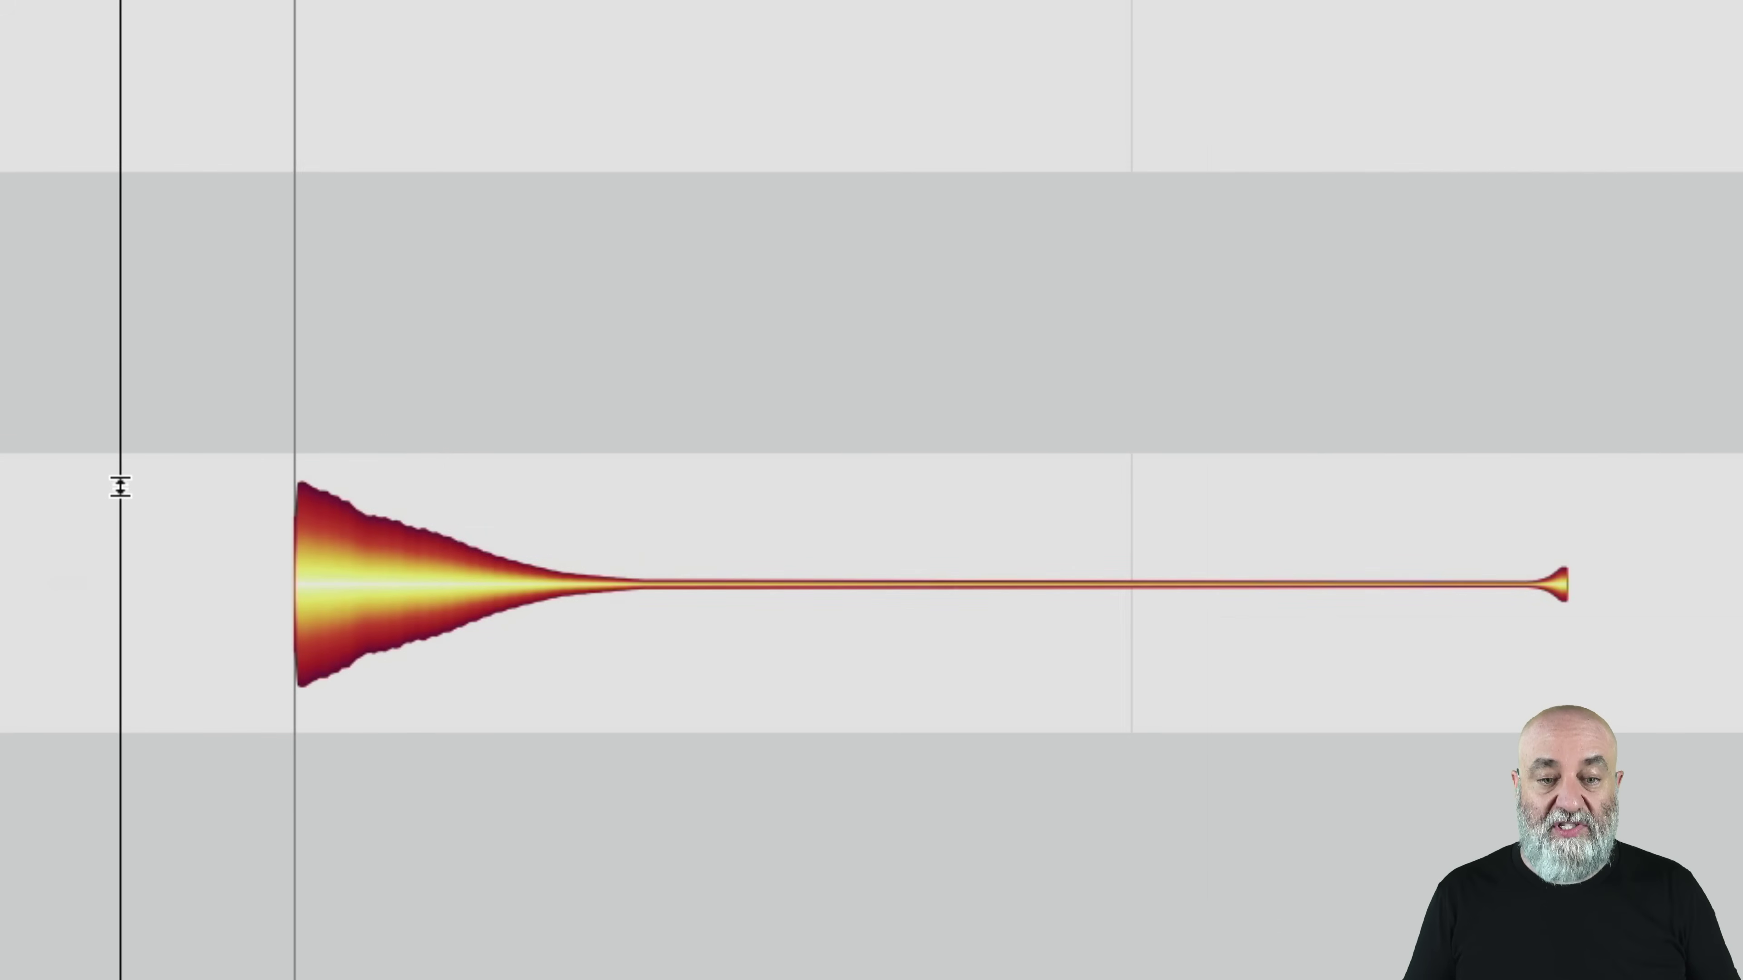
Separate the kick note where its body fades out, delete the remaining tail and play the trimmed hit
{"action": "right_click", "coordinate": [785, 332]}
{"action": "left_click", "coordinate": [861, 338]}
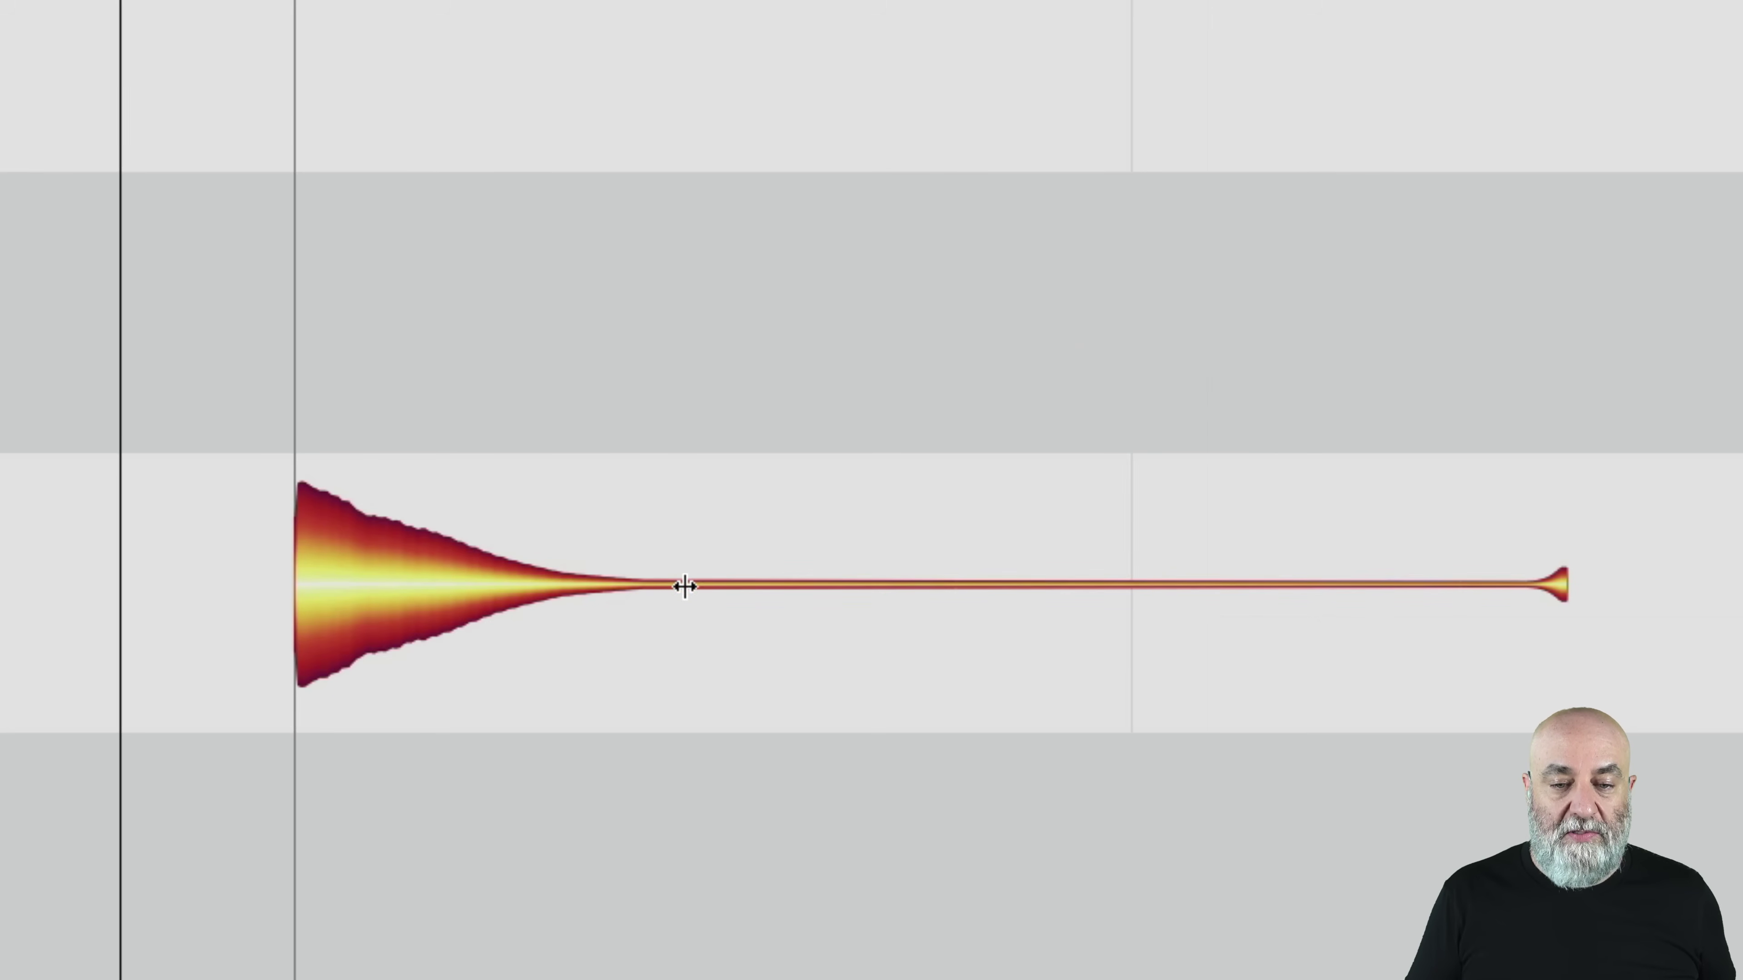
{"action": "double_click", "coordinate": [638, 585]}
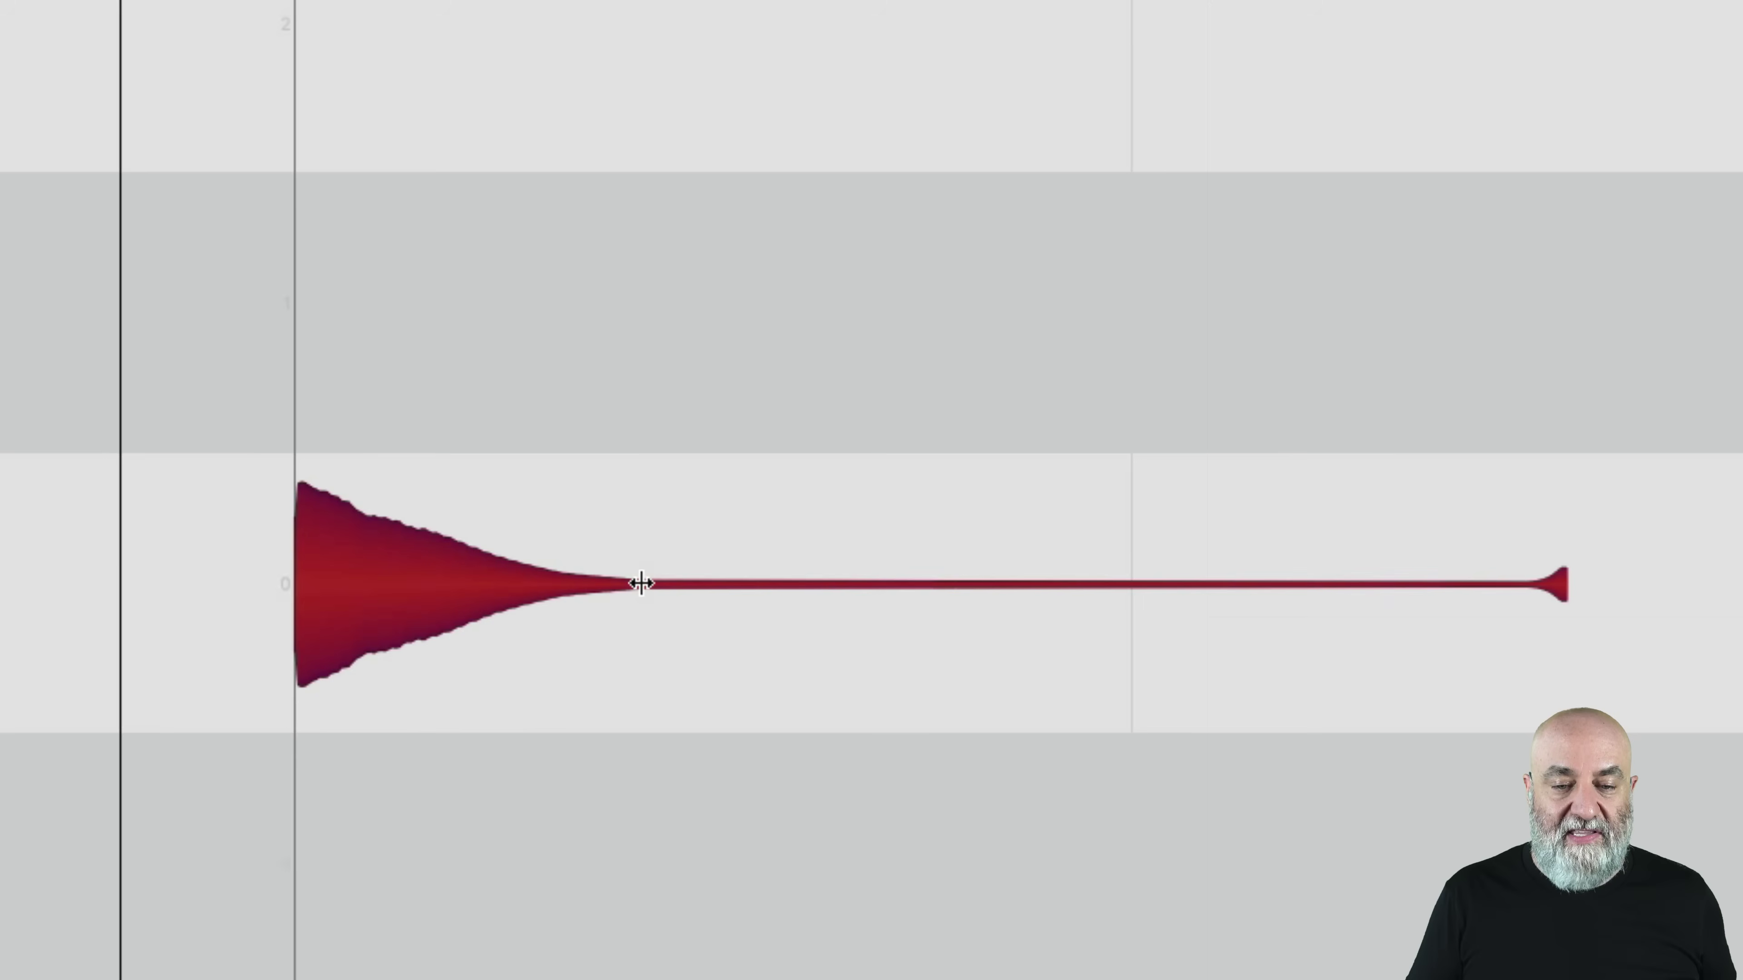
{"action": "key", "text": "Delete"}
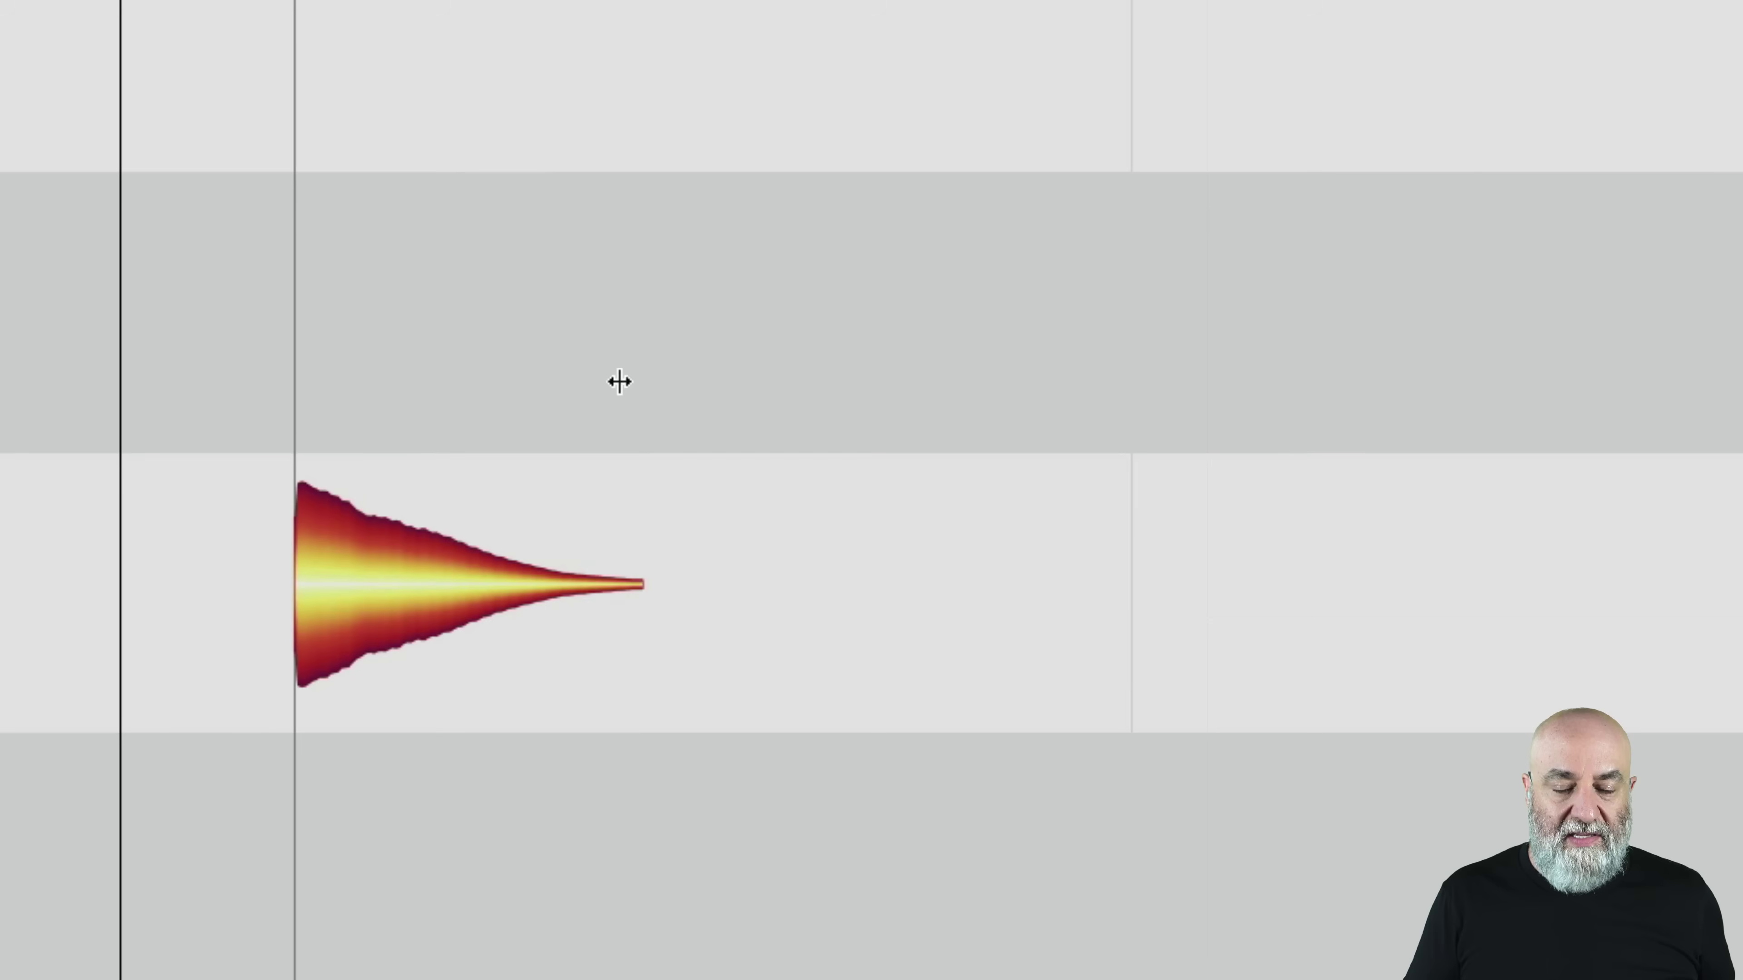
{"action": "key", "text": "space"}
{"action": "key", "text": "space"}
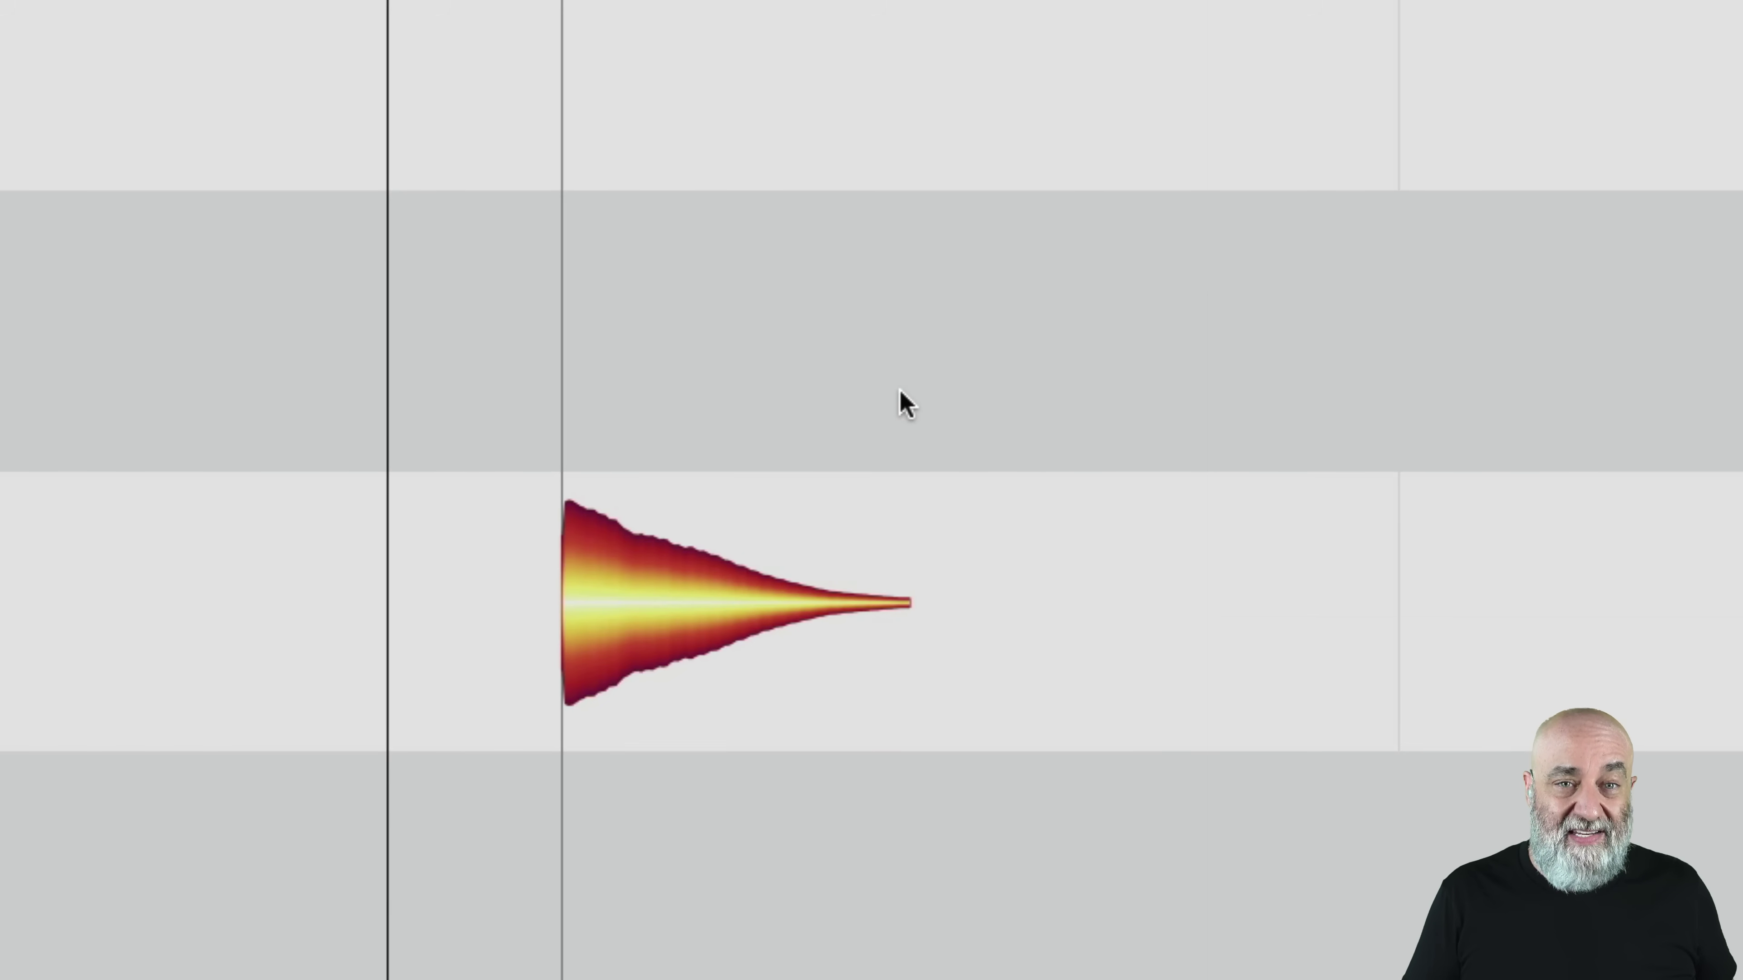
Shorten the kick note with the Time tool by pulling its end back to under half its length
{"action": "right_click", "coordinate": [906, 404]}
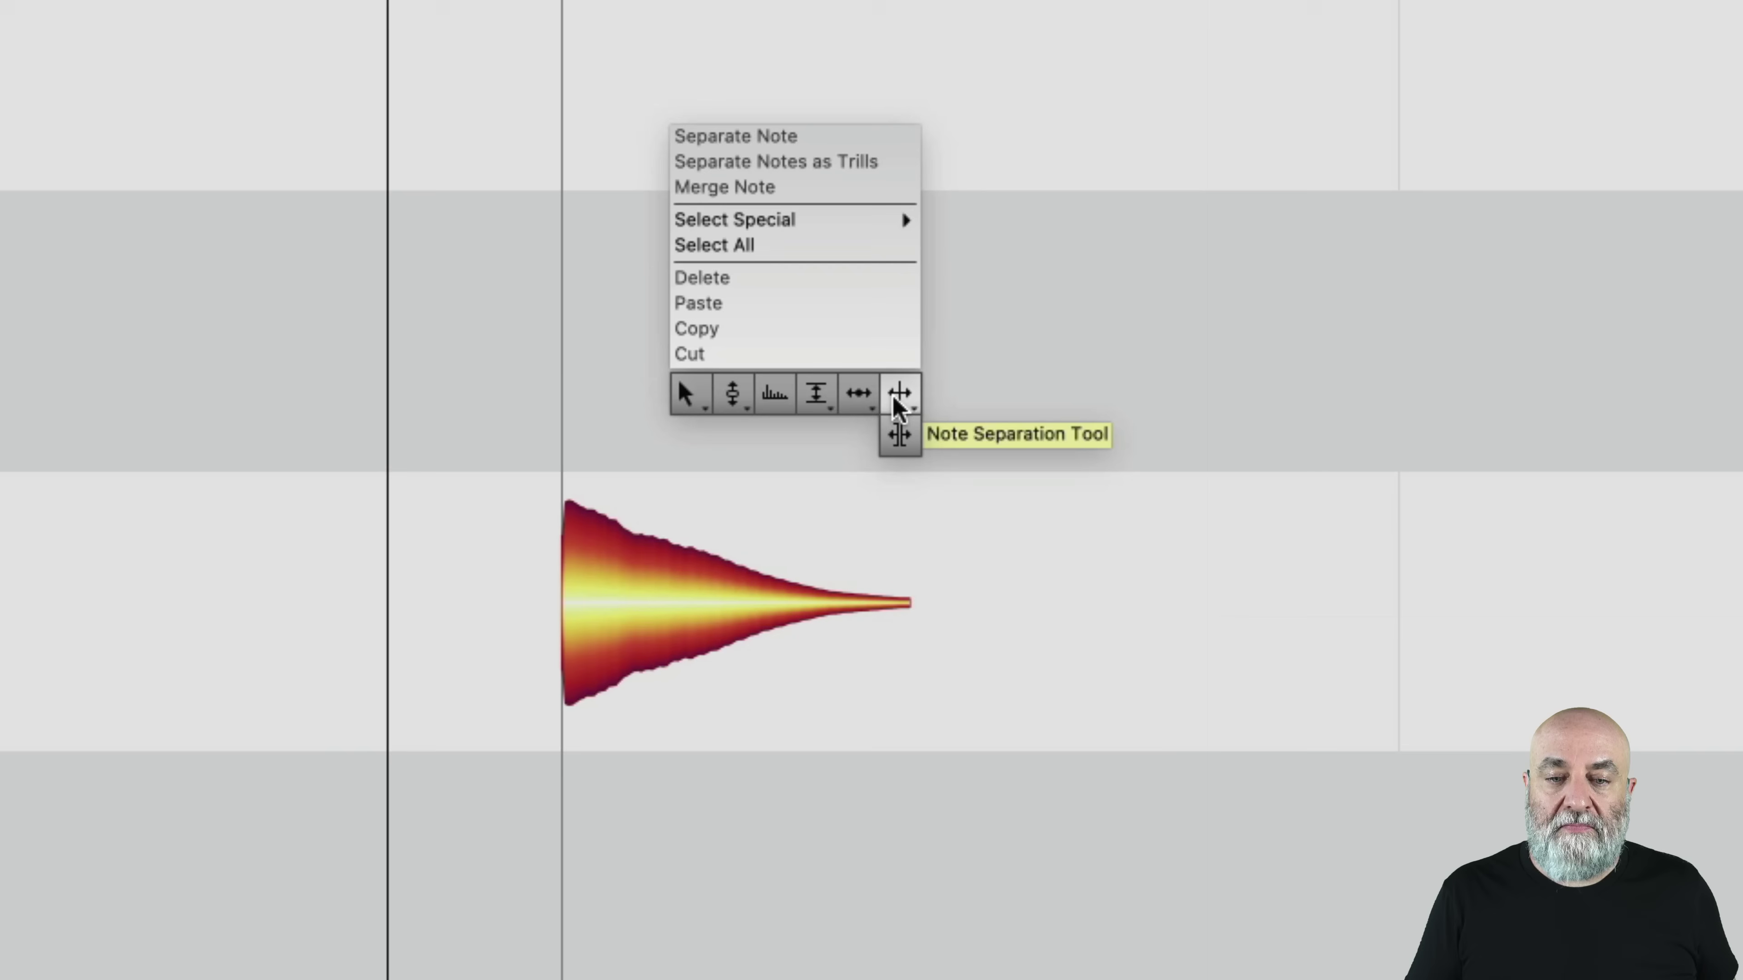
{"action": "left_click", "coordinate": [859, 394]}
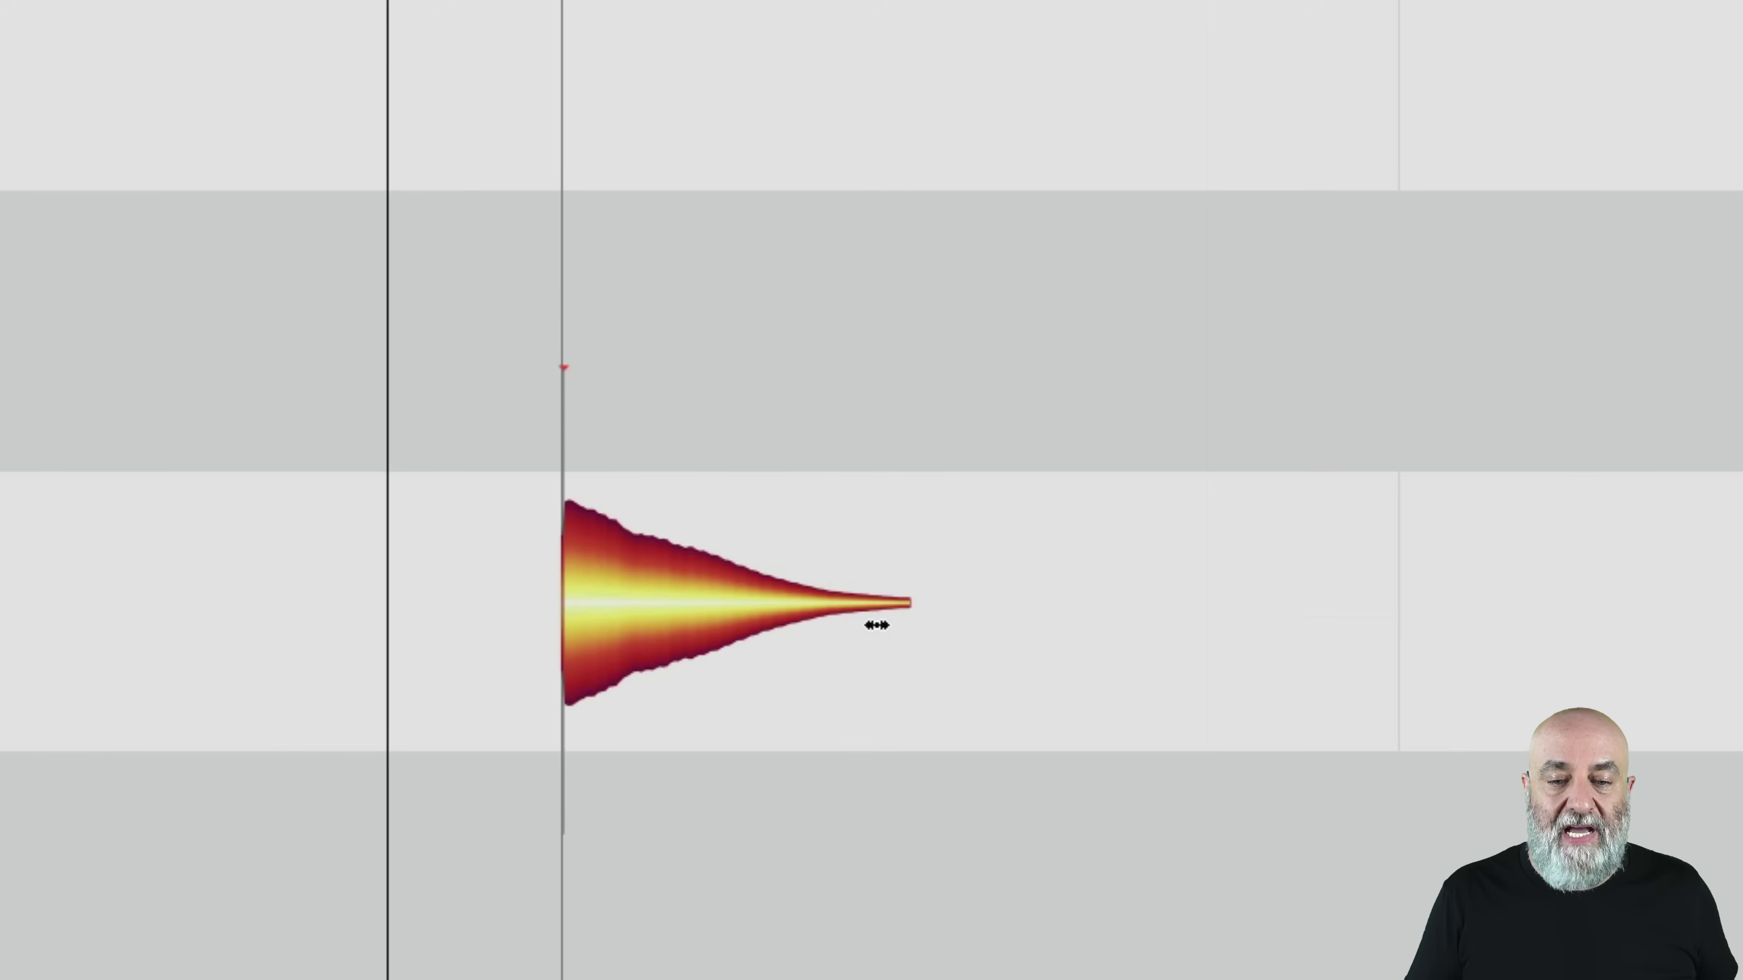
{"action": "left_click", "coordinate": [877, 610]}
{"action": "left_click_drag", "start_coordinate": [877, 609], "coordinate": [668, 705]}
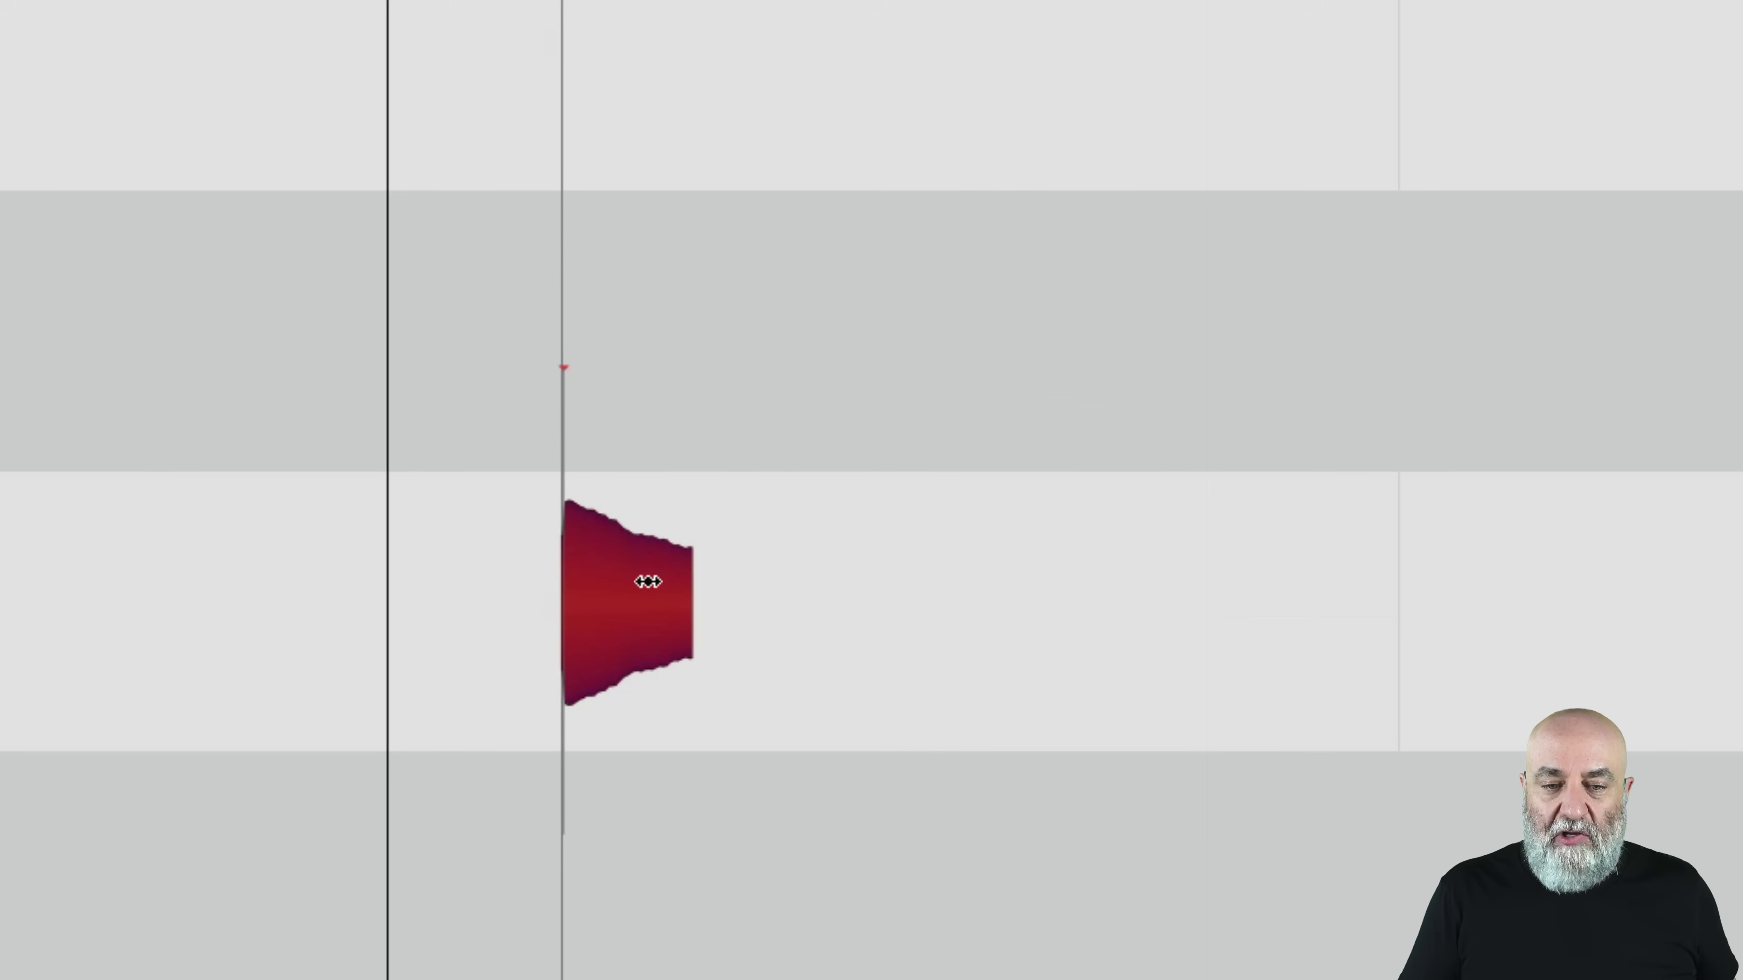
{"action": "left_click", "coordinate": [622, 576]}
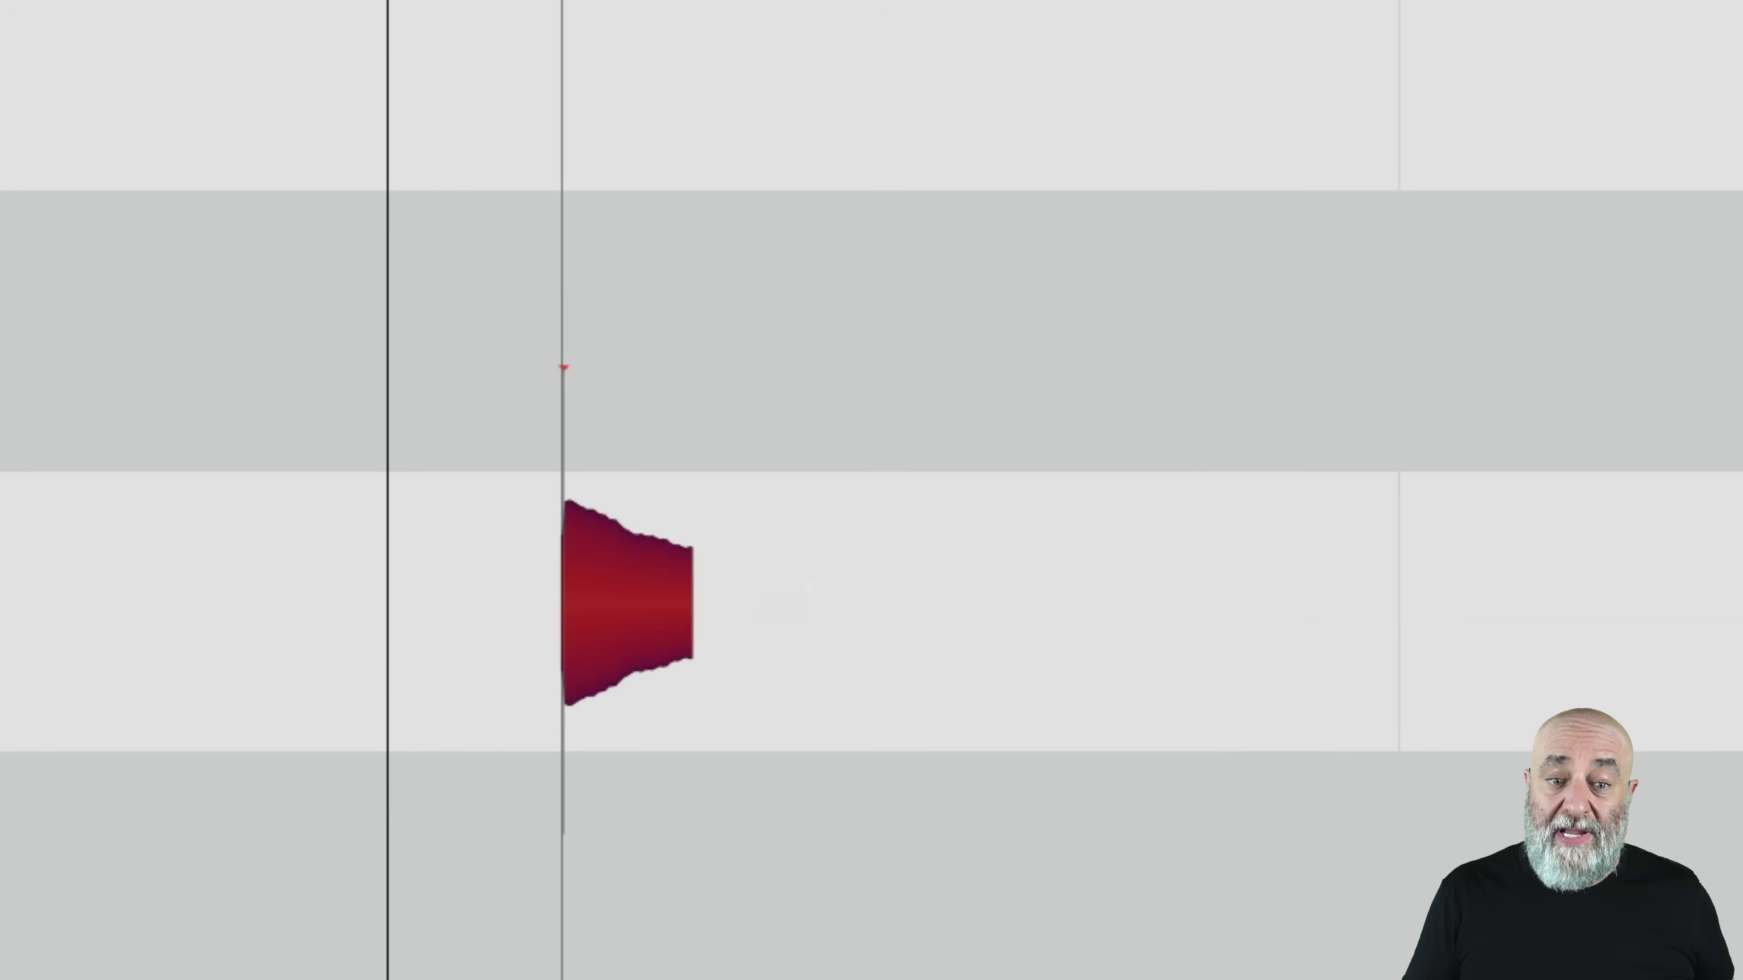
Add a fade-out to the end of the shortened kick note with the Fade tool and play it
{"action": "right_click", "coordinate": [754, 420]}
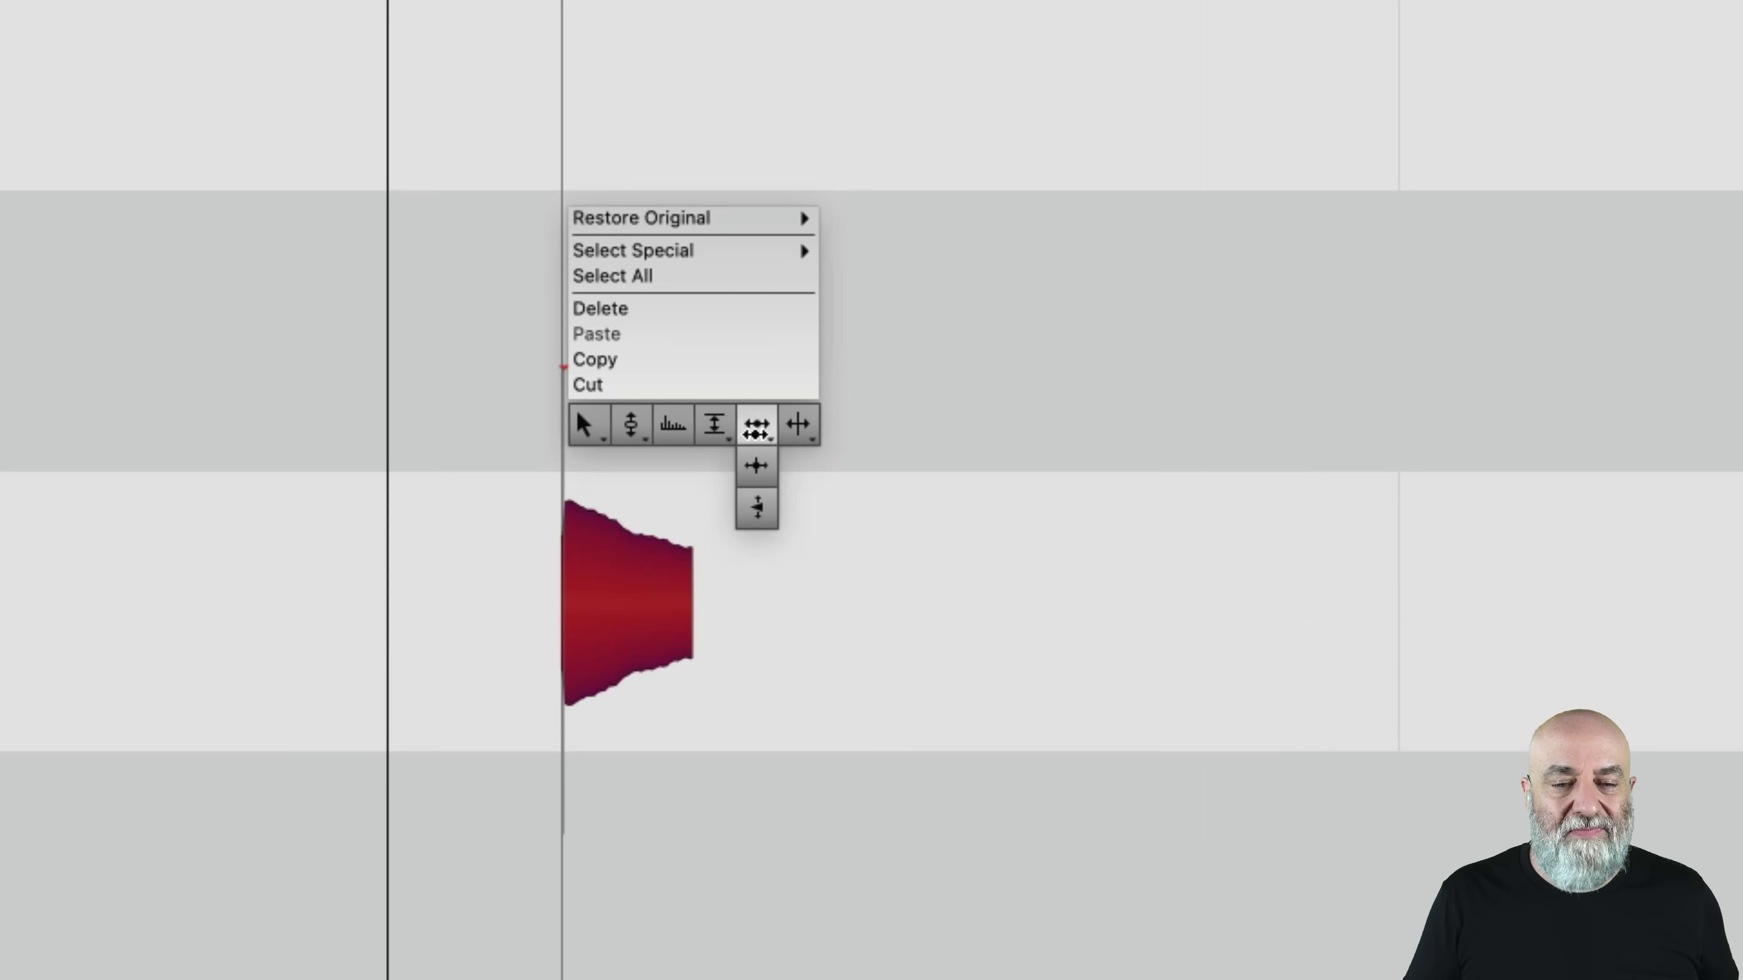
{"action": "mouse_move", "coordinate": [729, 427]}
{"action": "left_click", "coordinate": [714, 508]}
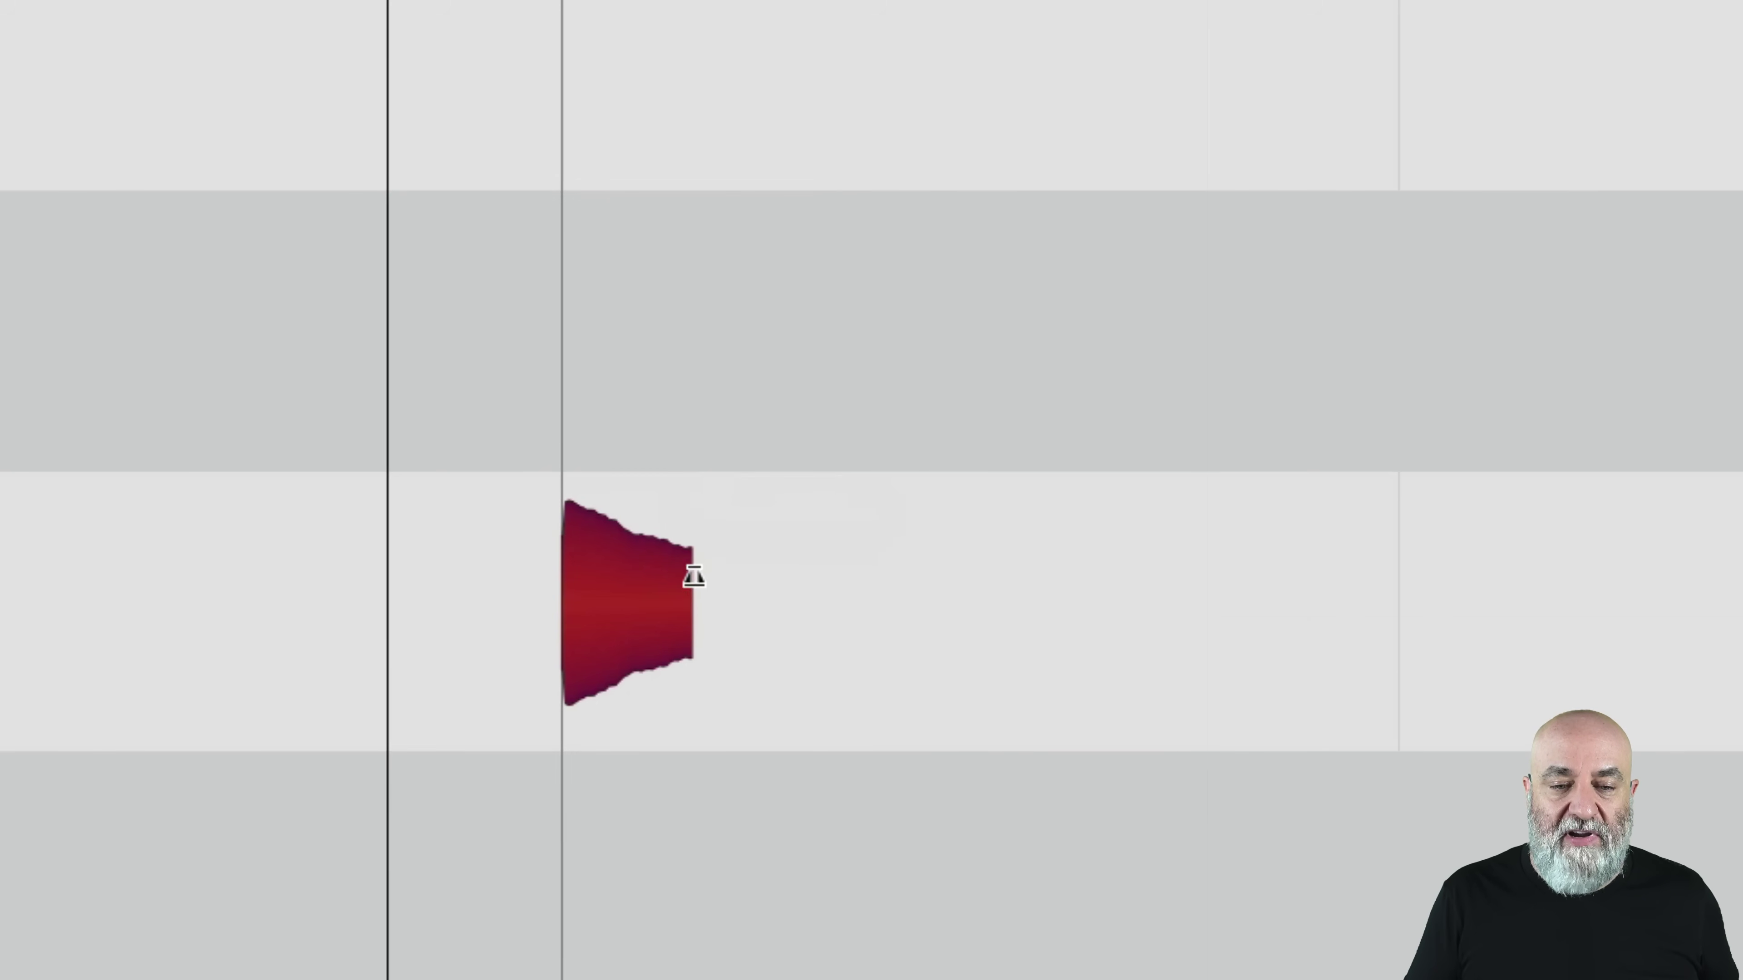
{"action": "left_click_drag", "start_coordinate": [673, 603], "coordinate": [627, 621]}
{"action": "key", "text": "space"}
{"action": "key", "text": "space"}
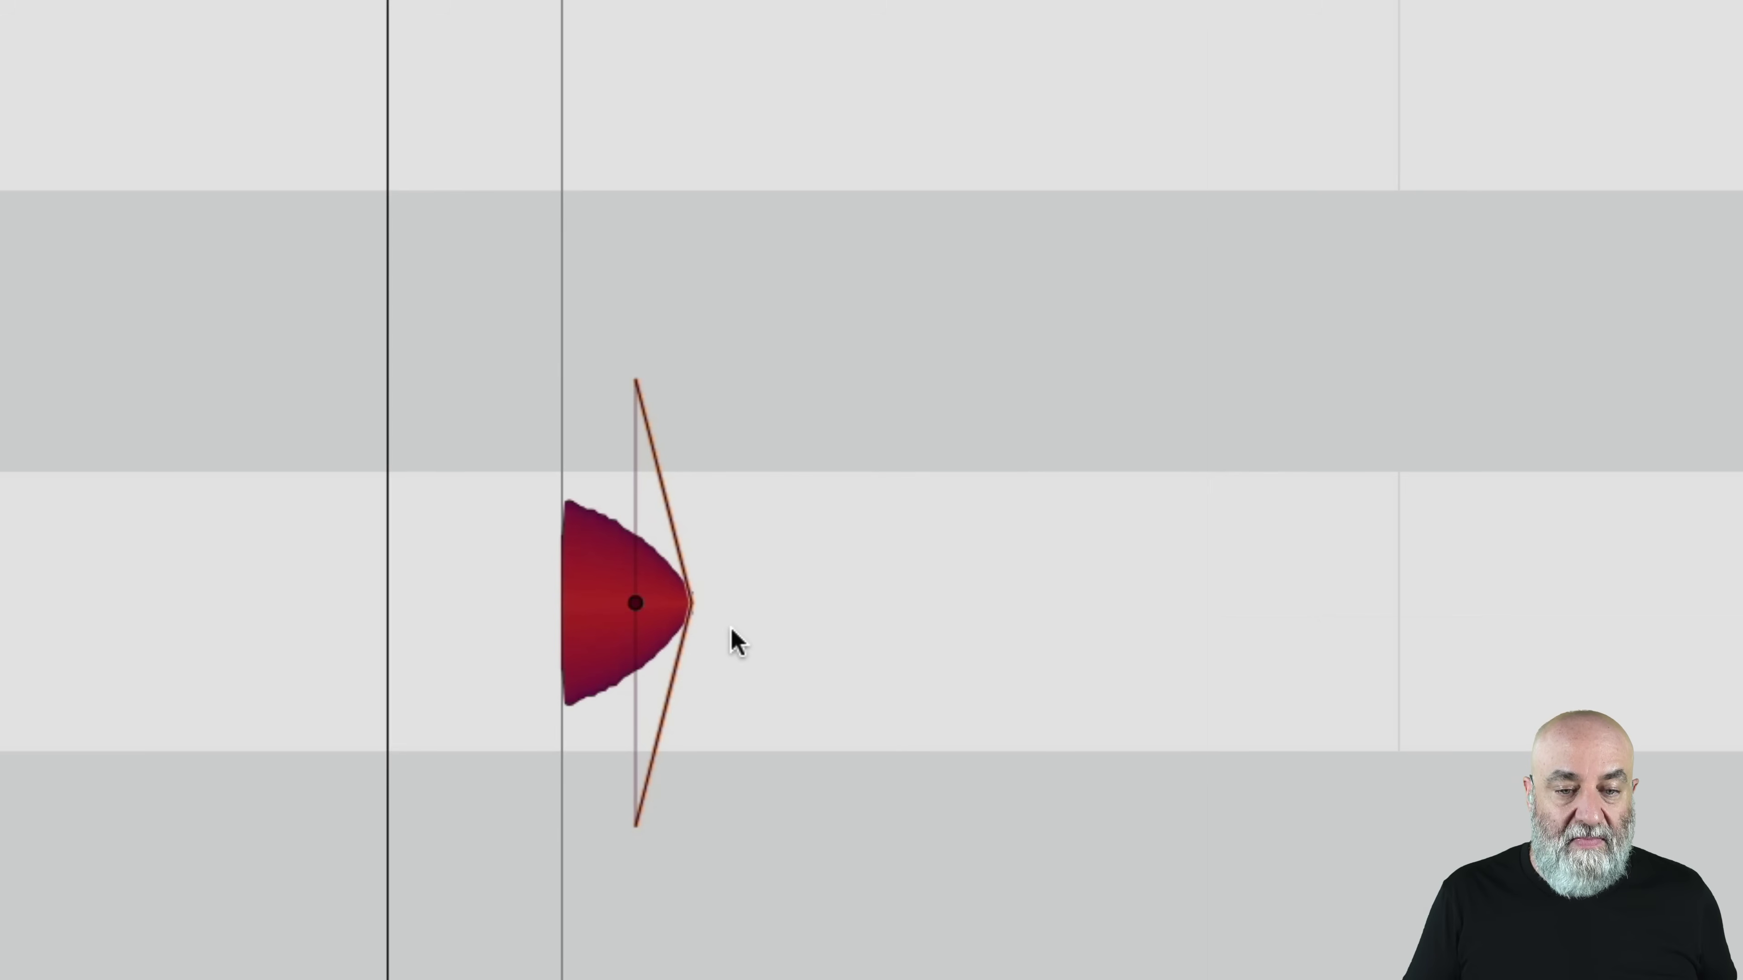
Start the kick note's fade-out closer to the attack, bend its curve into a steep drop and play it
{"action": "left_click_drag", "start_coordinate": [643, 612], "coordinate": [629, 794]}
{"action": "key", "text": "space"}
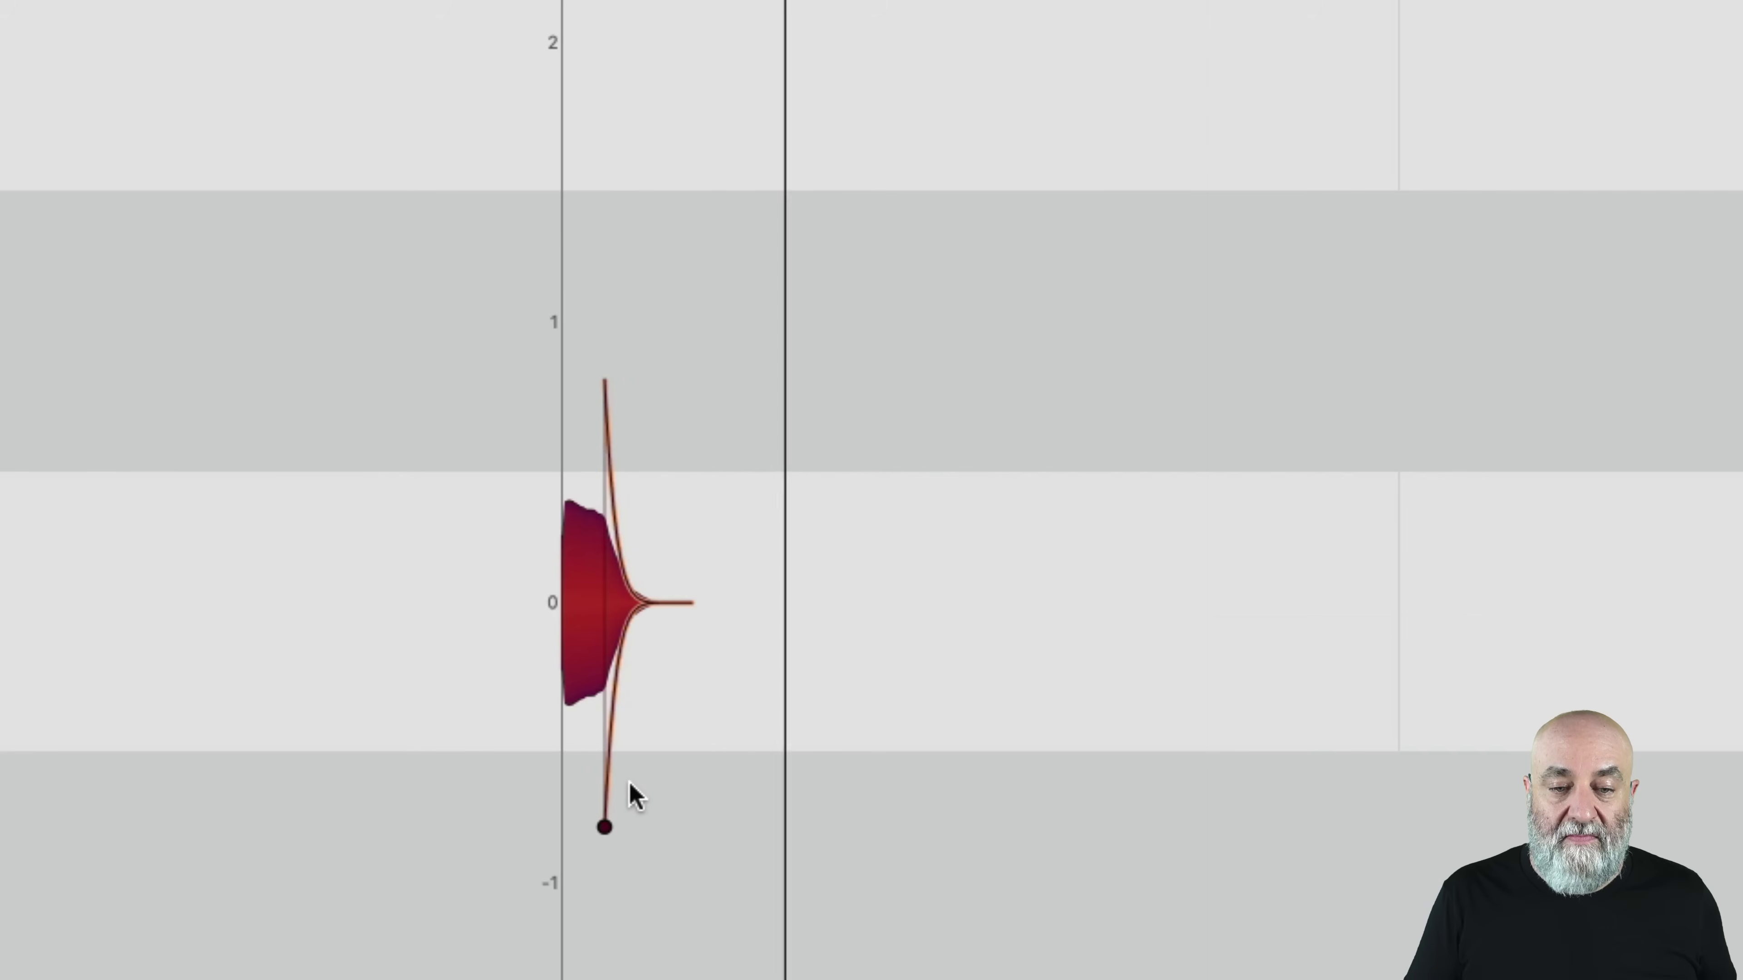
{"action": "key", "text": "space"}
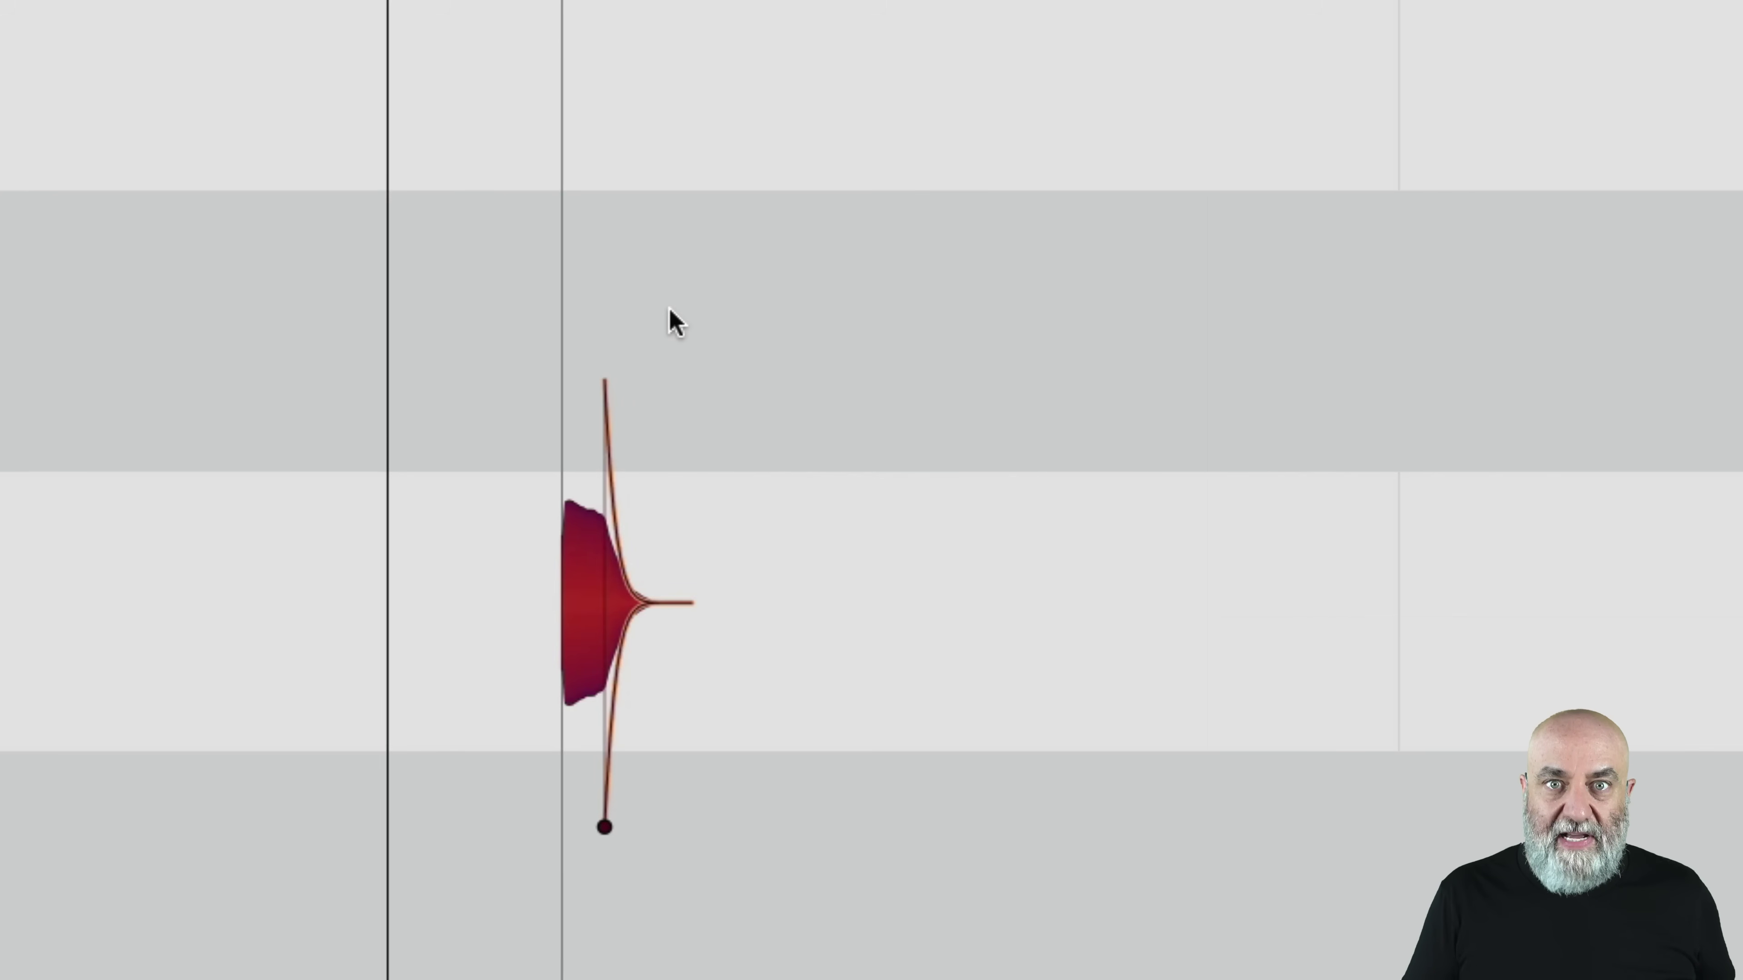
Remove the fade-out from the kick note and extend its end with the Time tool to recover the full decay
{"action": "double_click", "coordinate": [638, 604]}
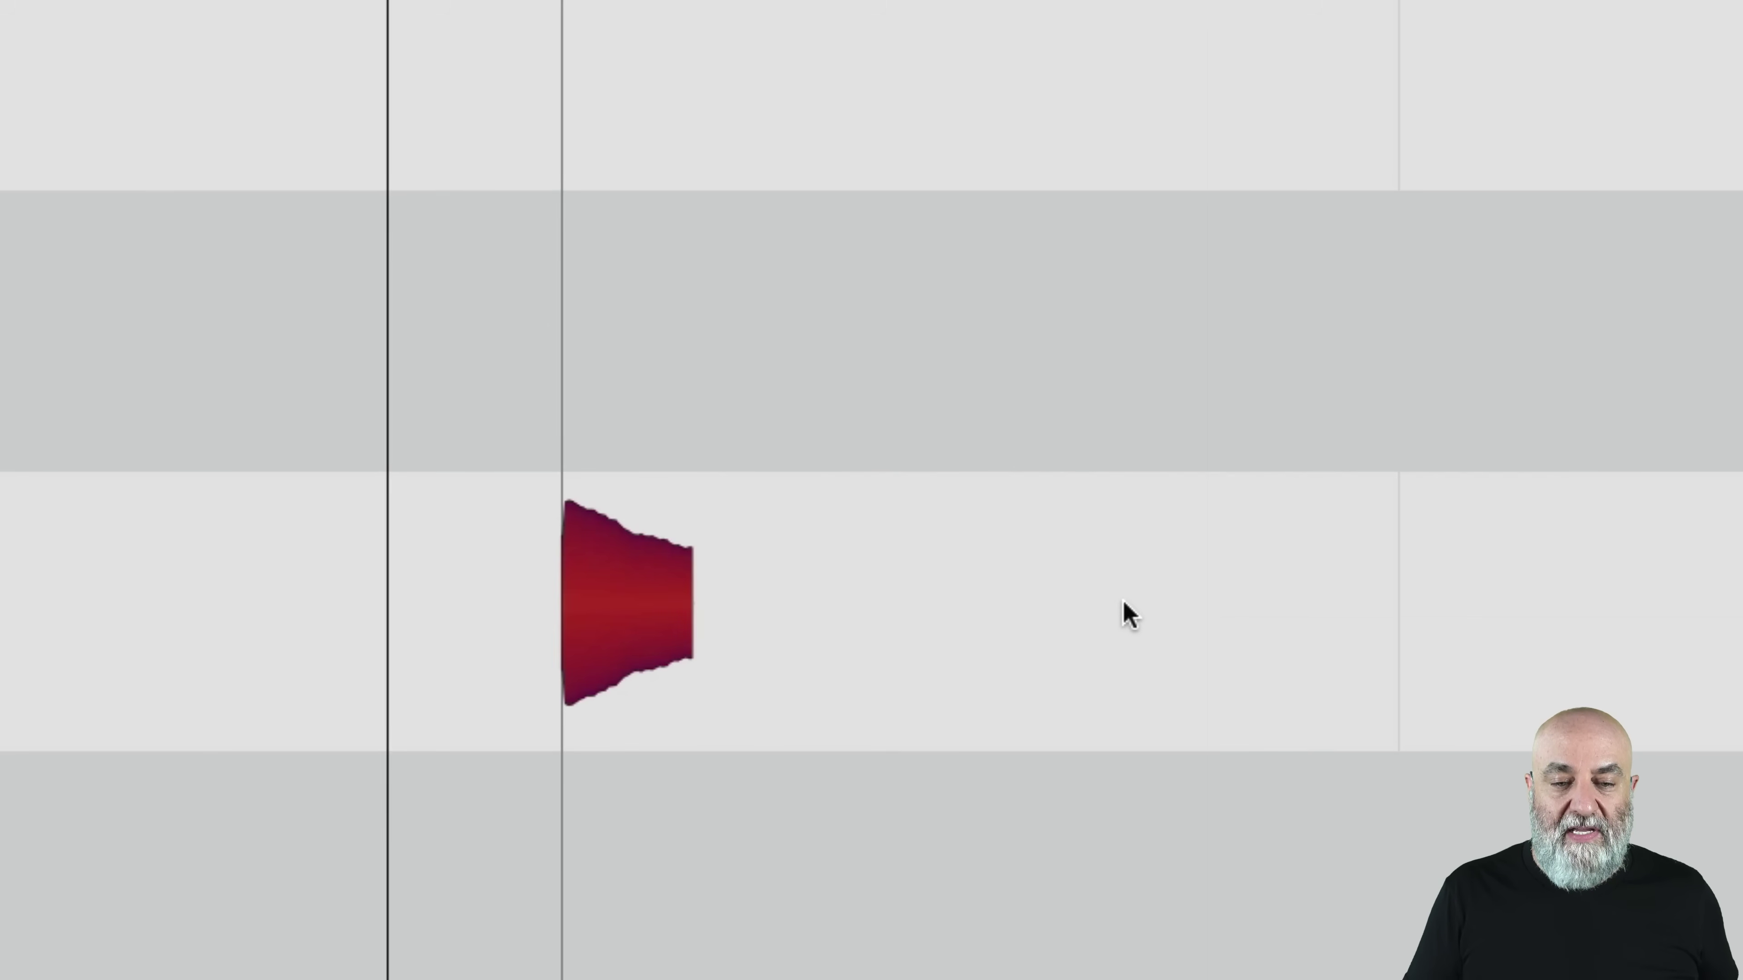
{"action": "right_click", "coordinate": [810, 542]}
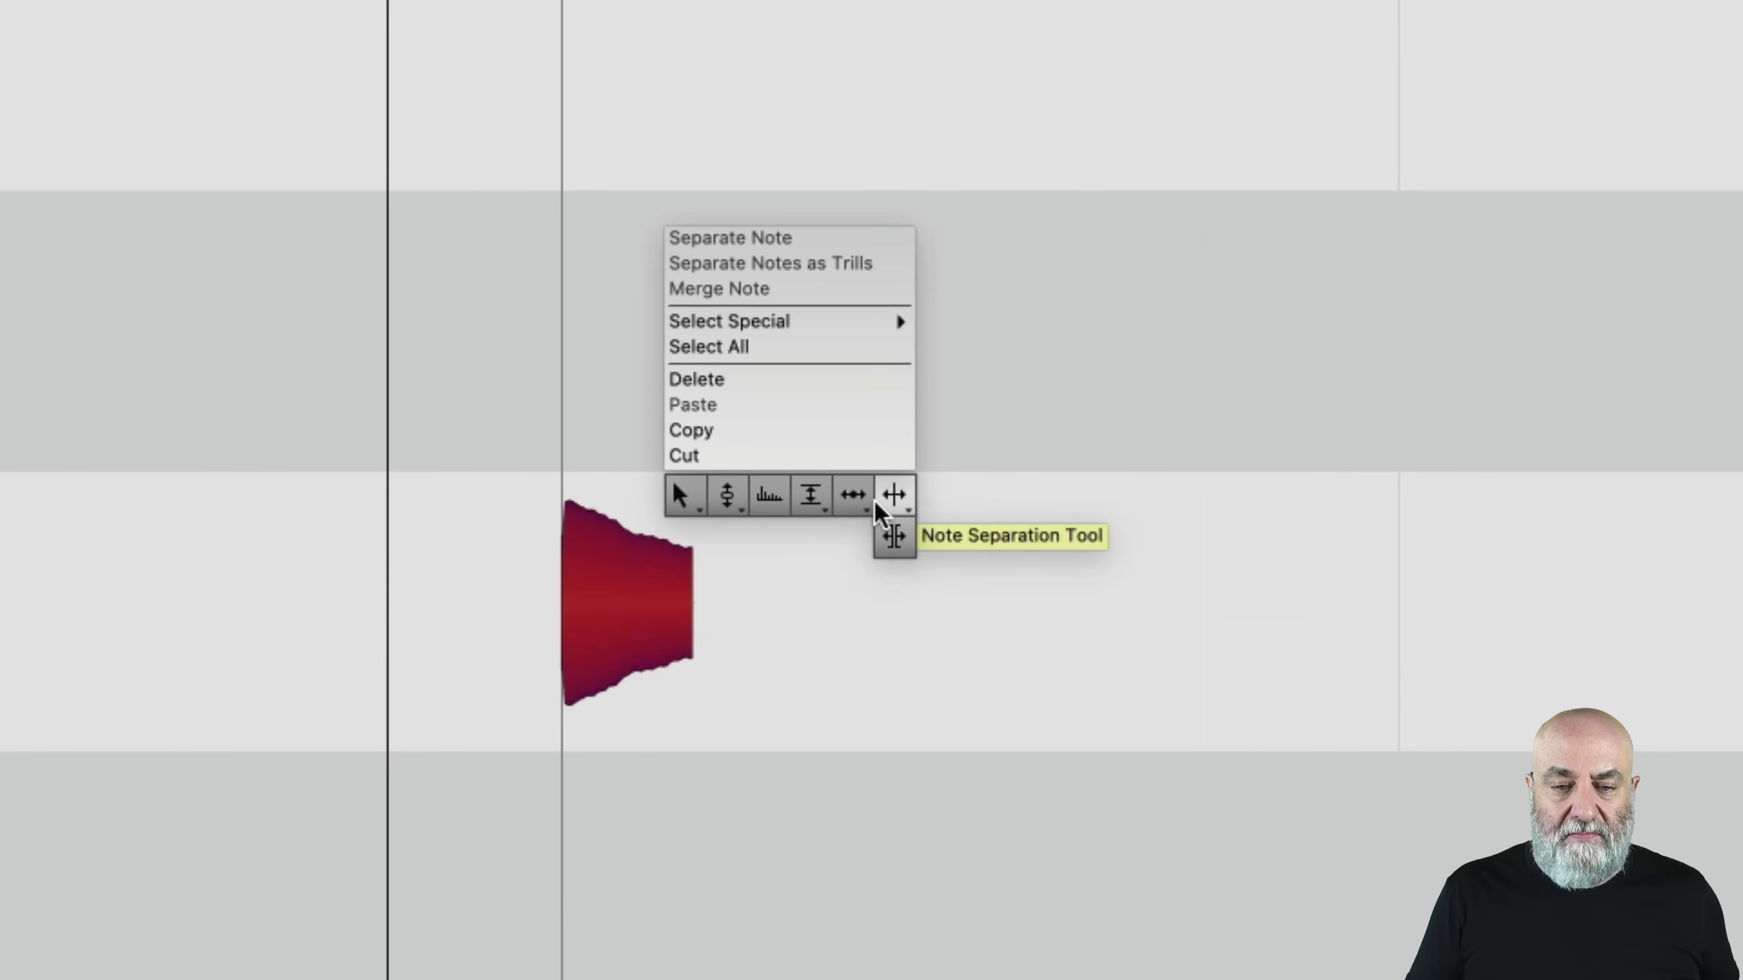
{"action": "mouse_move", "coordinate": [853, 494]}
{"action": "left_click", "coordinate": [852, 536]}
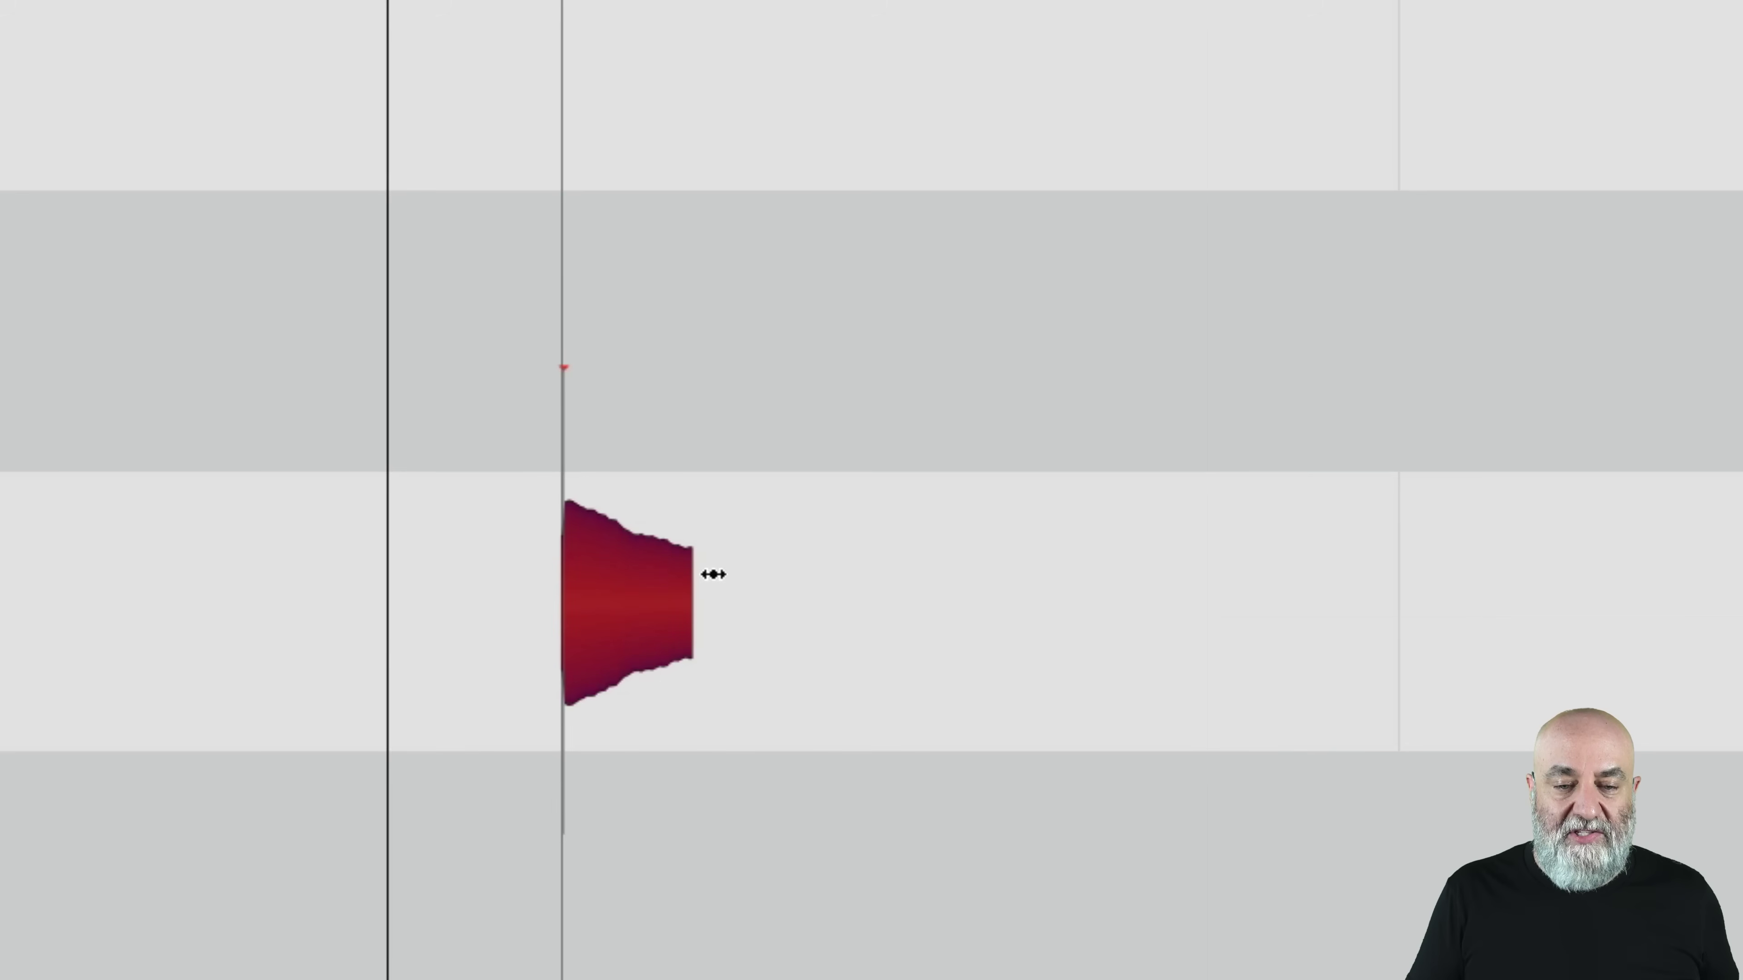
{"action": "left_click_drag", "start_coordinate": [686, 591], "coordinate": [932, 593]}
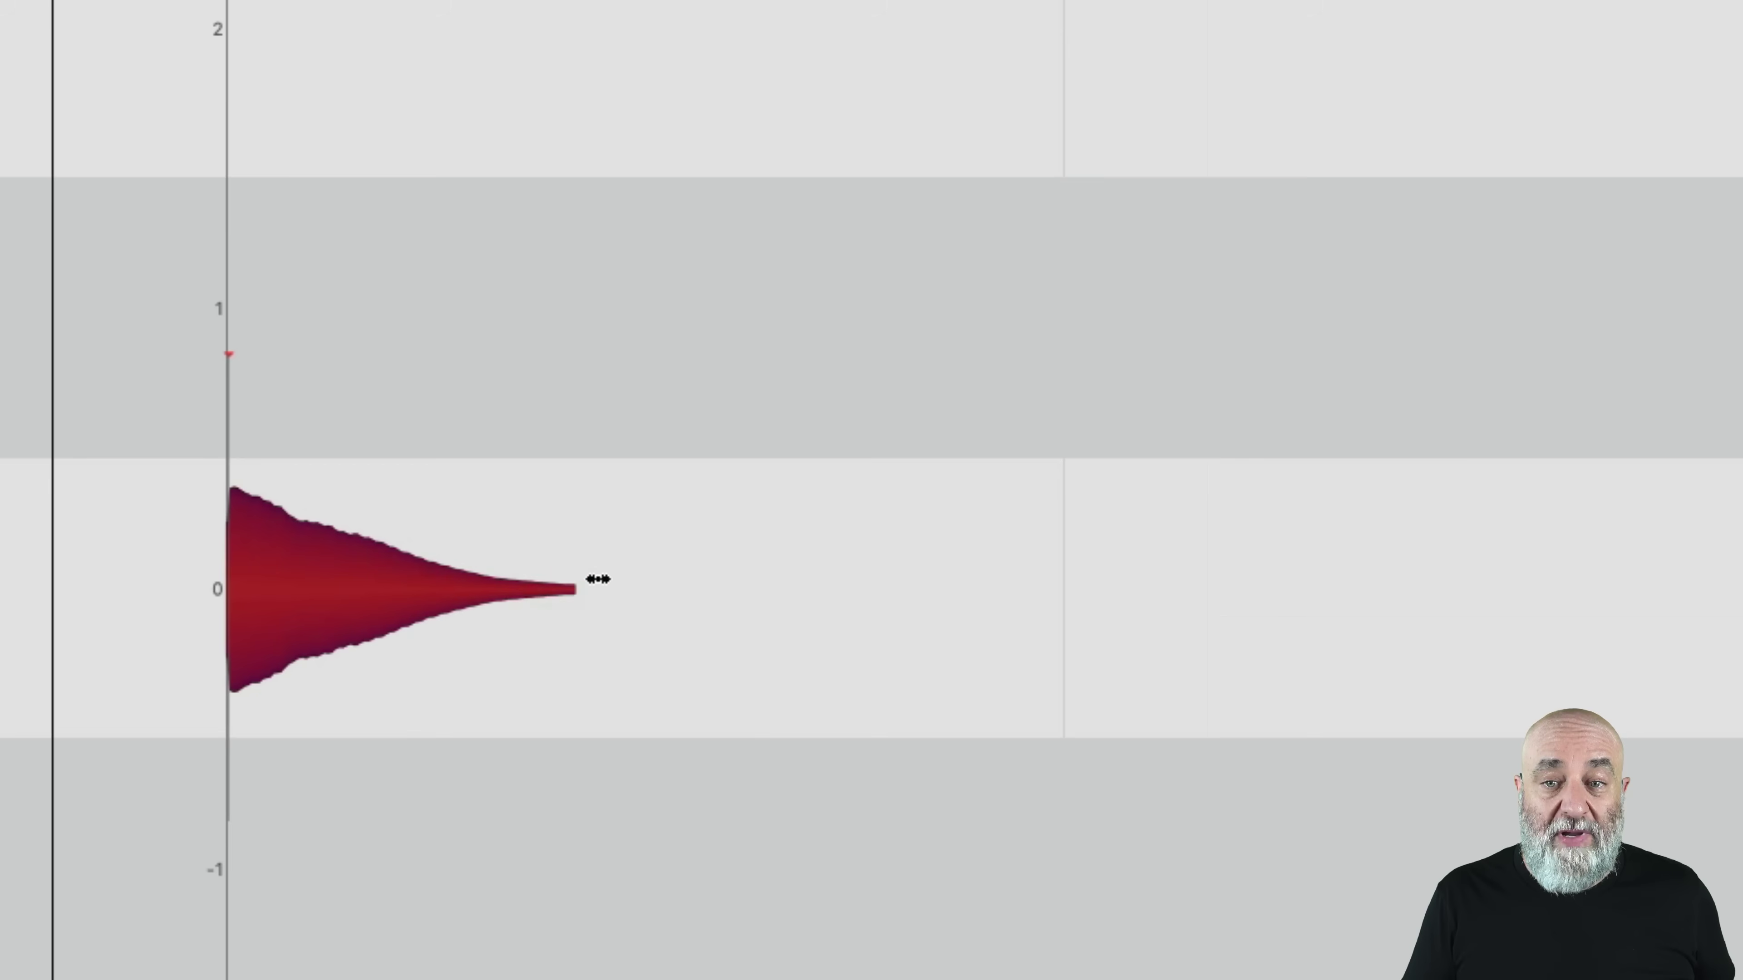
Stretch the kick note's end to more than three times its length for a long decay and play the result
{"action": "left_click_drag", "start_coordinate": [598, 580], "coordinate": [1276, 554]}
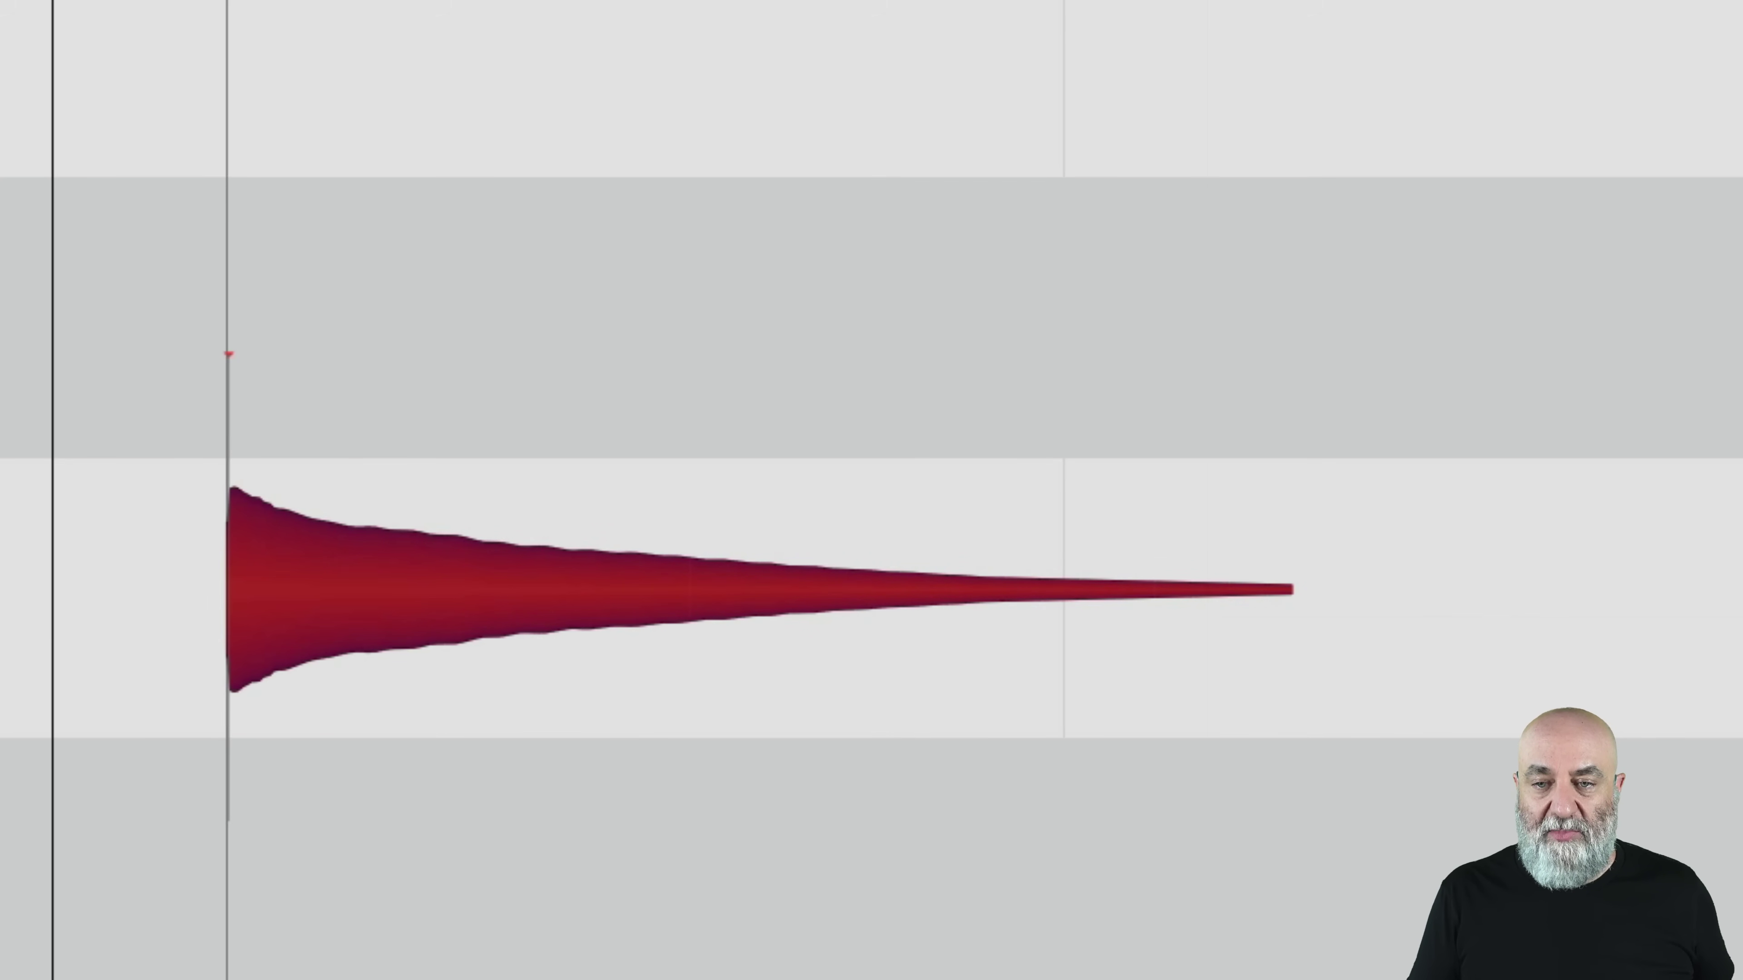
{"action": "left_click", "coordinate": [1294, 591]}
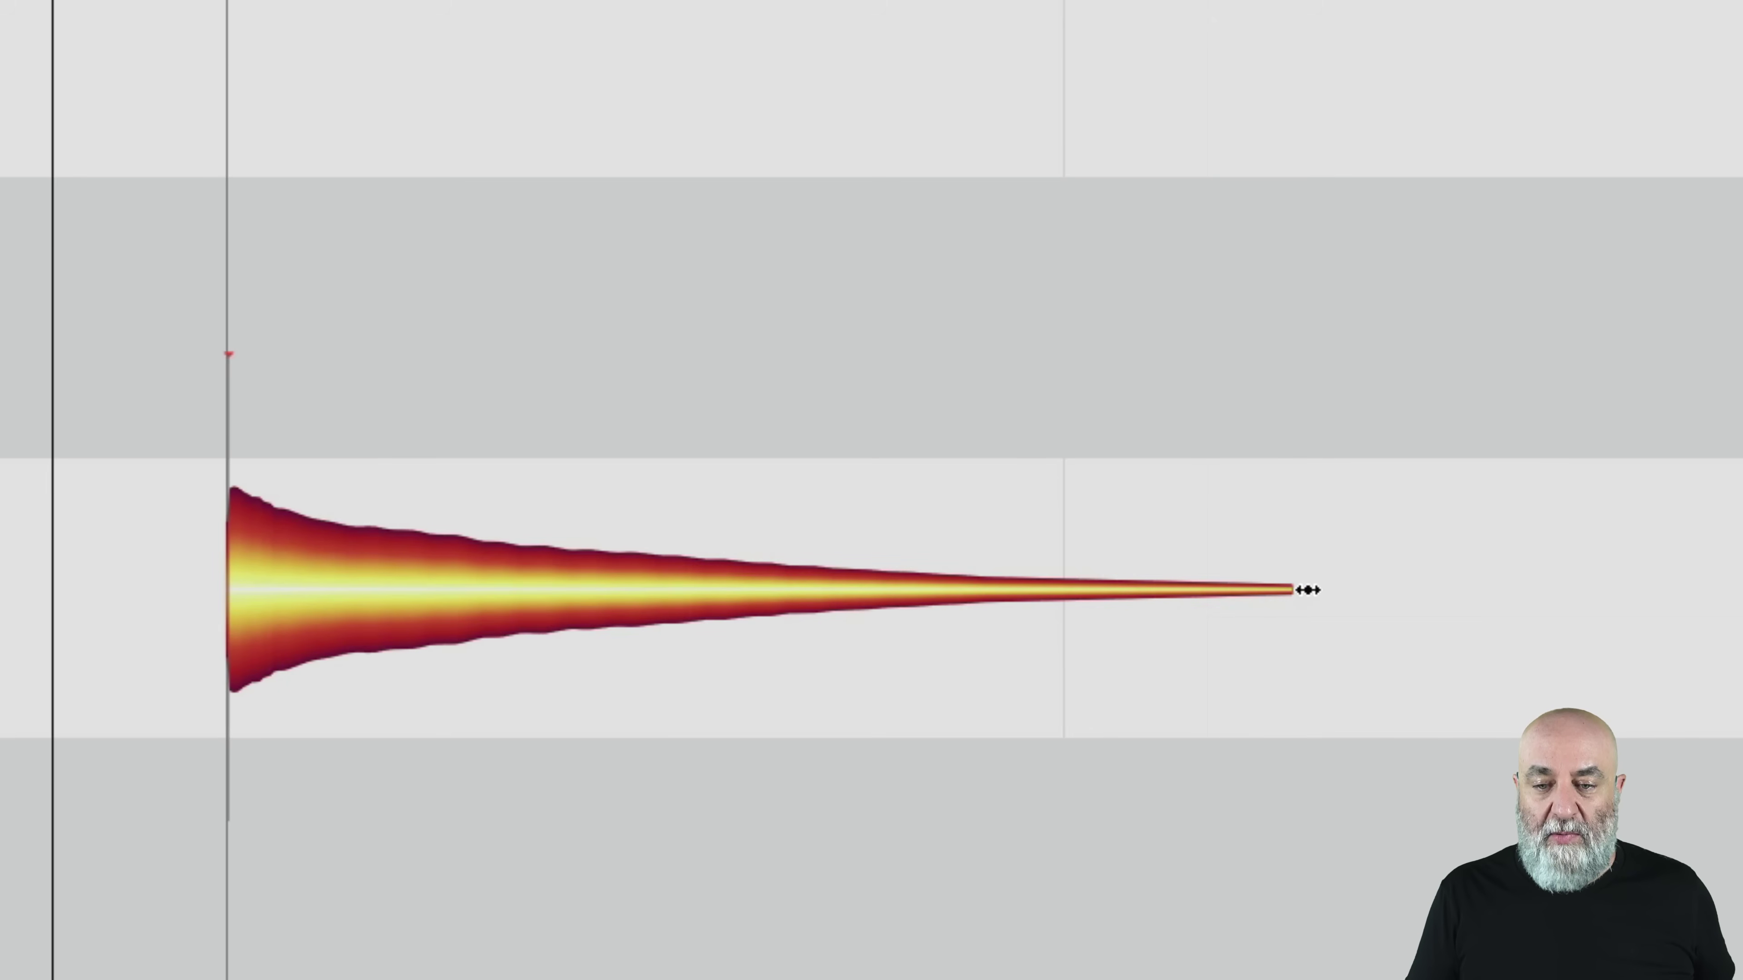
{"action": "left_click_drag", "start_coordinate": [1288, 590], "coordinate": [1372, 597]}
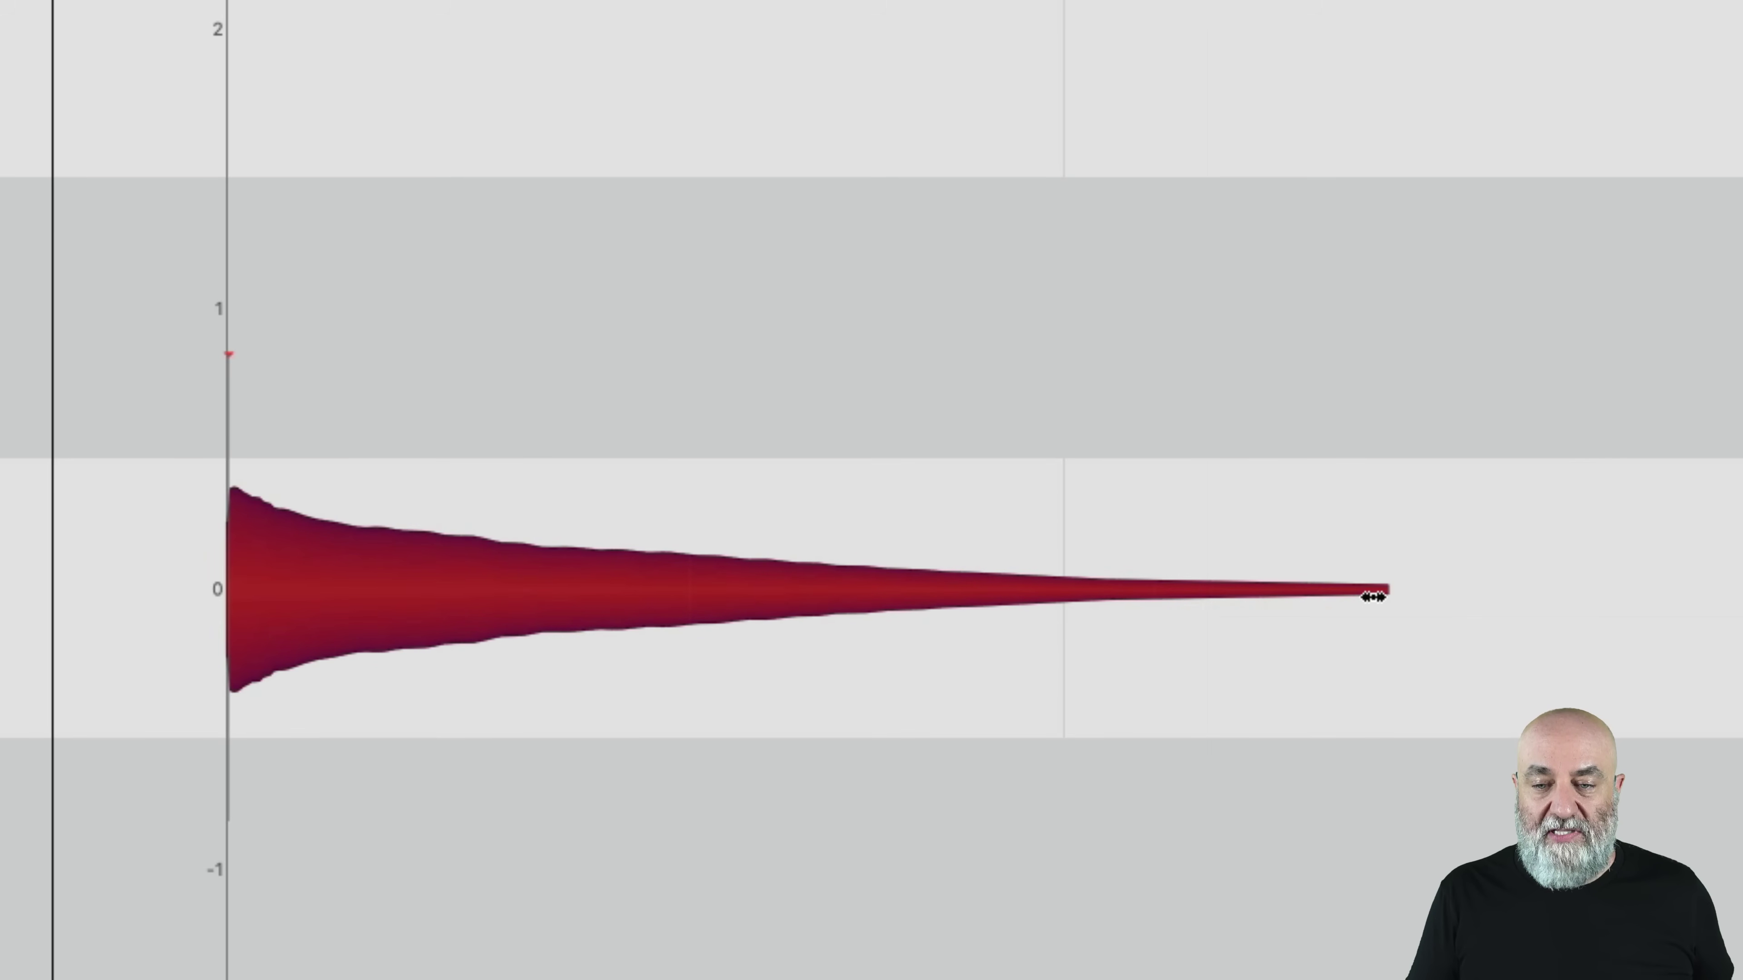
{"action": "key", "text": "space"}
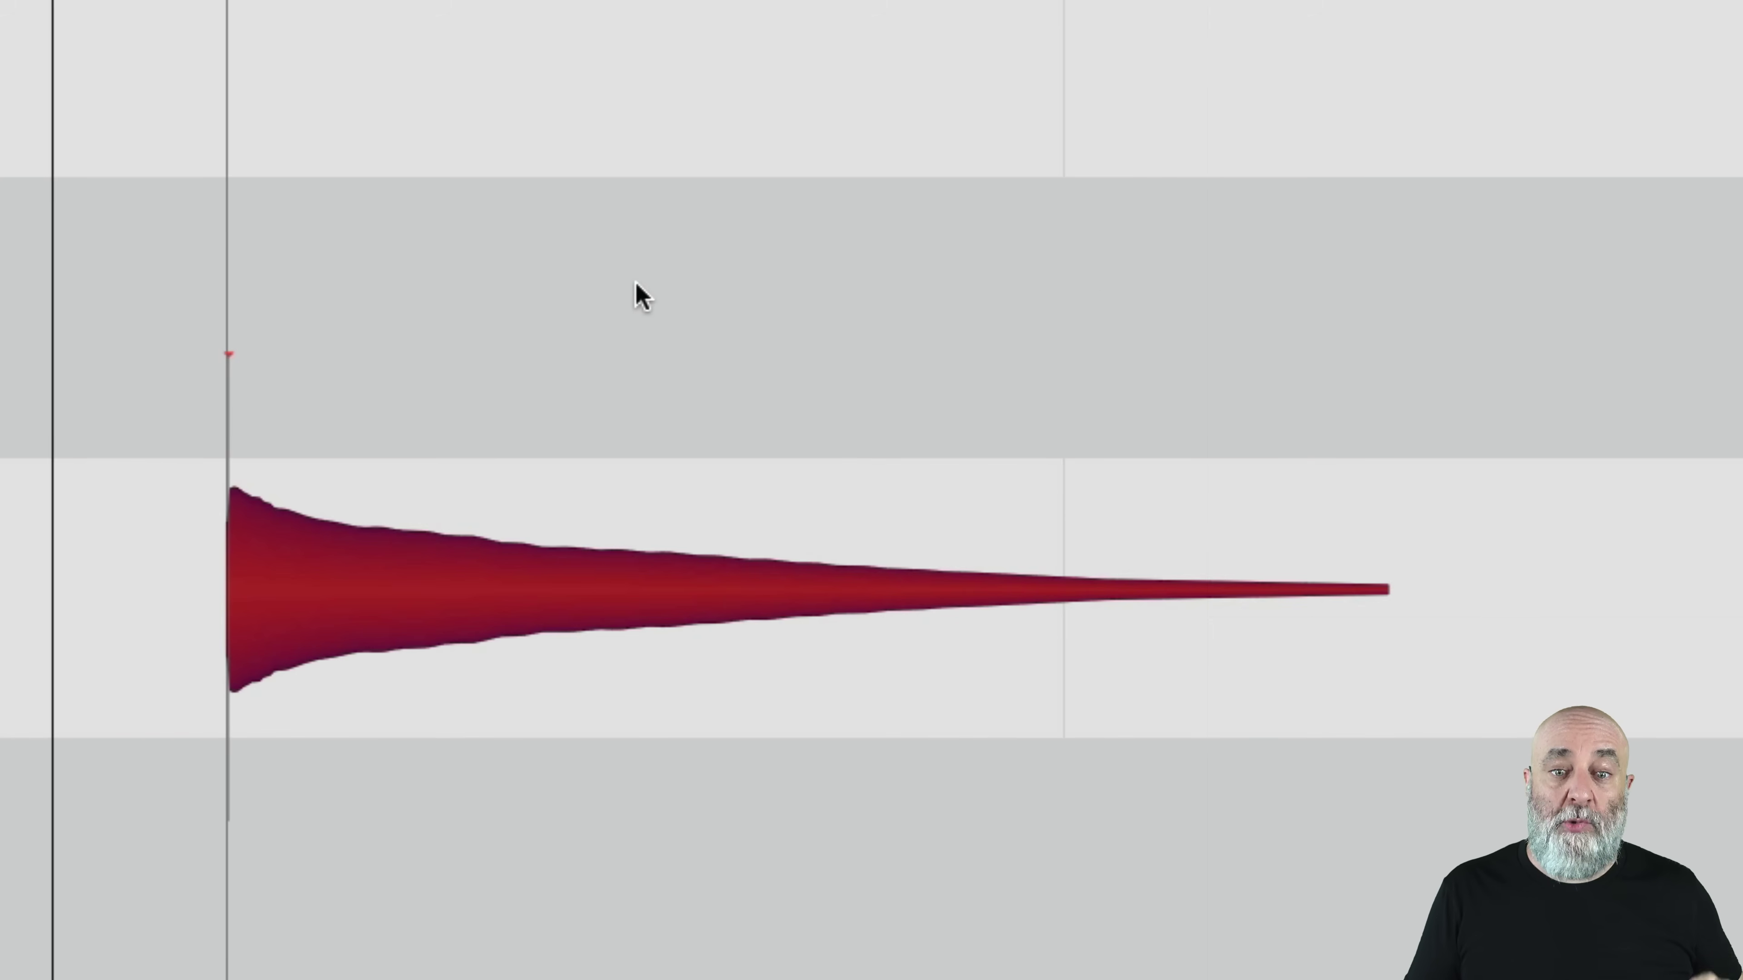
Try shifting the kick note's pitch up and then down with the Pitch tool, play it and undo the shift
{"action": "left_click_drag", "start_coordinate": [812, 249], "coordinate": [233, 59]}
{"action": "scroll", "coordinate": [540, 285], "scroll_direction": "right", "scroll_amount": 3}
{"action": "right_click", "coordinate": [540, 285]}
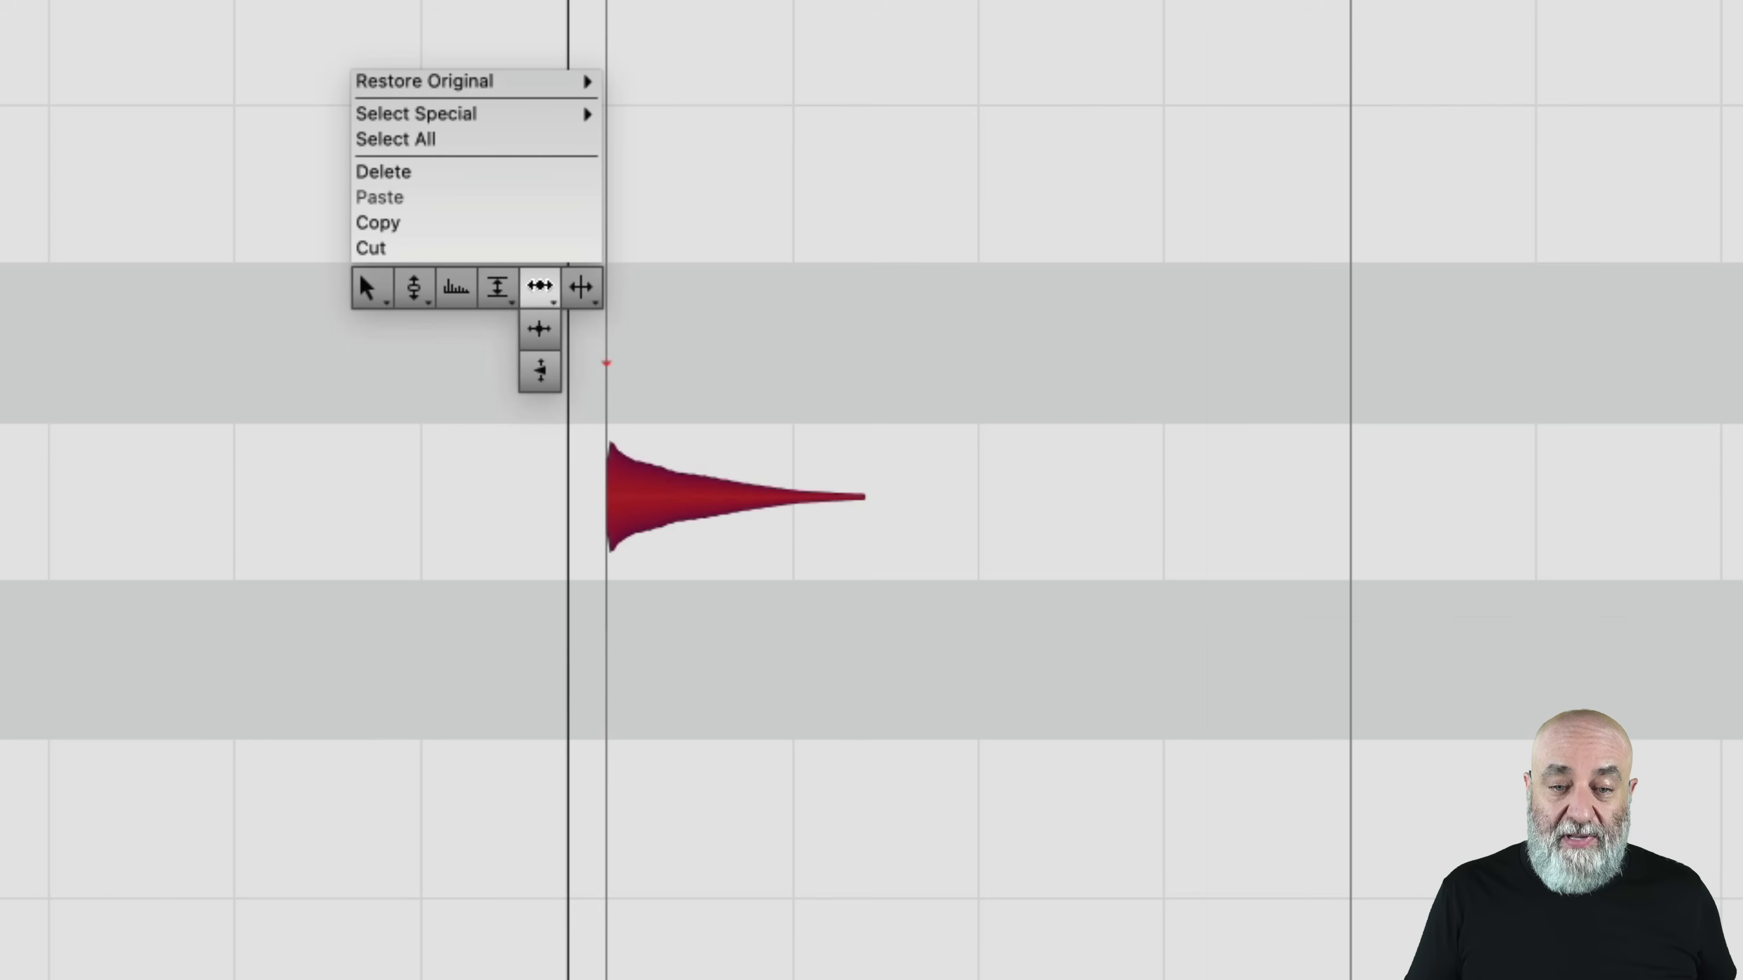
{"action": "left_click", "coordinate": [420, 297]}
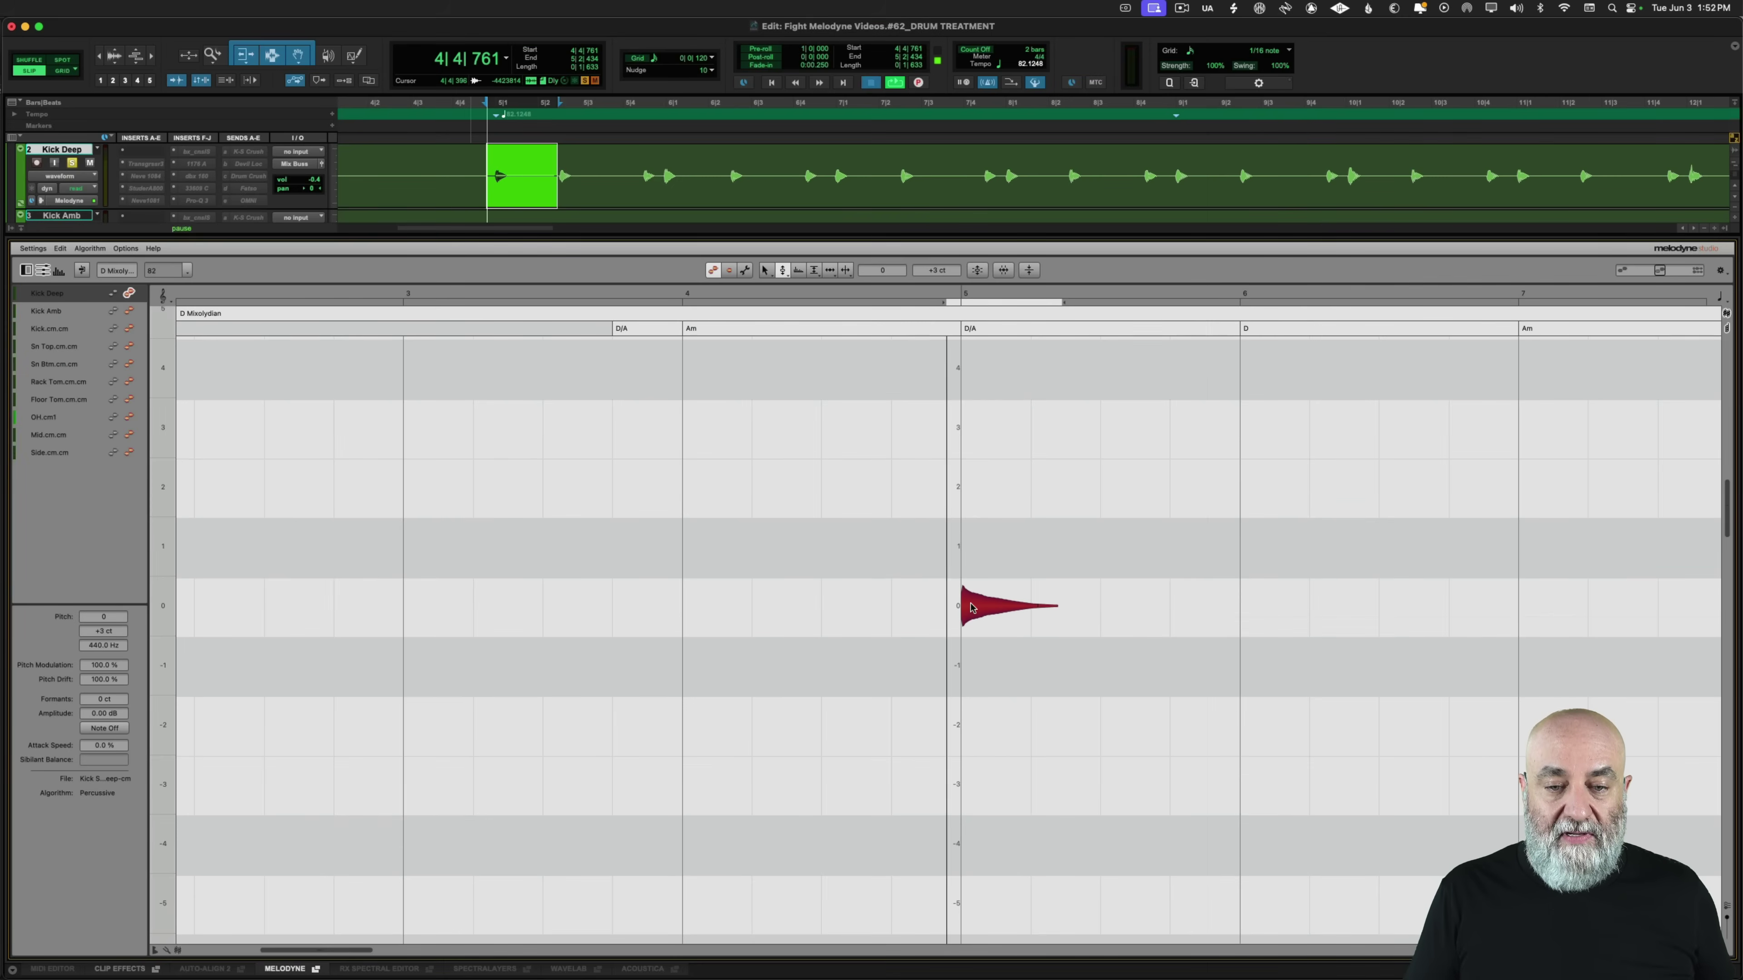
{"action": "left_click_drag", "start_coordinate": [640, 475], "coordinate": [646, 357]}
{"action": "left_click_drag", "start_coordinate": [975, 553], "coordinate": [990, 849]}
{"action": "key", "text": "space"}
{"action": "key", "text": "super+z"}
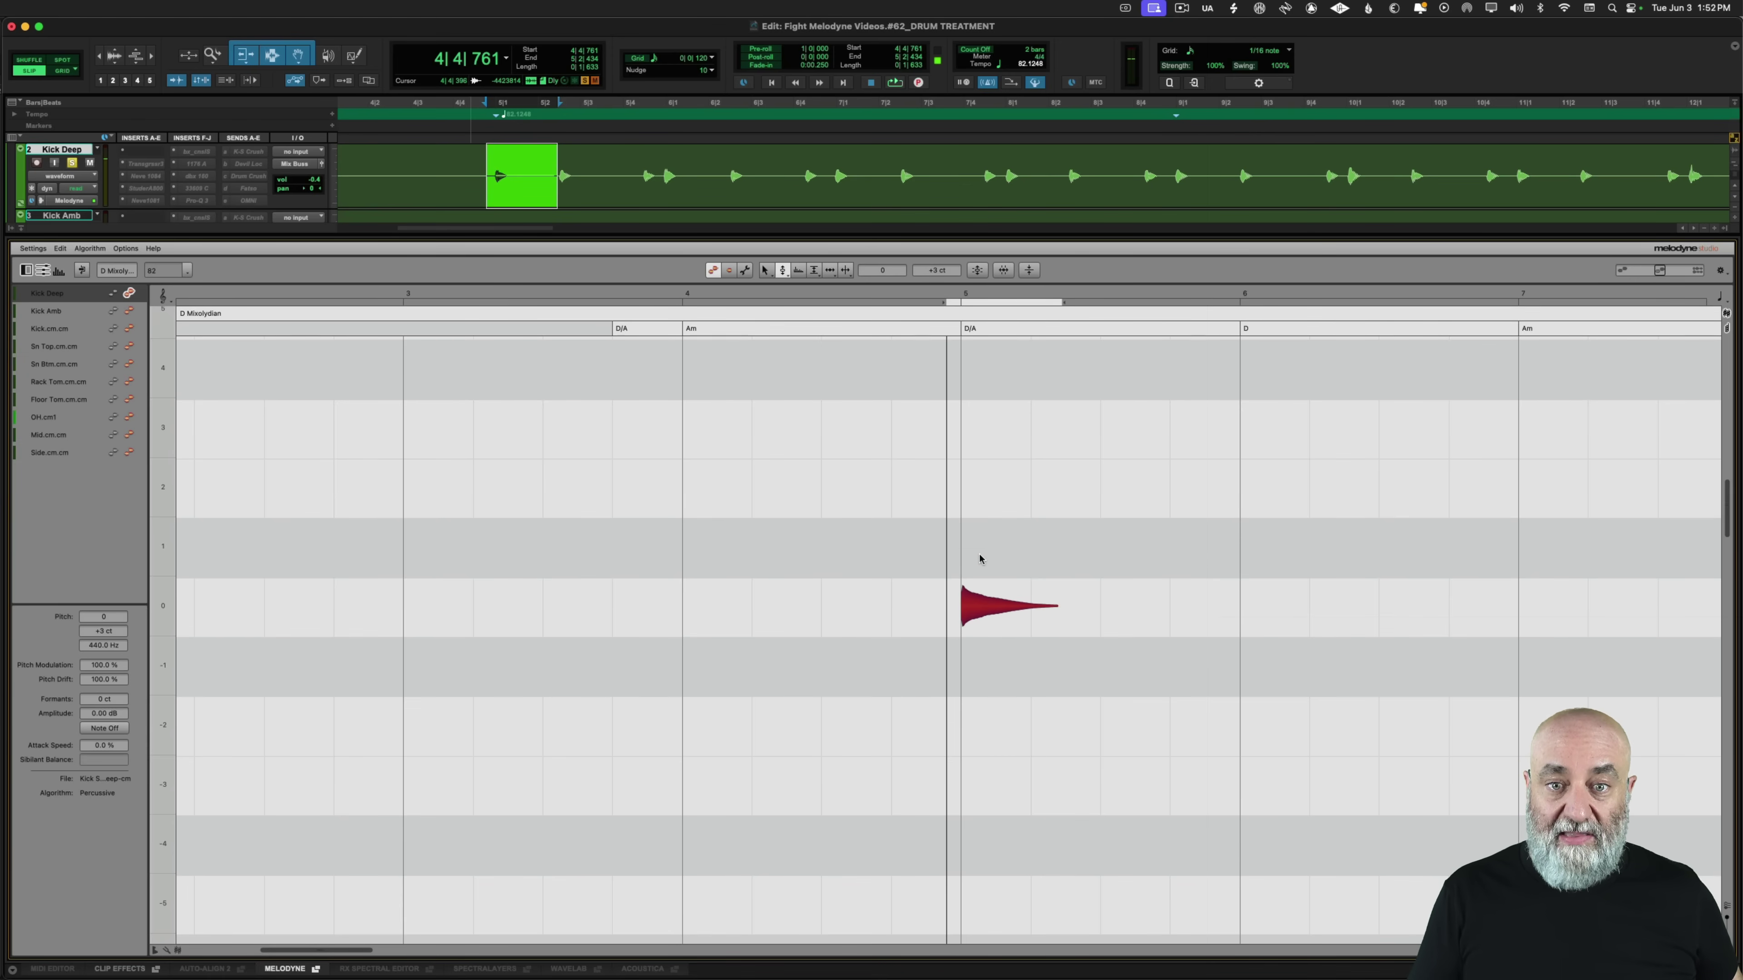
Change the Kick Deep track to a percussive algorithm with pitch detection and redetect its notes
{"action": "scroll", "coordinate": [980, 557], "scroll_direction": "right", "scroll_amount": 3}
{"action": "left_click_drag", "start_coordinate": [856, 560], "coordinate": [964, 591]}
{"action": "scroll", "coordinate": [965, 591], "scroll_direction": "right", "scroll_amount": 3}
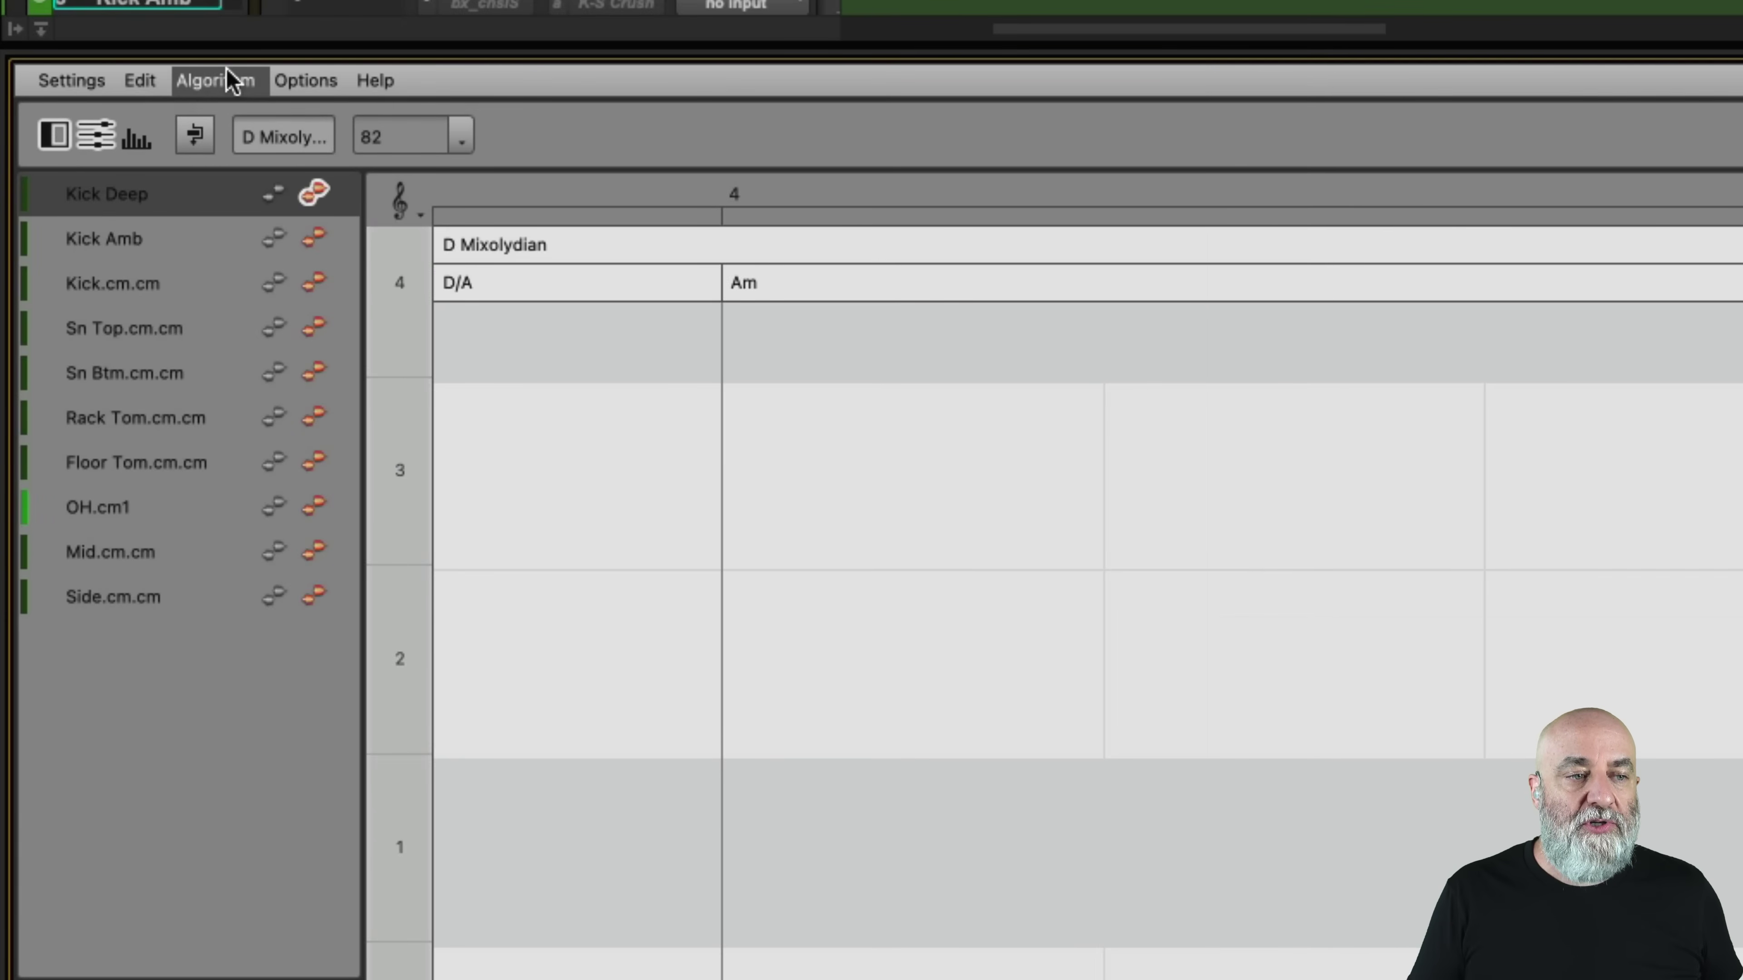
{"action": "left_click", "coordinate": [230, 79]}
{"action": "left_click", "coordinate": [272, 152]}
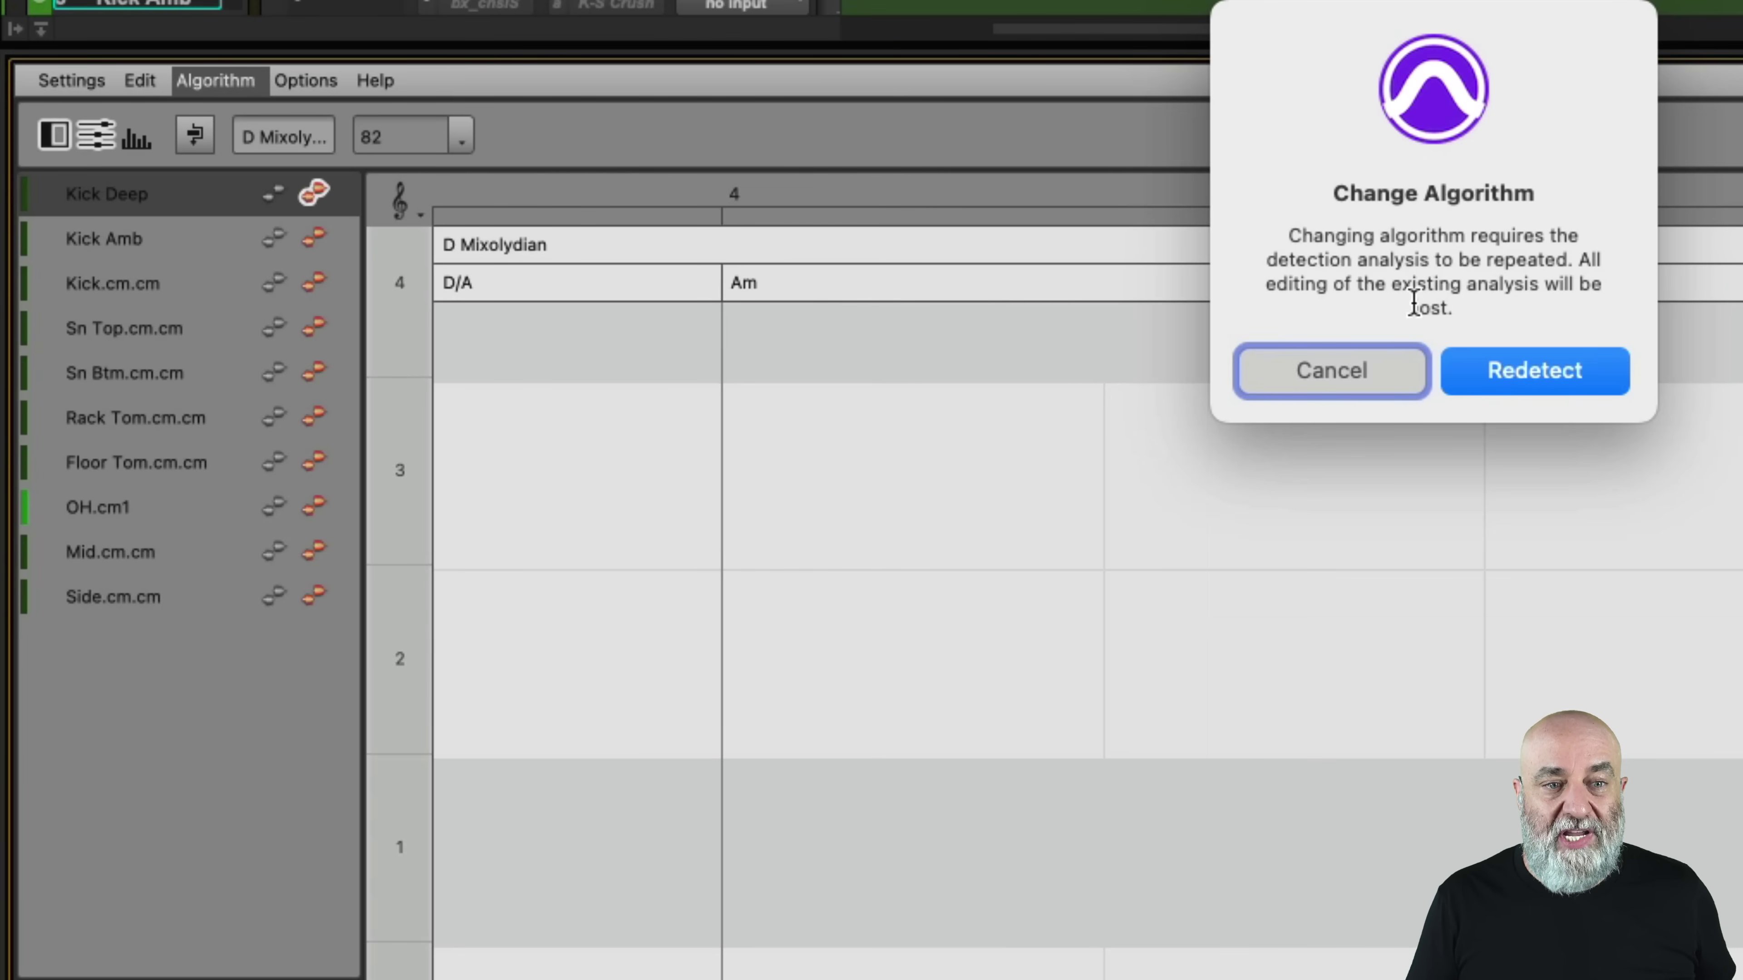
{"action": "left_click", "coordinate": [1533, 376]}
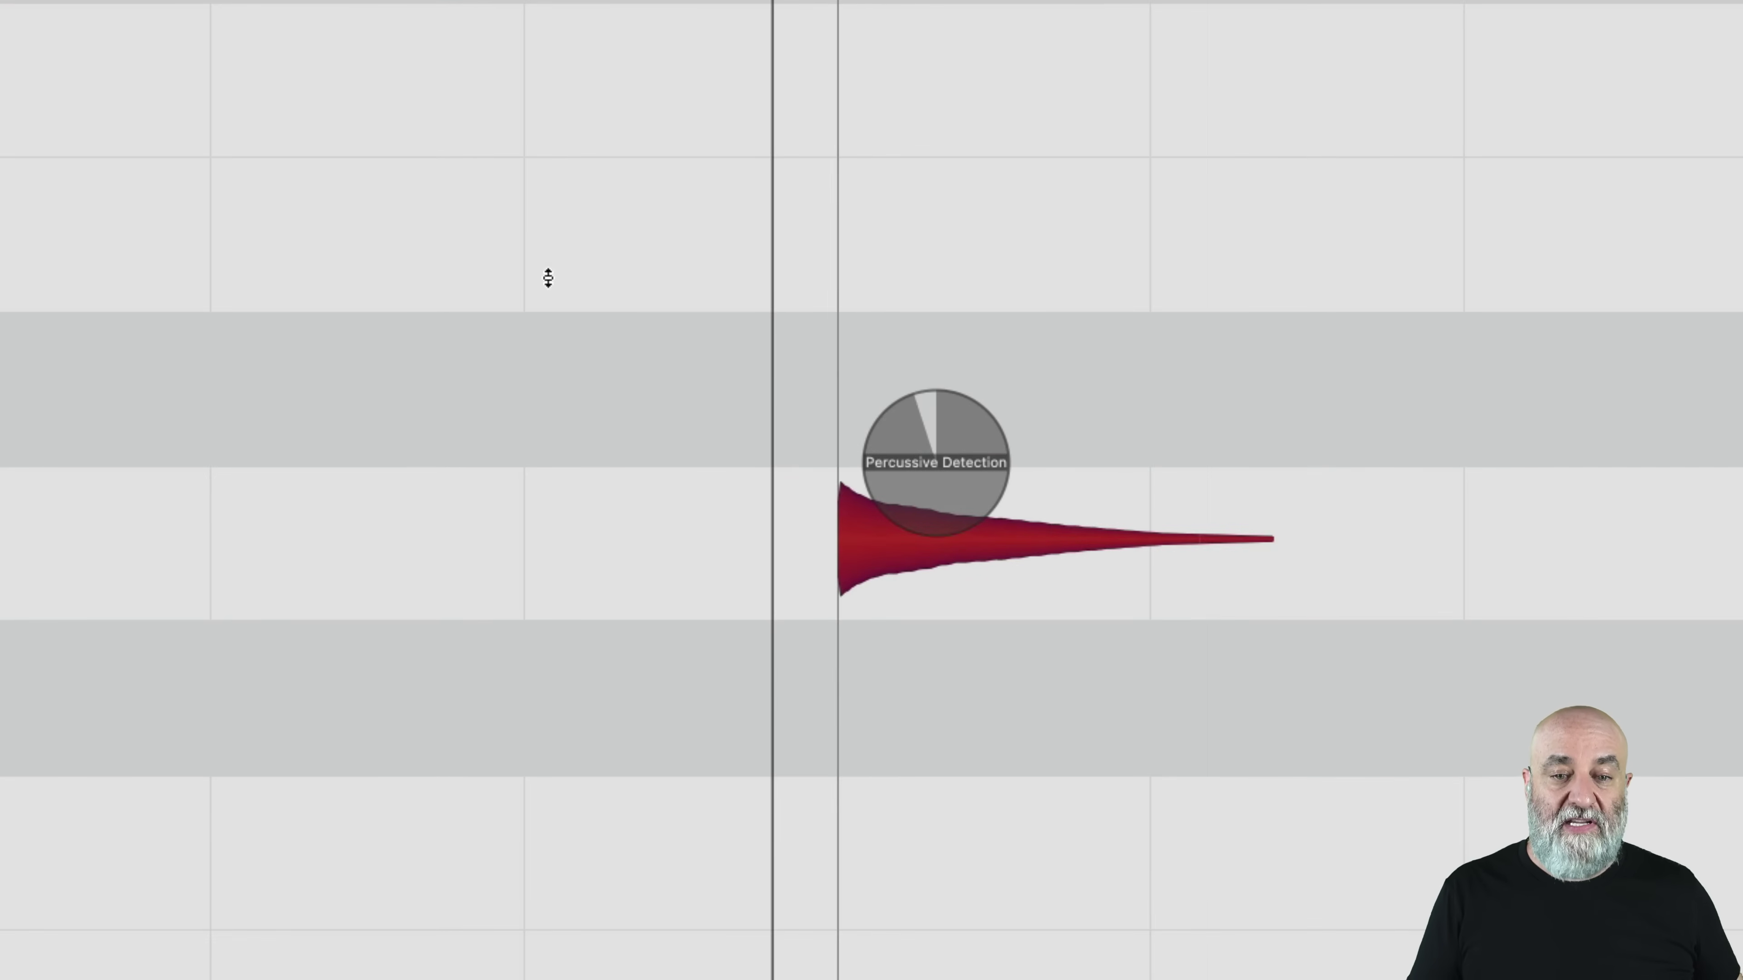
Examine the pitch curves on the first two redetected kick hits and play them back
{"action": "scroll", "coordinate": [548, 280], "scroll_direction": "right", "scroll_amount": 3}
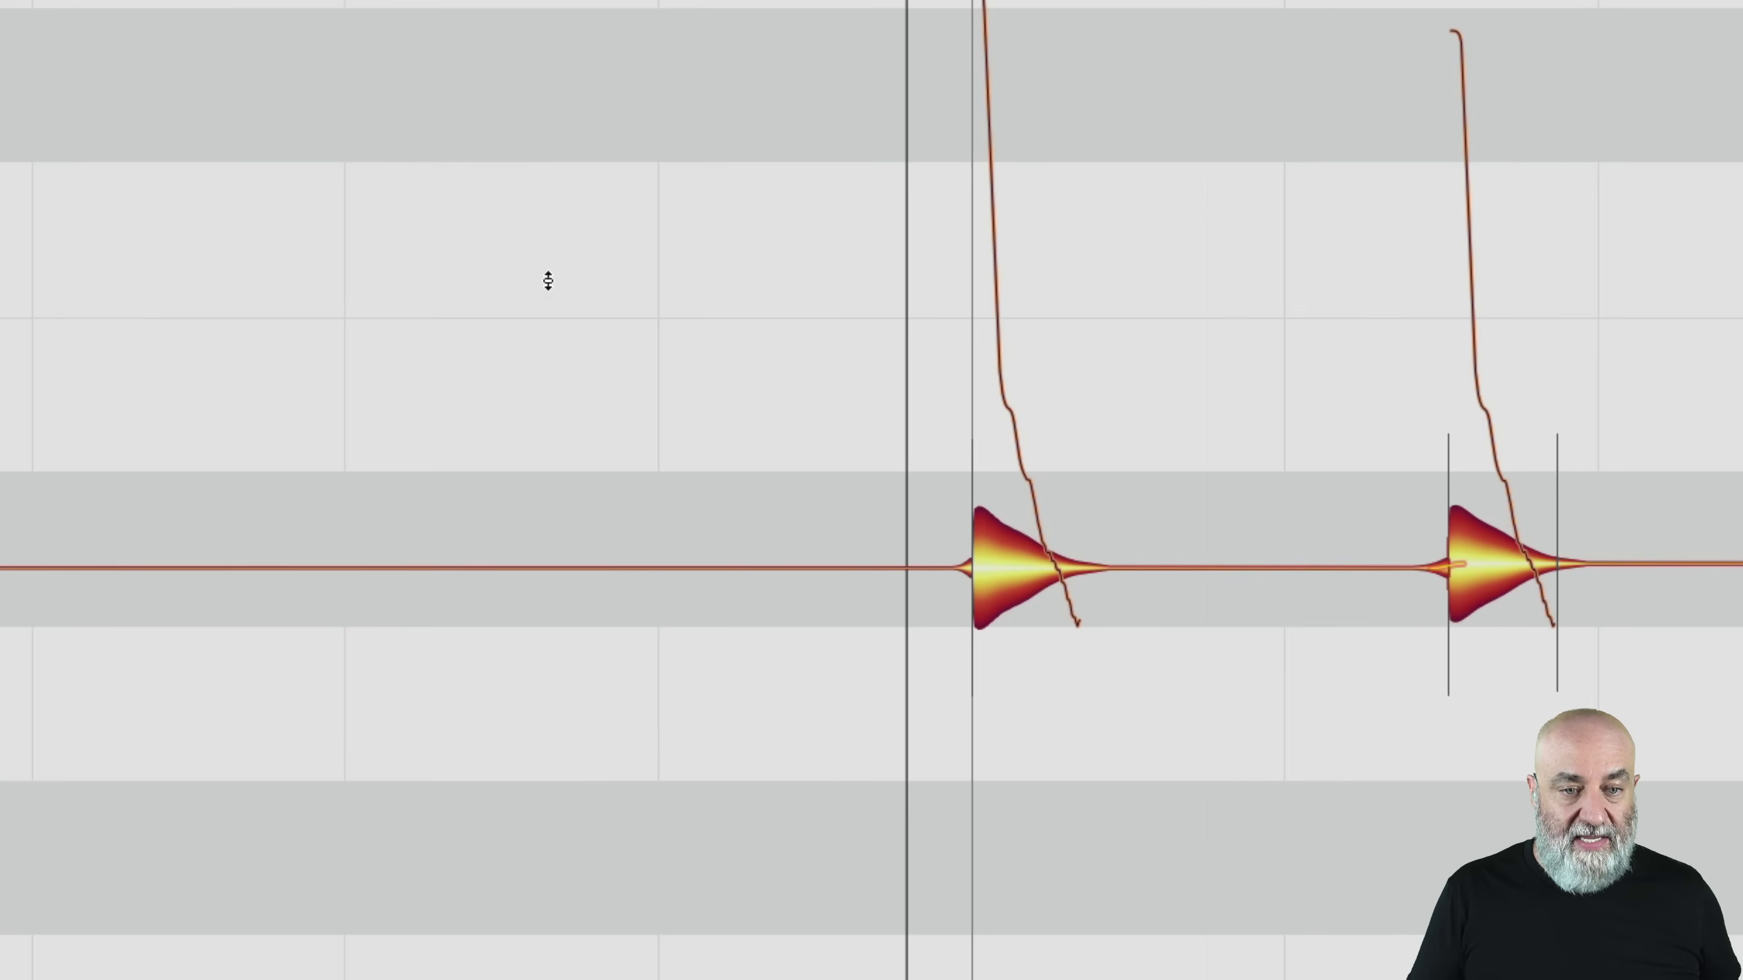
{"action": "left_click_drag", "start_coordinate": [437, 281], "coordinate": [579, 286]}
{"action": "scroll", "coordinate": [580, 286], "scroll_direction": "left", "scroll_amount": 2}
{"action": "scroll", "coordinate": [580, 286], "scroll_direction": "right", "scroll_amount": 3}
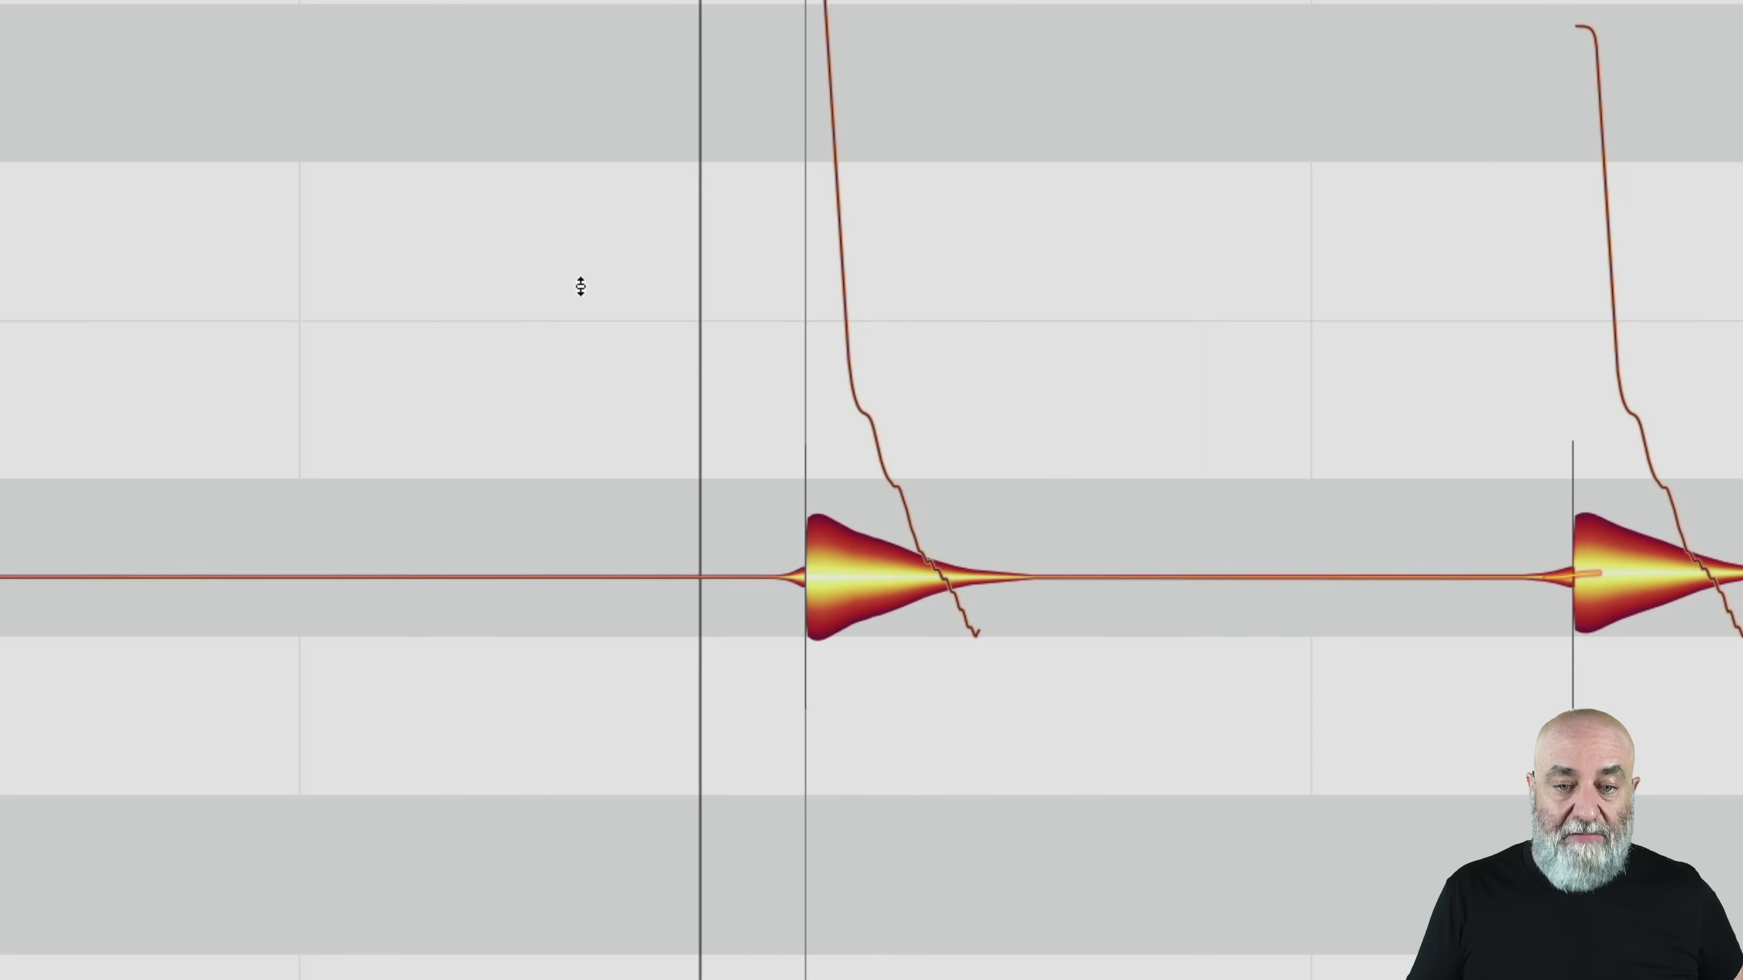
{"action": "scroll", "coordinate": [579, 285], "scroll_direction": "up", "scroll_amount": 1}
{"action": "scroll", "coordinate": [581, 286], "scroll_direction": "right", "scroll_amount": 2}
{"action": "scroll", "coordinate": [579, 286], "scroll_direction": "up", "scroll_amount": 3}
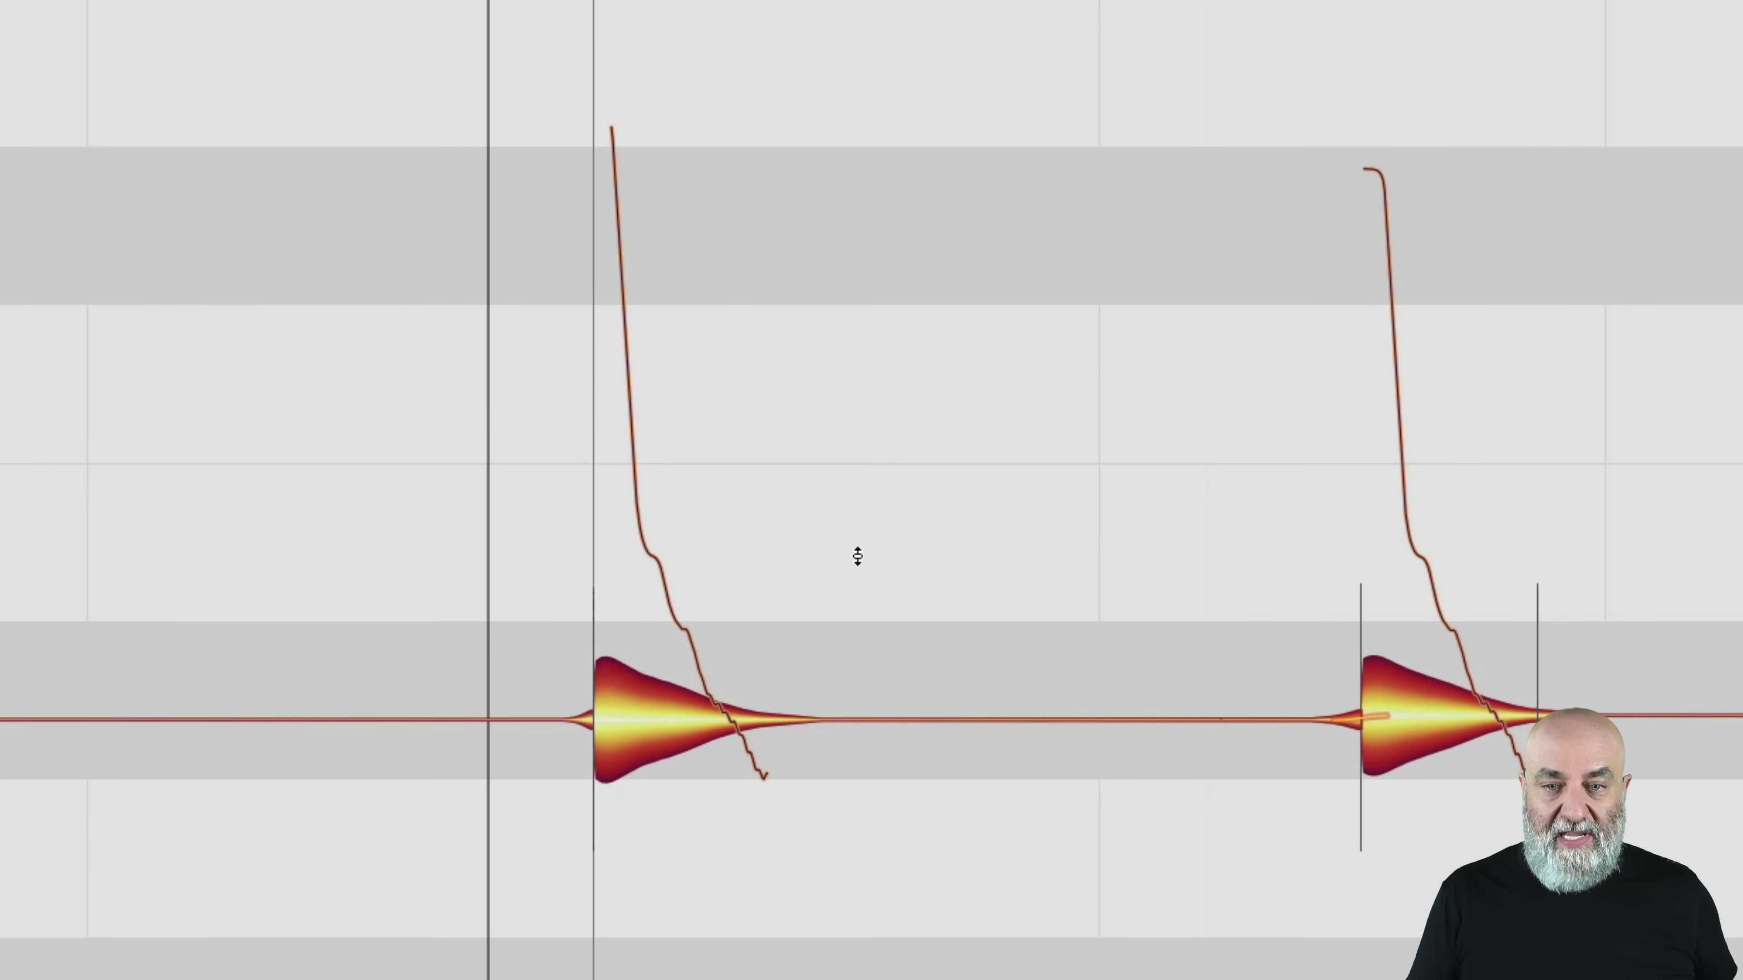
{"action": "key", "text": "space"}
{"action": "key", "text": "space"}
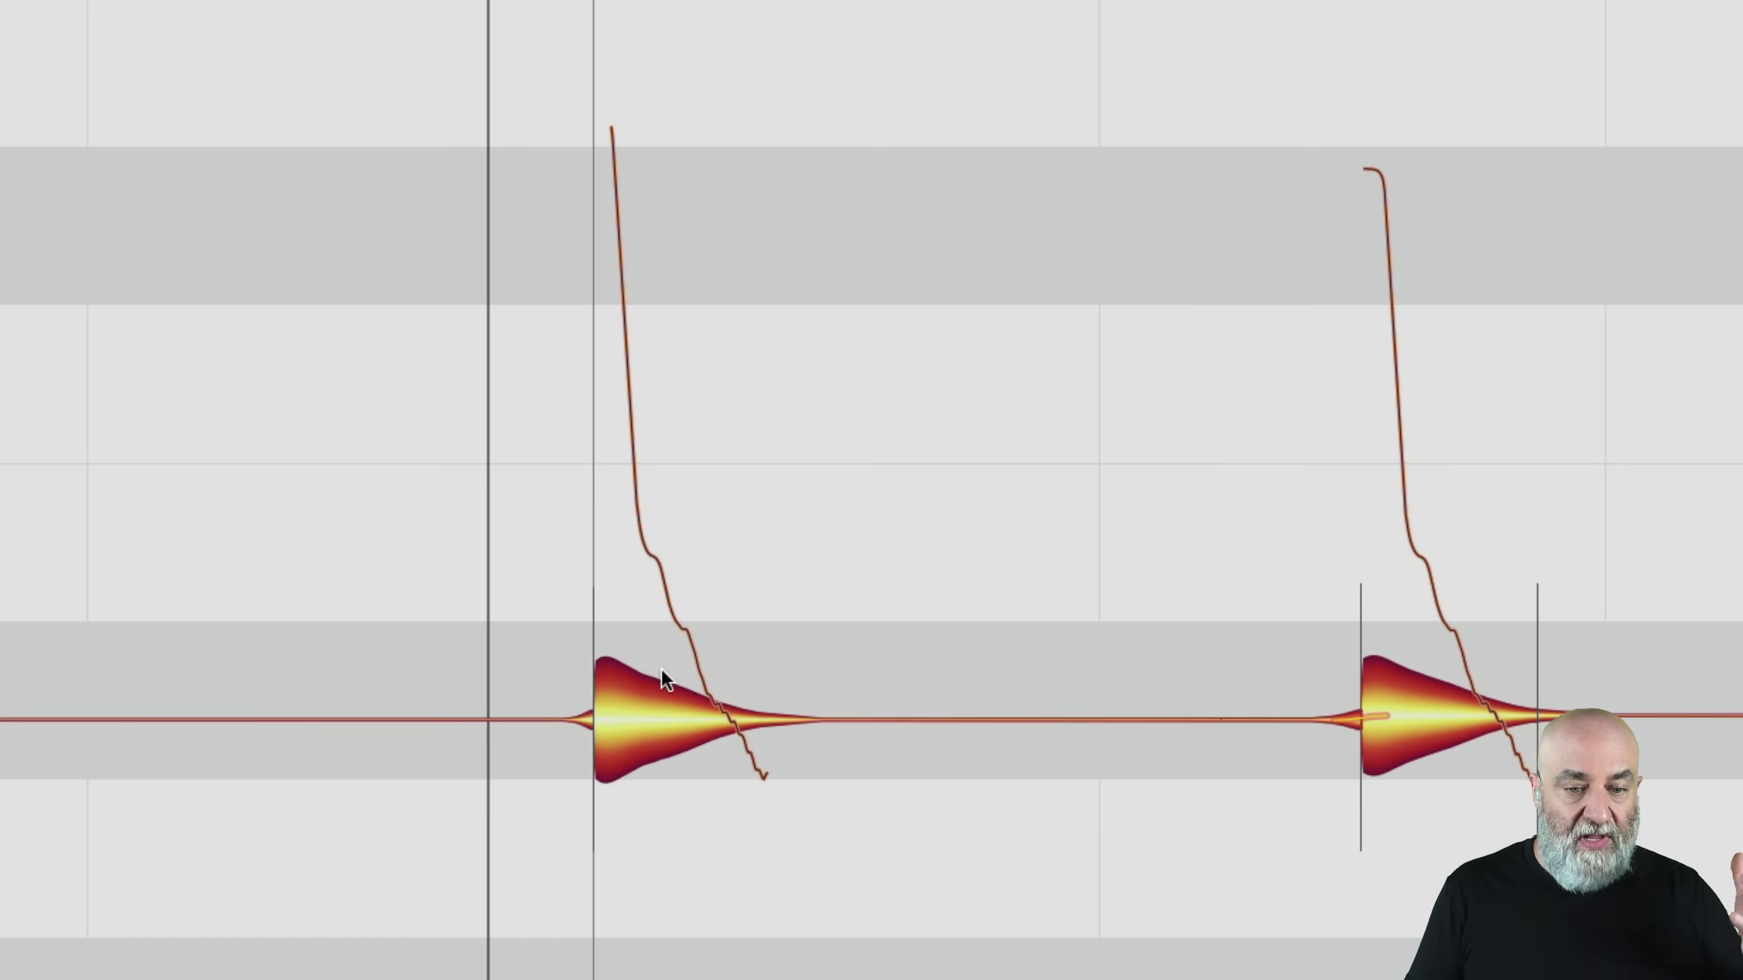
Invert the selection from the first kick note and delete all the other notes
{"action": "left_click", "coordinate": [661, 721]}
{"action": "right_click", "coordinate": [659, 721]}
{"action": "mouse_move", "coordinate": [643, 587]}
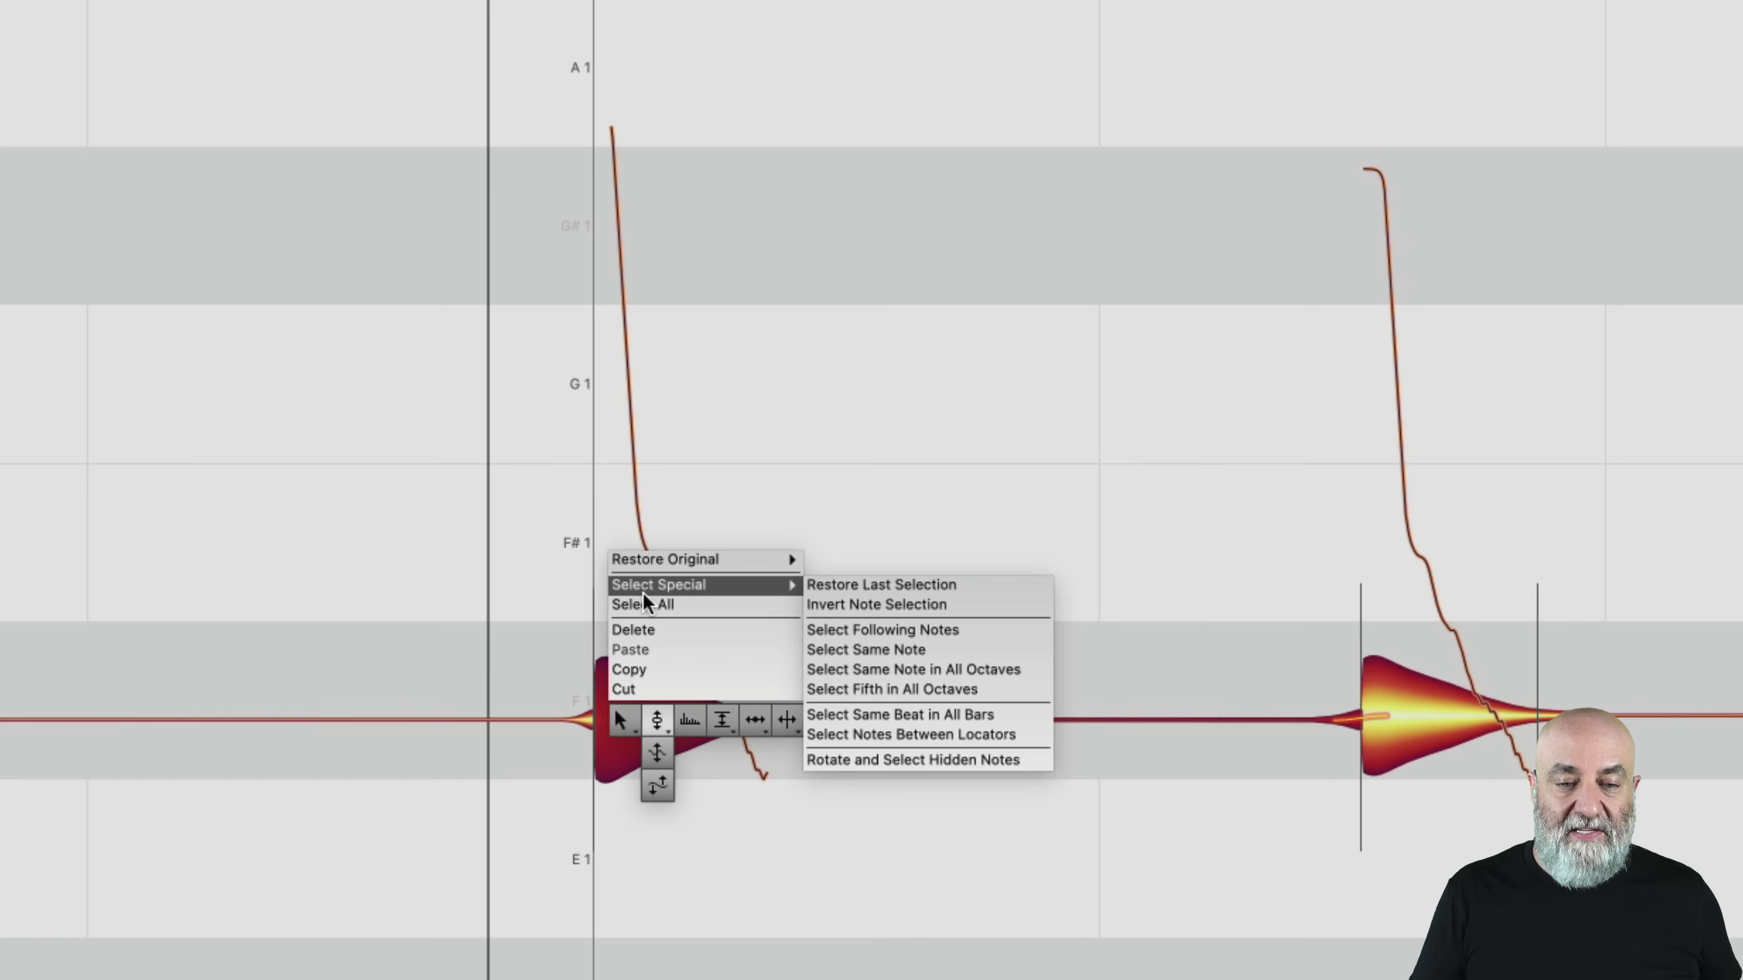
{"action": "left_click", "coordinate": [828, 604]}
Separate the kick note where its decay fades out and delete the silent tail
{"action": "right_click", "coordinate": [832, 498]}
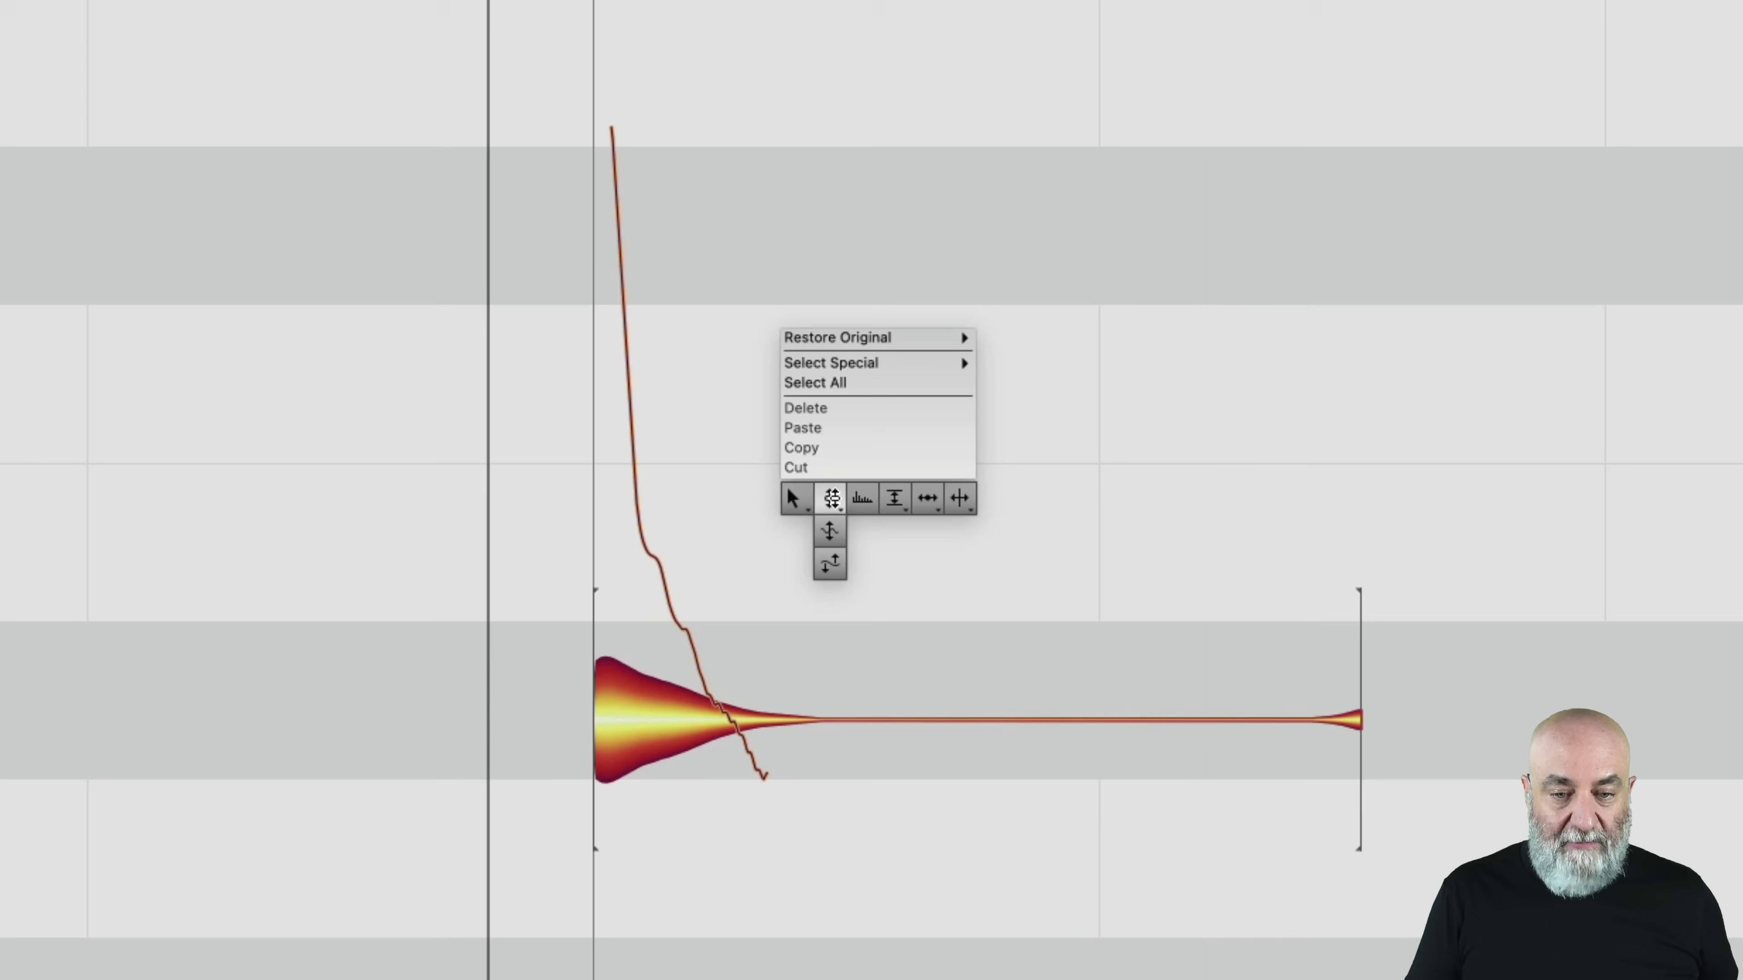
{"action": "left_click", "coordinate": [959, 530]}
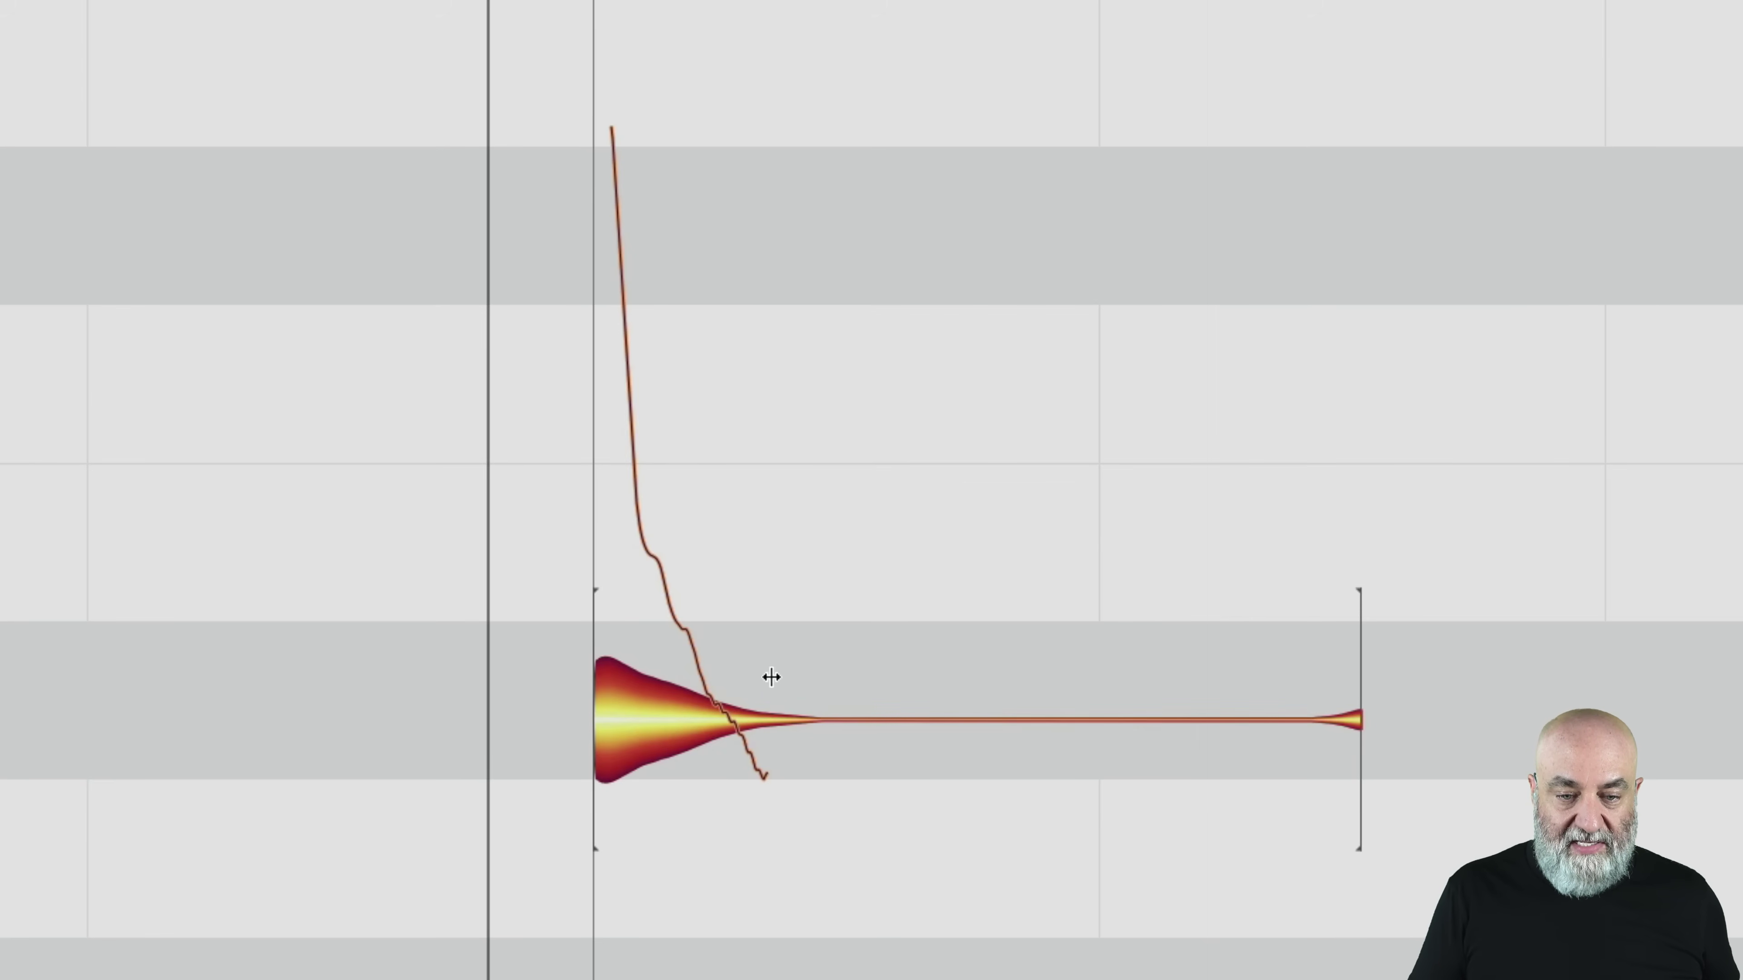
{"action": "left_click", "coordinate": [776, 725]}
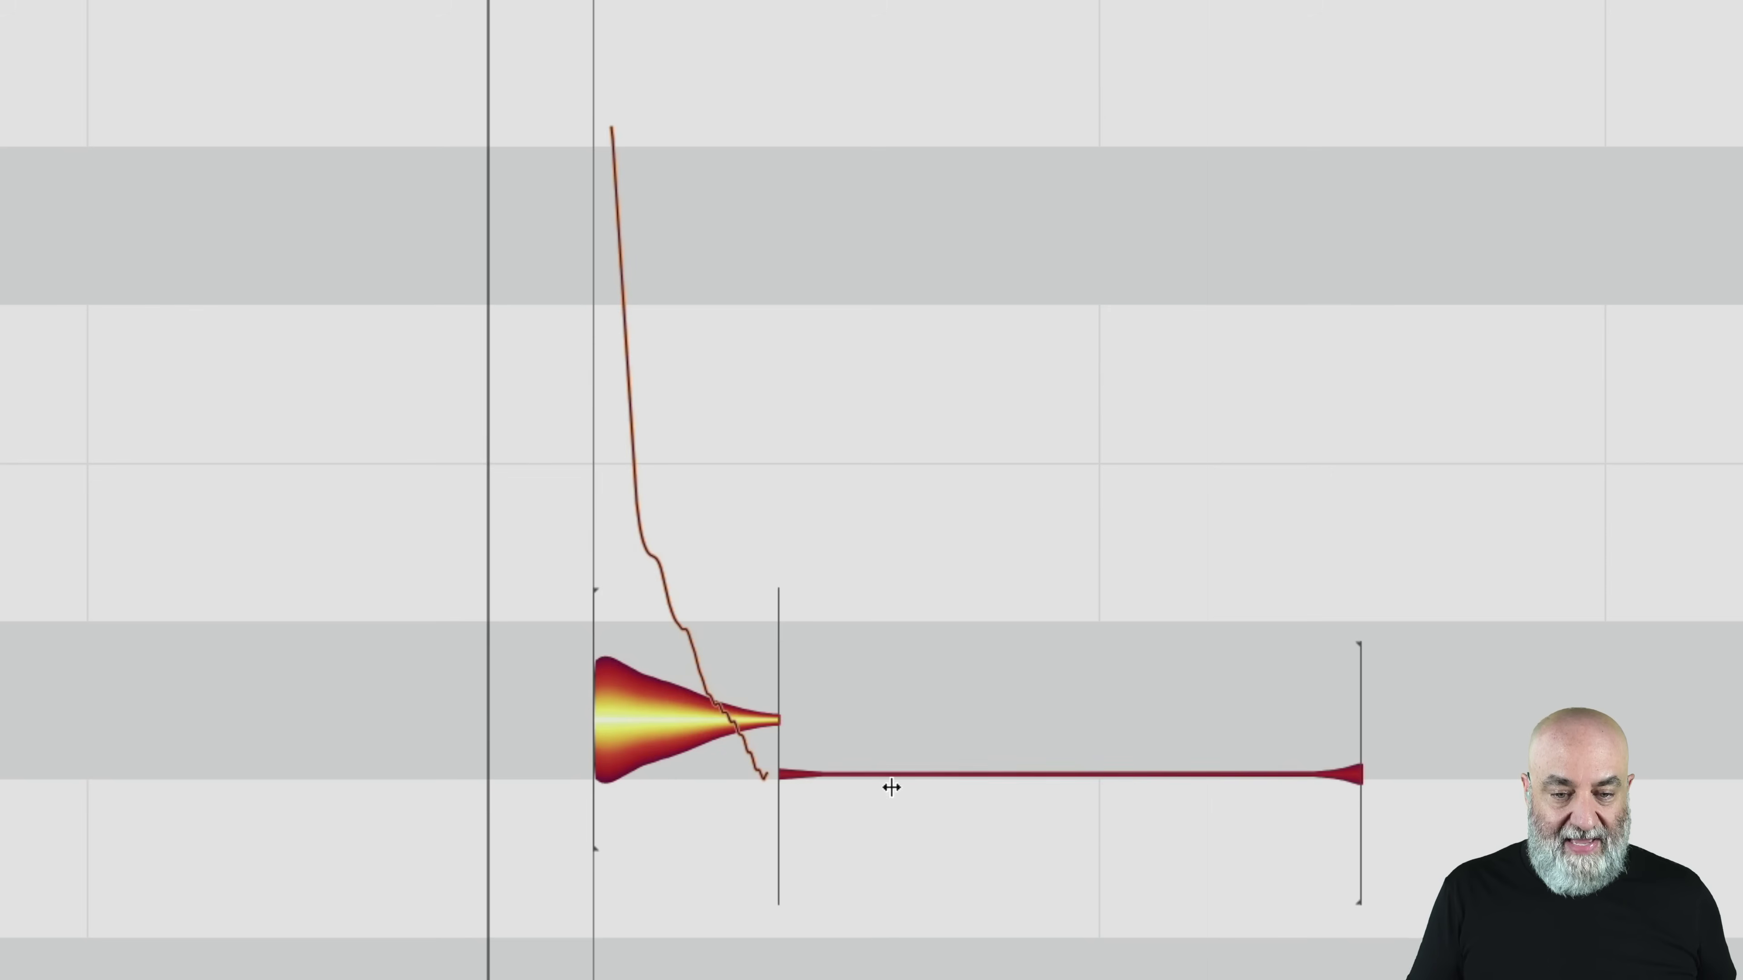
{"action": "key", "text": "Delete"}
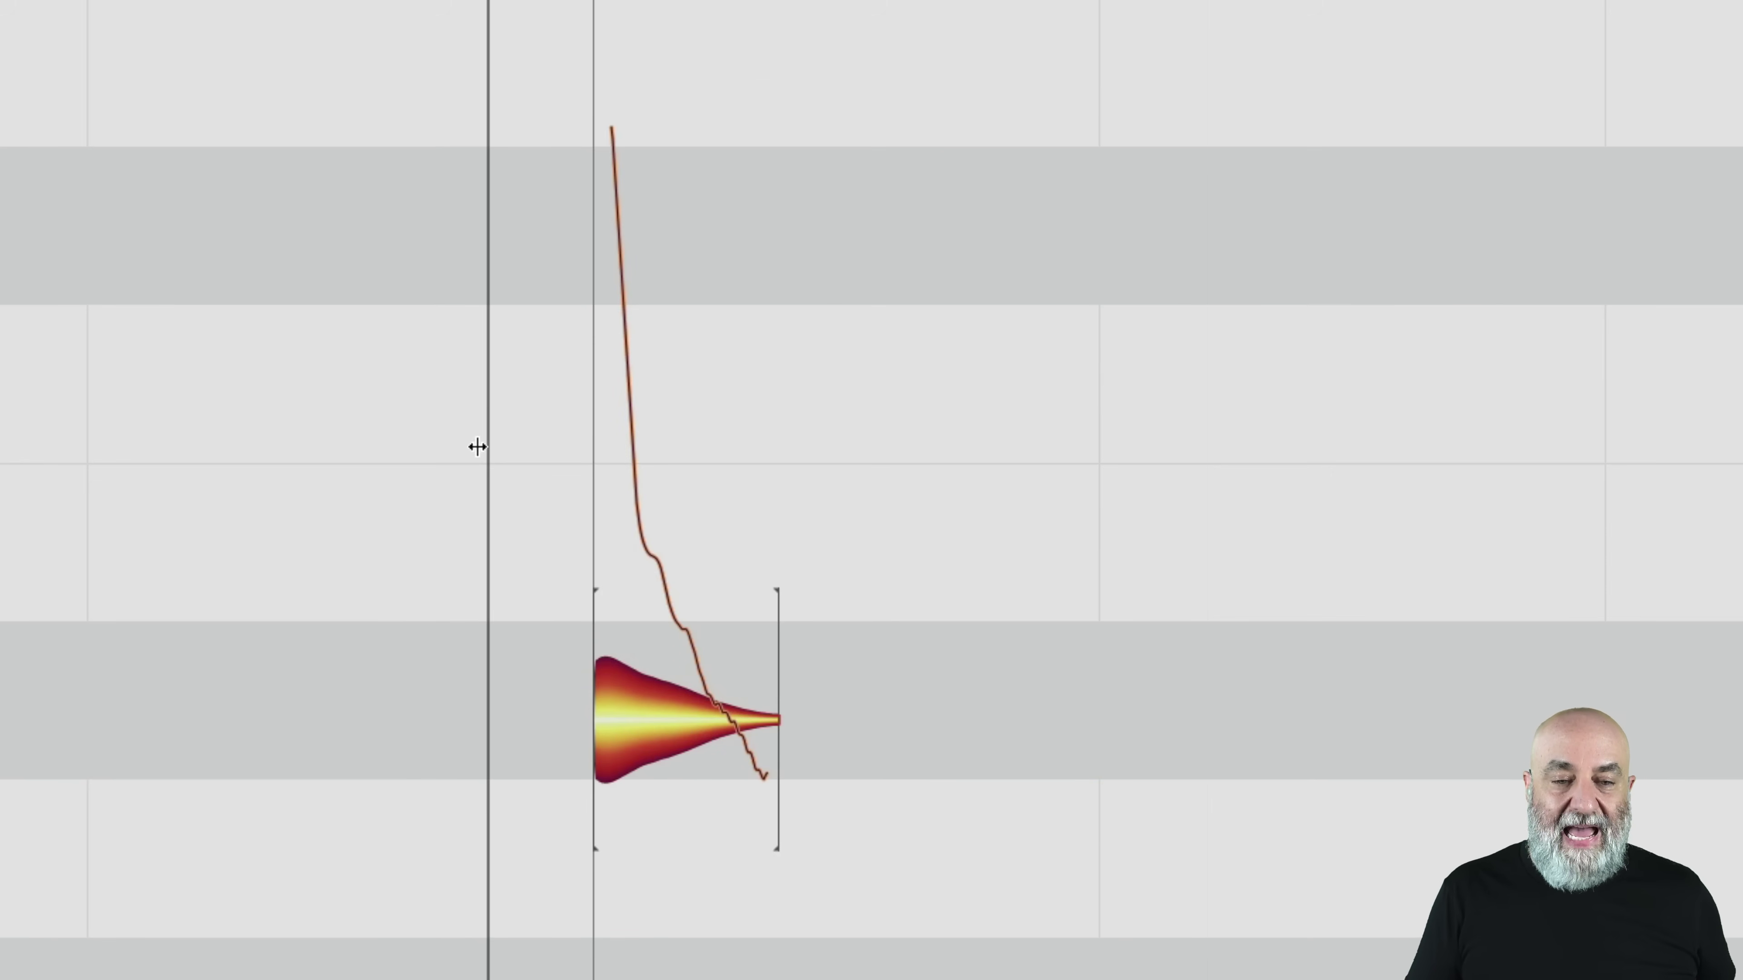
Flatten the kick's pitch curve to 1.0 % with the Pitch Modulation tool and play the result
{"action": "left_click_drag", "start_coordinate": [478, 439], "coordinate": [641, 451]}
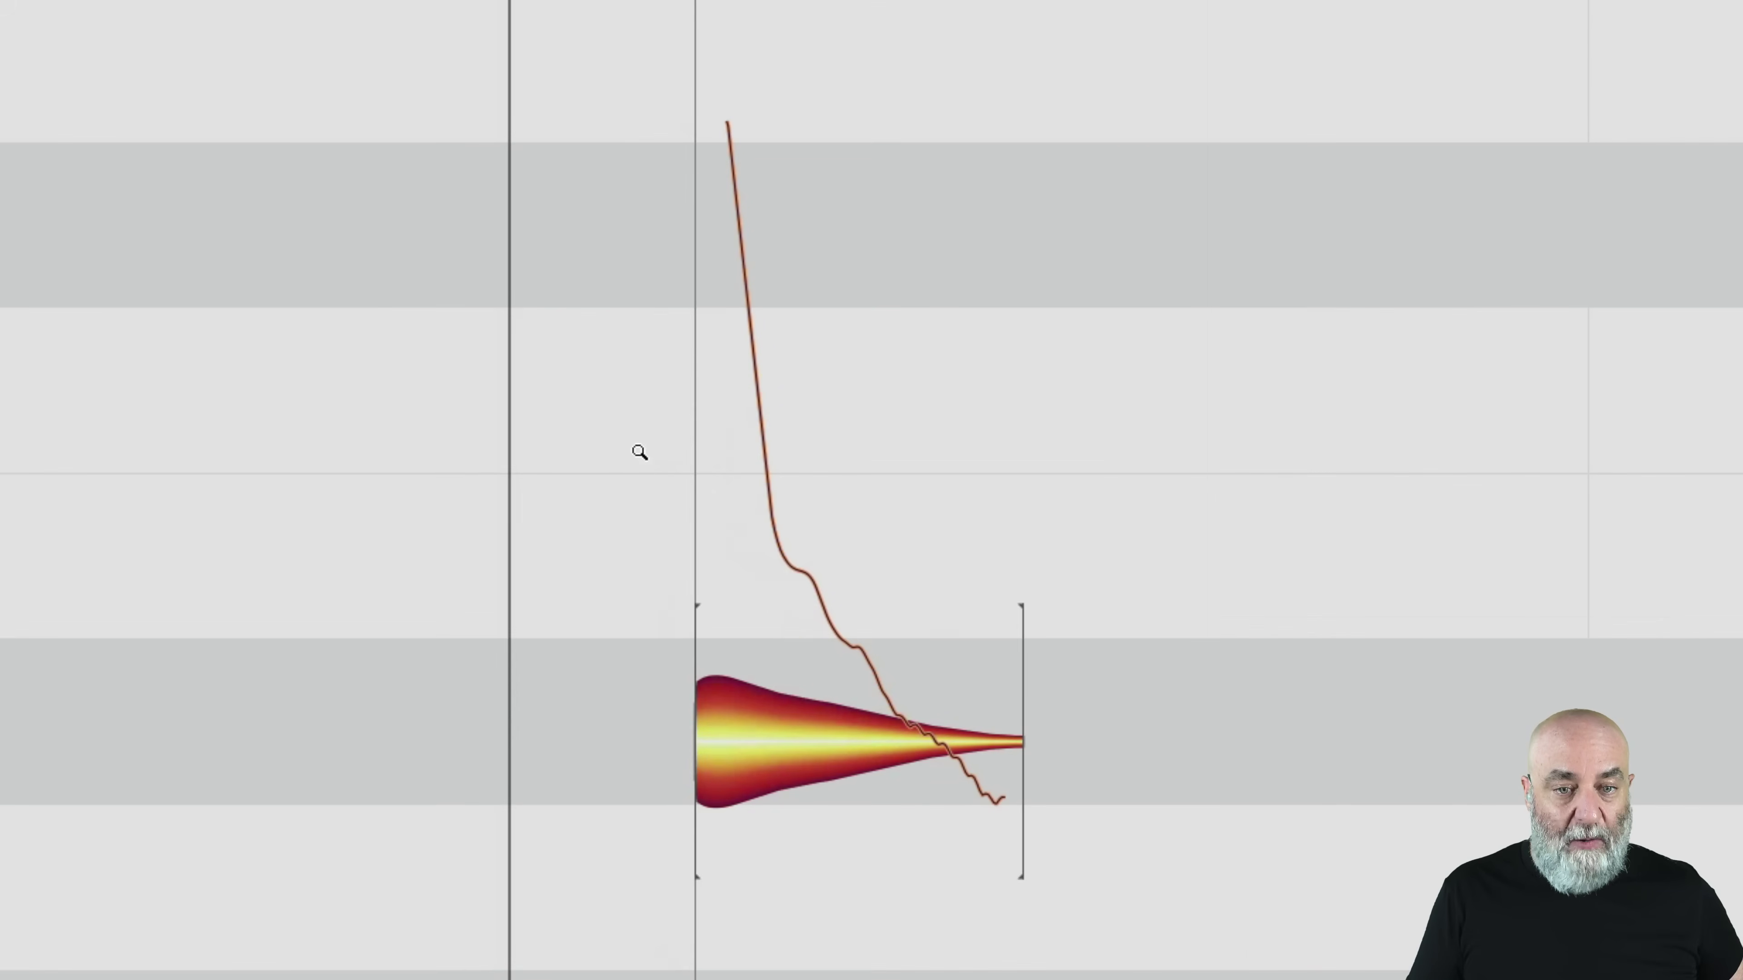
{"action": "scroll", "coordinate": [642, 452], "scroll_direction": "right", "scroll_amount": 3}
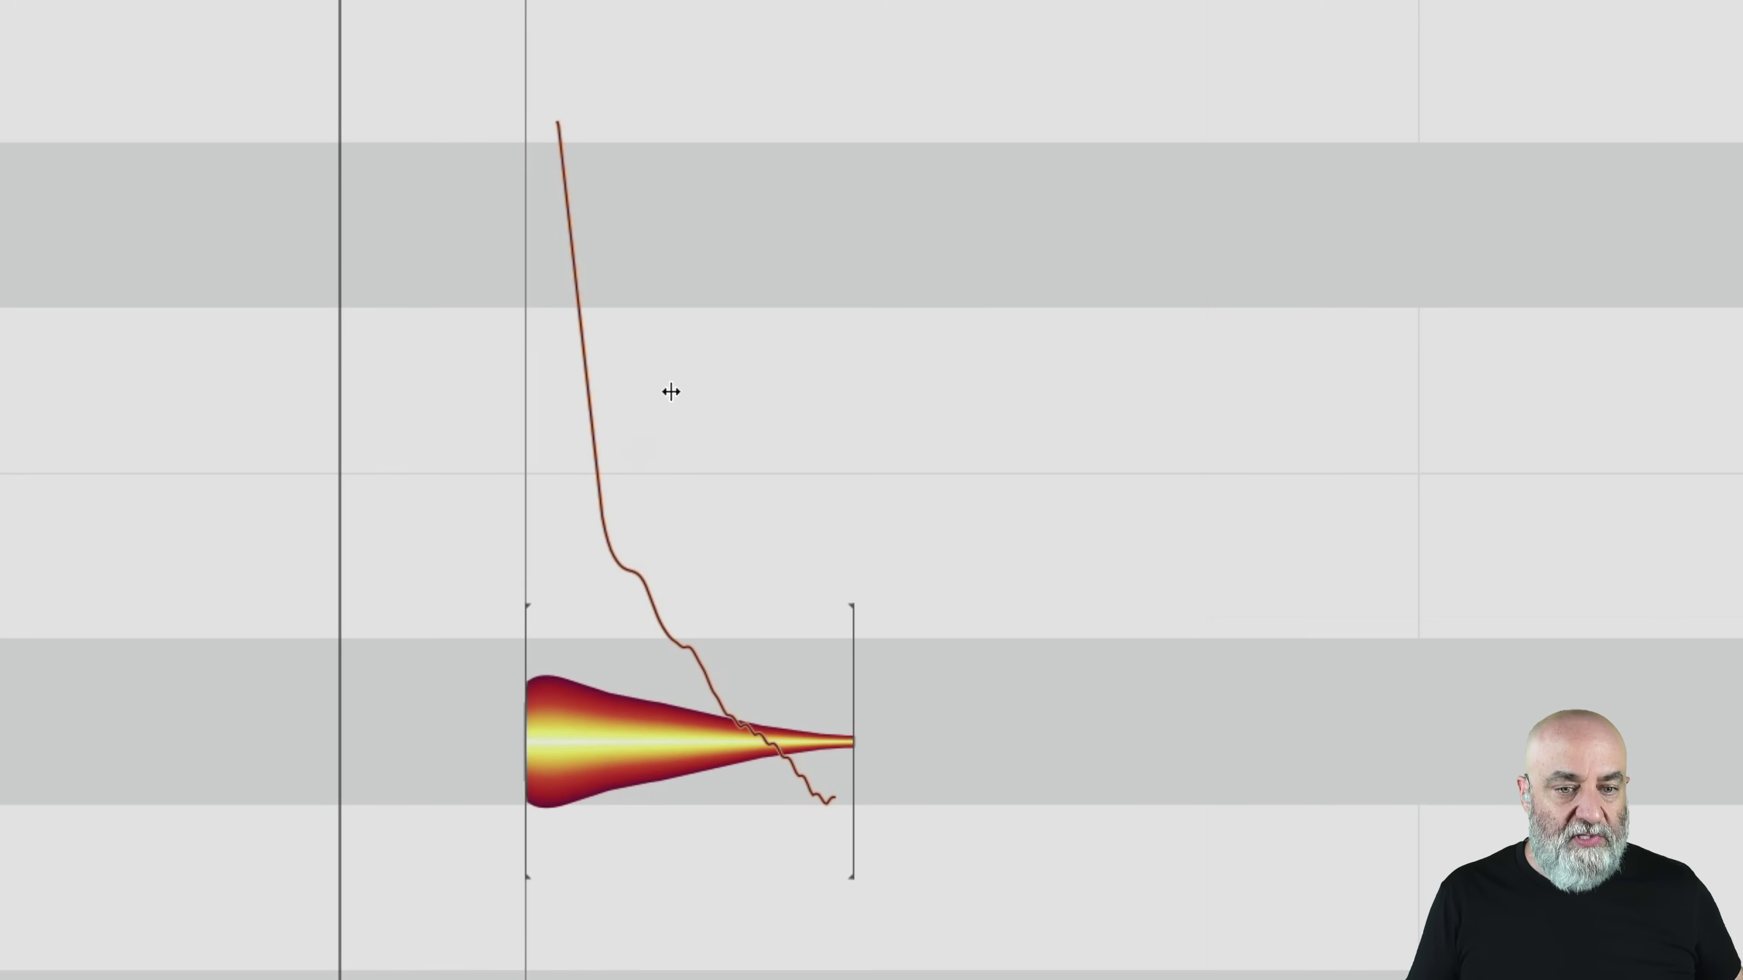
{"action": "right_click", "coordinate": [617, 447]}
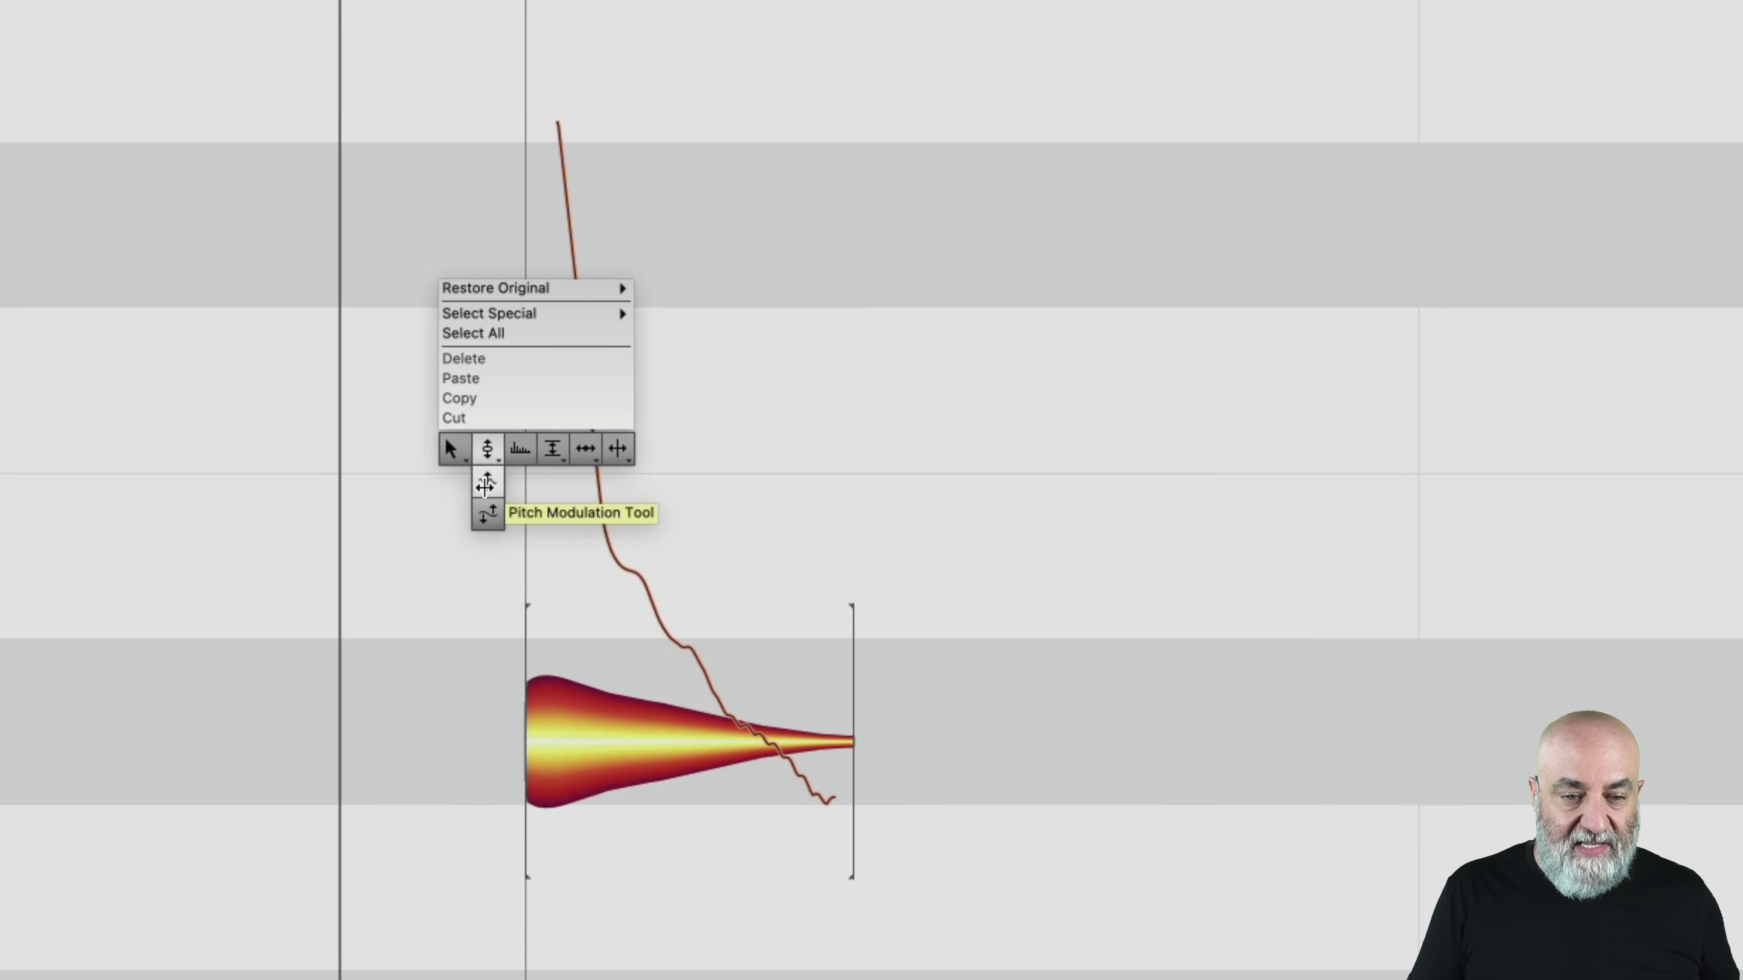
{"action": "left_click", "coordinate": [485, 484]}
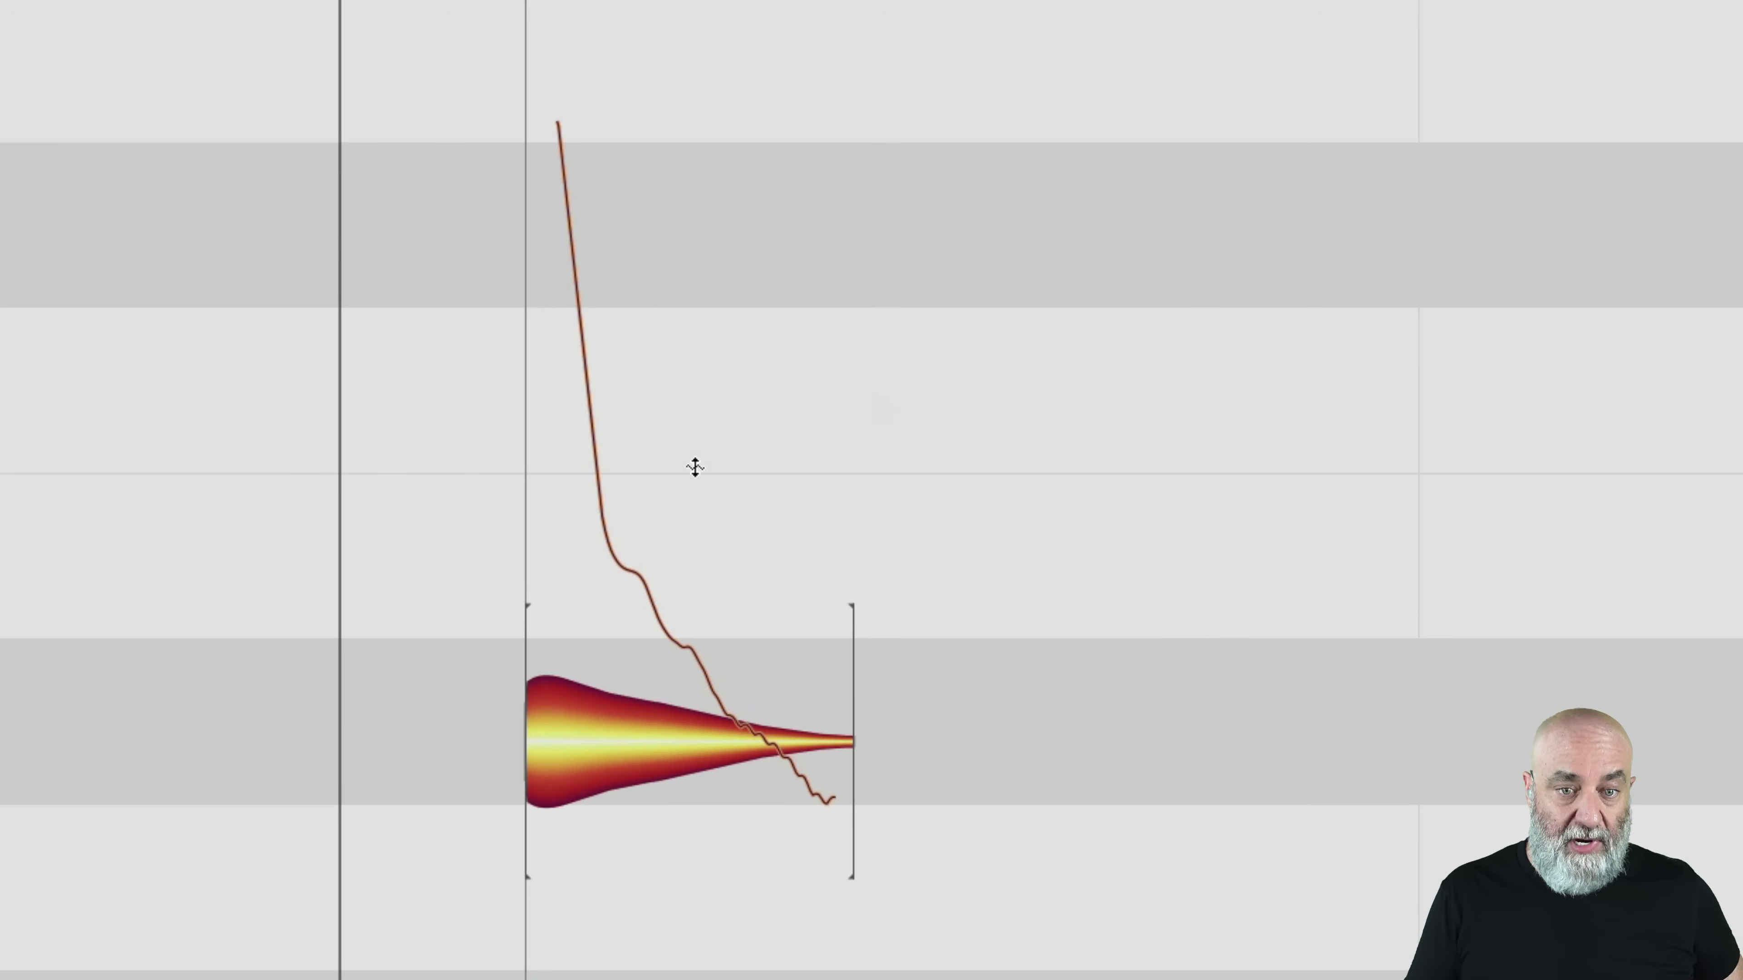
{"action": "left_click_drag", "start_coordinate": [639, 725], "coordinate": [626, 864]}
{"action": "key", "text": "space"}
{"action": "key", "text": "space"}
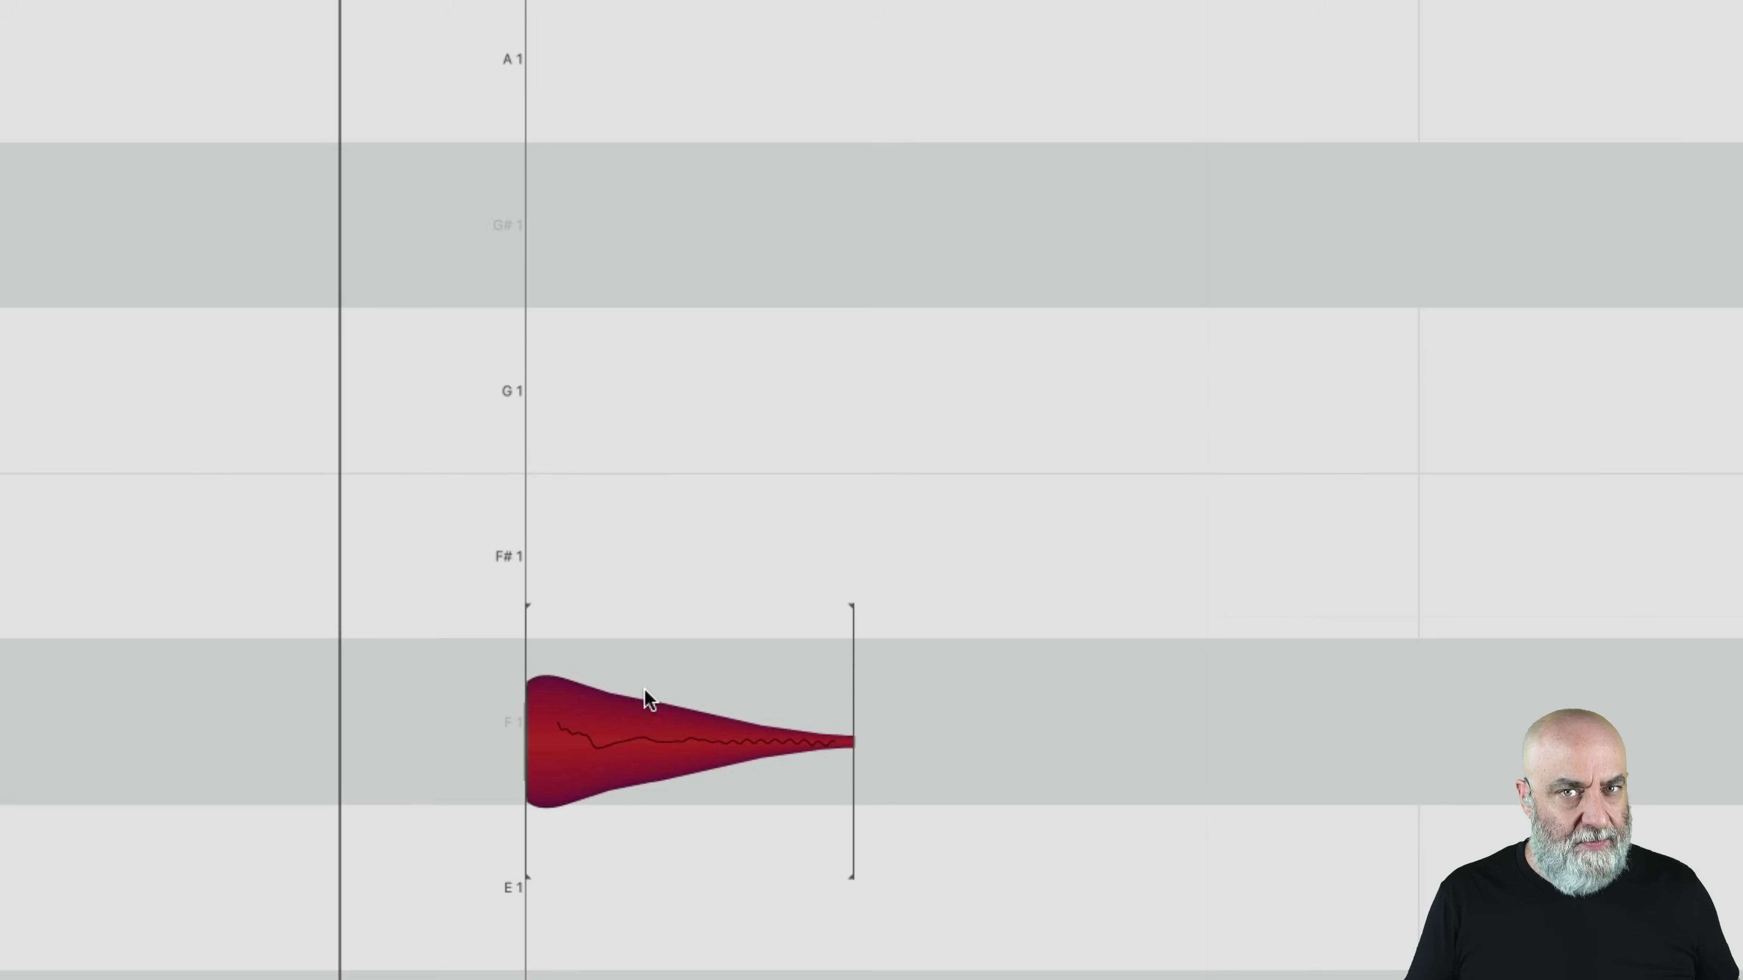
Raise the kick note's pitch modulation to 287 % and on to 500 %, and play the exaggerated pitch drop
{"action": "left_click_drag", "start_coordinate": [813, 514], "coordinate": [575, 284]}
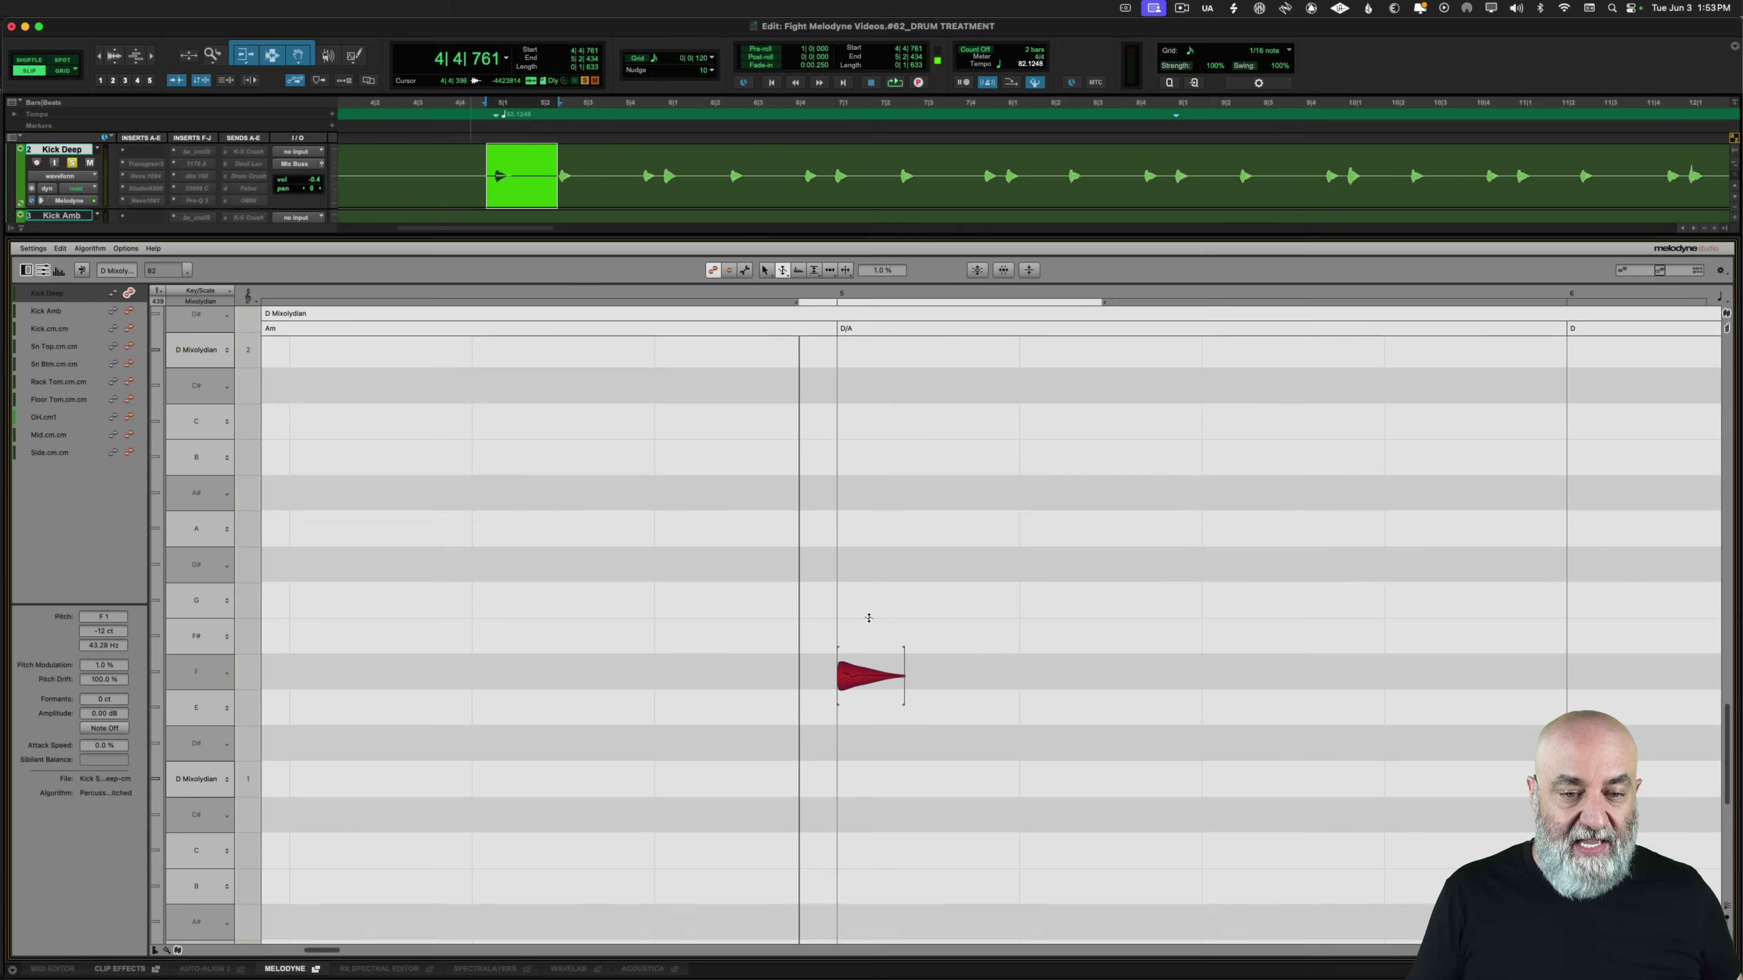
{"action": "scroll", "coordinate": [867, 616], "scroll_direction": "up", "scroll_amount": 2}
{"action": "left_click_drag", "start_coordinate": [855, 719], "coordinate": [906, 553]}
{"action": "scroll", "coordinate": [906, 553], "scroll_direction": "up", "scroll_amount": 1}
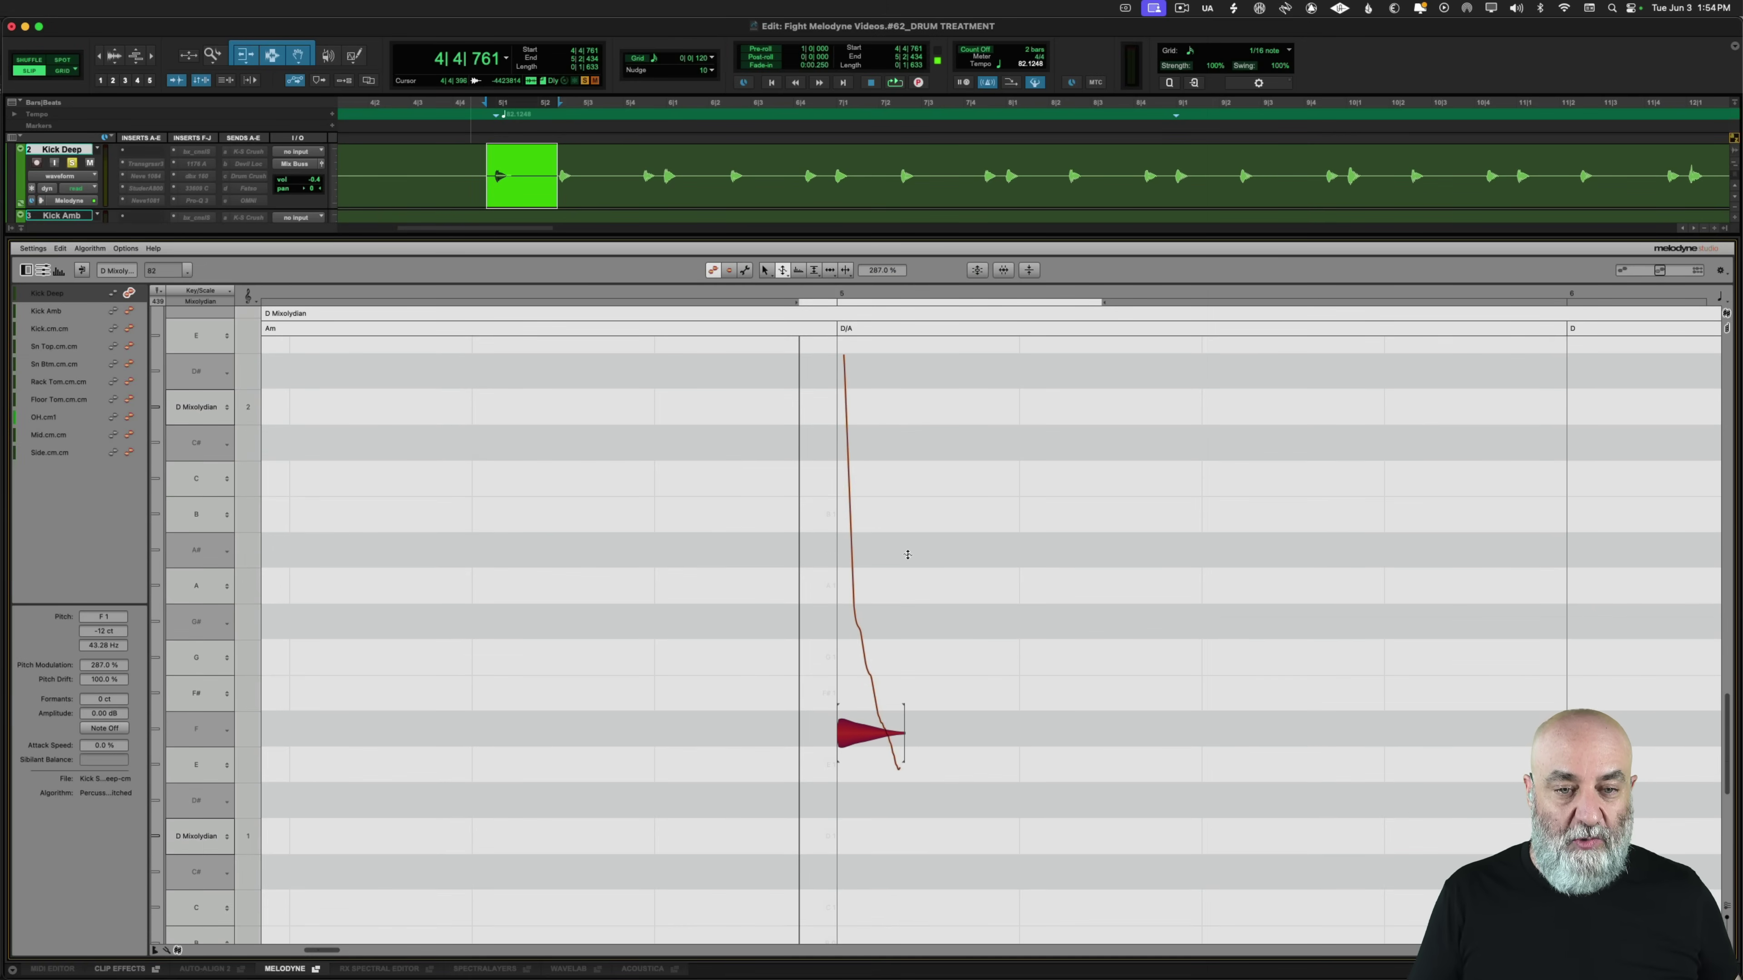
{"action": "scroll", "coordinate": [907, 555], "scroll_direction": "up", "scroll_amount": 2}
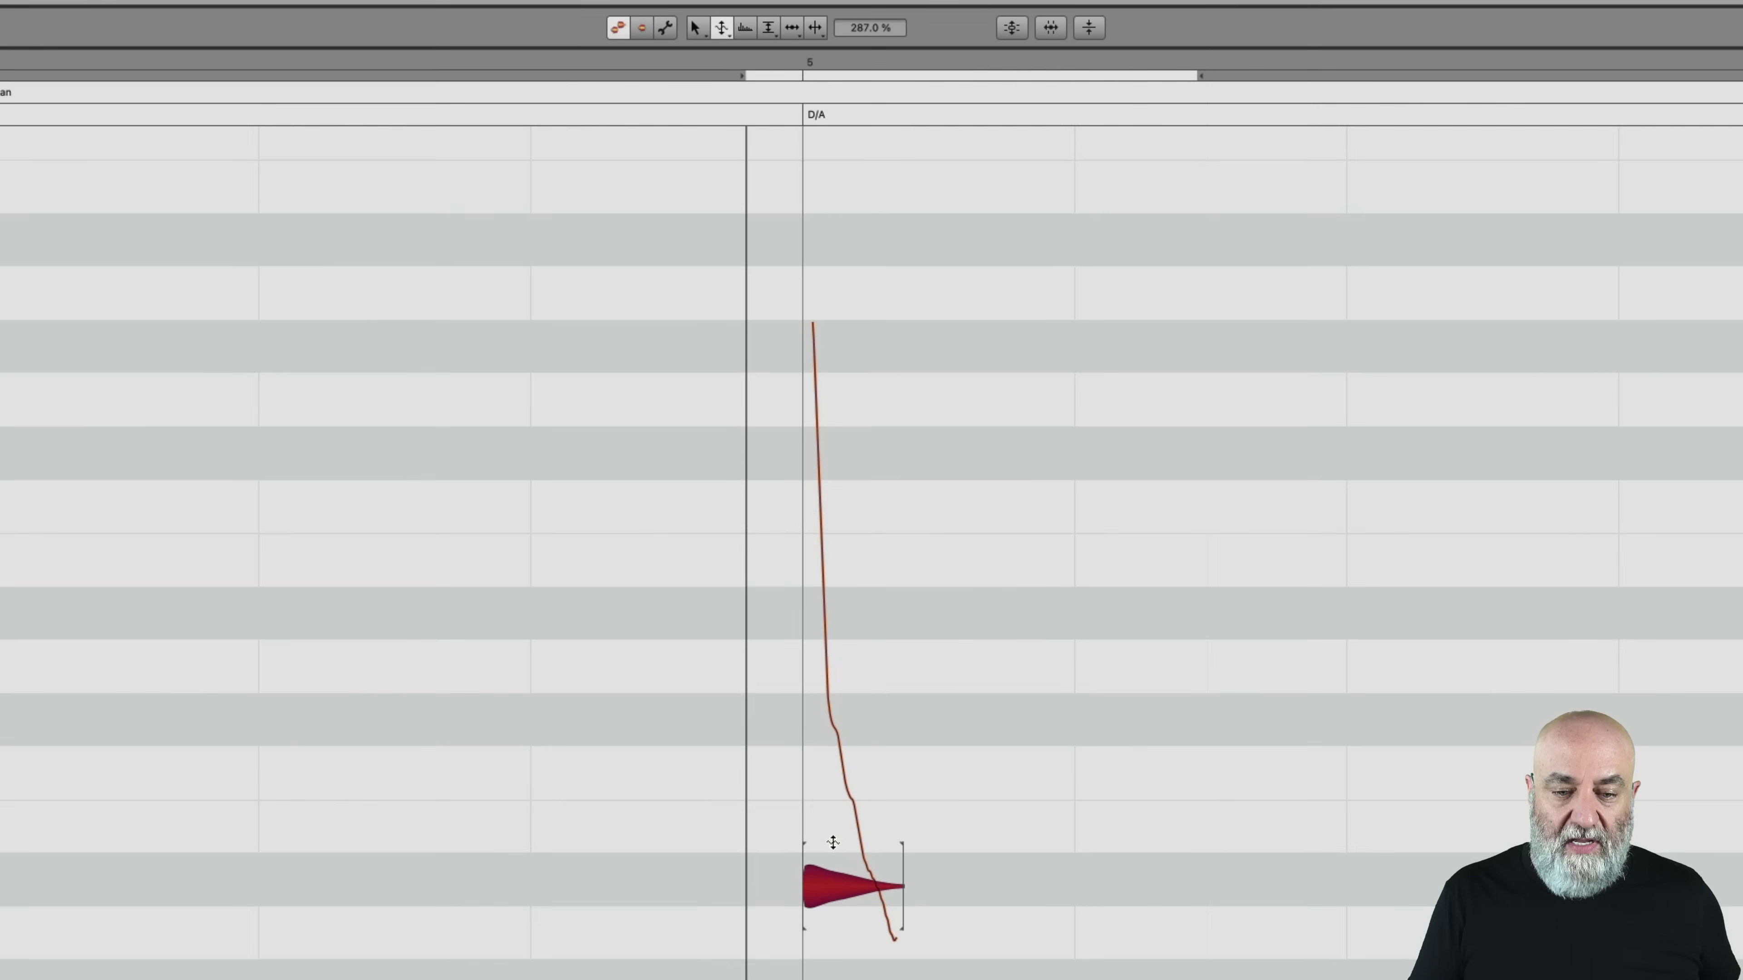
{"action": "left_click_drag", "start_coordinate": [820, 882], "coordinate": [824, 673]}
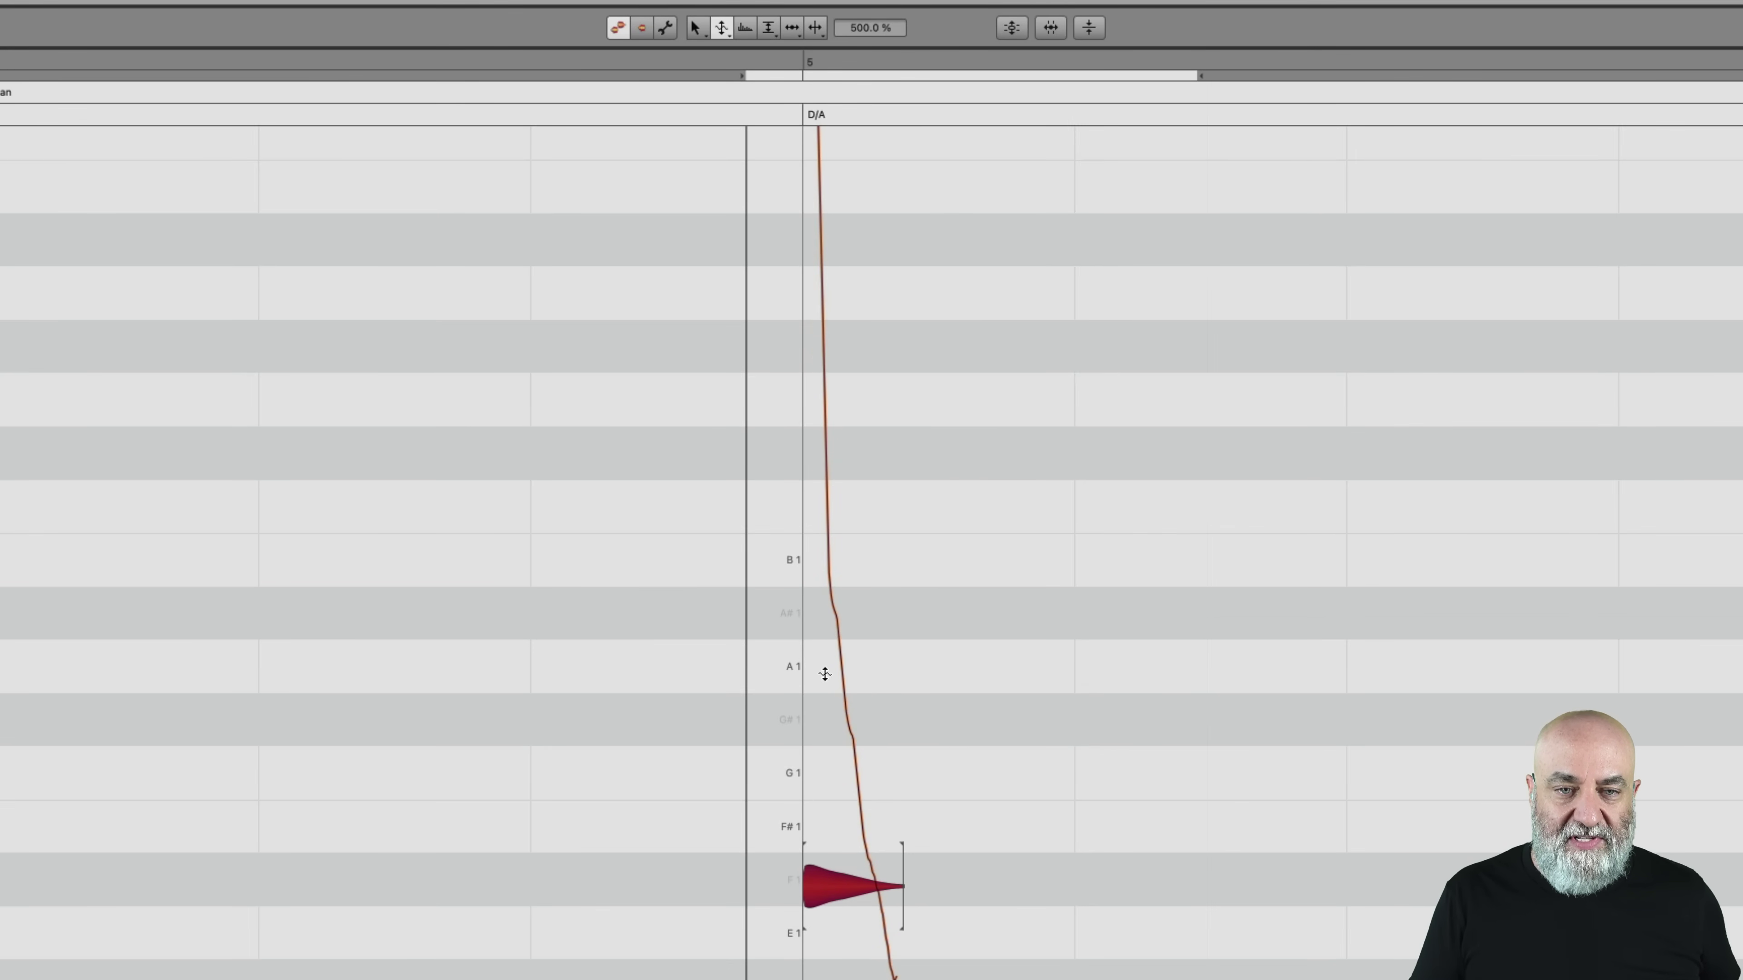
{"action": "left_click_drag", "start_coordinate": [938, 678], "coordinate": [897, 598]}
{"action": "key", "text": "space"}
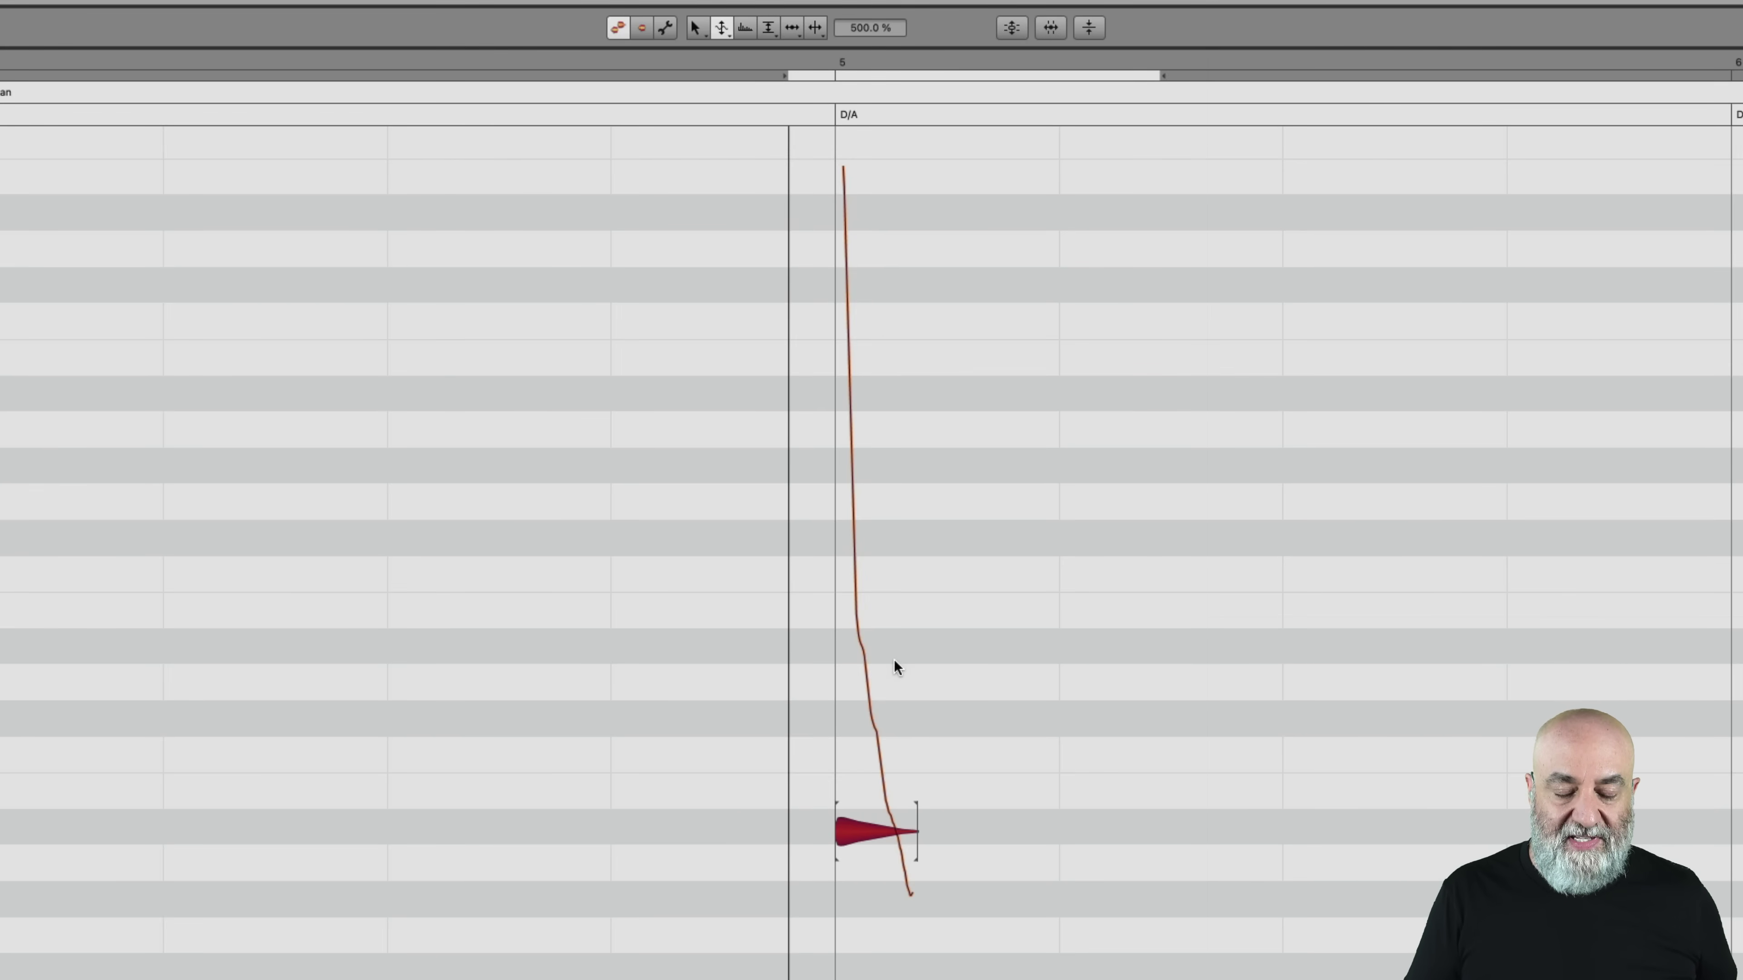
Stretch the end of the kick note to about three times its length and play it
{"action": "scroll", "coordinate": [866, 598], "scroll_direction": "down", "scroll_amount": 3}
{"action": "scroll", "coordinate": [865, 597], "scroll_direction": "right", "scroll_amount": 1}
{"action": "left_click_drag", "start_coordinate": [866, 600], "coordinate": [1138, 601]}
{"action": "scroll", "coordinate": [1138, 601], "scroll_direction": "up", "scroll_amount": 5}
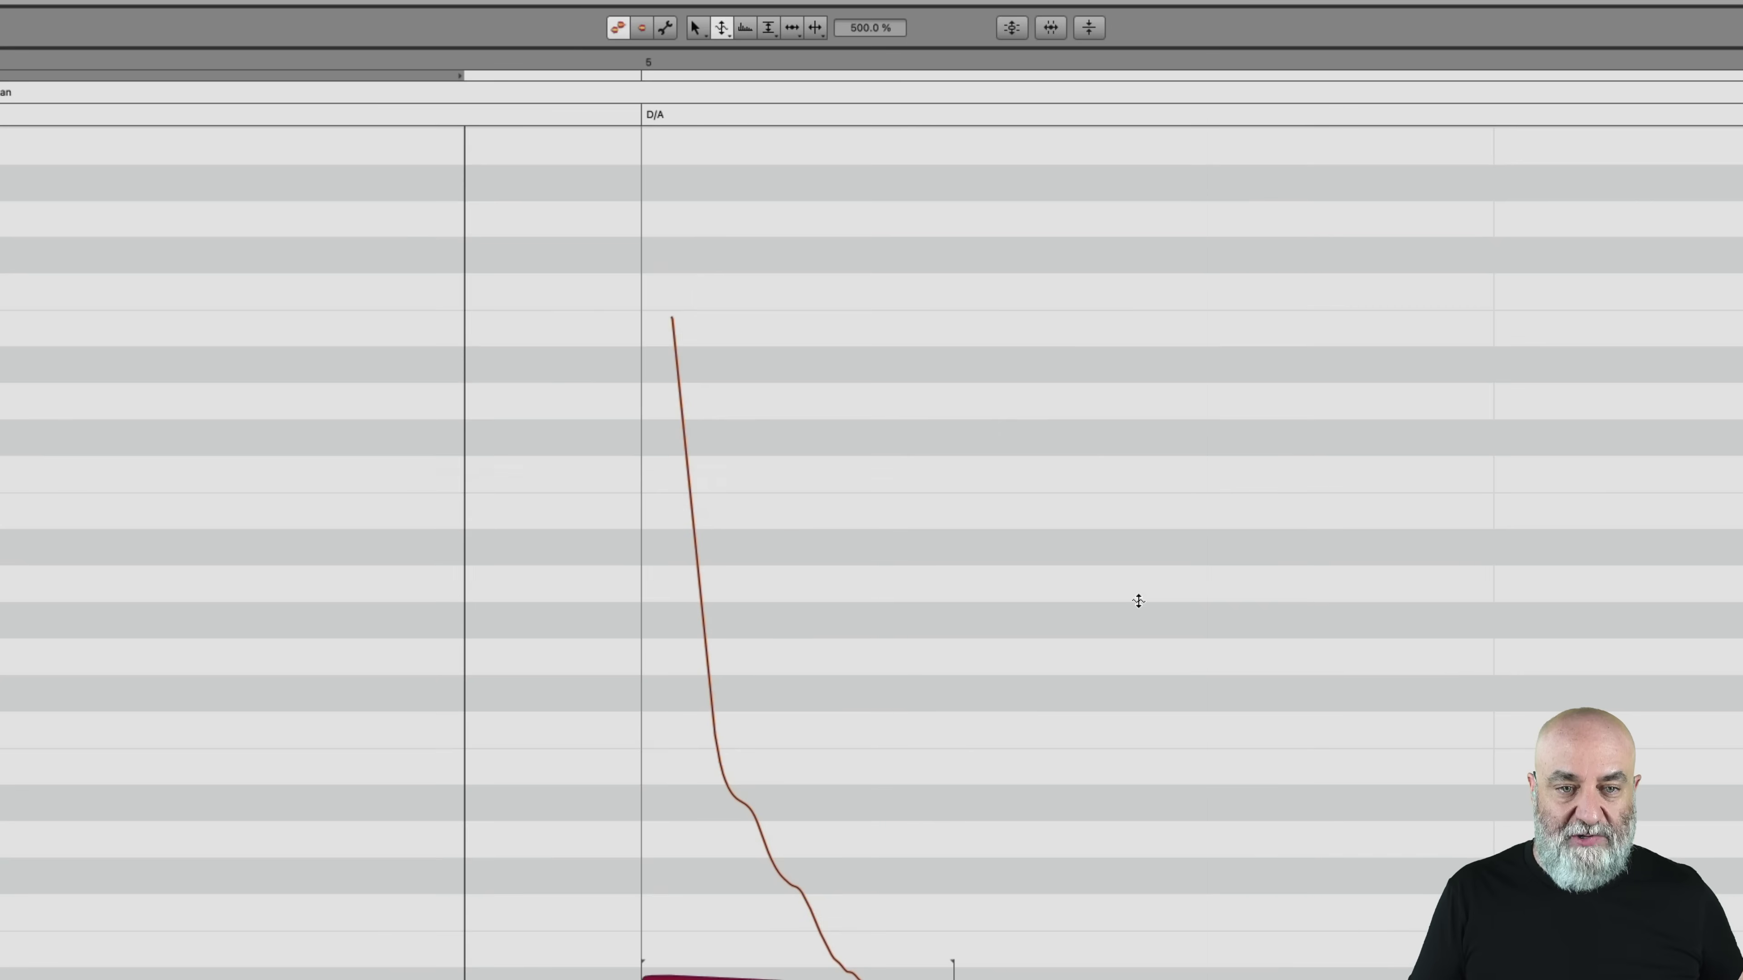
{"action": "scroll", "coordinate": [1138, 601], "scroll_direction": "down", "scroll_amount": 3}
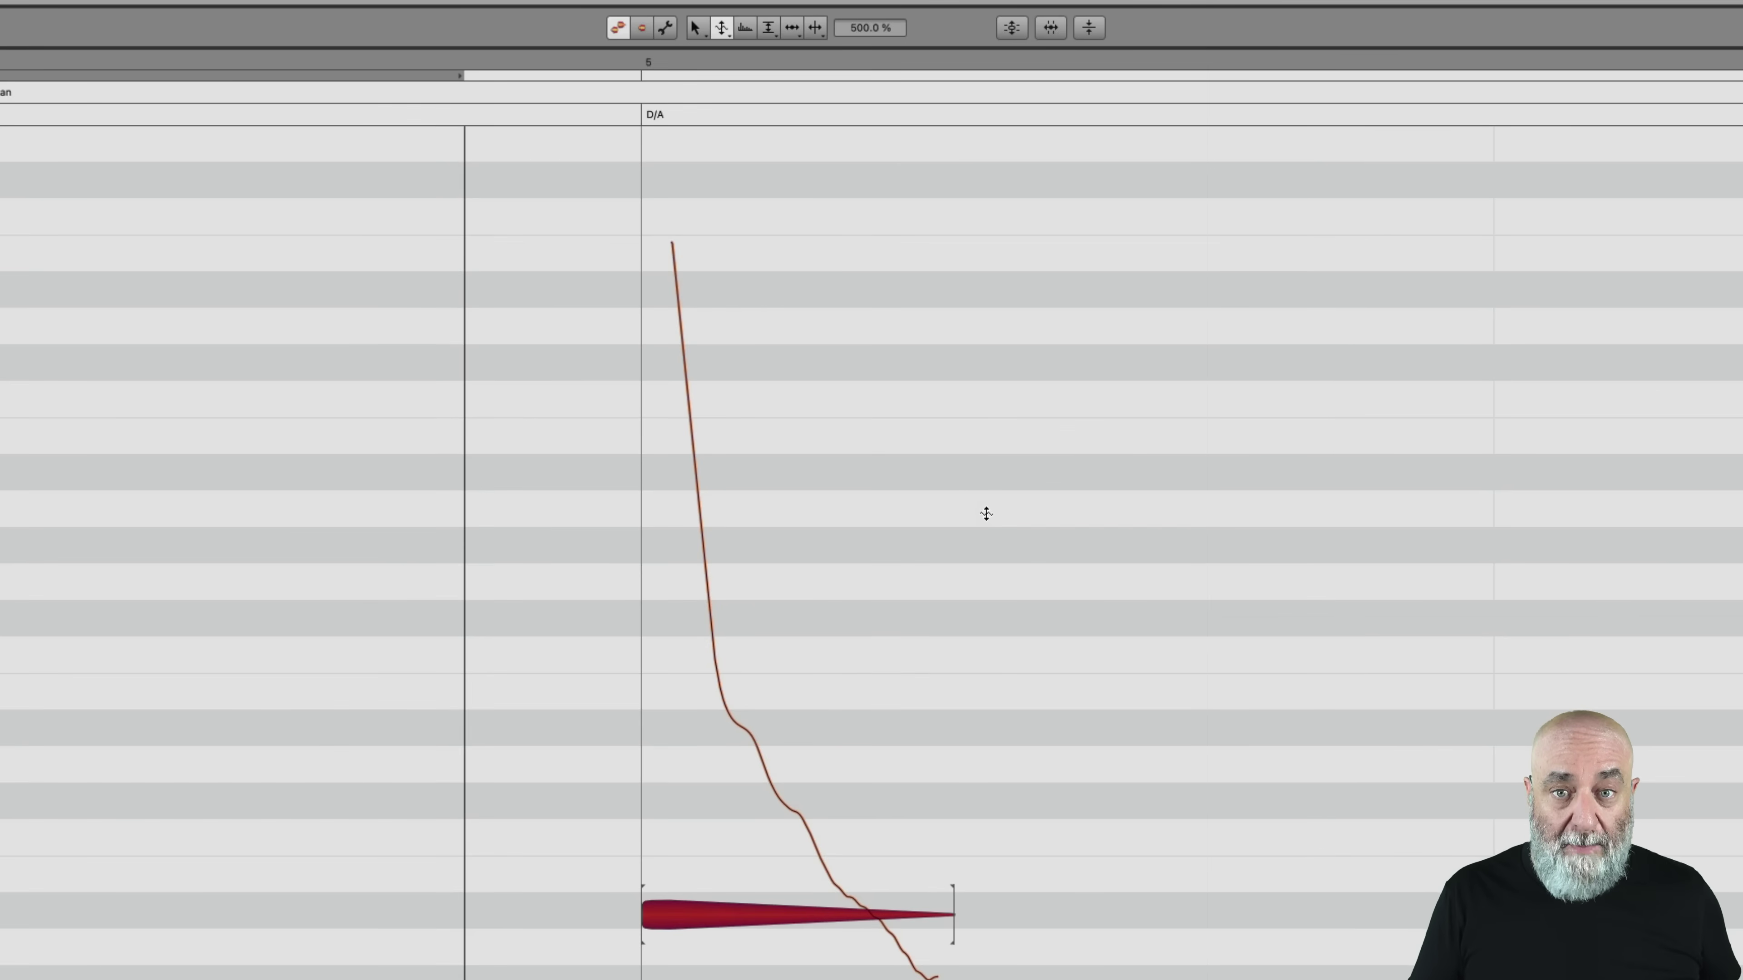
{"action": "right_click", "coordinate": [986, 514]}
{"action": "left_click", "coordinate": [1045, 482]}
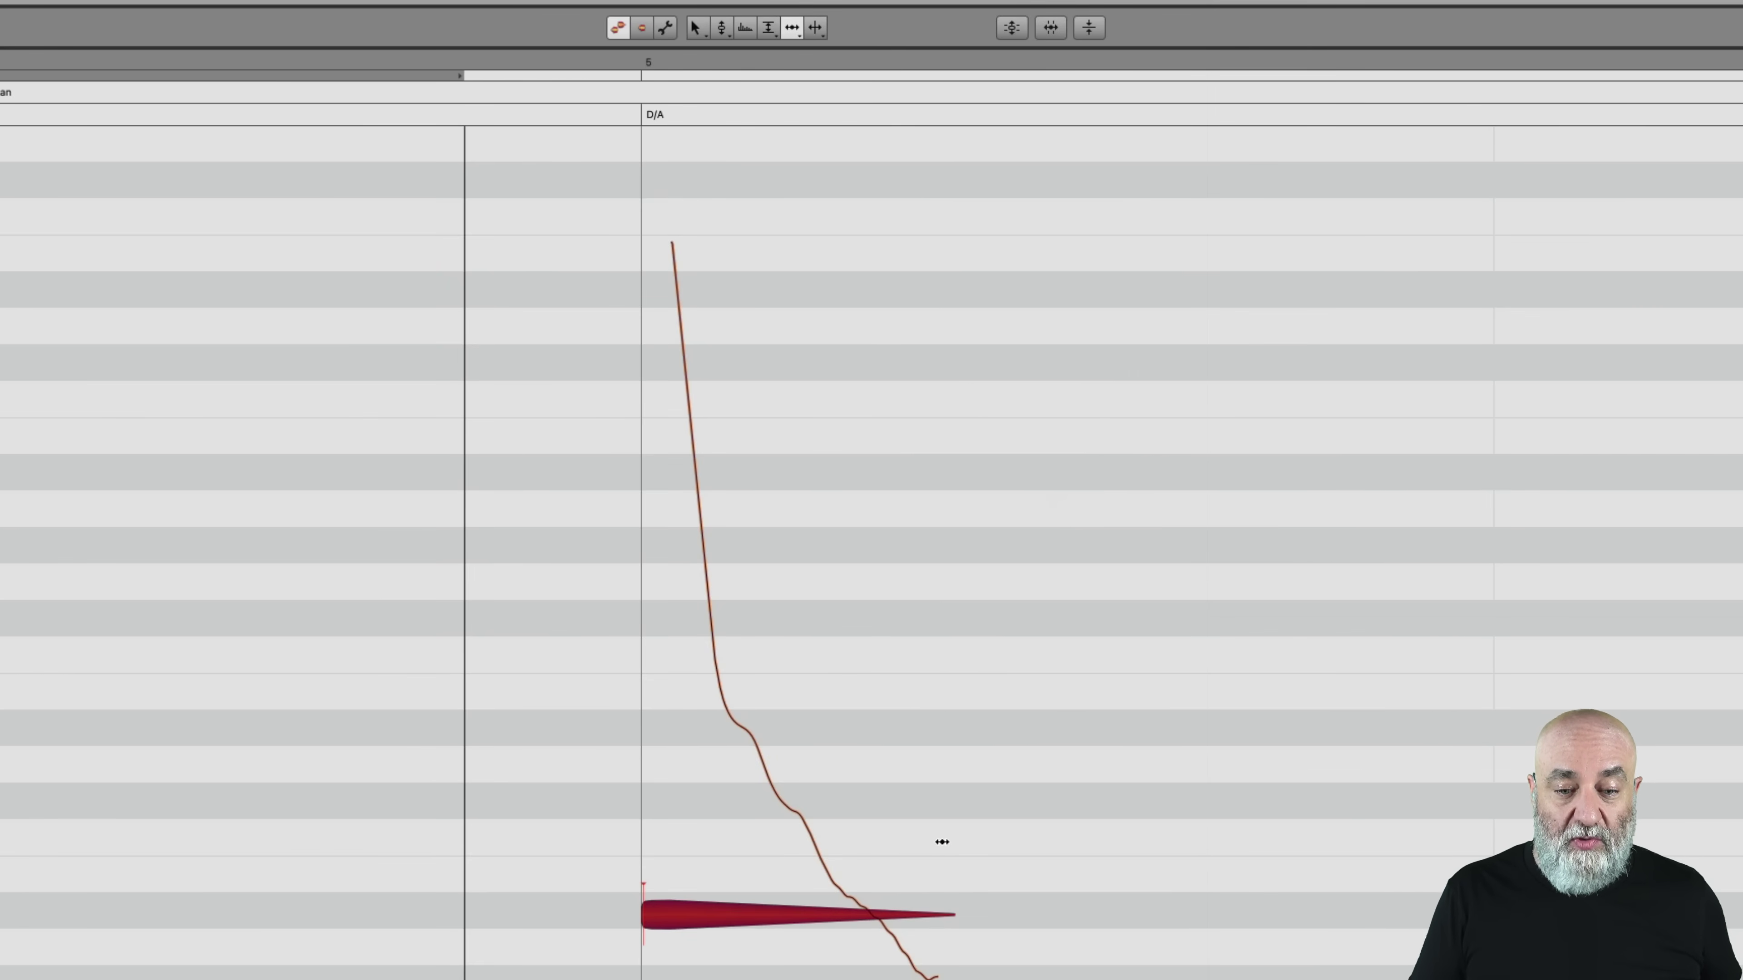
{"action": "left_click_drag", "start_coordinate": [940, 914], "coordinate": [1641, 866]}
{"action": "key", "text": "space"}
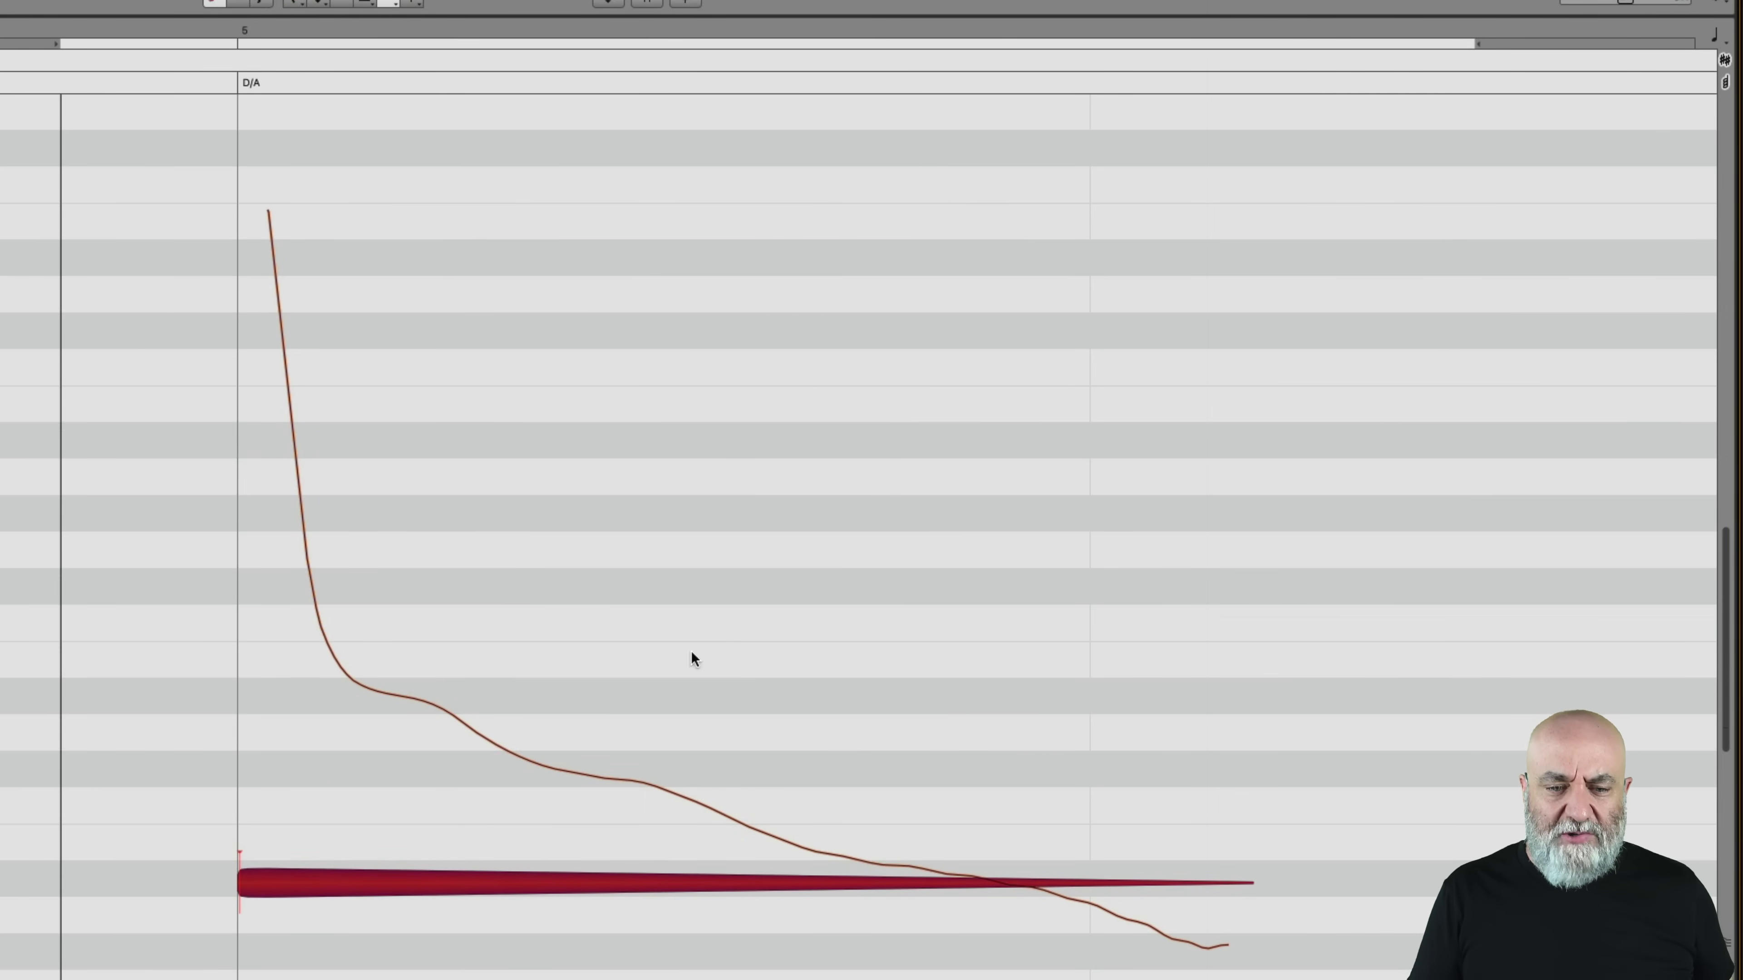
Separate the short attack from the start of the stretched kick note and delete it
{"action": "scroll", "coordinate": [587, 448], "scroll_direction": "down", "scroll_amount": 5}
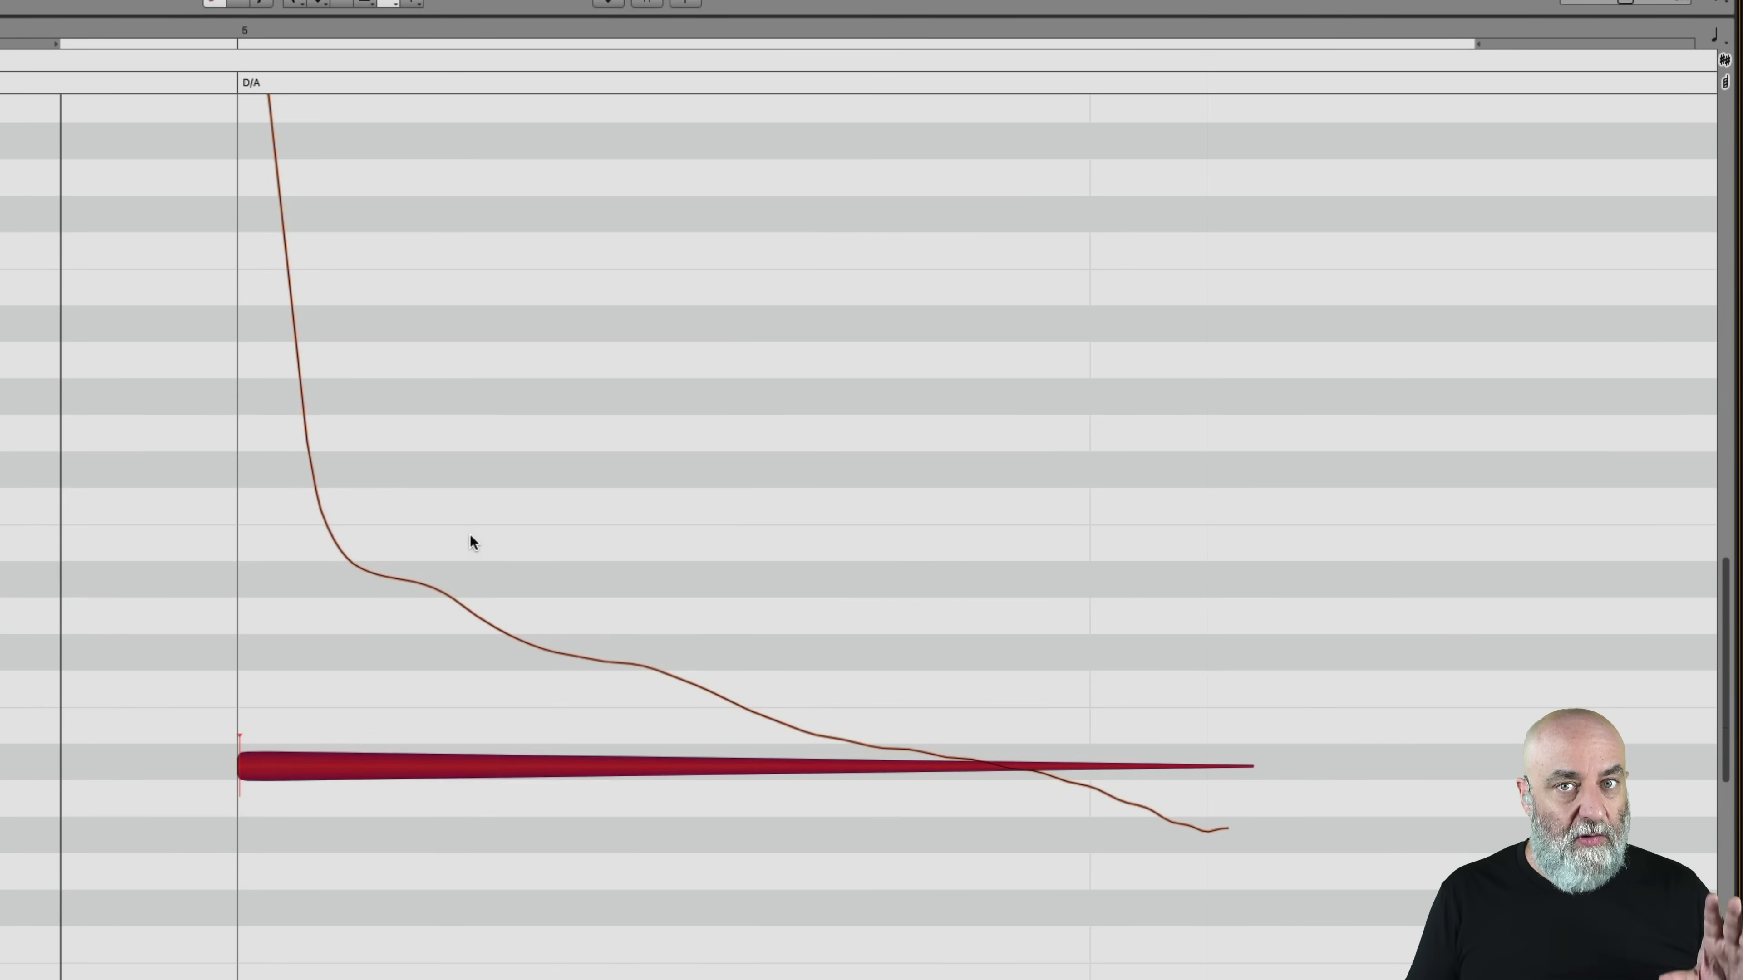
{"action": "scroll", "coordinate": [438, 626], "scroll_direction": "up", "scroll_amount": 1}
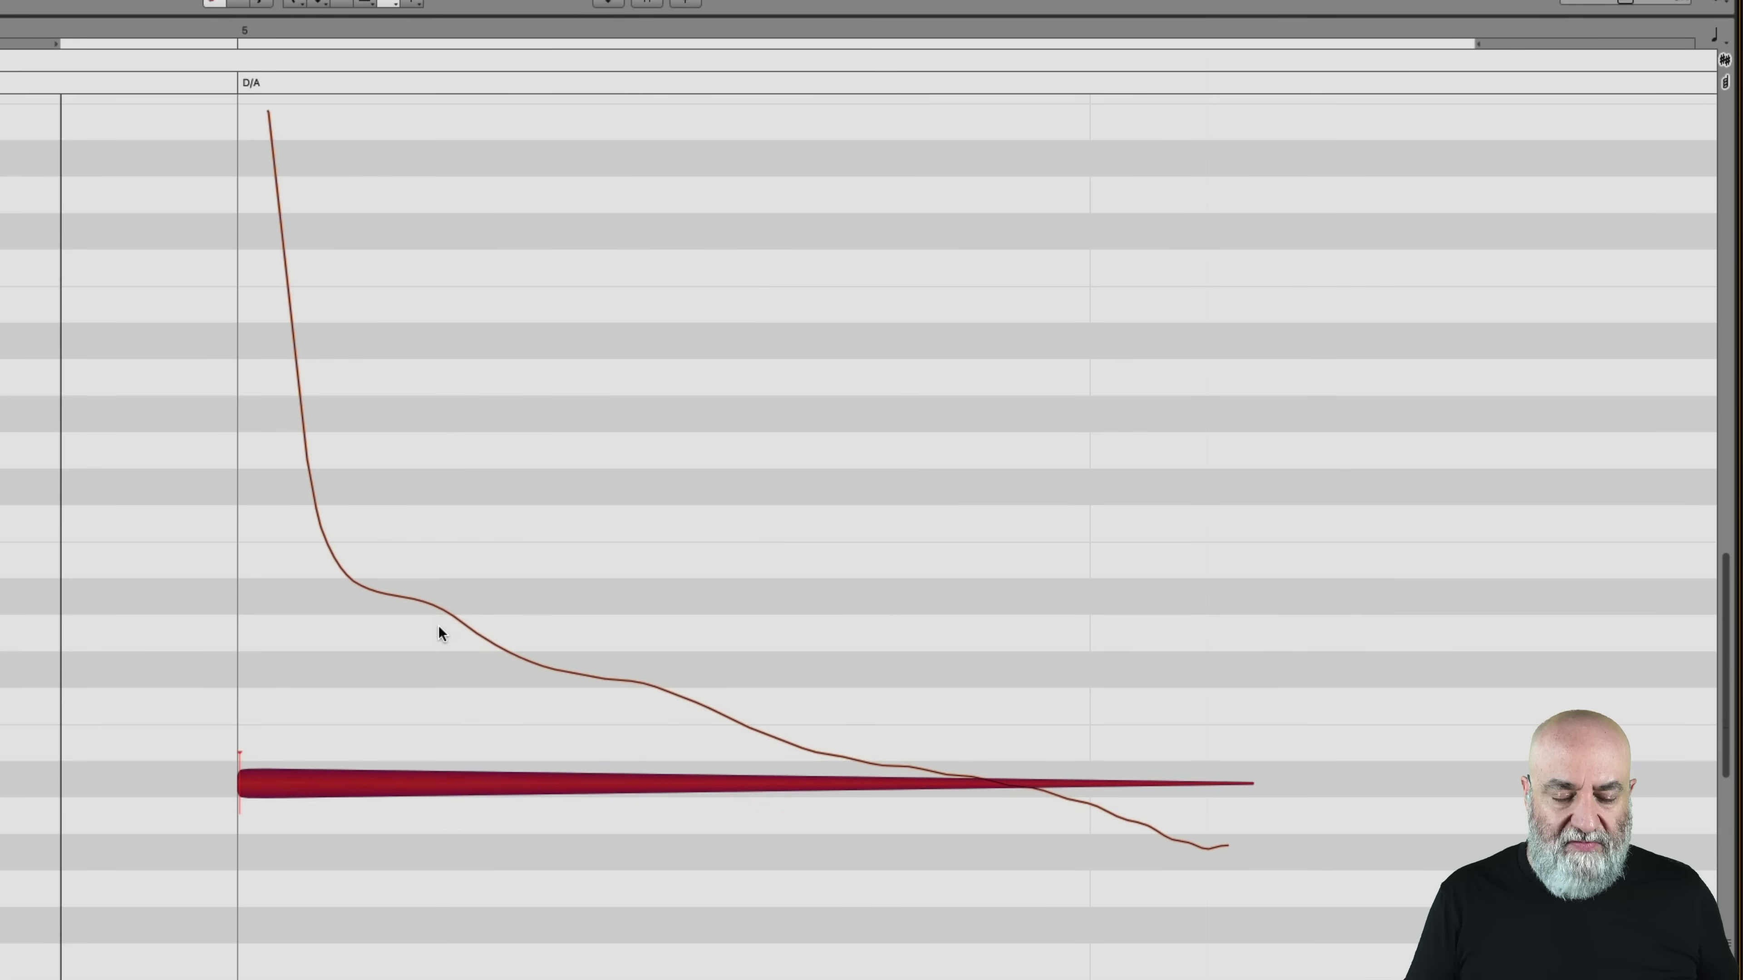
{"action": "right_click", "coordinate": [190, 618]}
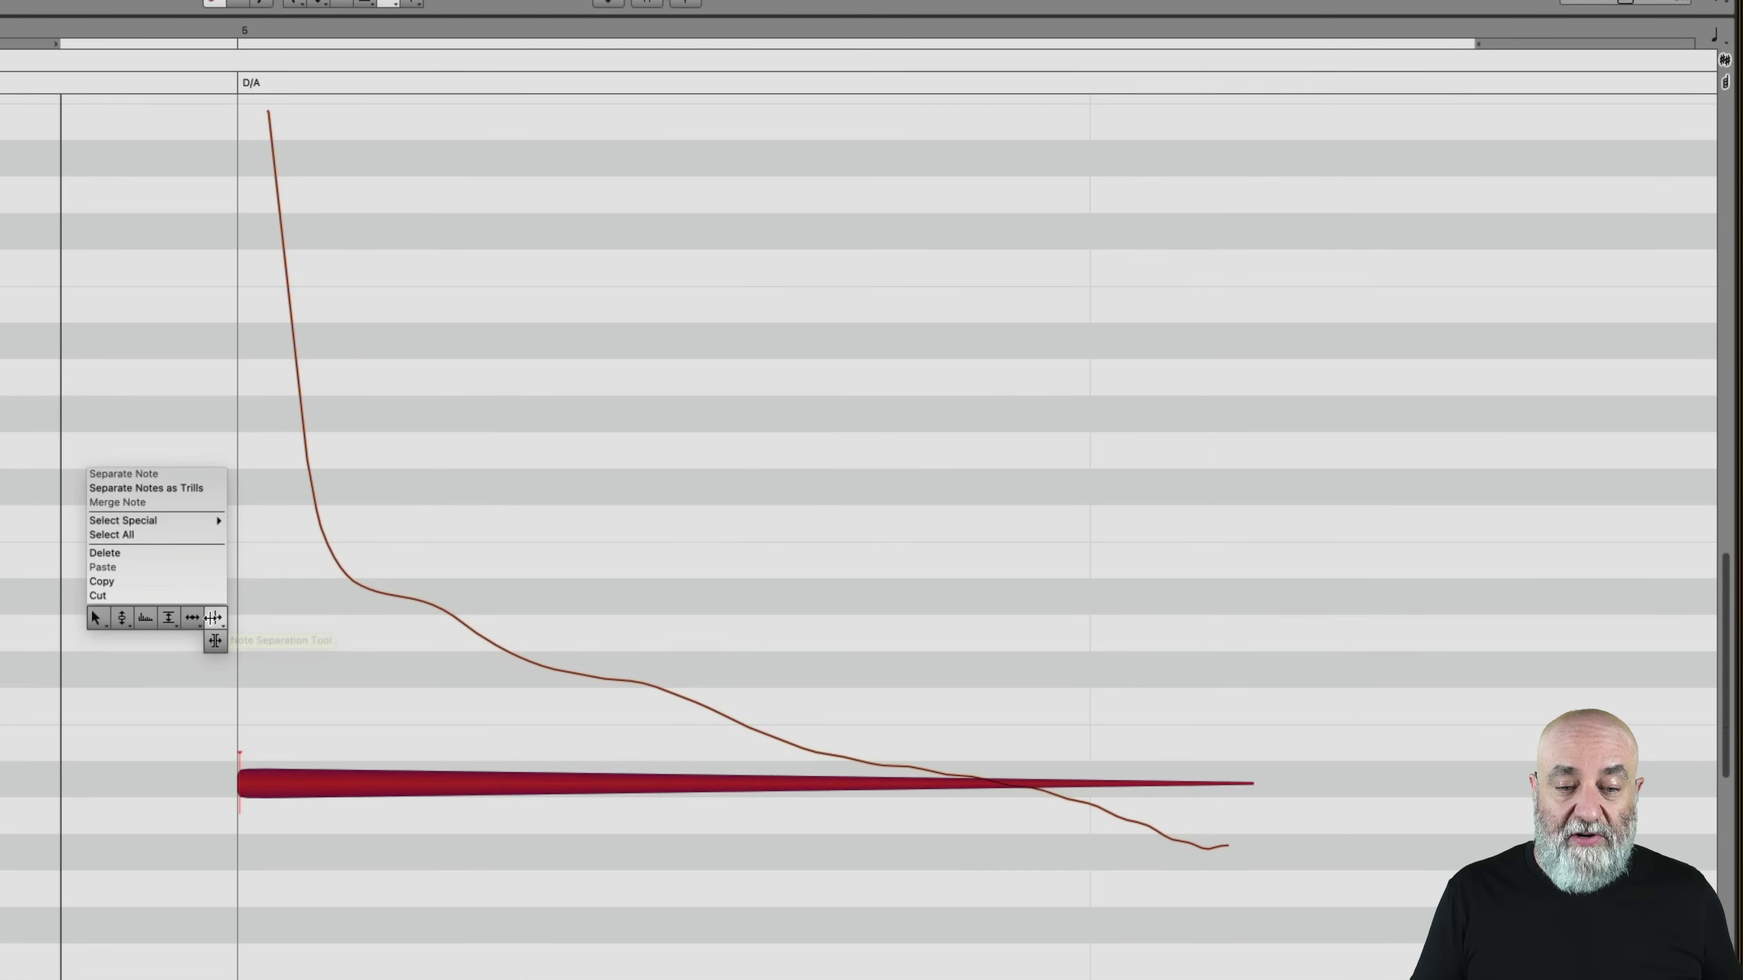
{"action": "left_click", "coordinate": [215, 640]}
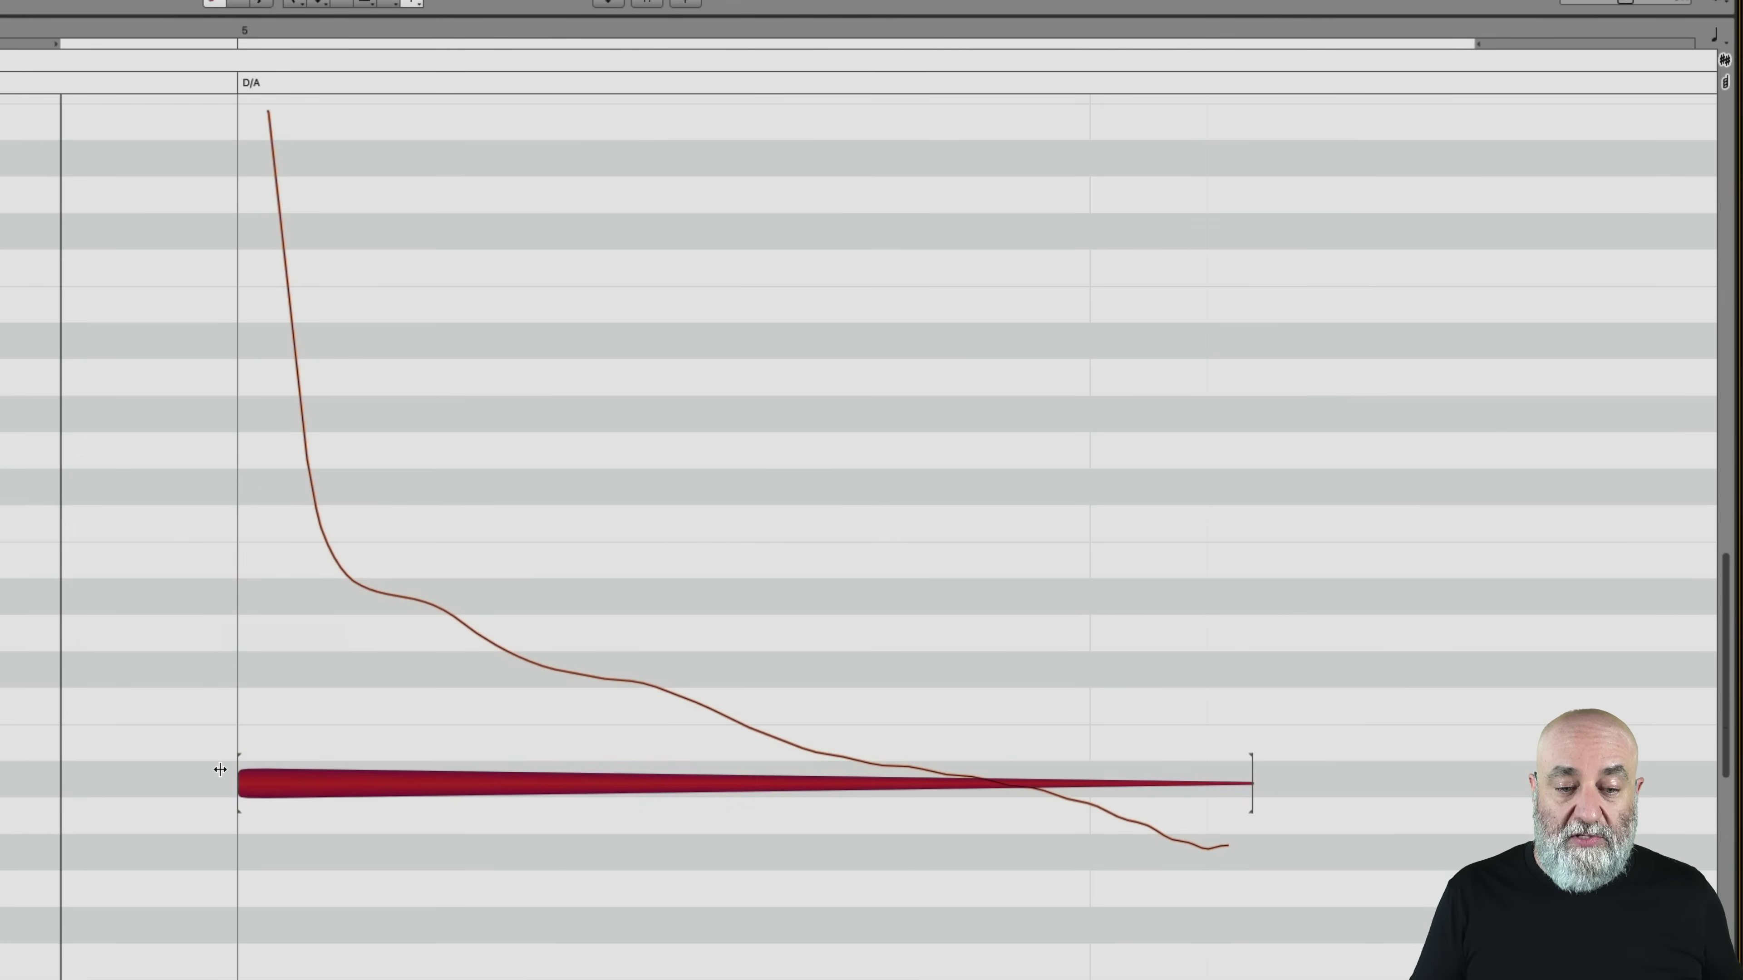
{"action": "left_click", "coordinate": [253, 787]}
{"action": "left_click", "coordinate": [255, 789]}
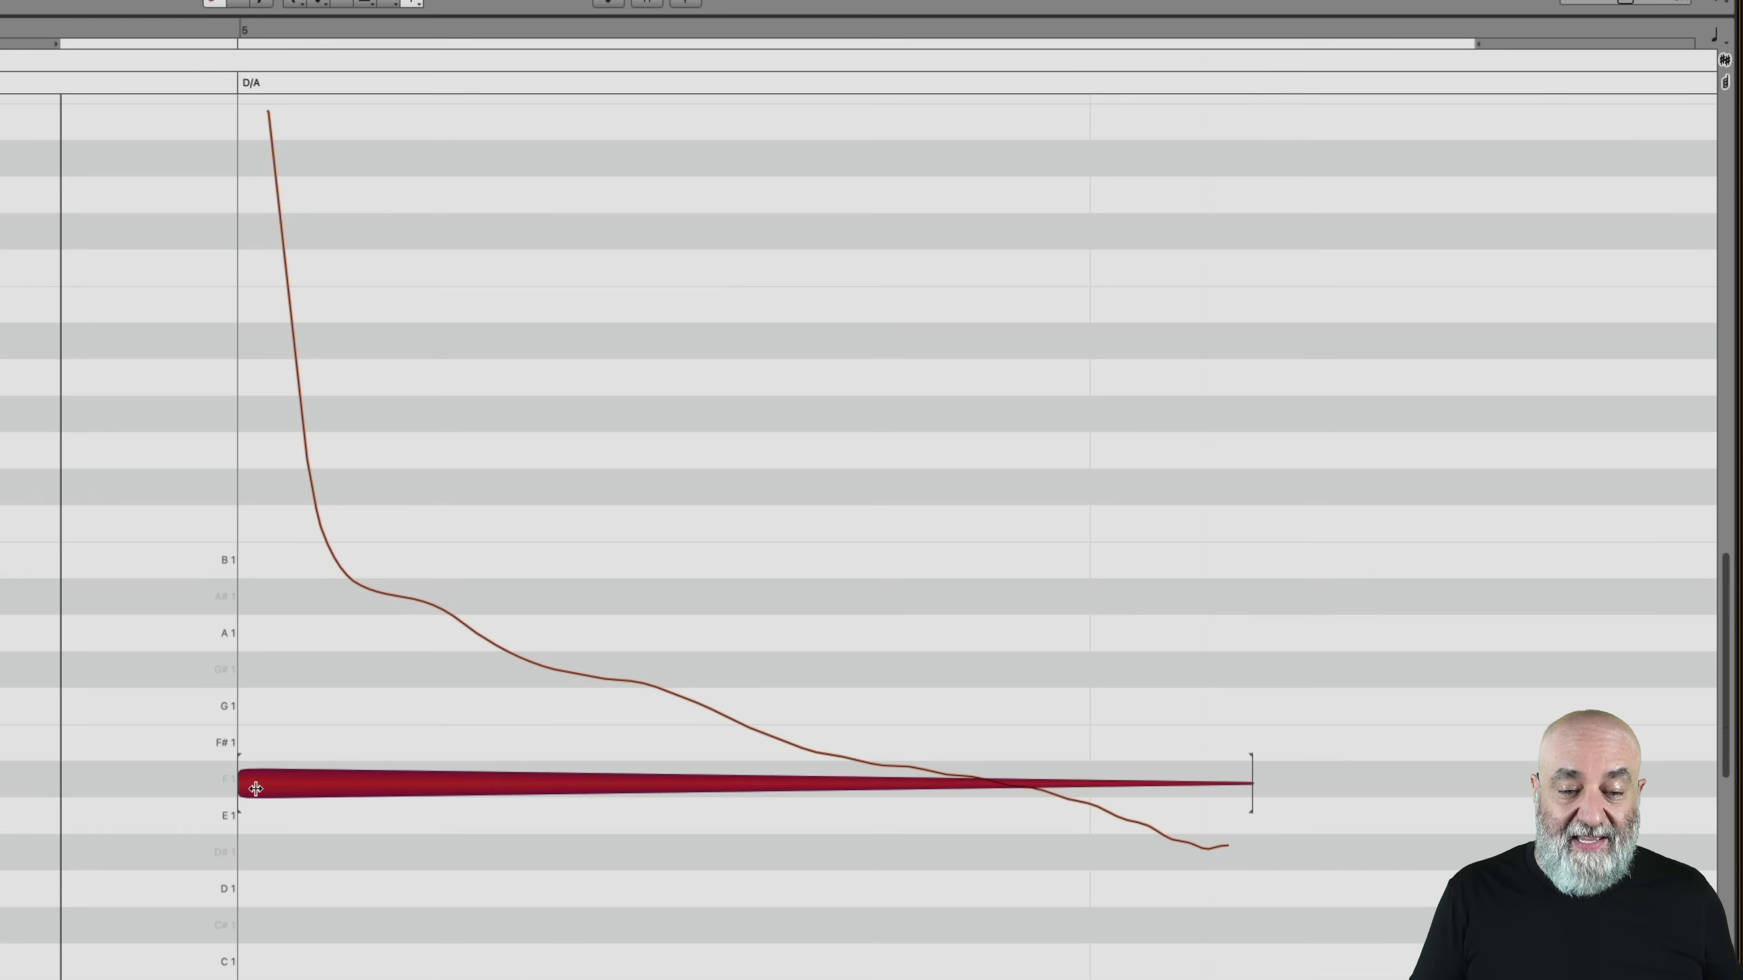
{"action": "double_click", "coordinate": [285, 784]}
{"action": "left_click_drag", "start_coordinate": [240, 600], "coordinate": [284, 680]}
{"action": "key", "text": "Delete"}
Extend the start of the remaining kick note back to the bar 5 line and play the result
{"action": "left_click_drag", "start_coordinate": [284, 774], "coordinate": [267, 783]}
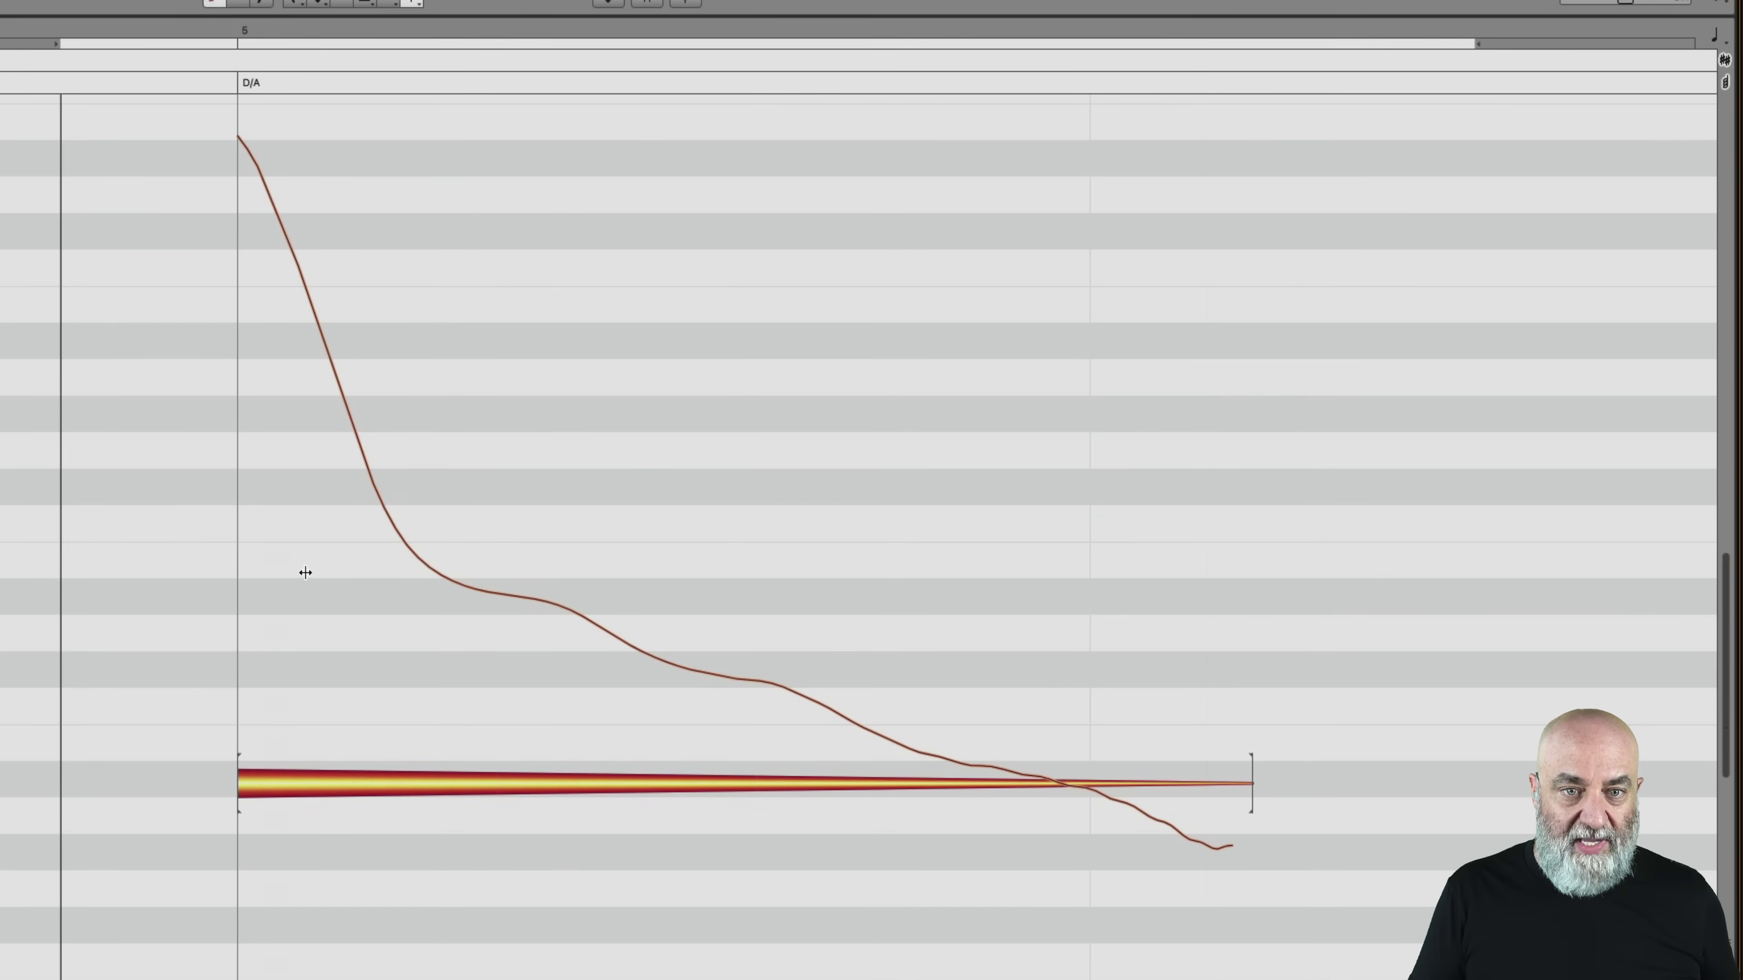
{"action": "key", "text": "space"}
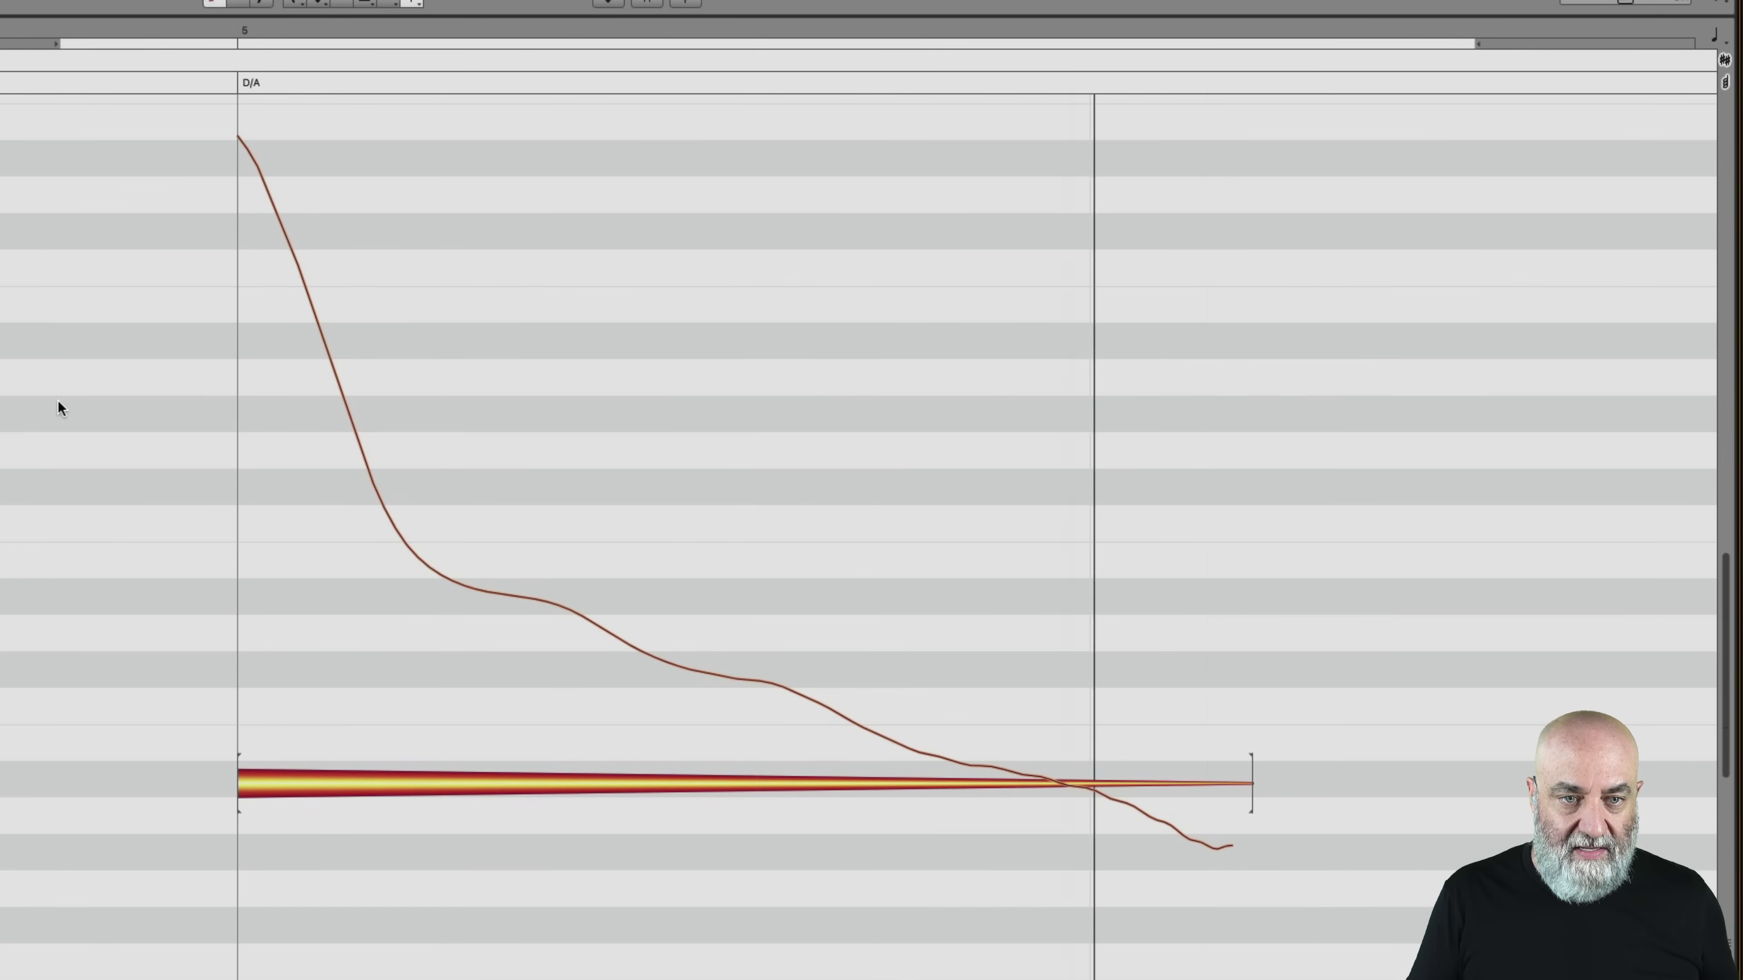
{"action": "key", "text": "space"}
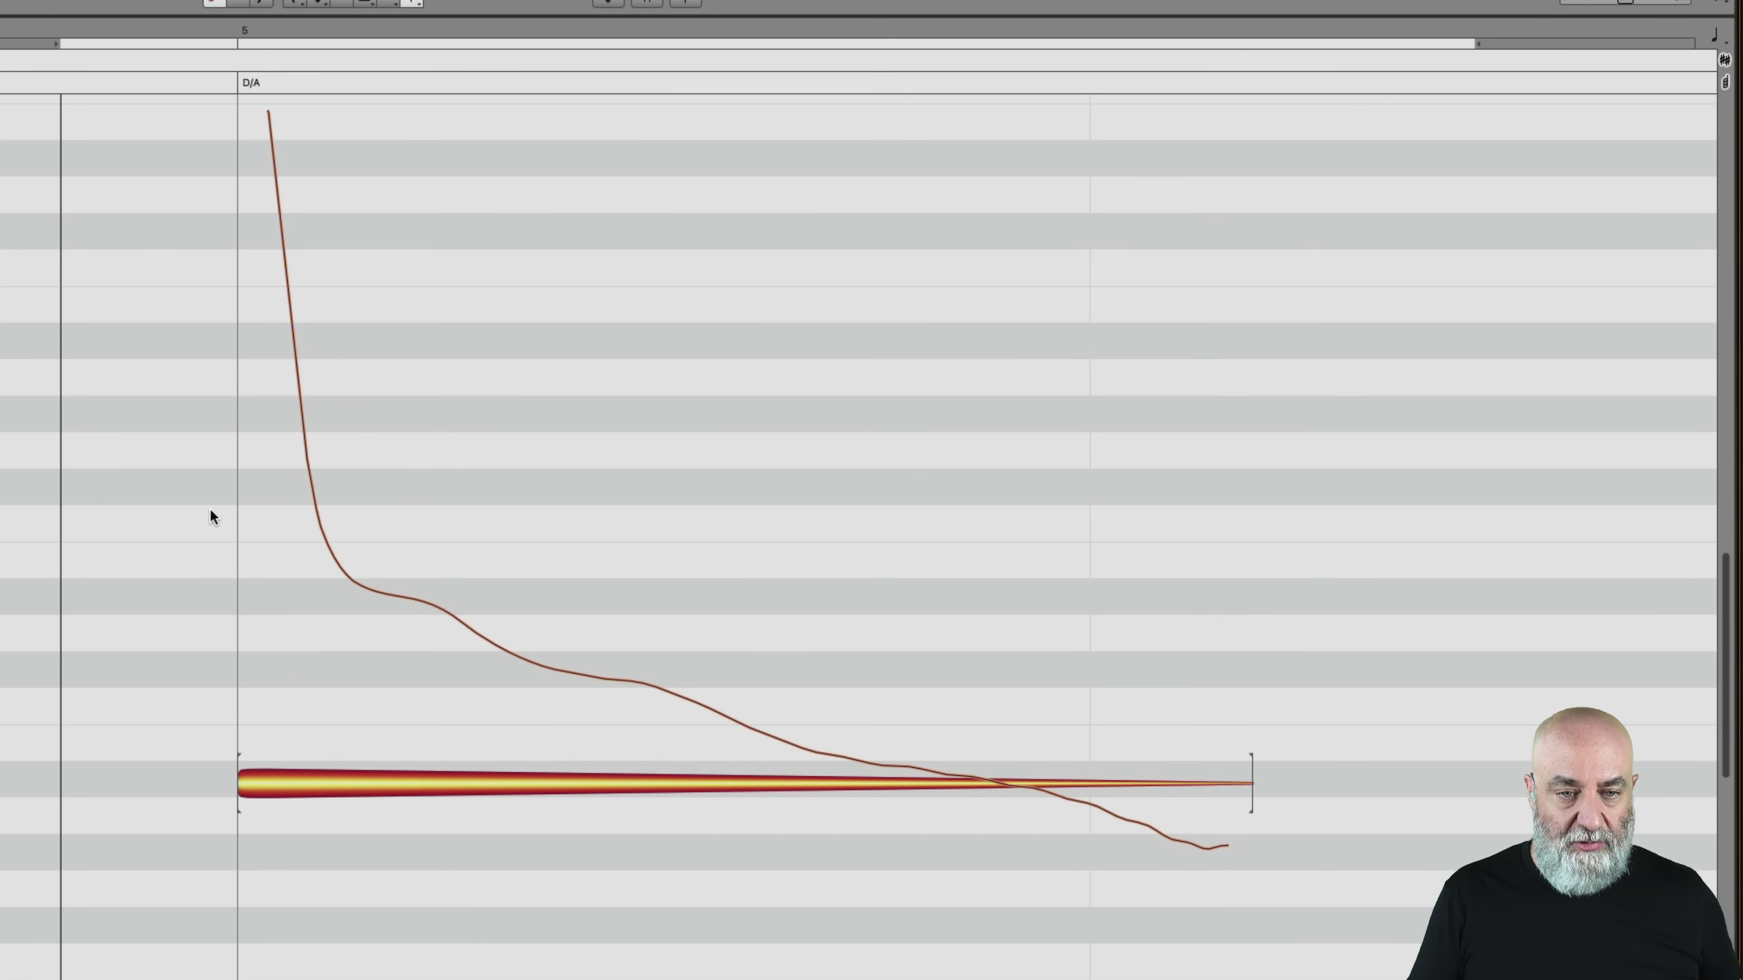
Slow the beginning of the kick's pitch drop by moving the note's start handle down with the Time Handle tool
{"action": "scroll", "coordinate": [399, 365], "scroll_direction": "up", "scroll_amount": 3}
{"action": "scroll", "coordinate": [398, 365], "scroll_direction": "right", "scroll_amount": 3}
{"action": "scroll", "coordinate": [398, 365], "scroll_direction": "down", "scroll_amount": 3}
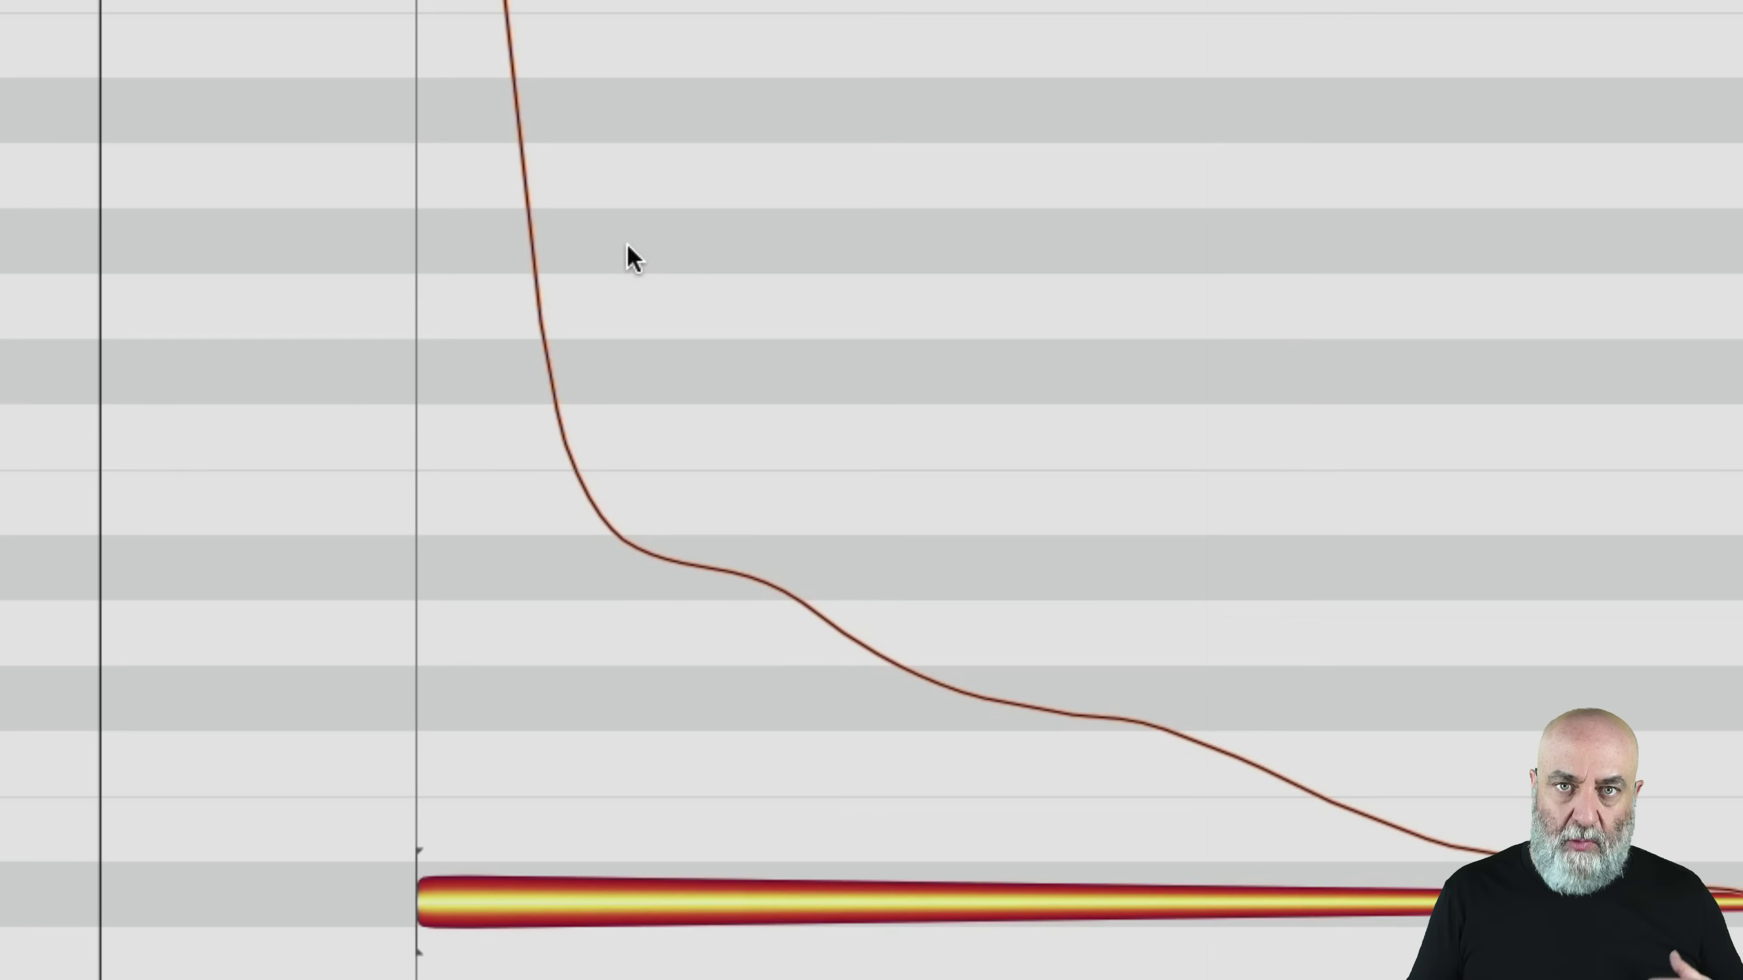
{"action": "right_click", "coordinate": [265, 394]}
{"action": "mouse_move", "coordinate": [587, 258]}
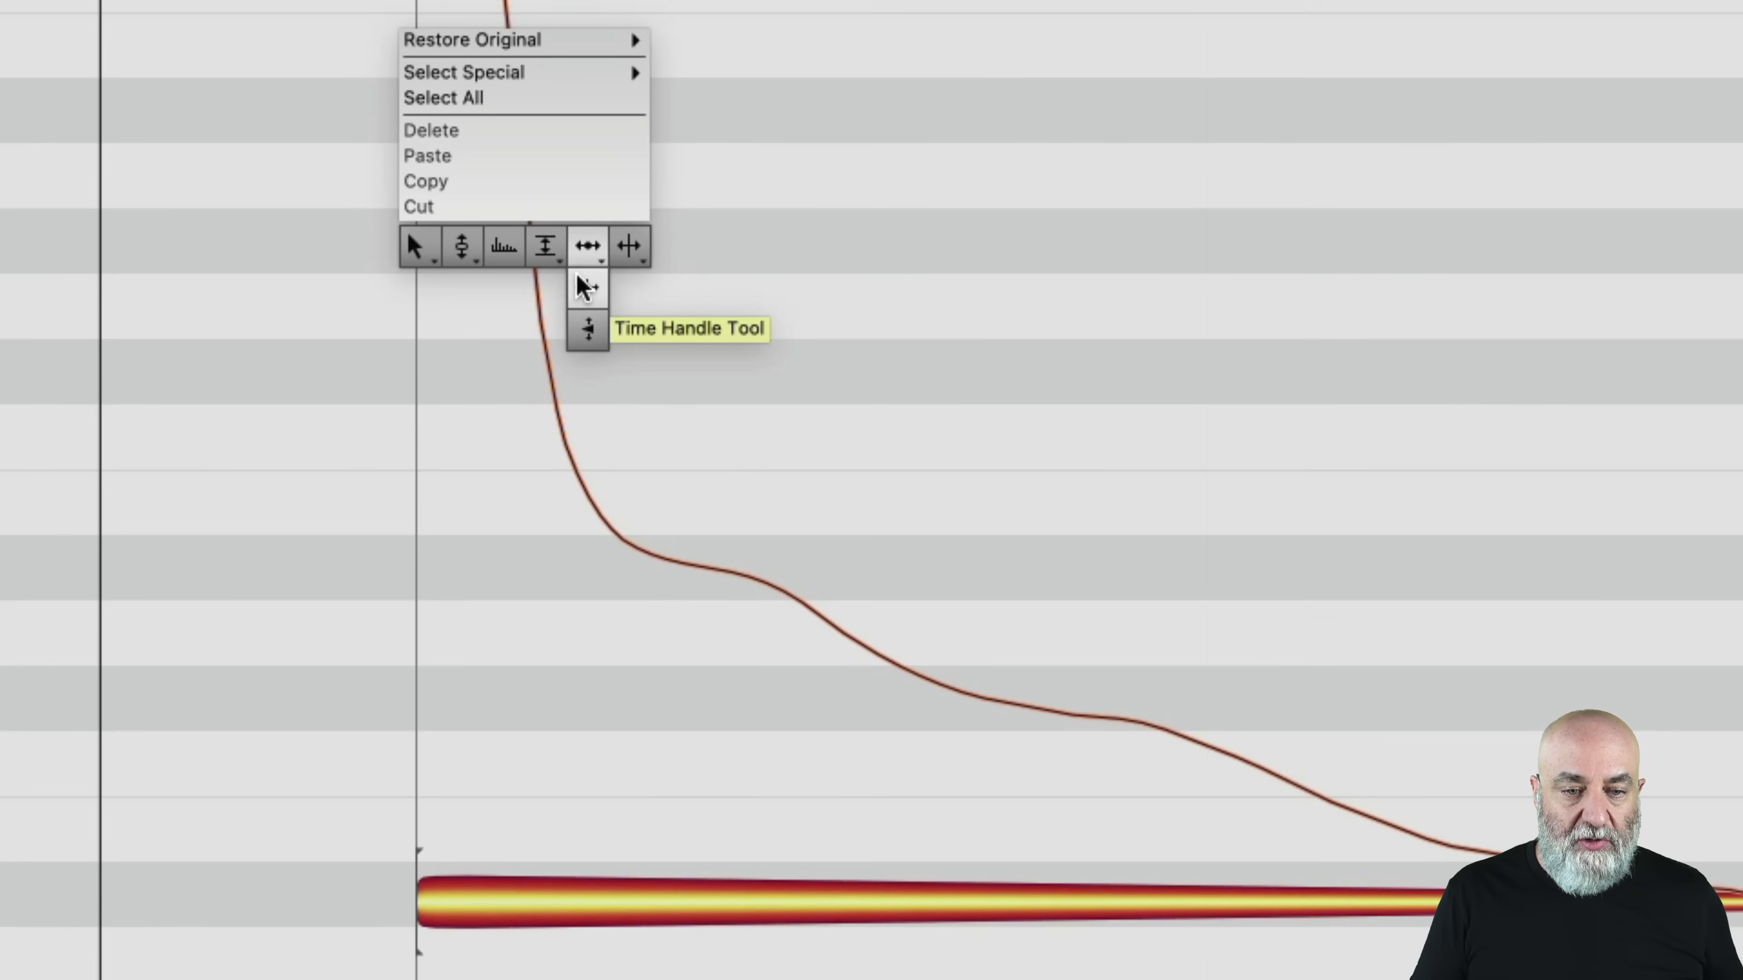
{"action": "left_click", "coordinate": [583, 330]}
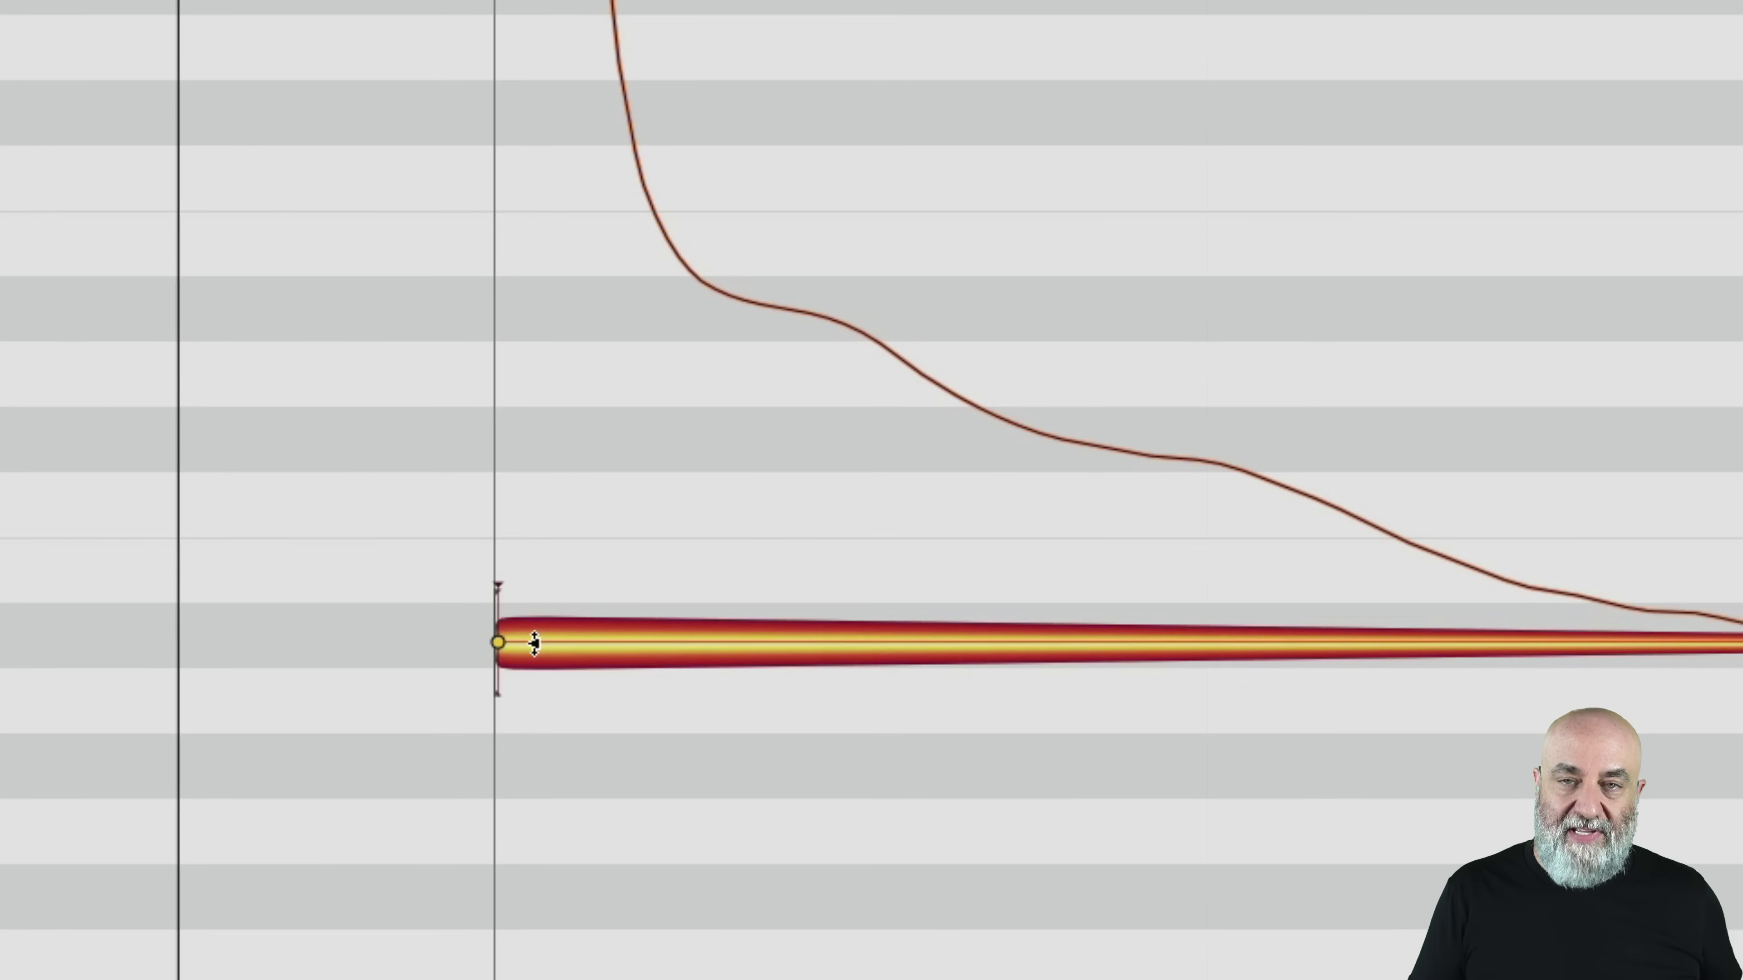
{"action": "left_click_drag", "start_coordinate": [523, 653], "coordinate": [521, 651]}
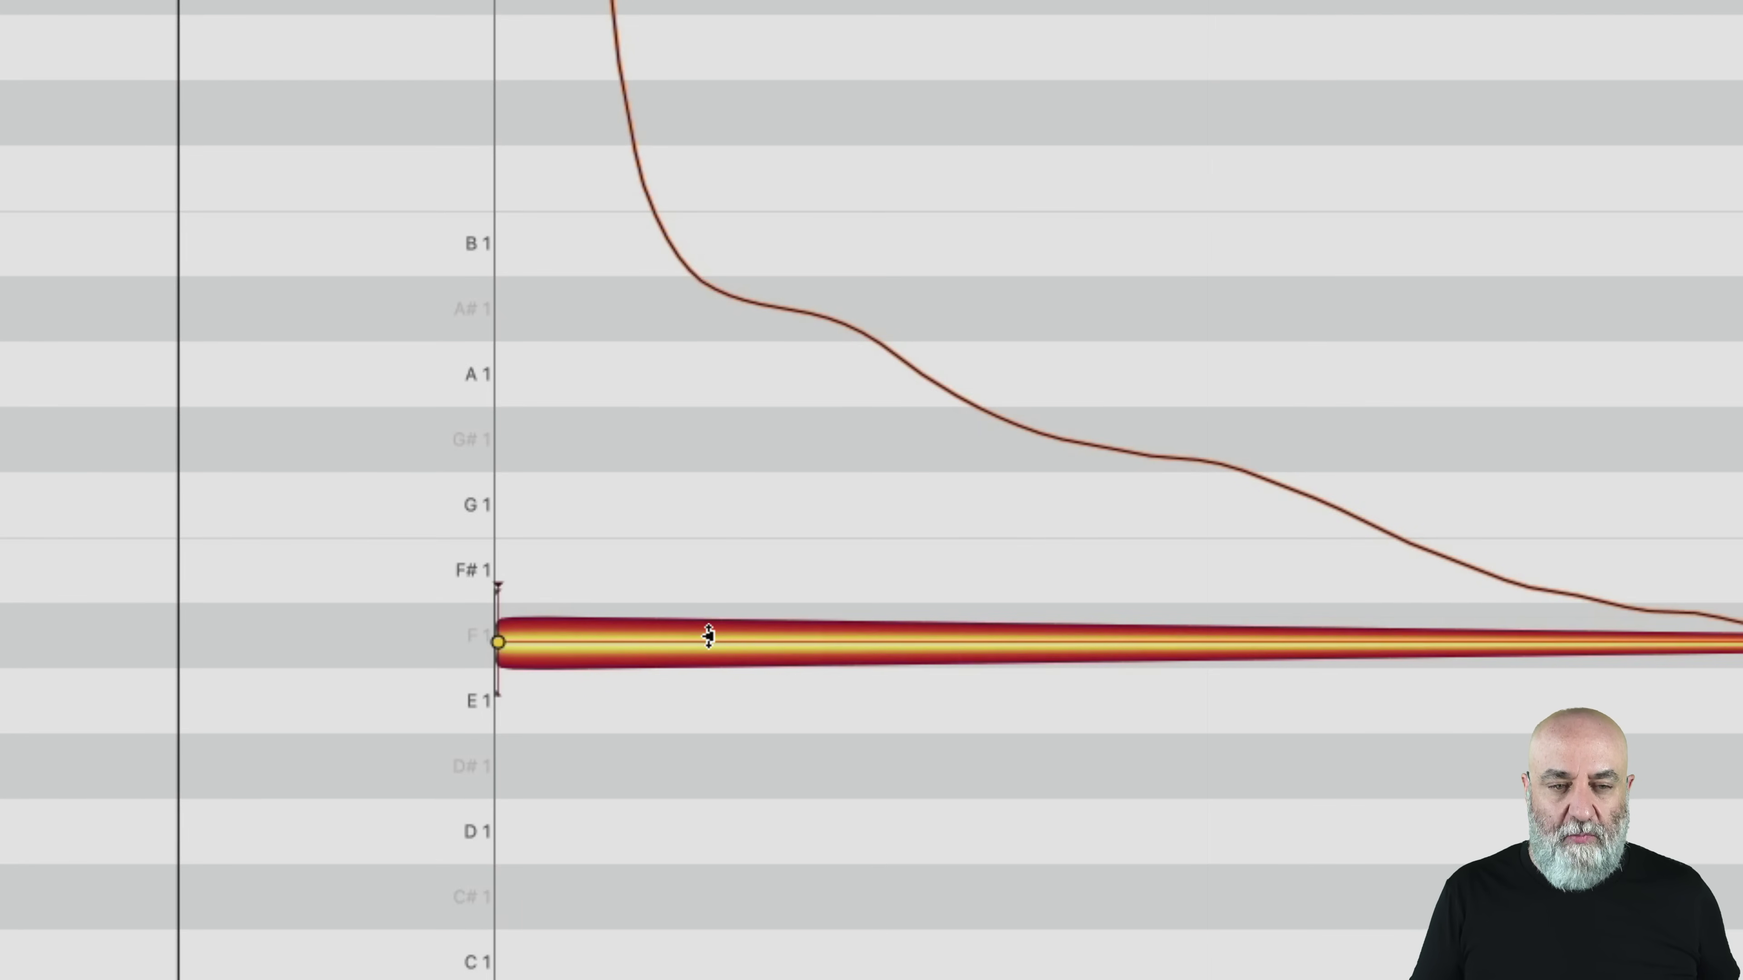
{"action": "scroll", "coordinate": [705, 642], "scroll_direction": "up", "scroll_amount": 2}
{"action": "scroll", "coordinate": [704, 642], "scroll_direction": "up", "scroll_amount": 2}
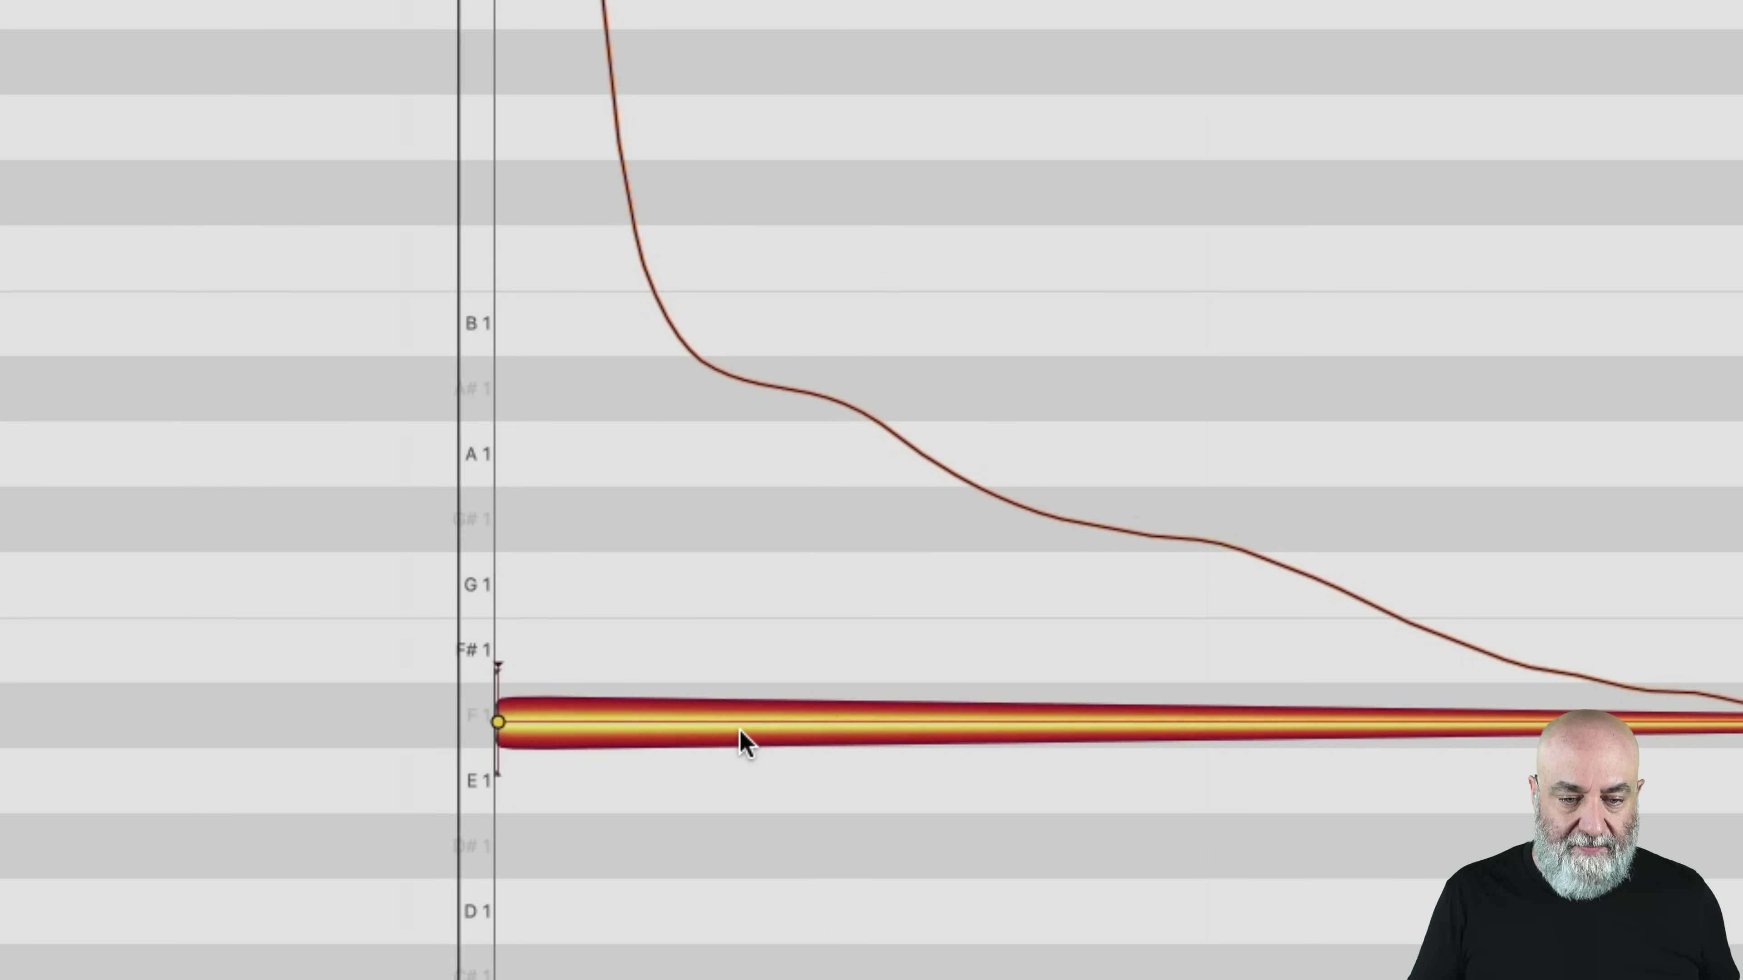
{"action": "left_click", "coordinate": [745, 751]}
{"action": "left_click_drag", "start_coordinate": [737, 768], "coordinate": [728, 954]}
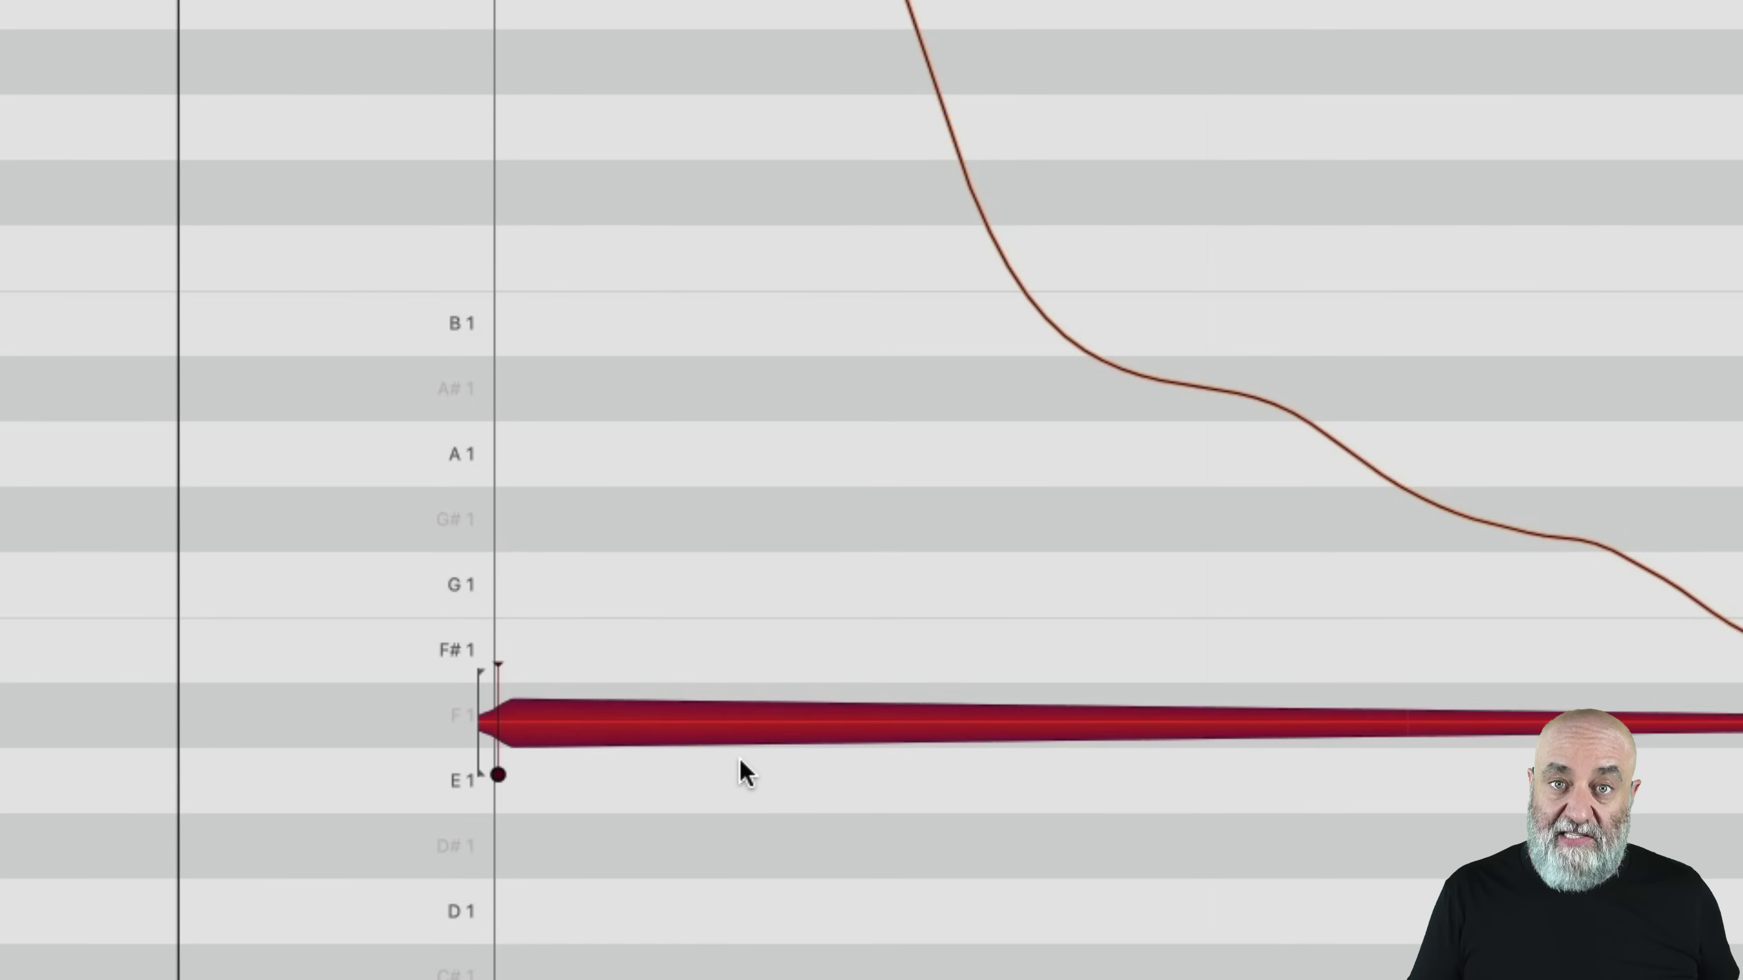
Try speeding up the beginning of the pitch drop by moving the time handle above the note, and undo the change
{"action": "left_click_drag", "start_coordinate": [751, 731], "coordinate": [783, 306]}
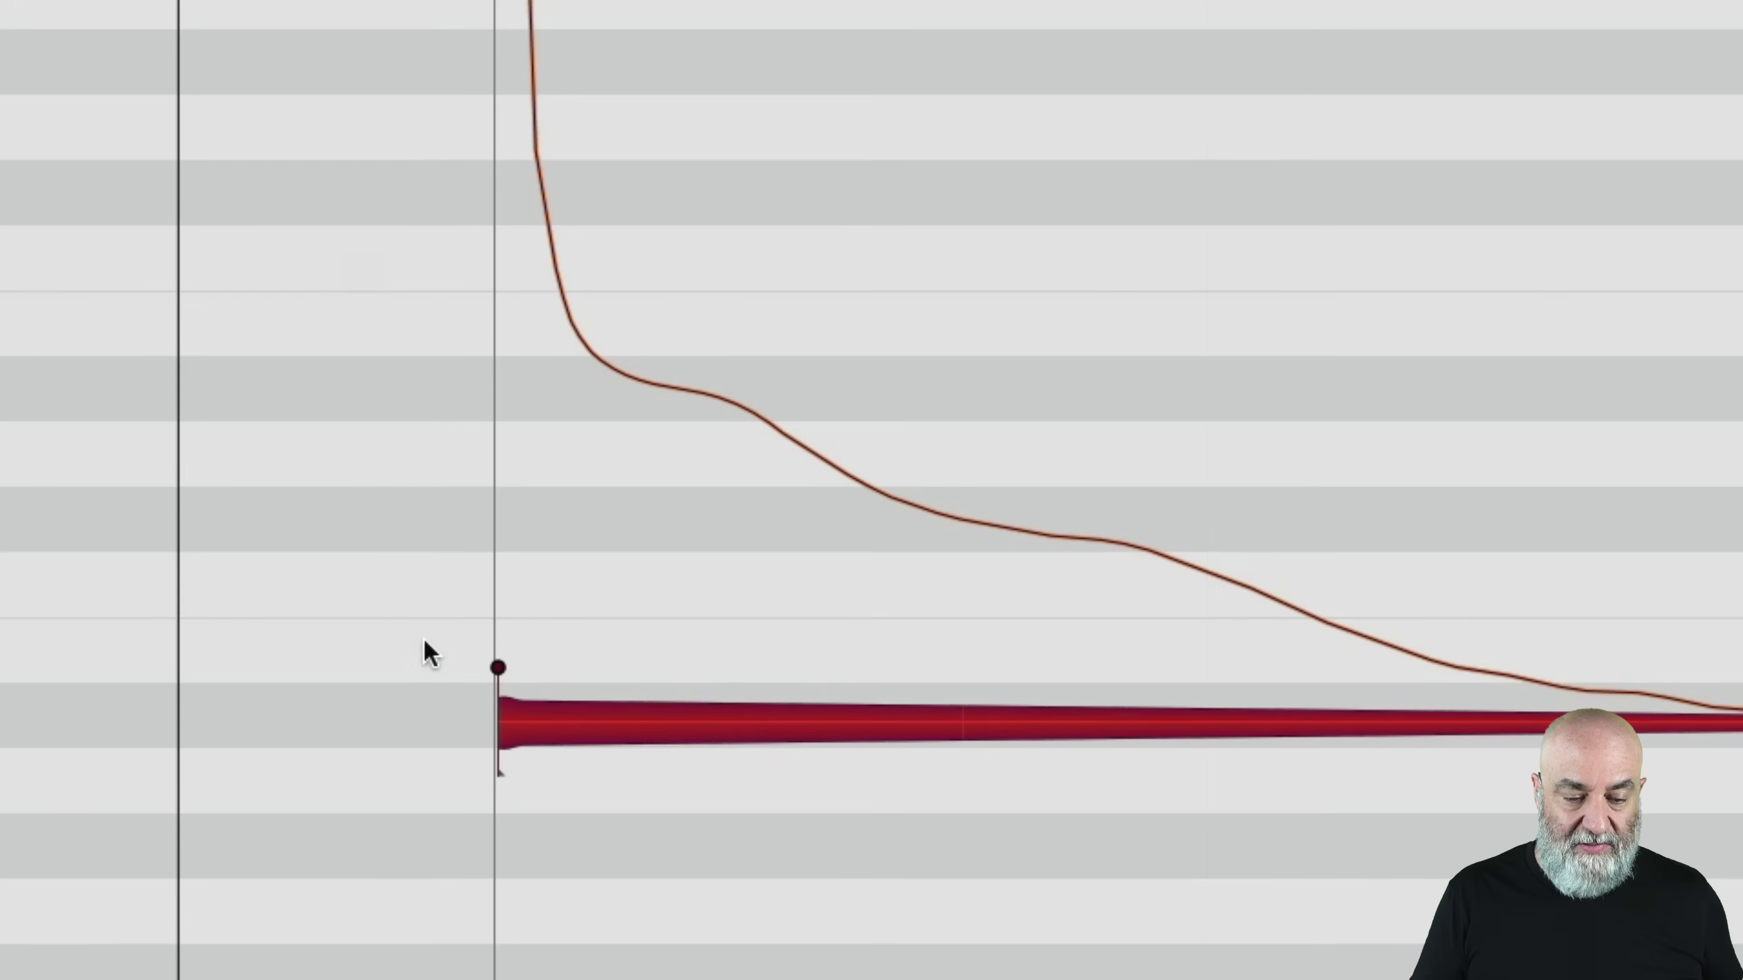
{"action": "left_click", "coordinate": [497, 668]}
{"action": "key", "text": "super+z"}
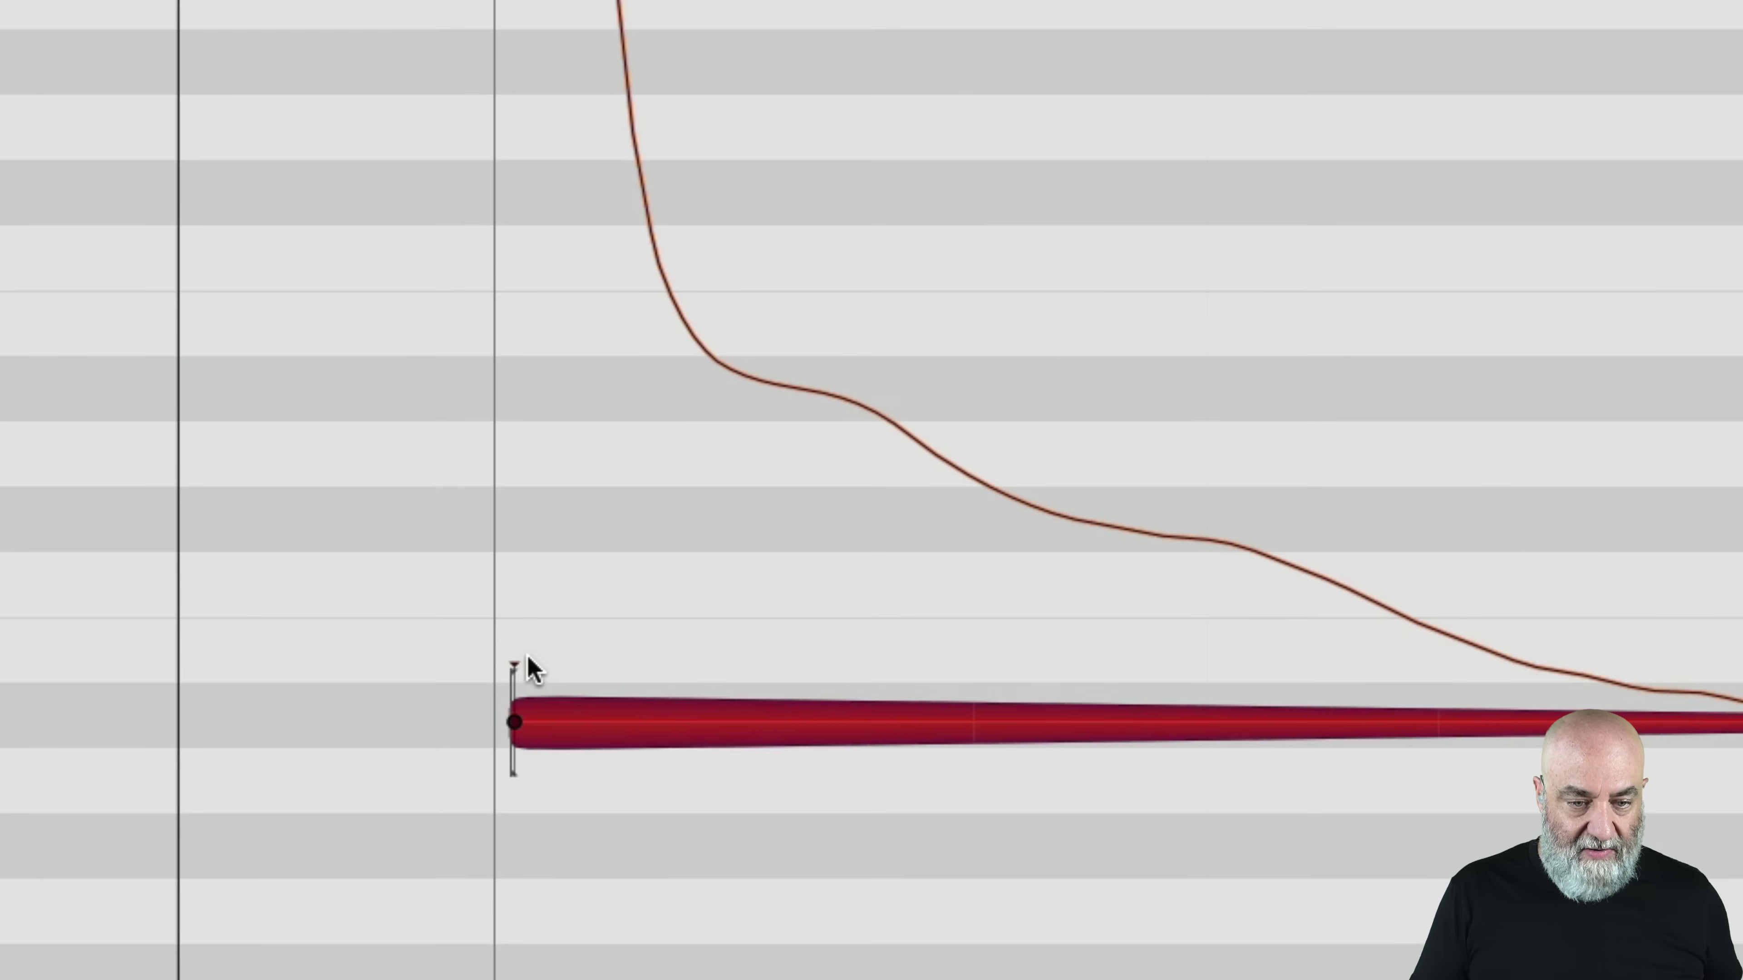
Undo and redo the time handle edit to compare the kick note's pitch drop with and without it
{"action": "key", "text": "super+z"}
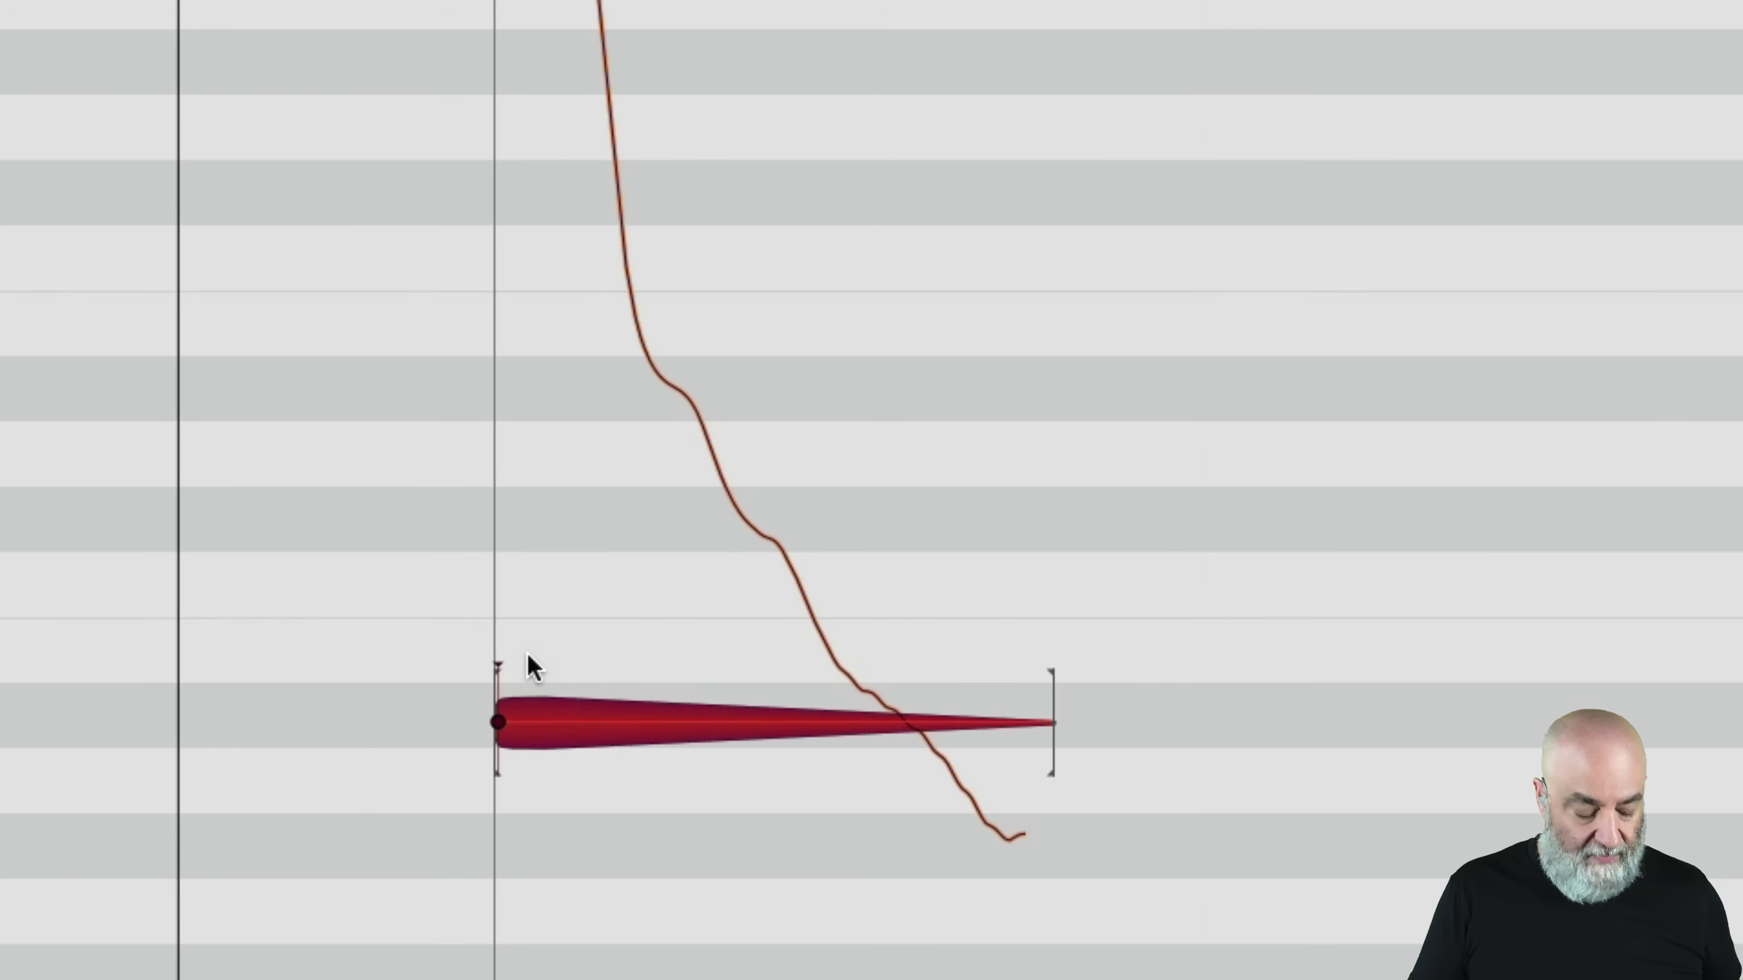
{"action": "key", "text": "super+shift+z"}
Add a fade-in to the very start of the kick note with the Fade Tool to soften its attack
{"action": "right_click", "coordinate": [529, 654]}
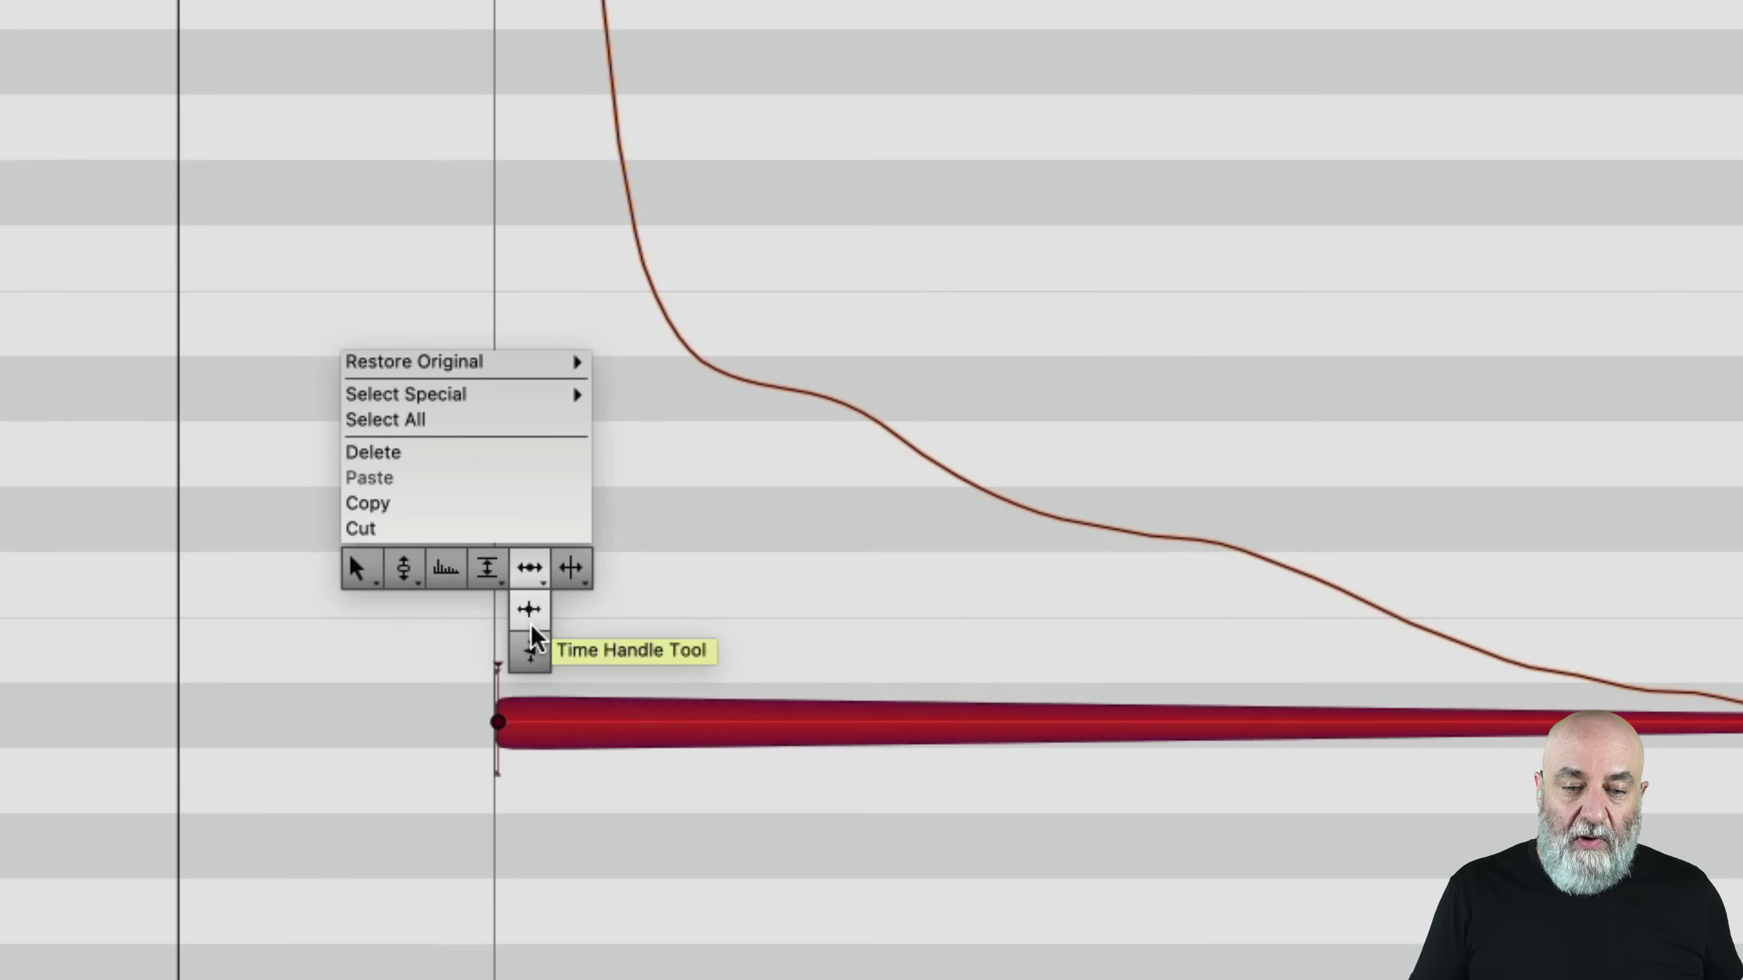
{"action": "left_click", "coordinate": [493, 580]}
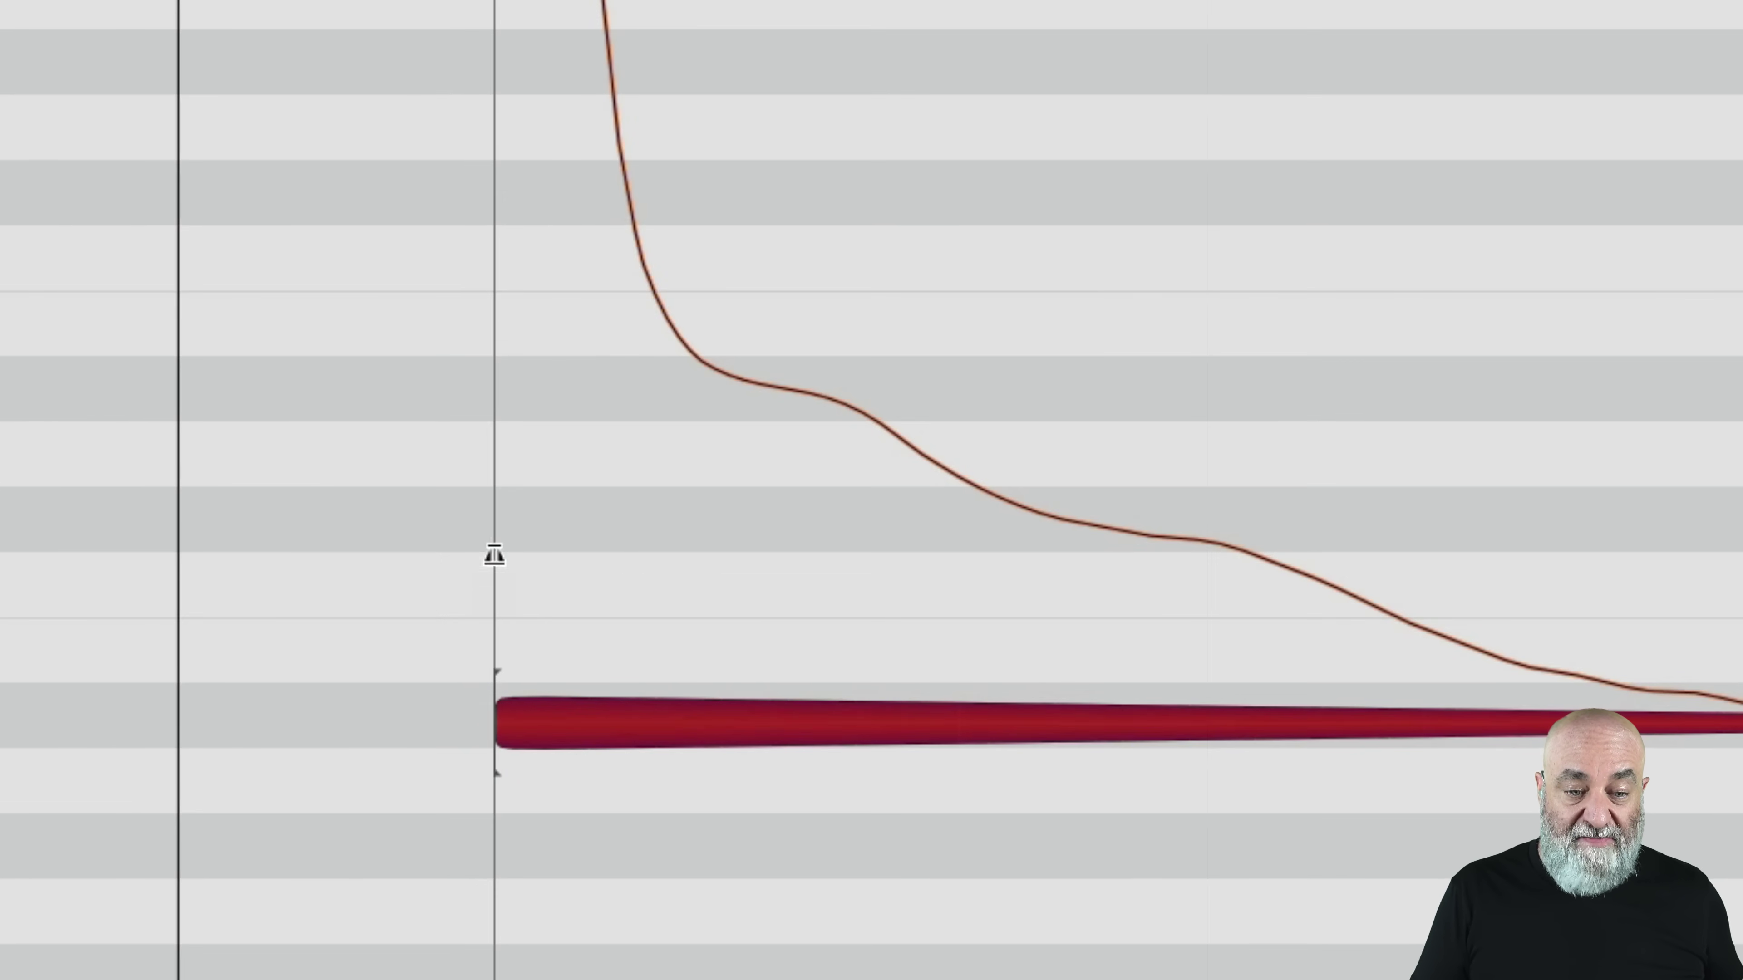
{"action": "left_click_drag", "start_coordinate": [498, 532], "coordinate": [761, 535]}
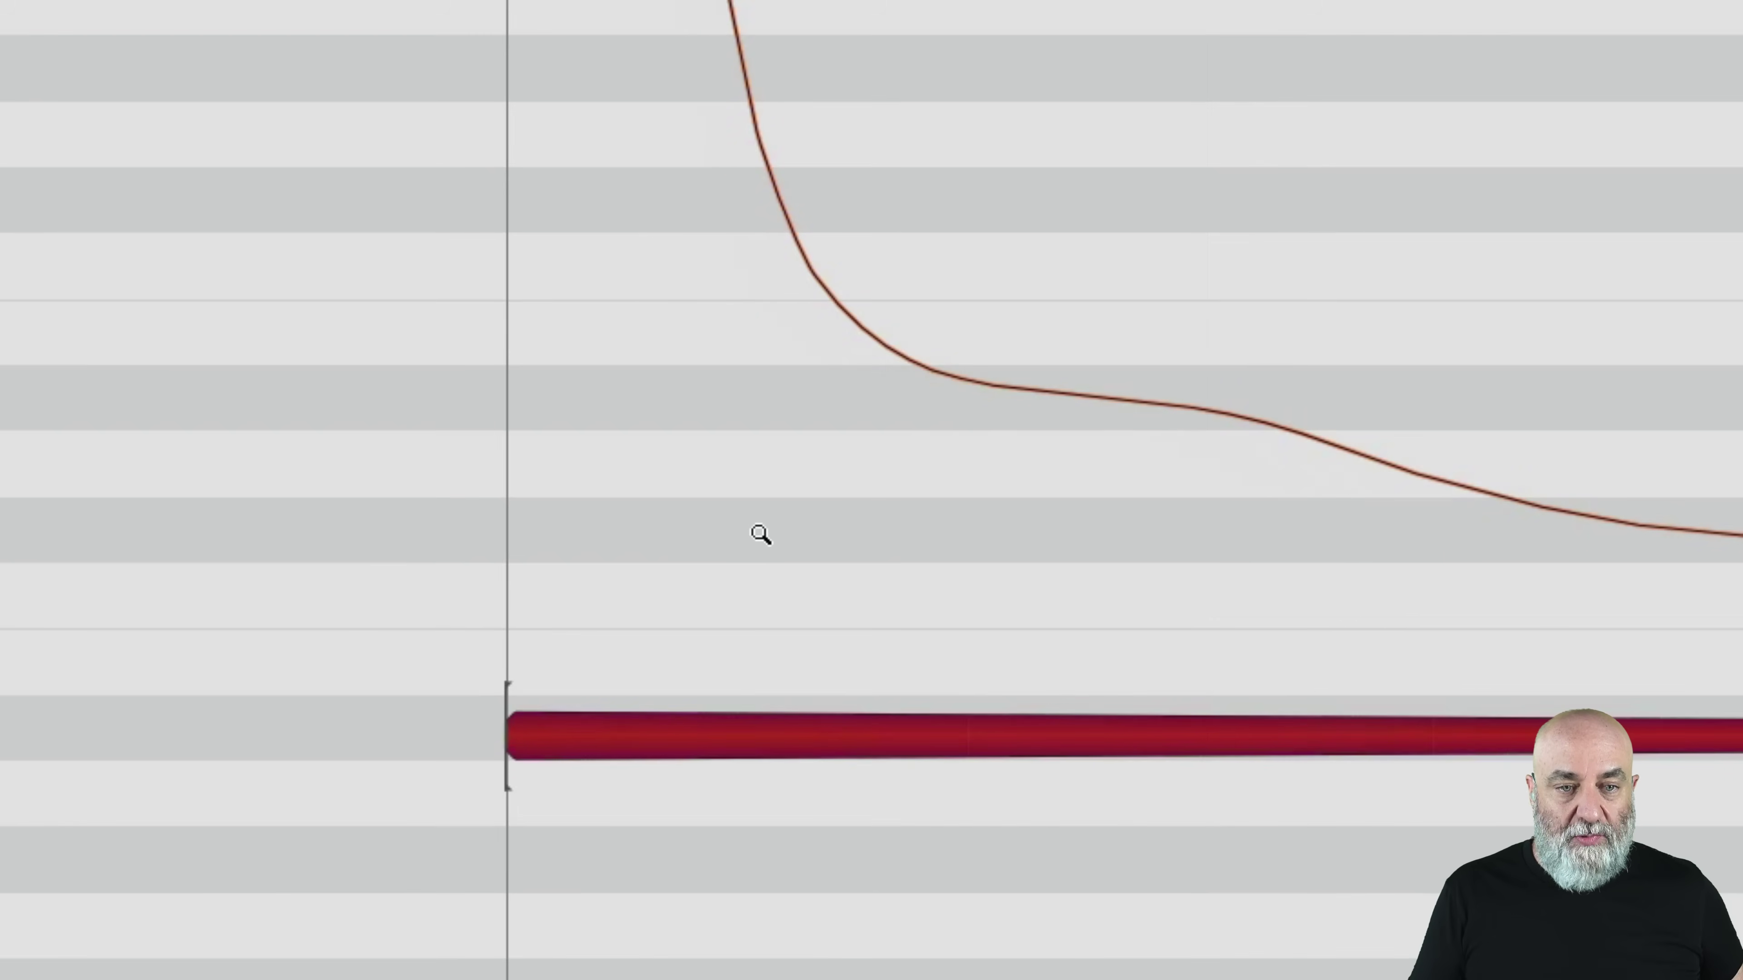
{"action": "scroll", "coordinate": [761, 533], "scroll_direction": "right", "scroll_amount": 3}
{"action": "scroll", "coordinate": [761, 534], "scroll_direction": "up", "scroll_amount": 1}
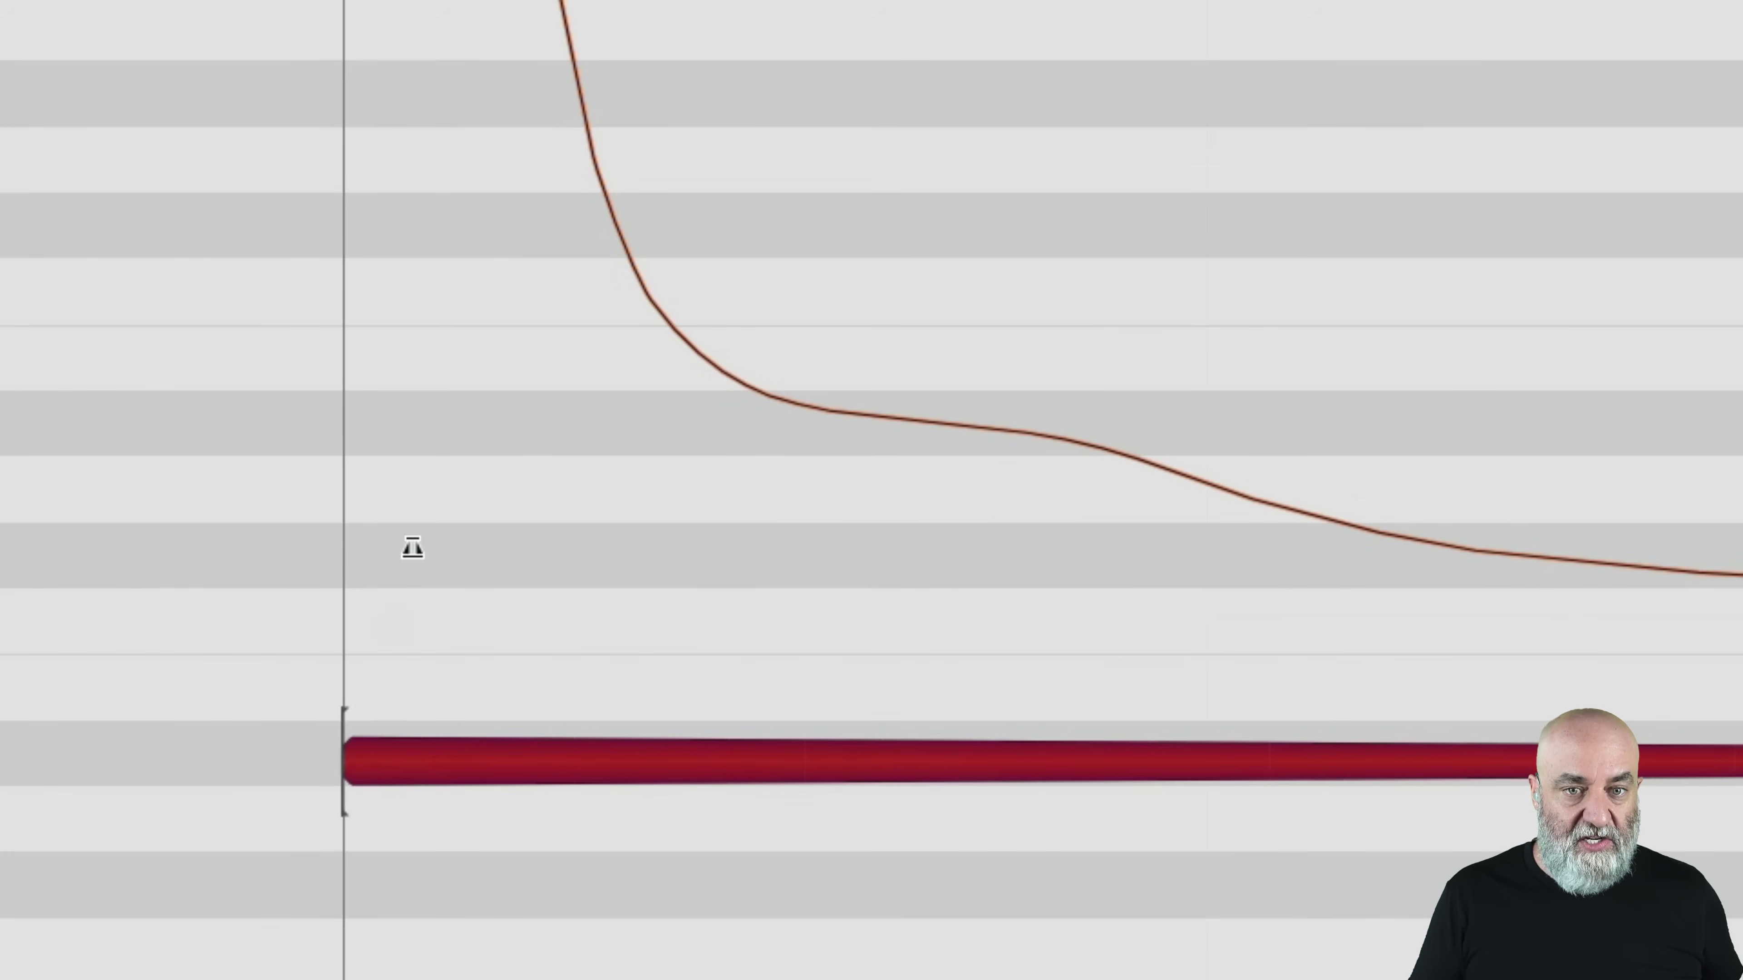
{"action": "left_click_drag", "start_coordinate": [265, 517], "coordinate": [518, 552]}
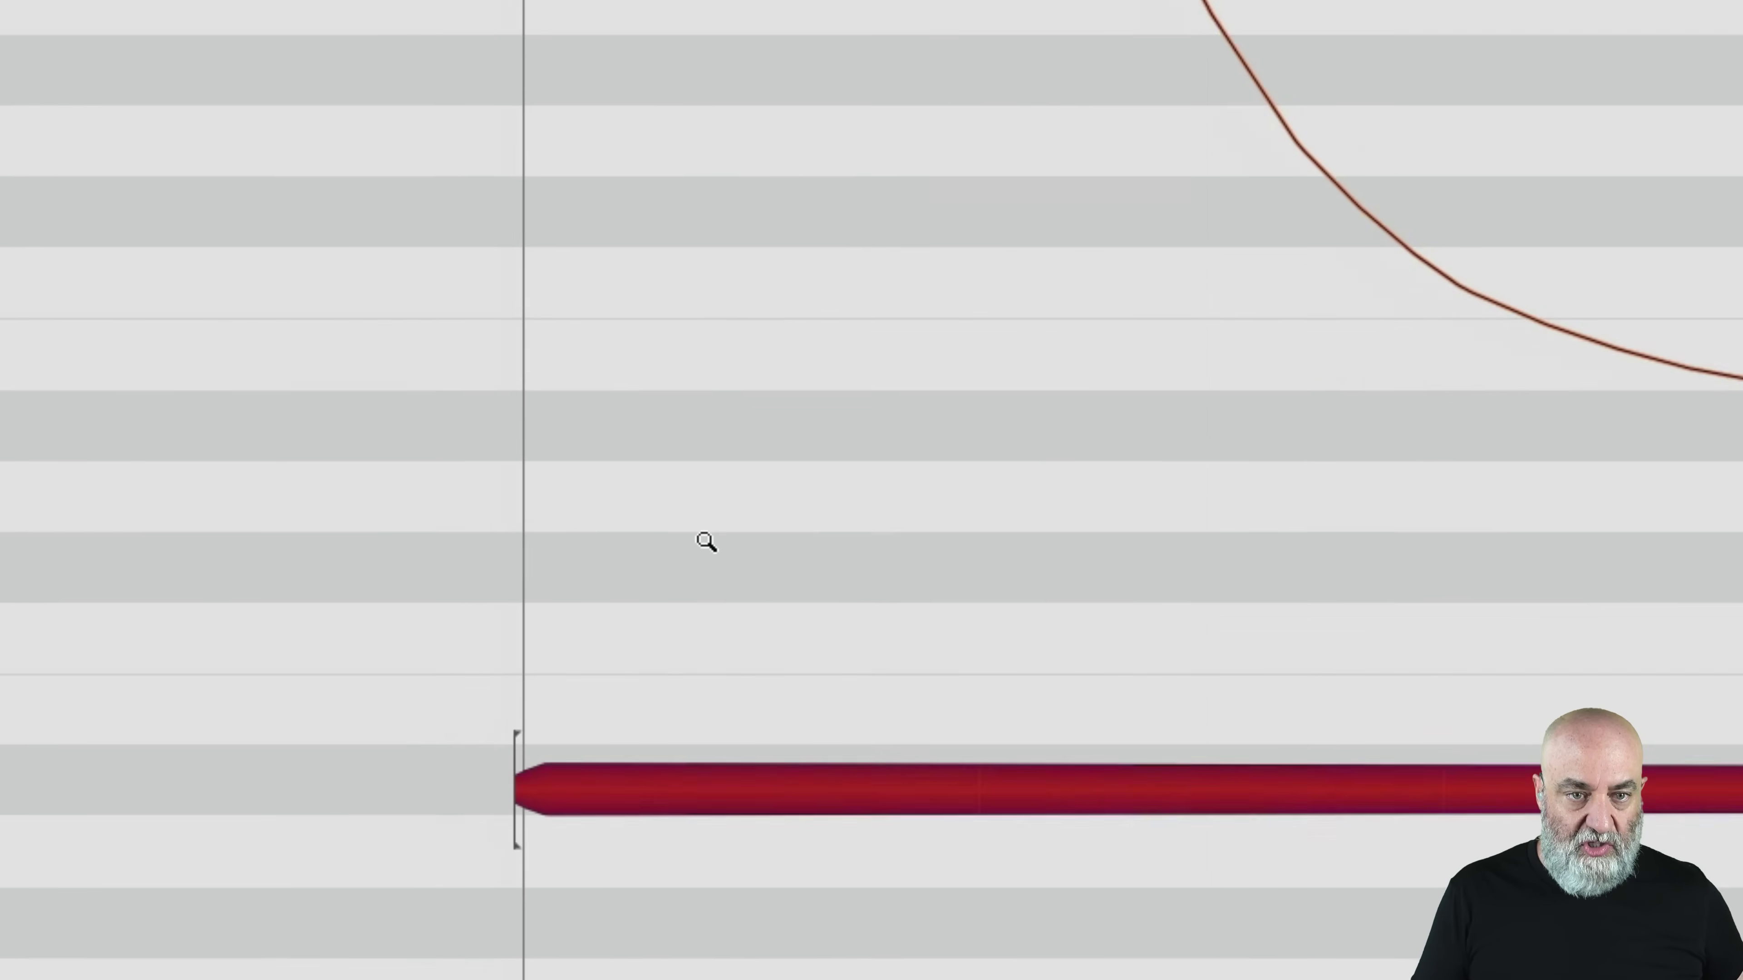
{"action": "scroll", "coordinate": [767, 592], "scroll_direction": "down", "scroll_amount": 3}
{"action": "scroll", "coordinate": [770, 551], "scroll_direction": "down", "scroll_amount": 3}
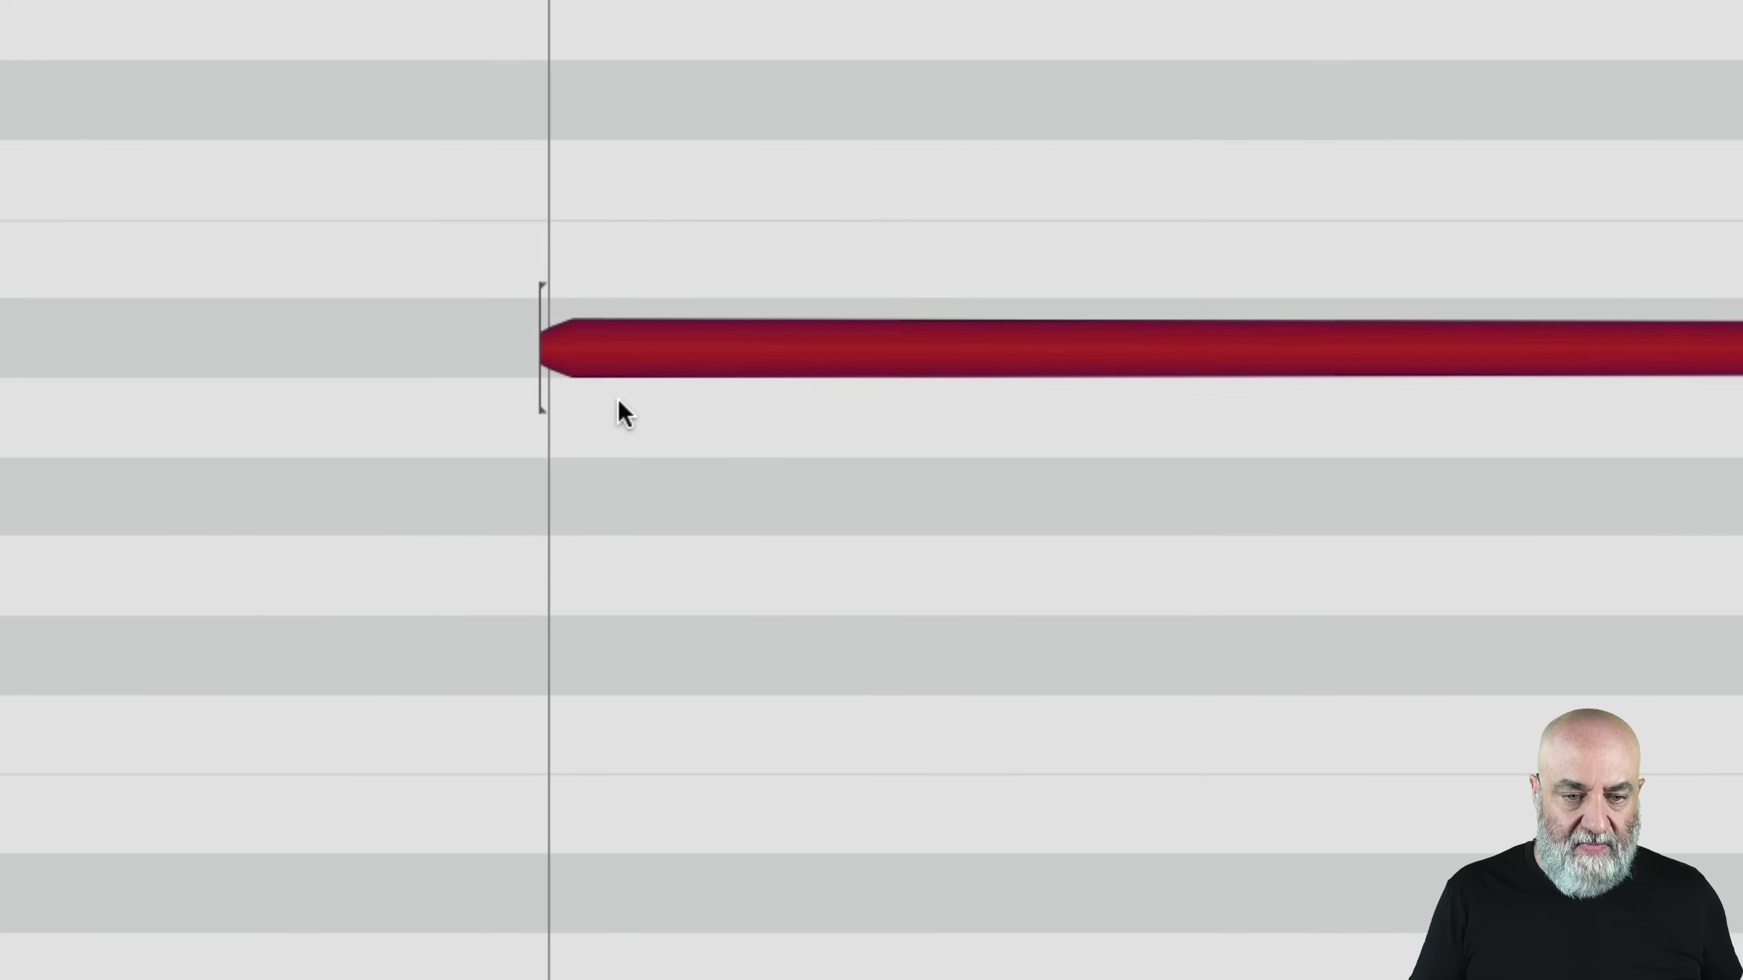
{"action": "mouse_move", "coordinate": [546, 344]}
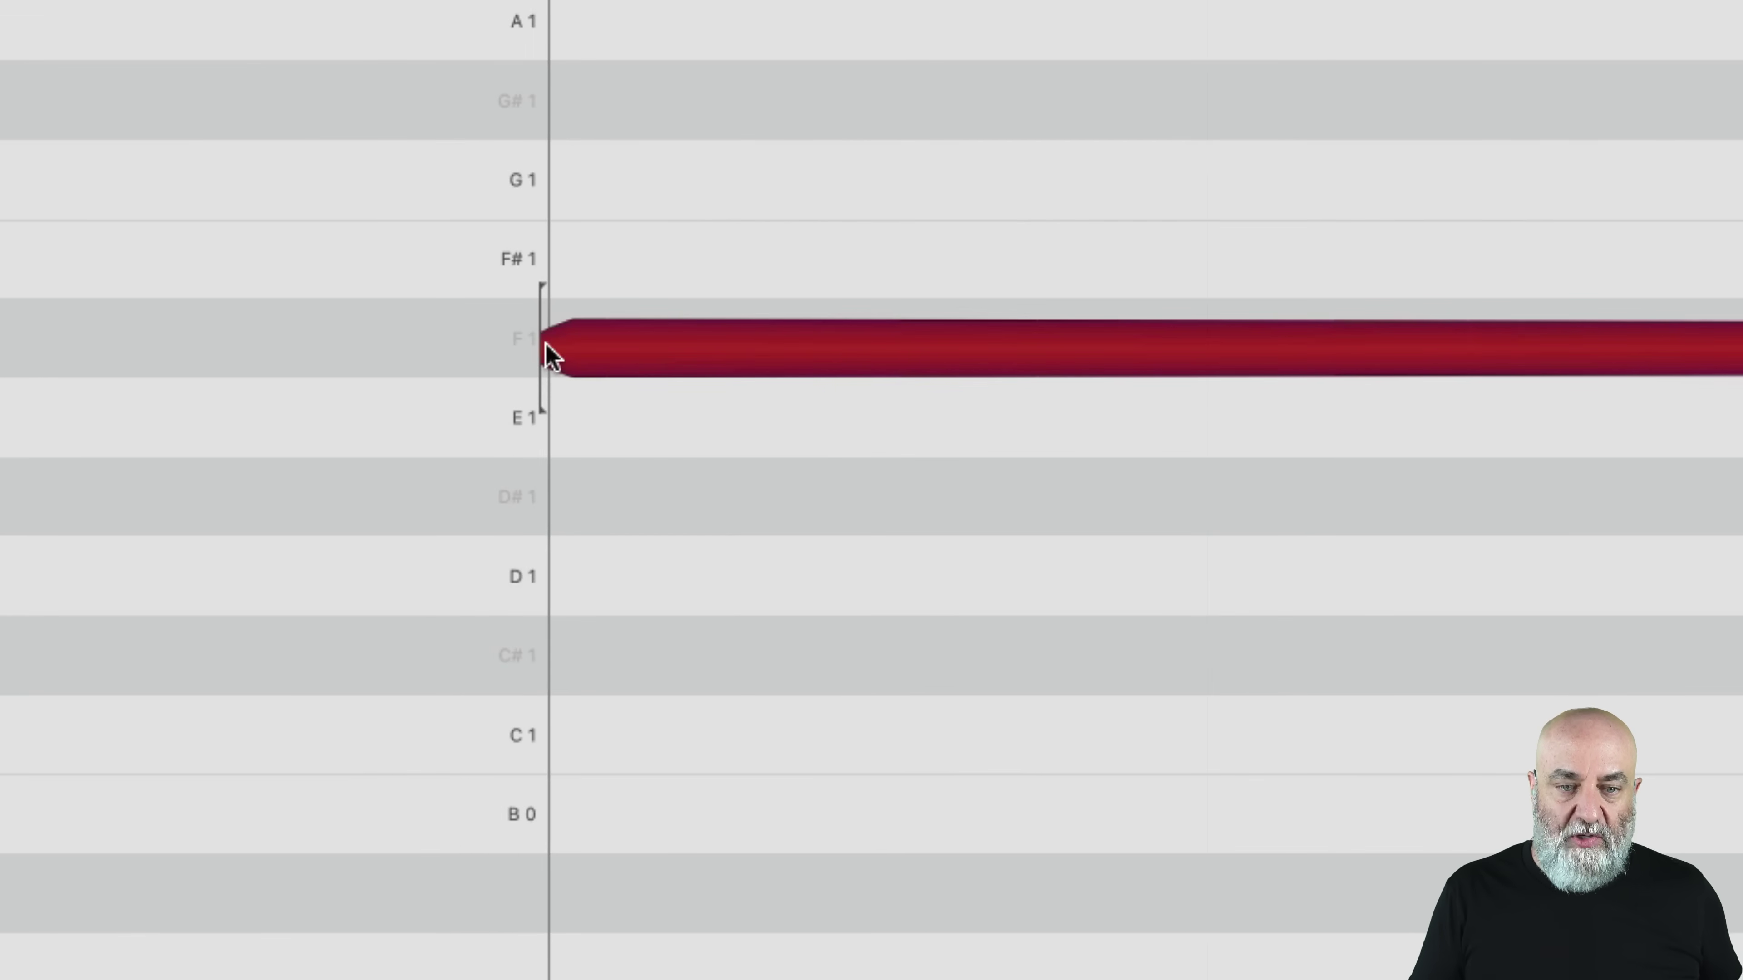
{"action": "right_click", "coordinate": [546, 345]}
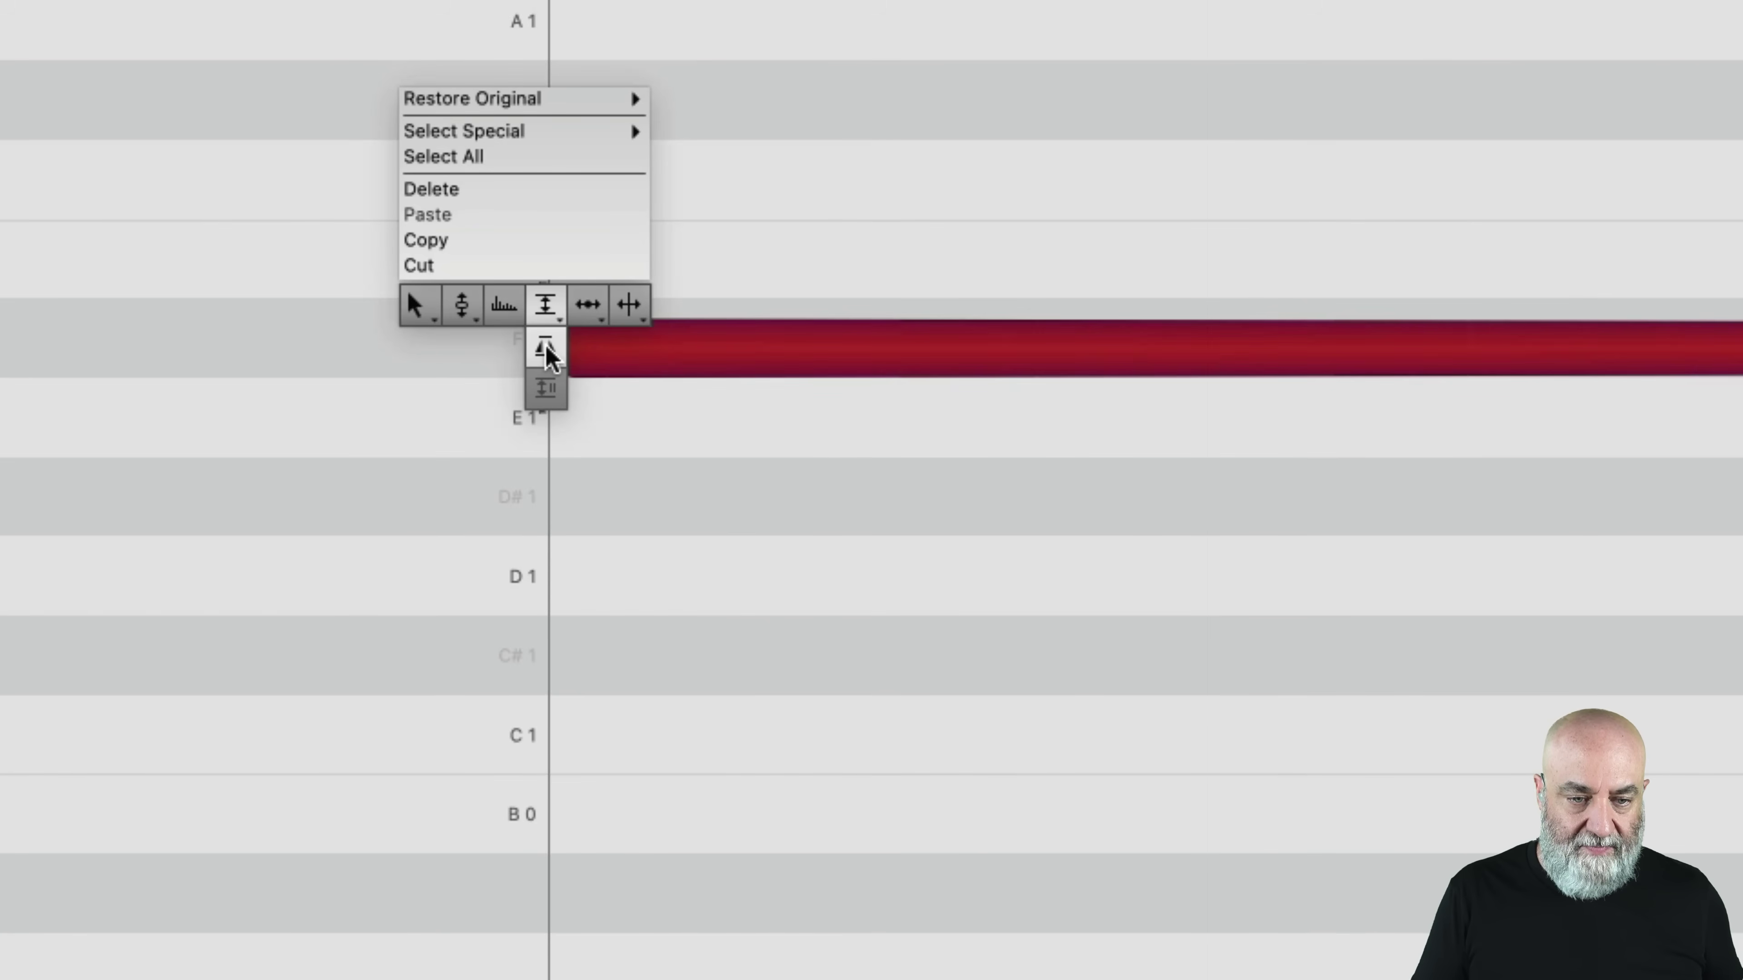
{"action": "left_click", "coordinate": [546, 349]}
{"action": "mouse_move", "coordinate": [601, 345]}
{"action": "left_mouse_down"}
{"action": "mouse_move", "coordinate": [1370, 355]}
{"action": "mouse_move", "coordinate": [863, 356]}
{"action": "mouse_move", "coordinate": [778, 401]}
{"action": "mouse_move", "coordinate": [762, 471]}
{"action": "left_mouse_up"}
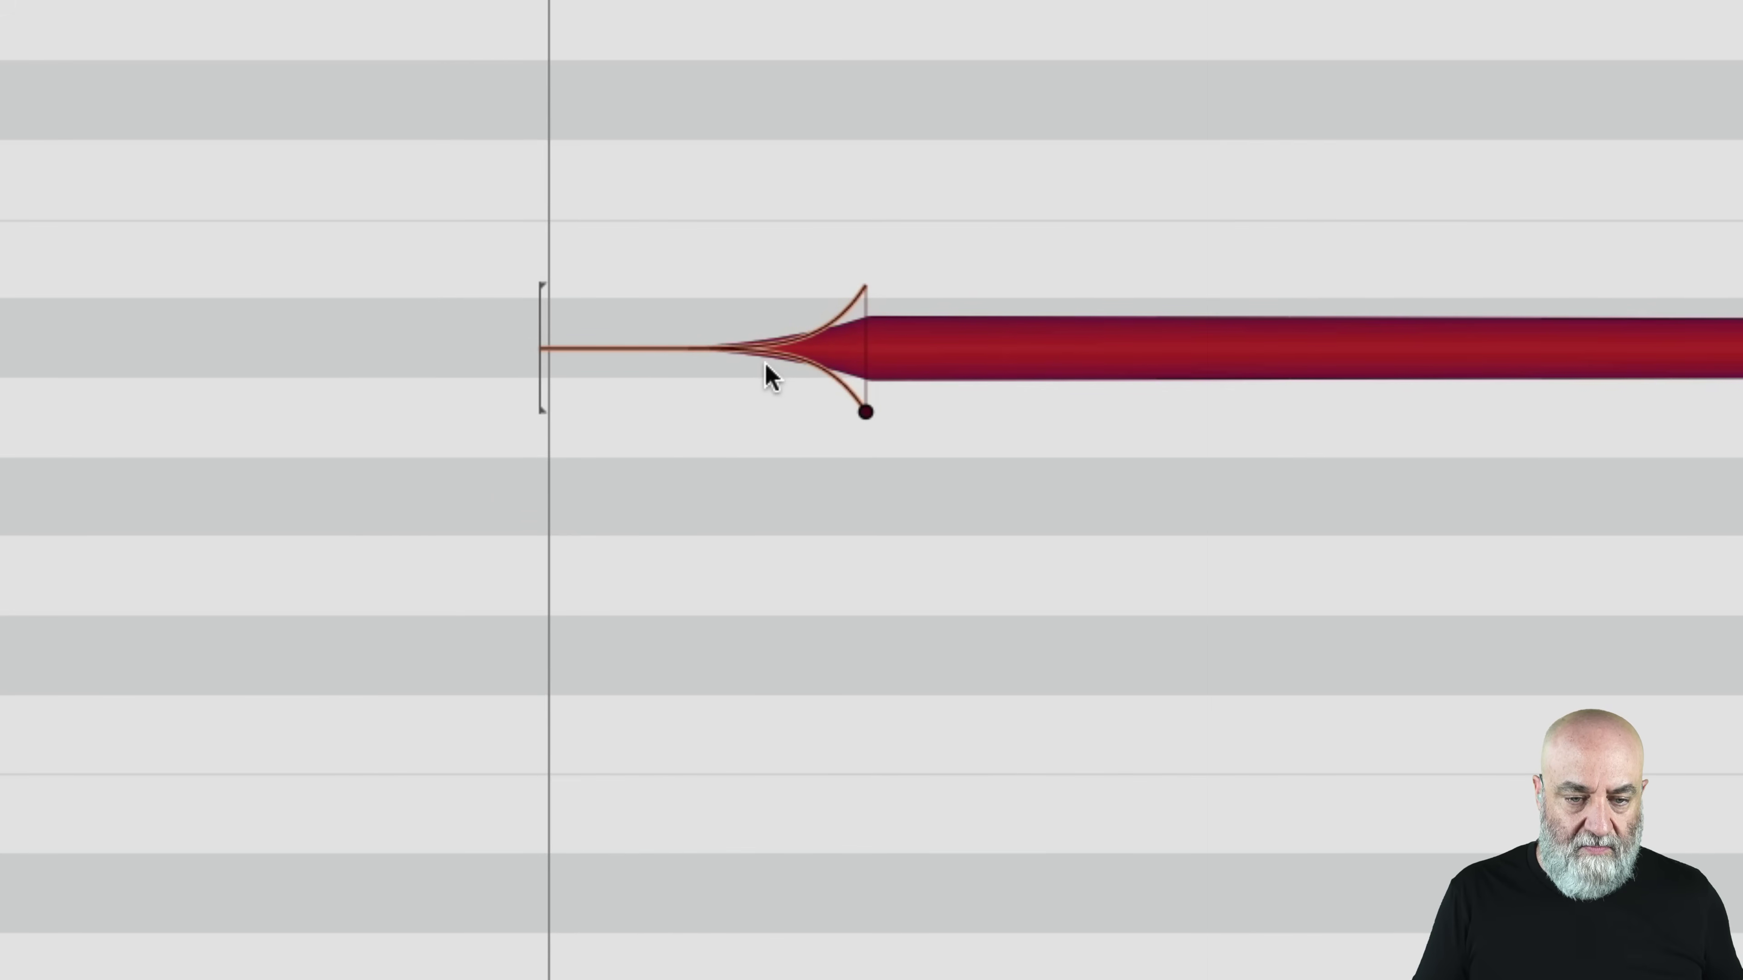
Bend the curve of the fade-in at the note's start, and undo both fade edits
{"action": "left_click_drag", "start_coordinate": [870, 347], "coordinate": [841, 419]}
{"action": "key", "text": "super+z"}
{"action": "key", "text": "super+z"}
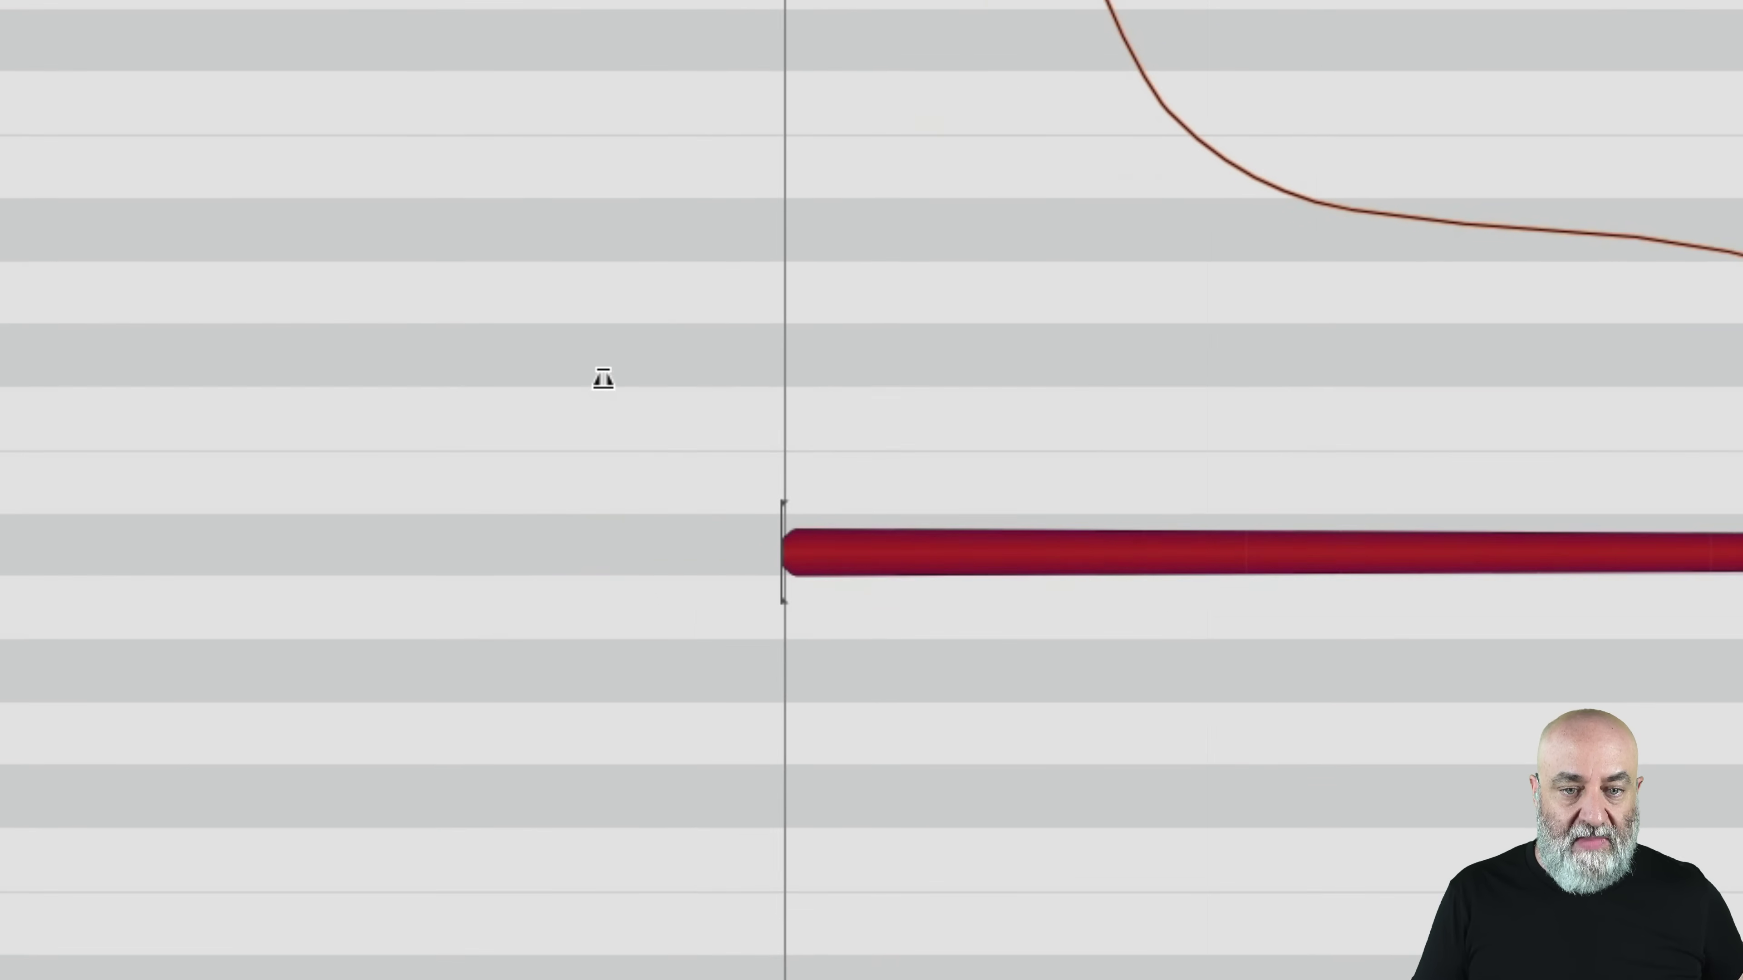
Place a time handle about a third of the way into the kick note with the Time Handle Tool, besides the one near its start
{"action": "scroll", "coordinate": [603, 379], "scroll_direction": "right", "scroll_amount": 4}
{"action": "left_click_drag", "start_coordinate": [603, 379], "coordinate": [440, 303]}
{"action": "scroll", "coordinate": [440, 303], "scroll_direction": "right", "scroll_amount": 2}
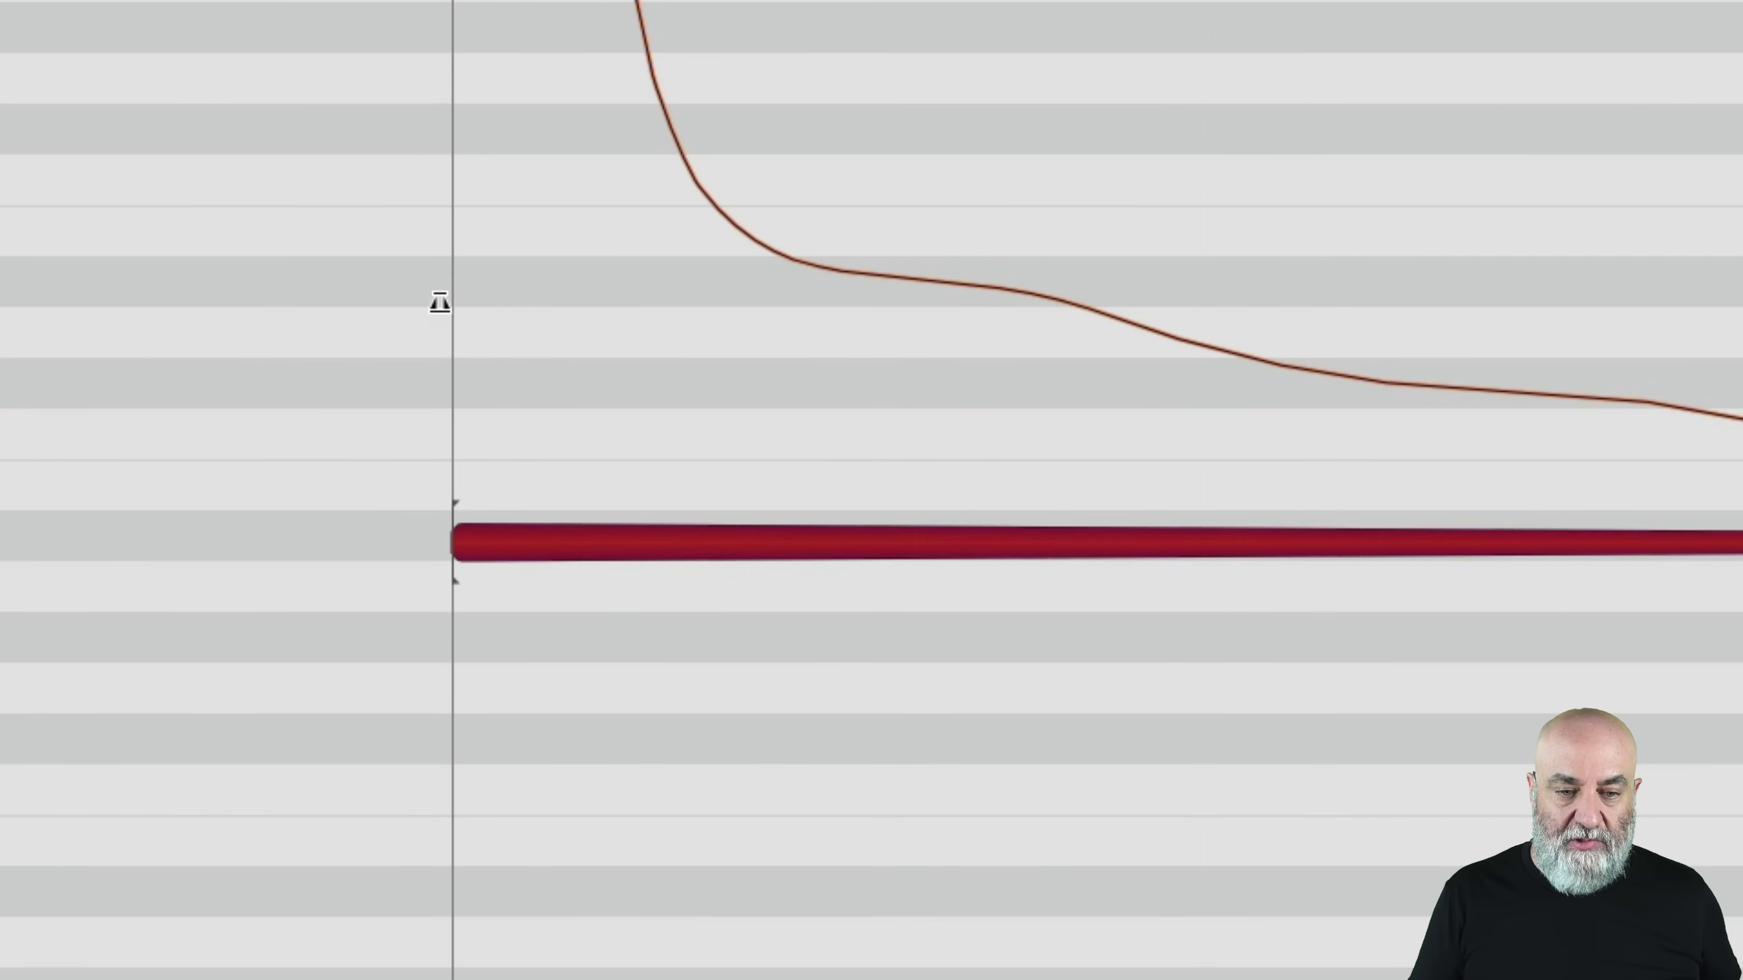
{"action": "right_click", "coordinate": [439, 303]}
{"action": "mouse_move", "coordinate": [483, 261]}
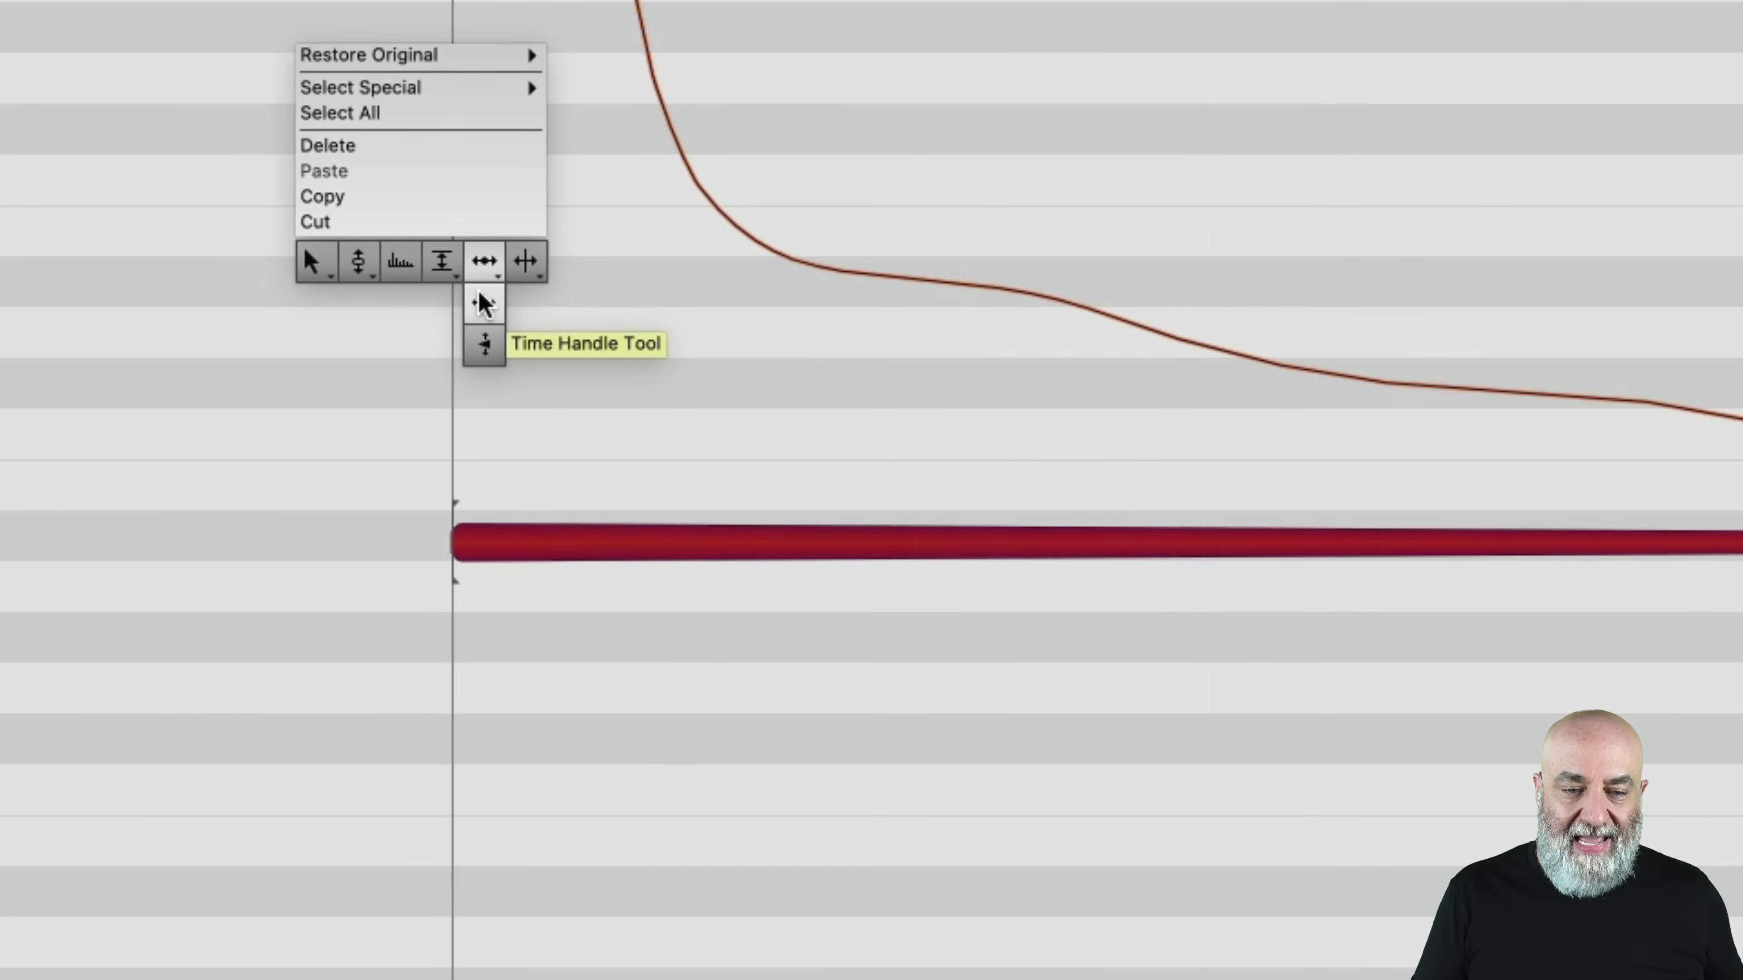
{"action": "left_click", "coordinate": [483, 305]}
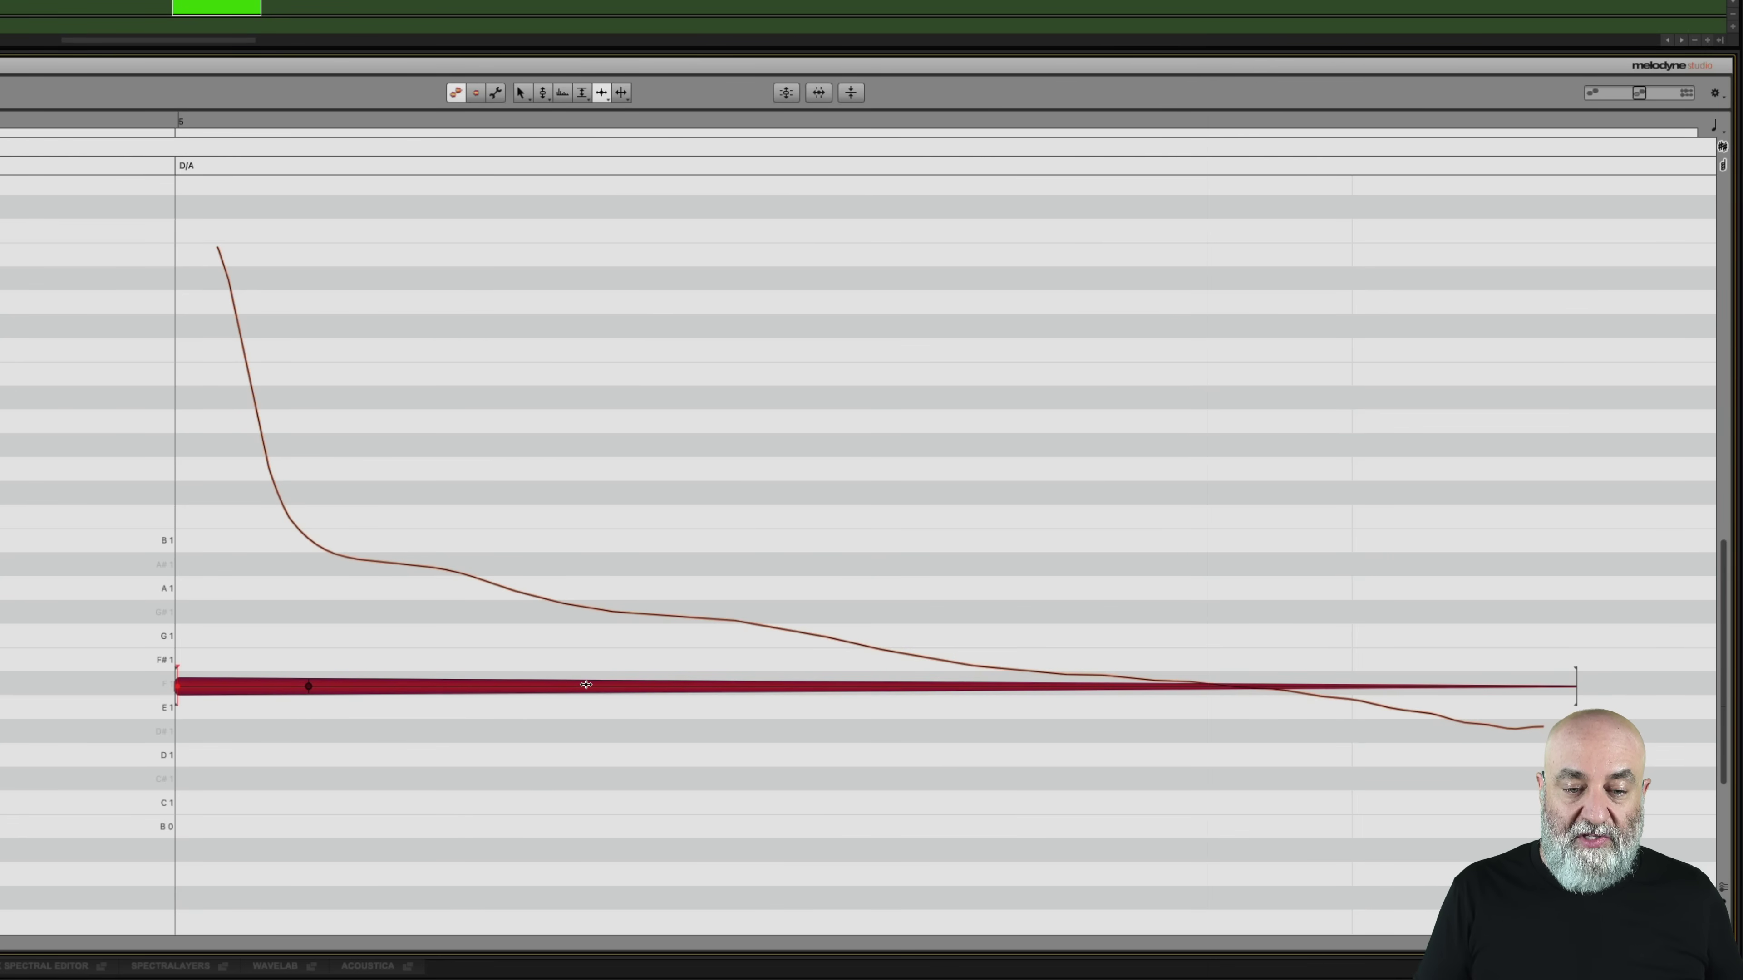
{"action": "left_click", "coordinate": [644, 680]}
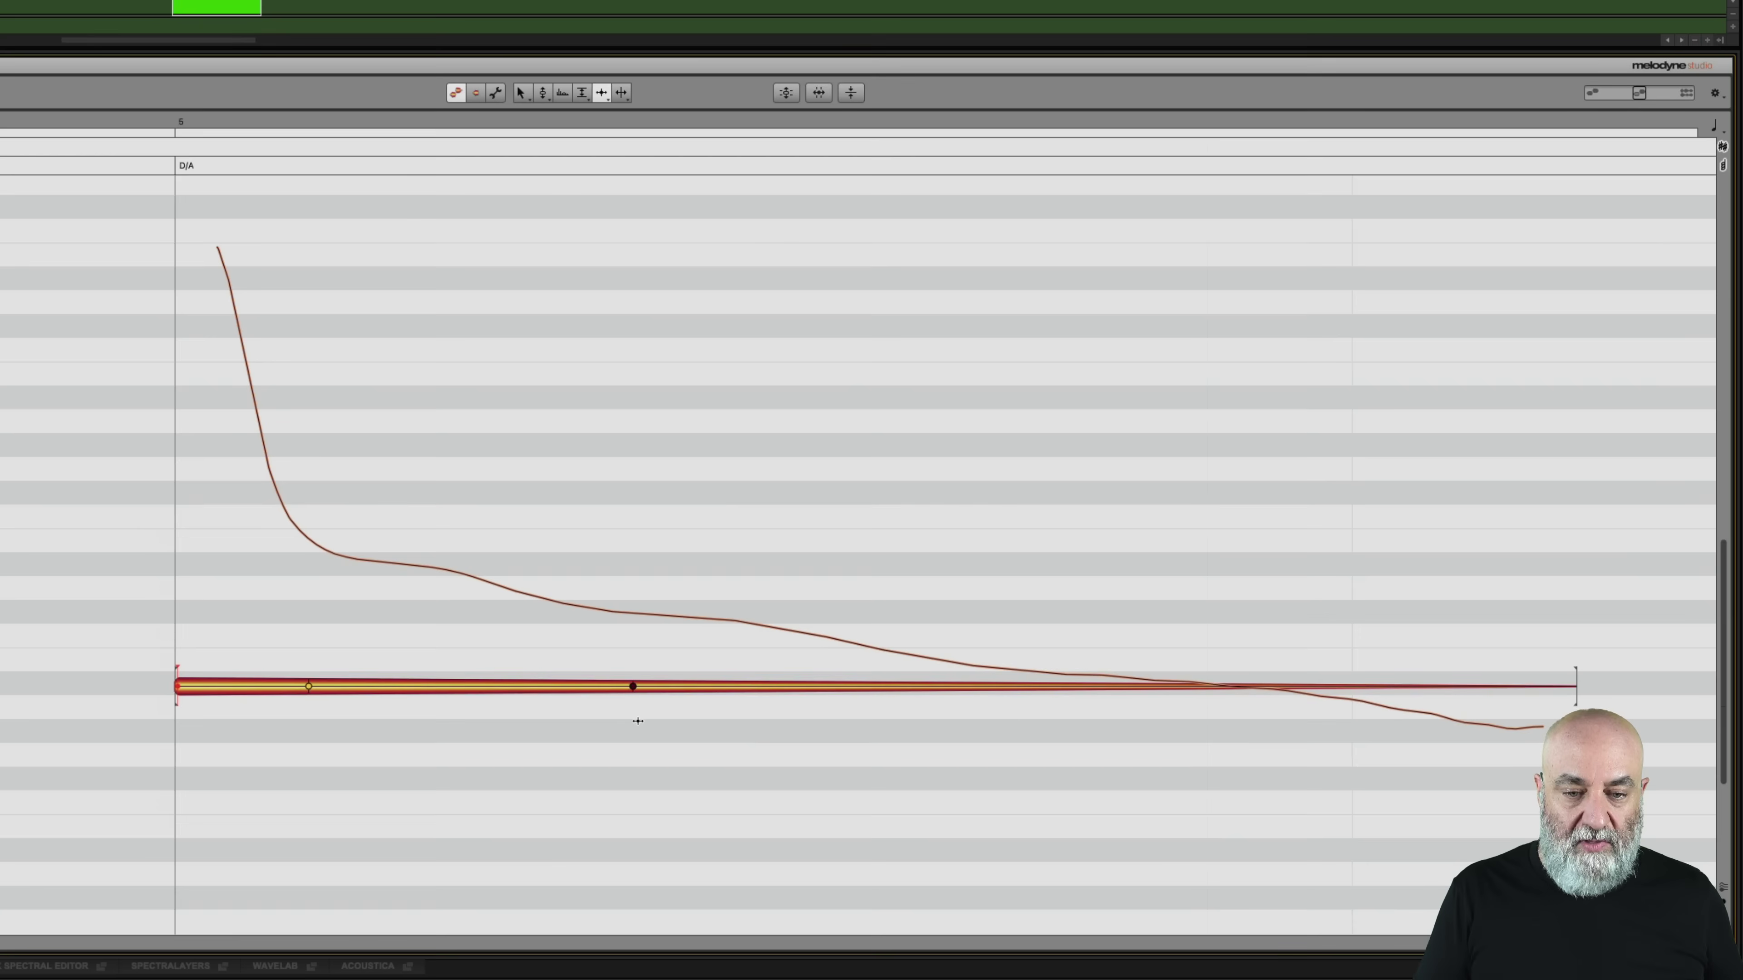
{"action": "left_click", "coordinate": [308, 685]}
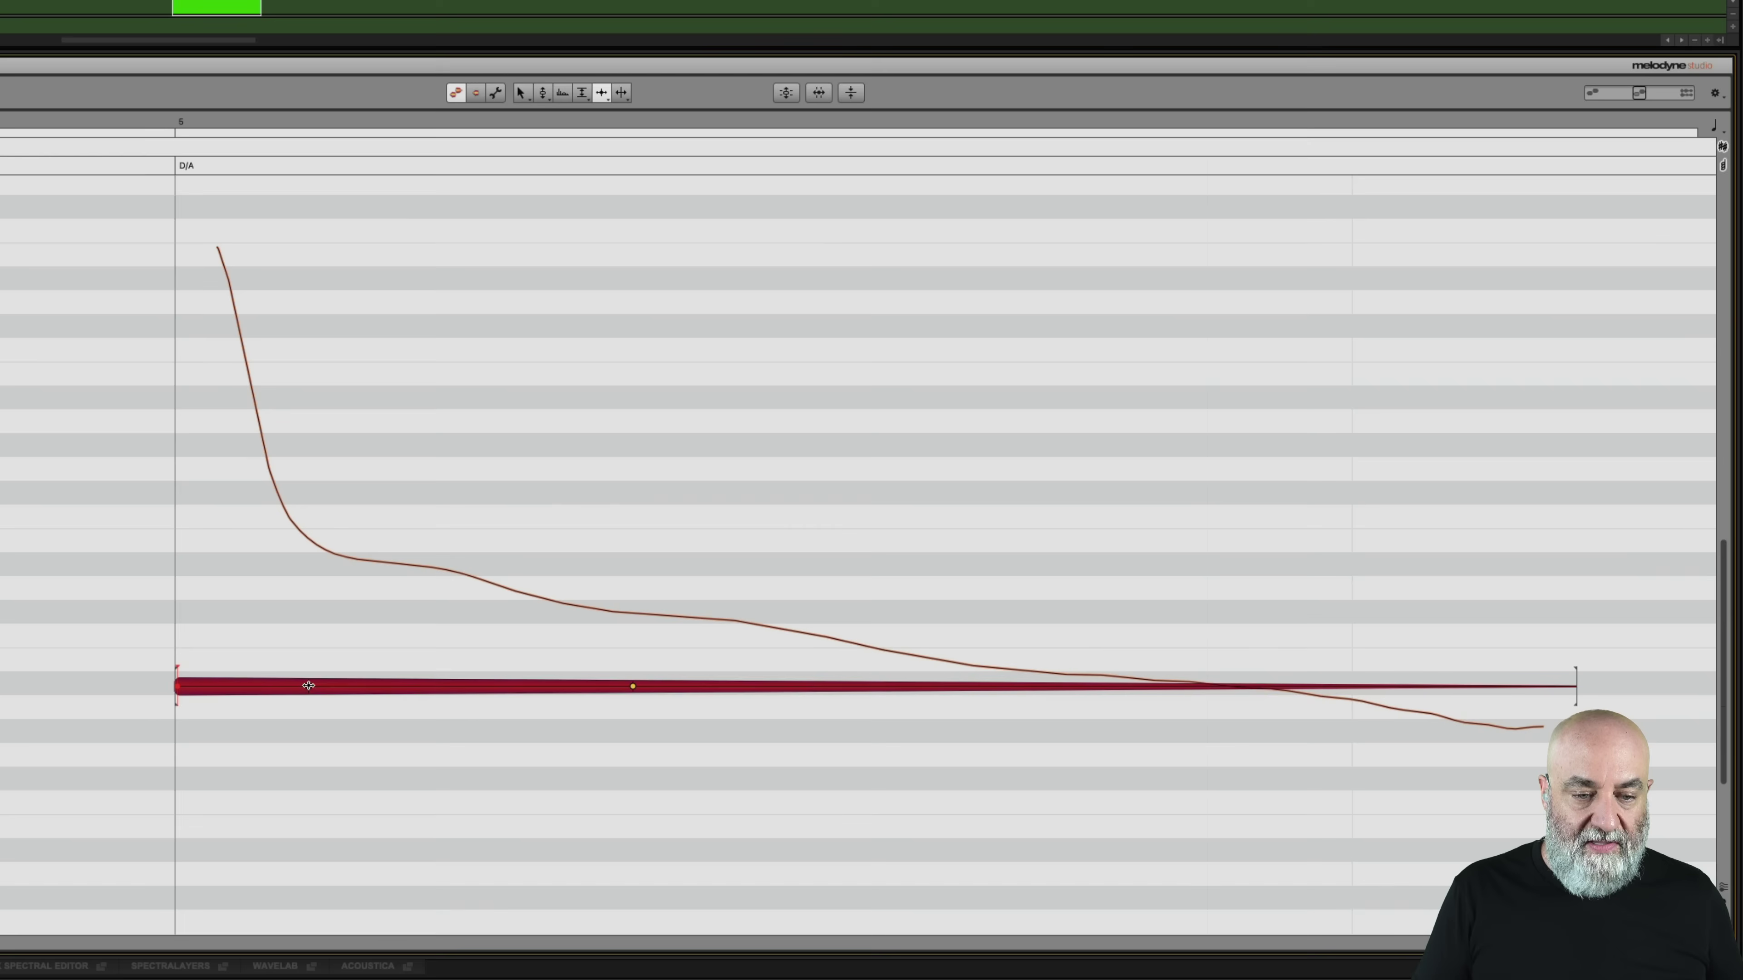
Move the second time handle close to the beat line near the note's end, playing the kick between moves
{"action": "left_click_drag", "start_coordinate": [627, 686], "coordinate": [1072, 684]}
{"action": "key", "text": "space"}
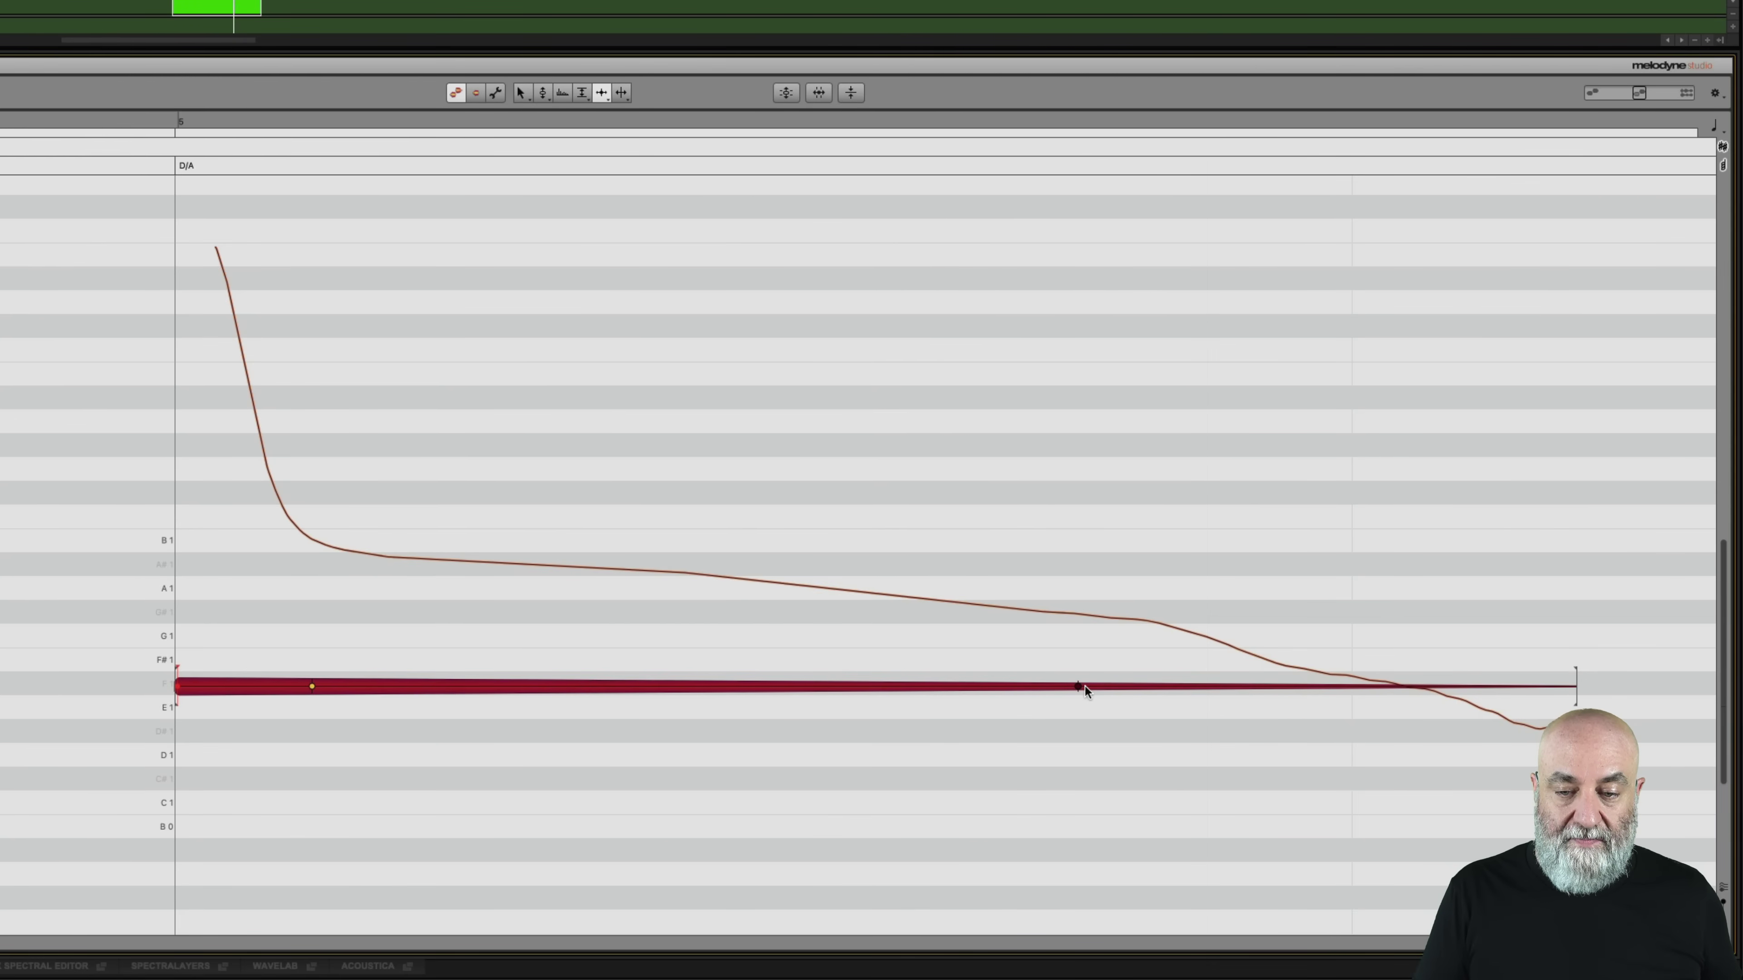
{"action": "left_click_drag", "start_coordinate": [1075, 687], "coordinate": [1306, 686]}
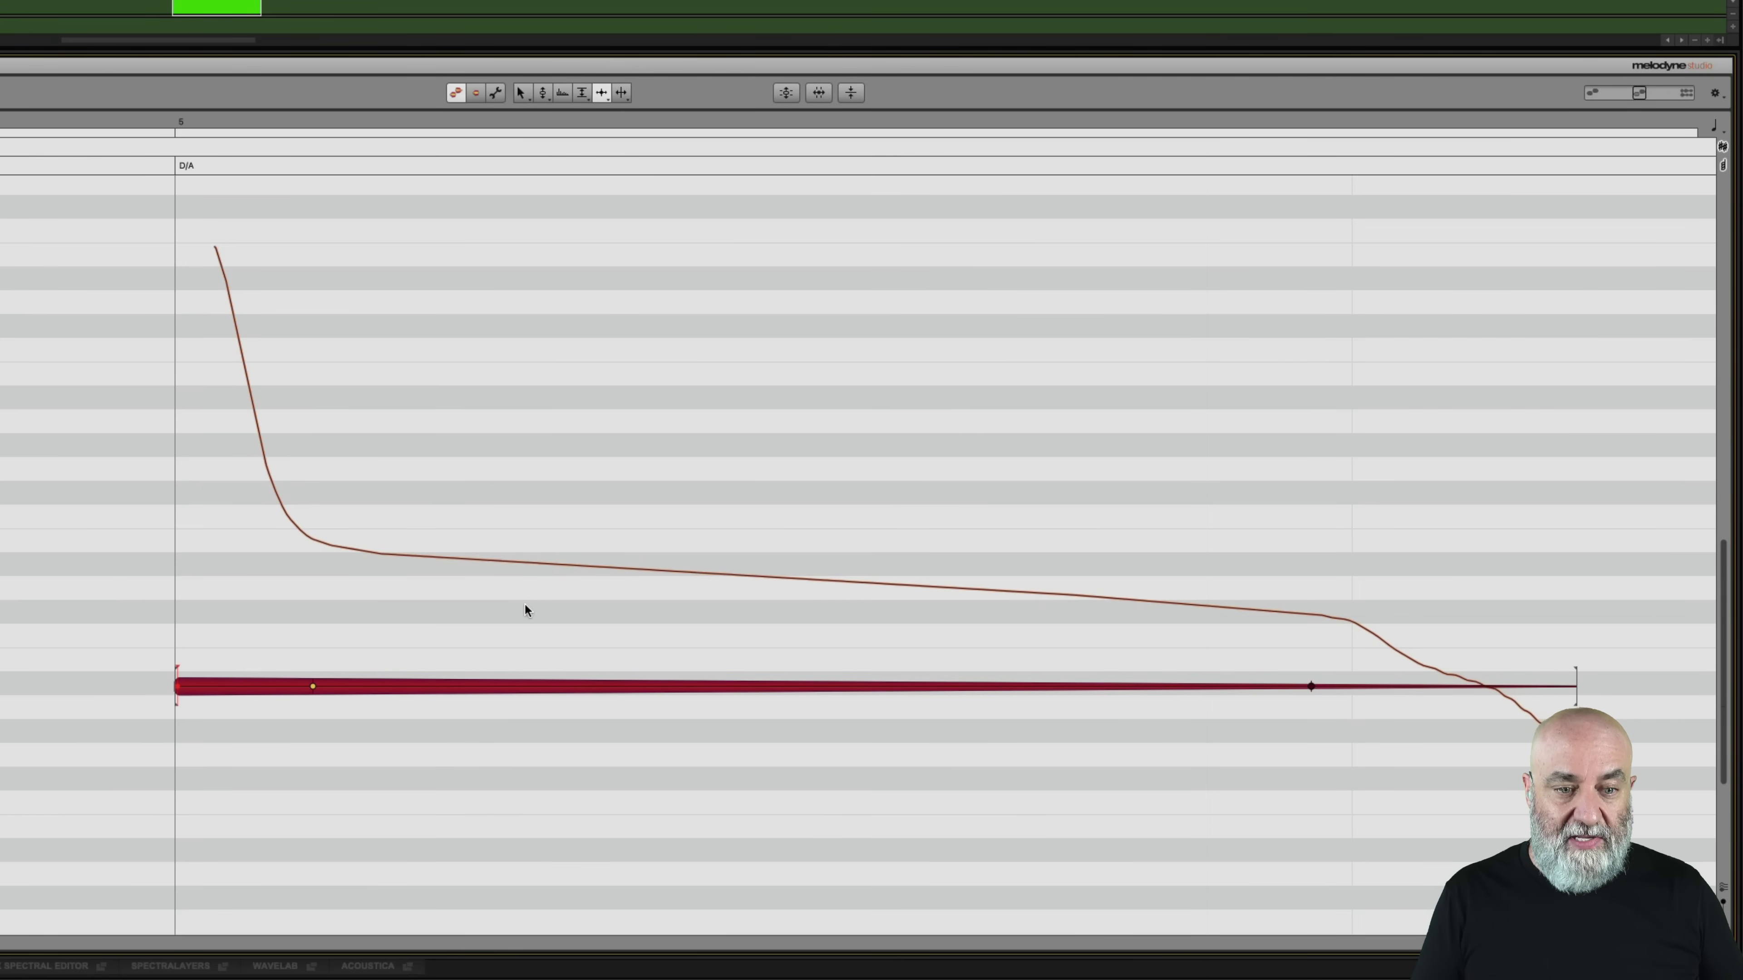
Reduce the kick note's pitch modulation in stages to 237 %, 184 % and 76 %, playing the result
{"action": "right_click", "coordinate": [380, 569]}
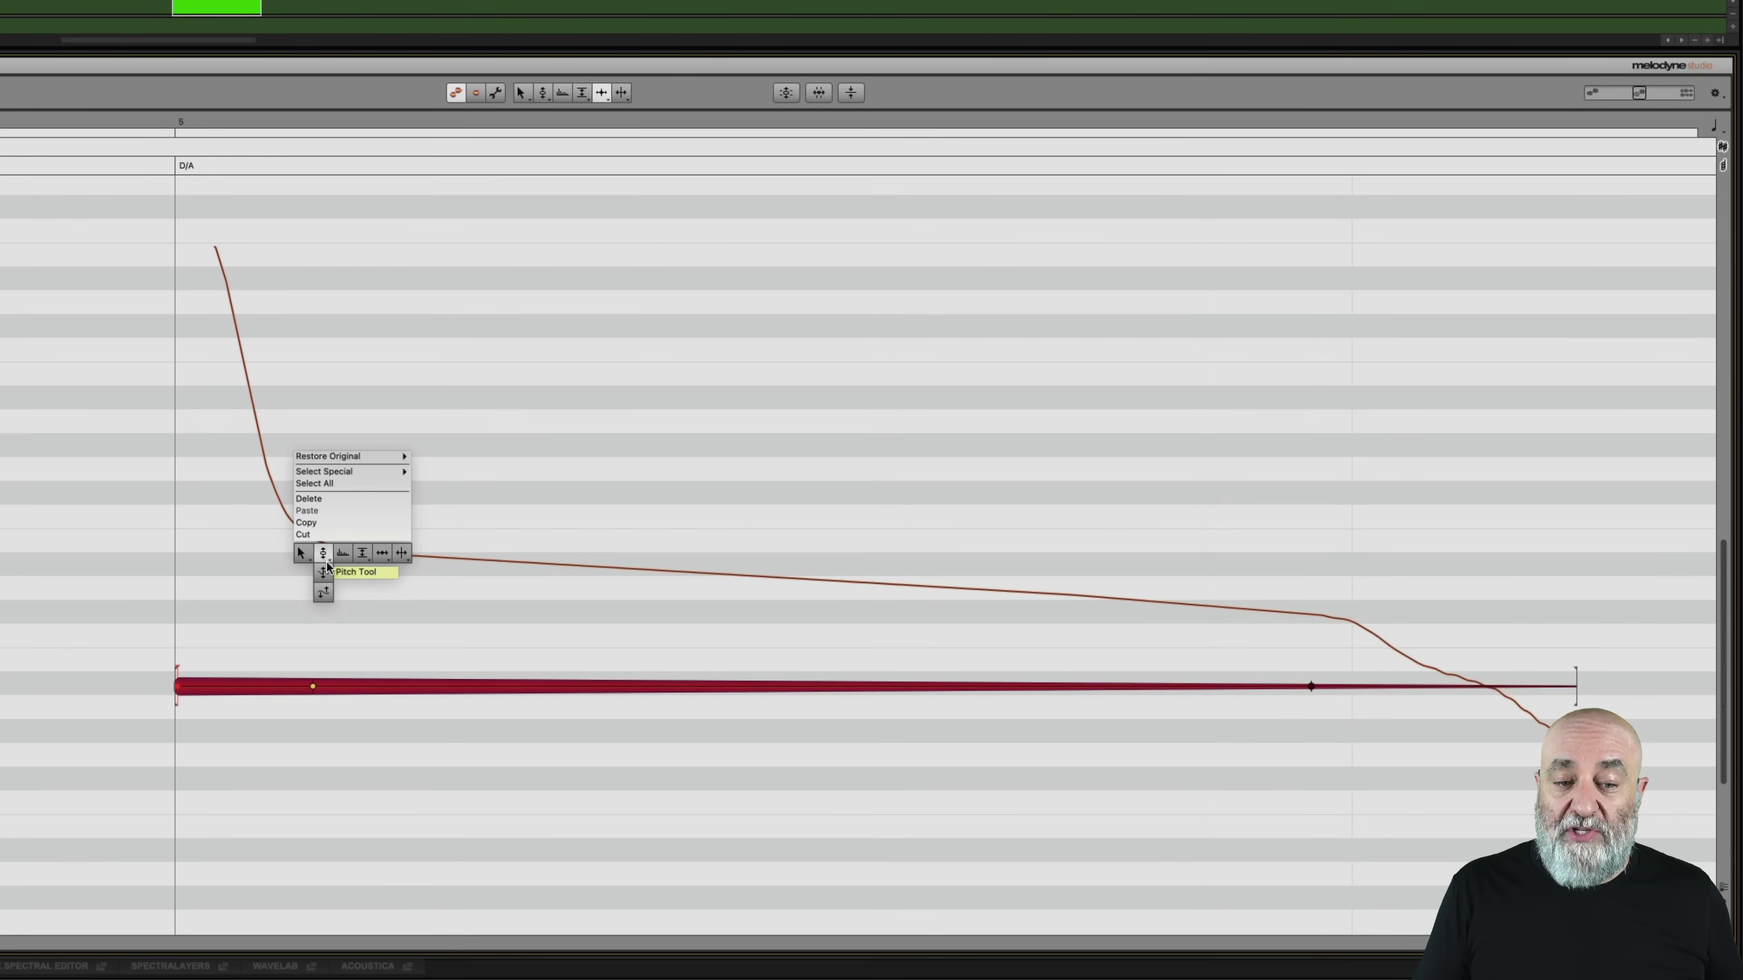
{"action": "left_click", "coordinate": [325, 572]}
{"action": "left_click_drag", "start_coordinate": [367, 683], "coordinate": [350, 869]}
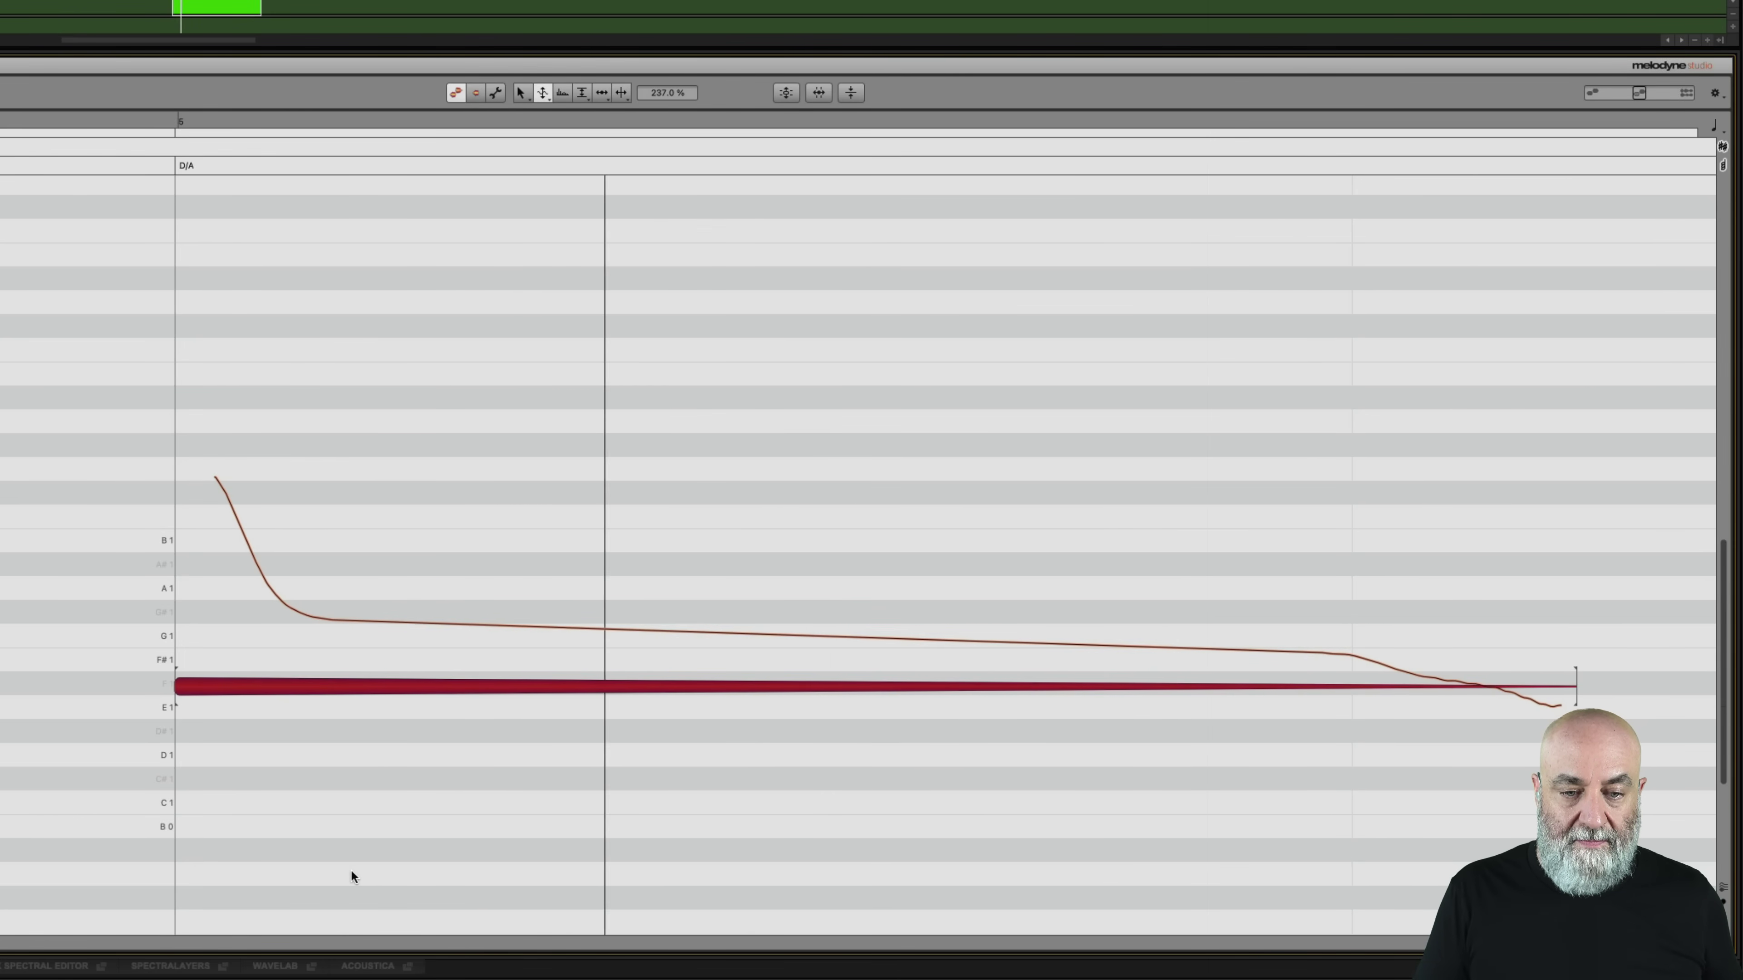
{"action": "left_click_drag", "start_coordinate": [365, 691], "coordinate": [362, 718]}
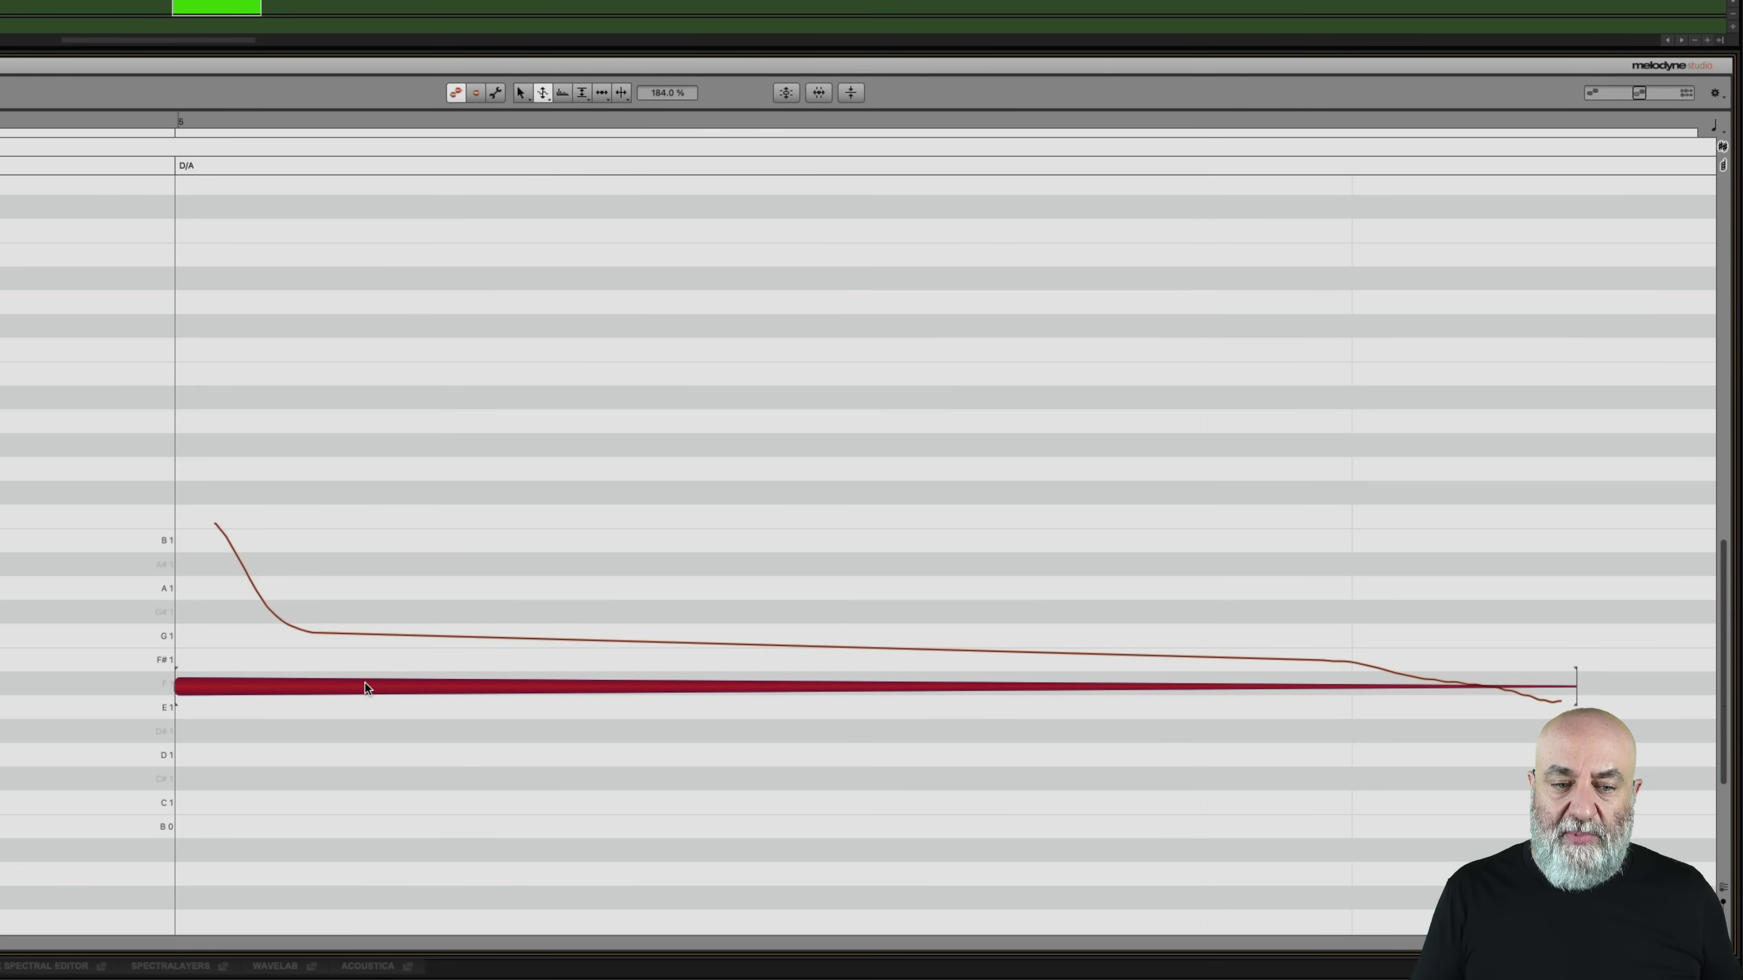
{"action": "left_click_drag", "start_coordinate": [358, 688], "coordinate": [349, 777]}
{"action": "key", "text": "space"}
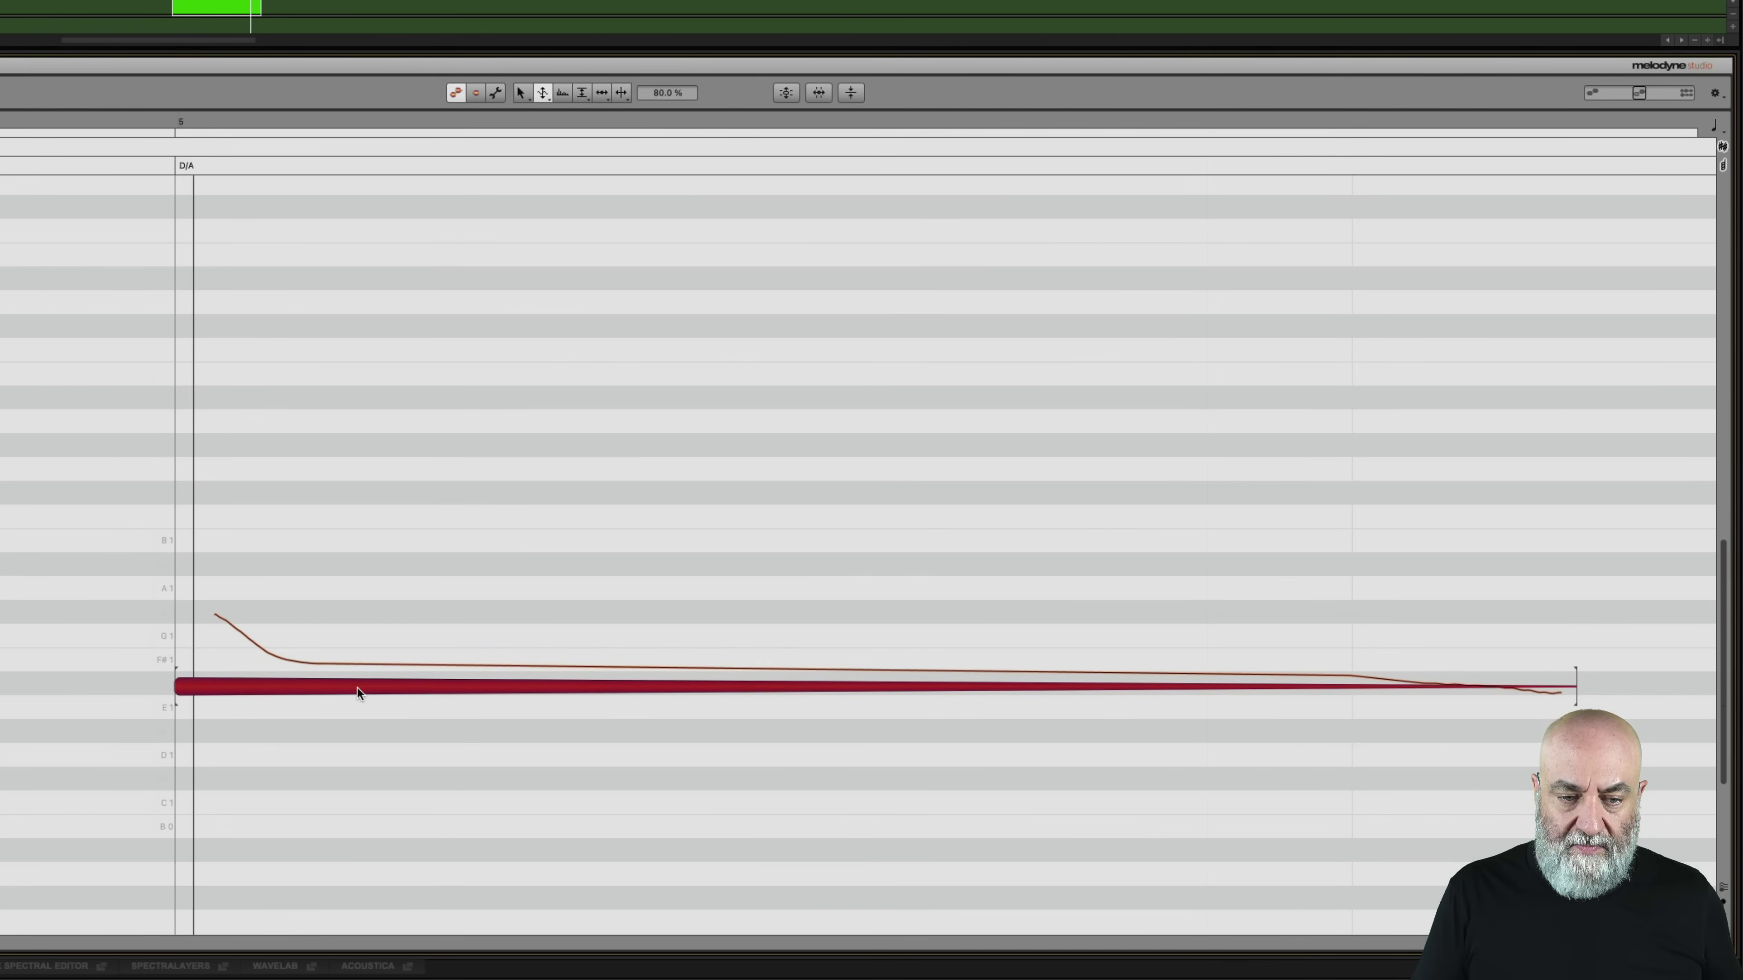
{"action": "key", "text": "space"}
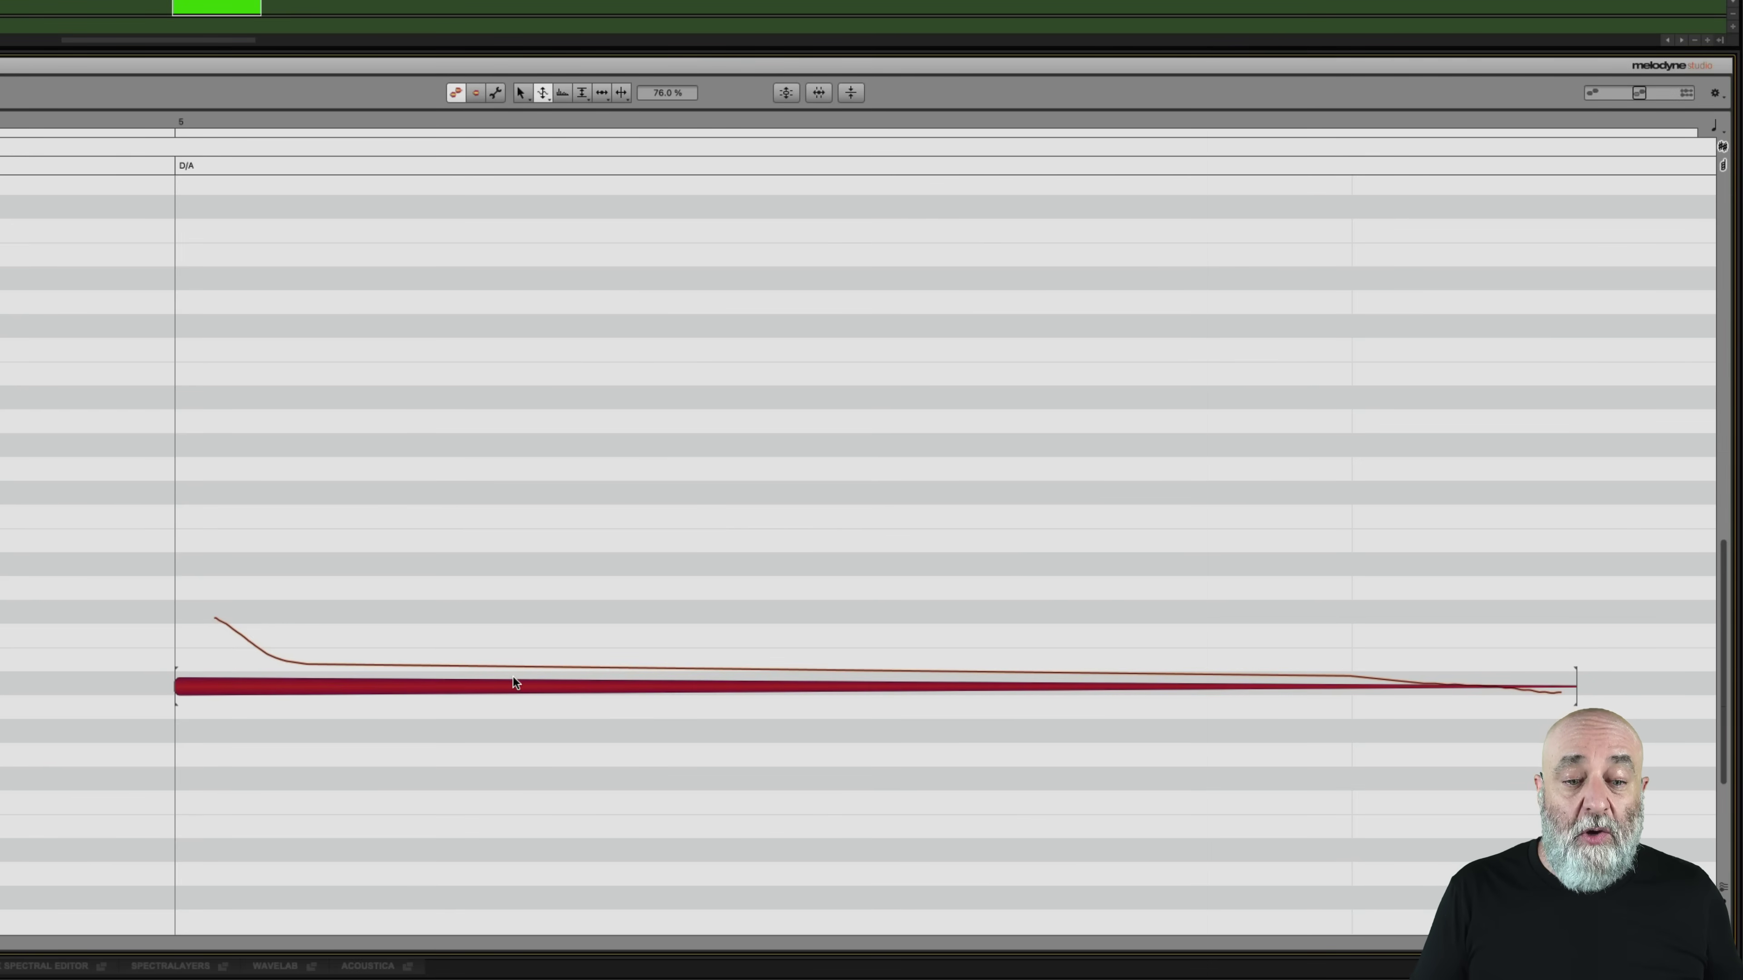
Raise the kick note's pitch modulation to 318 % and play the result
{"action": "left_click_drag", "start_coordinate": [511, 681], "coordinate": [459, 476]}
{"action": "key", "text": "space"}
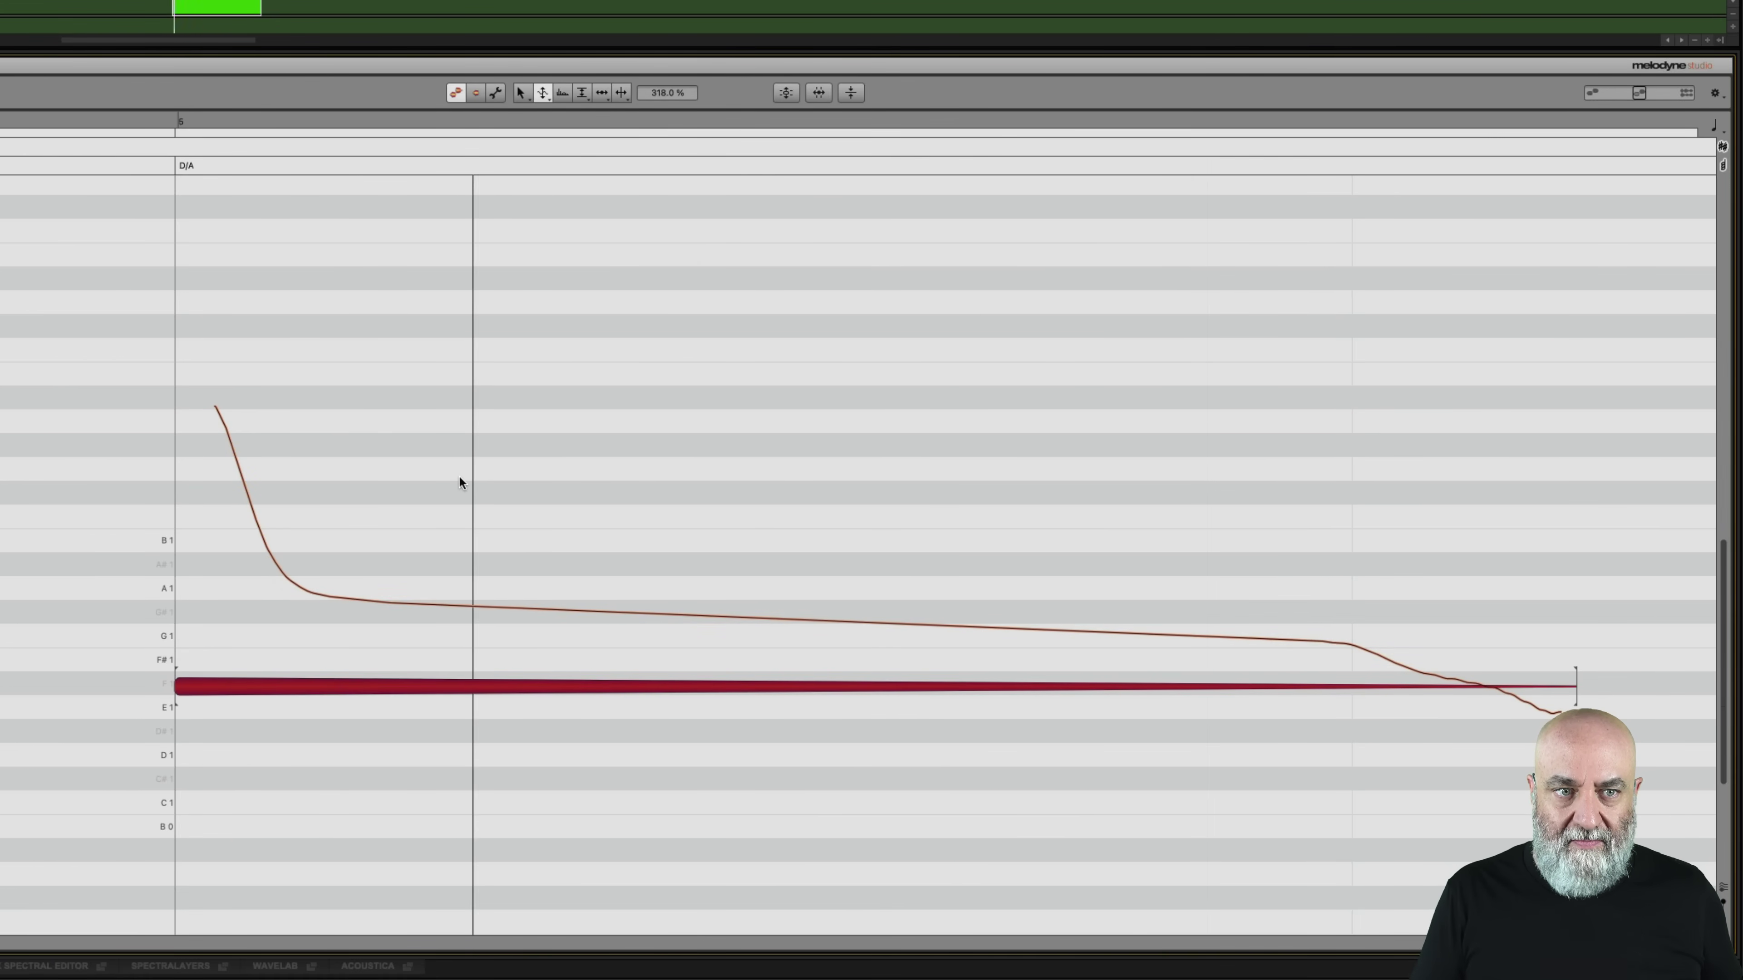
{"action": "key", "text": "space"}
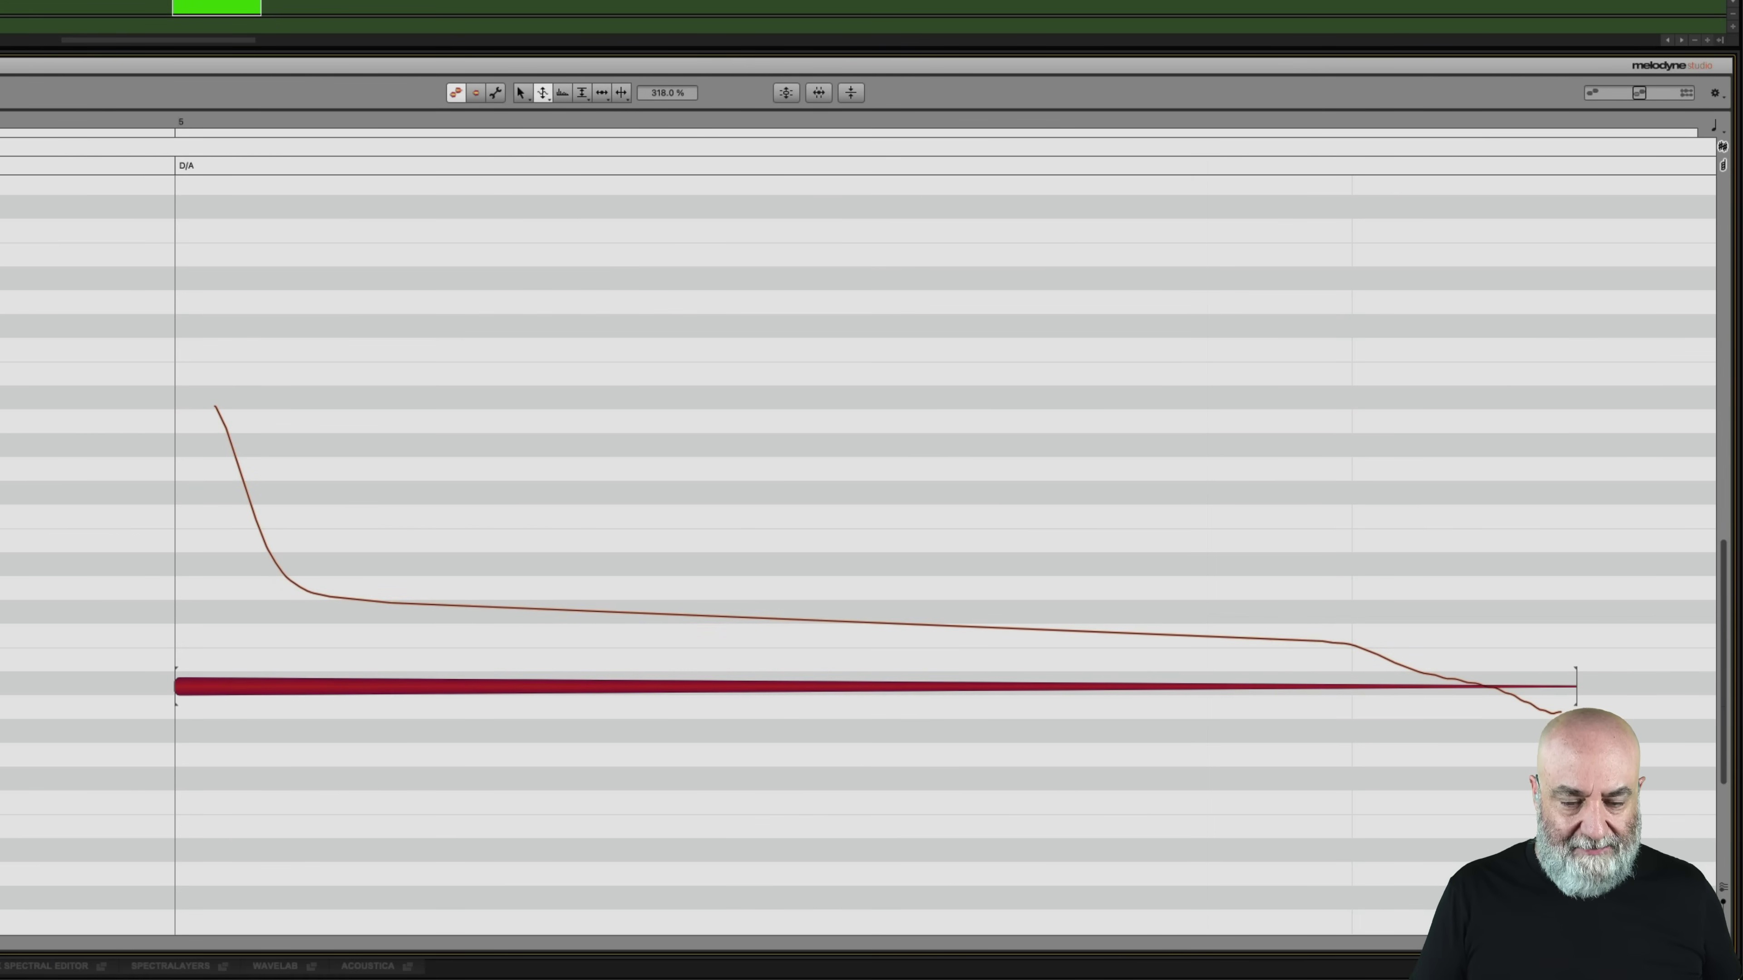
Try shifting the formants of the whole kick note with the Formant Tool
{"action": "left_click_drag", "start_coordinate": [681, 485], "coordinate": [615, 486]}
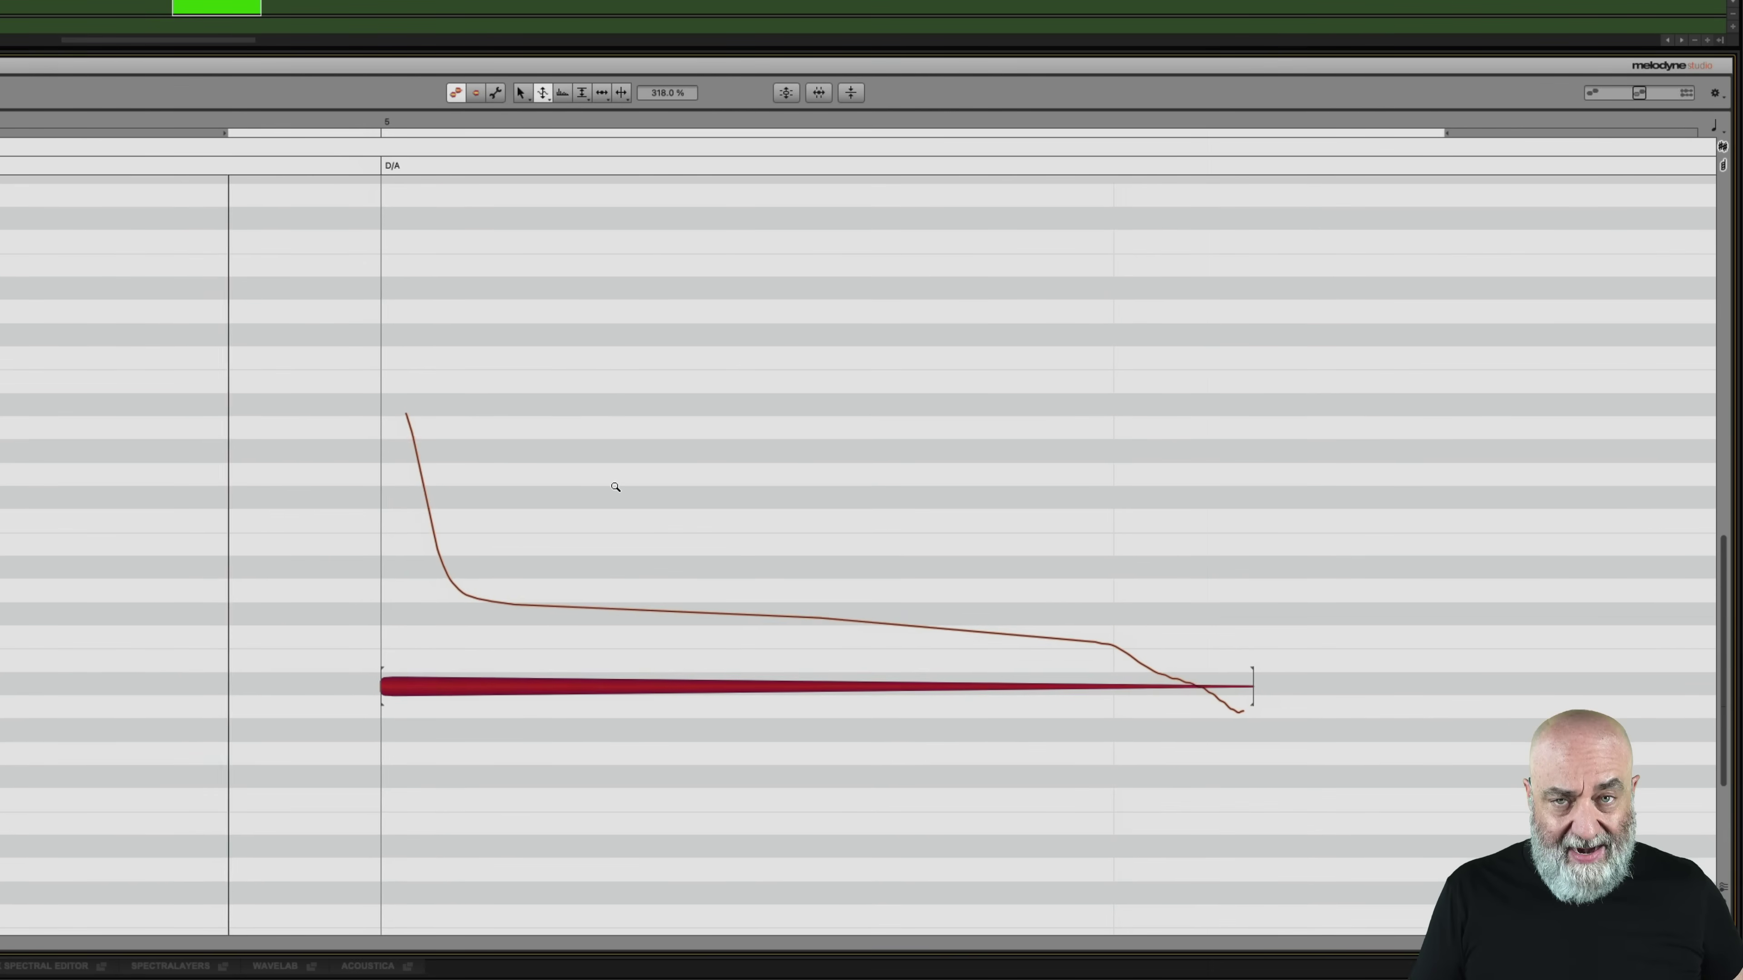
{"action": "scroll", "coordinate": [615, 487], "scroll_direction": "down", "scroll_amount": 3}
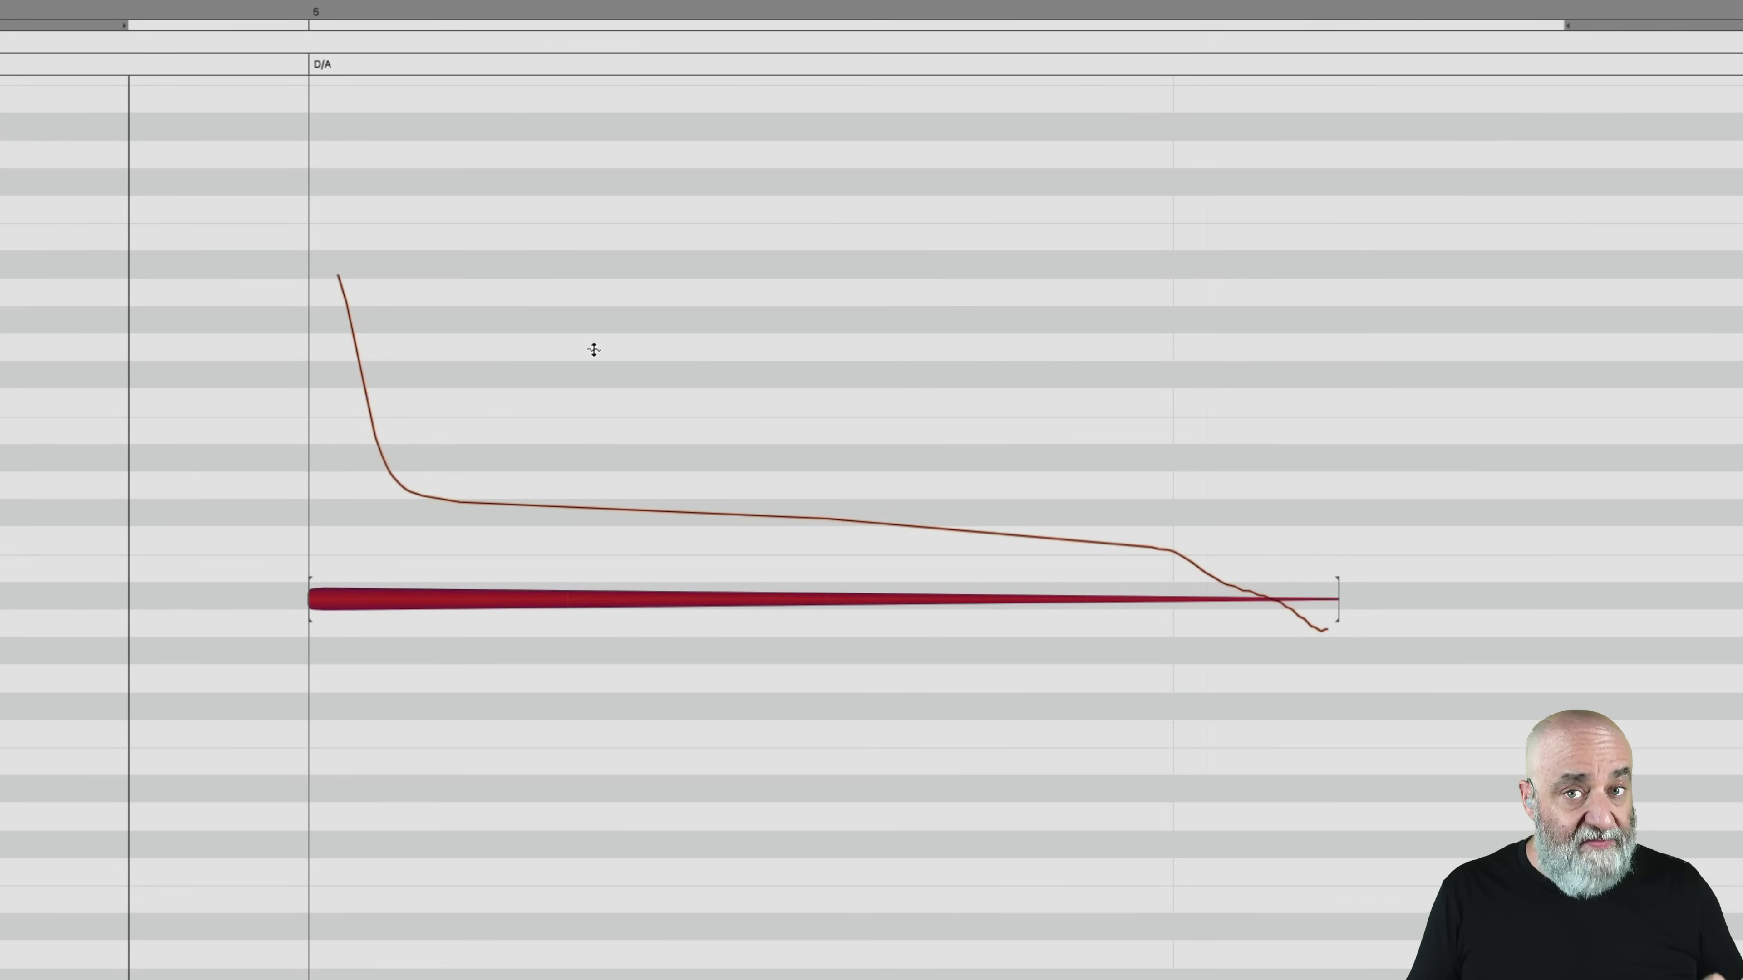
{"action": "right_click", "coordinate": [587, 281]}
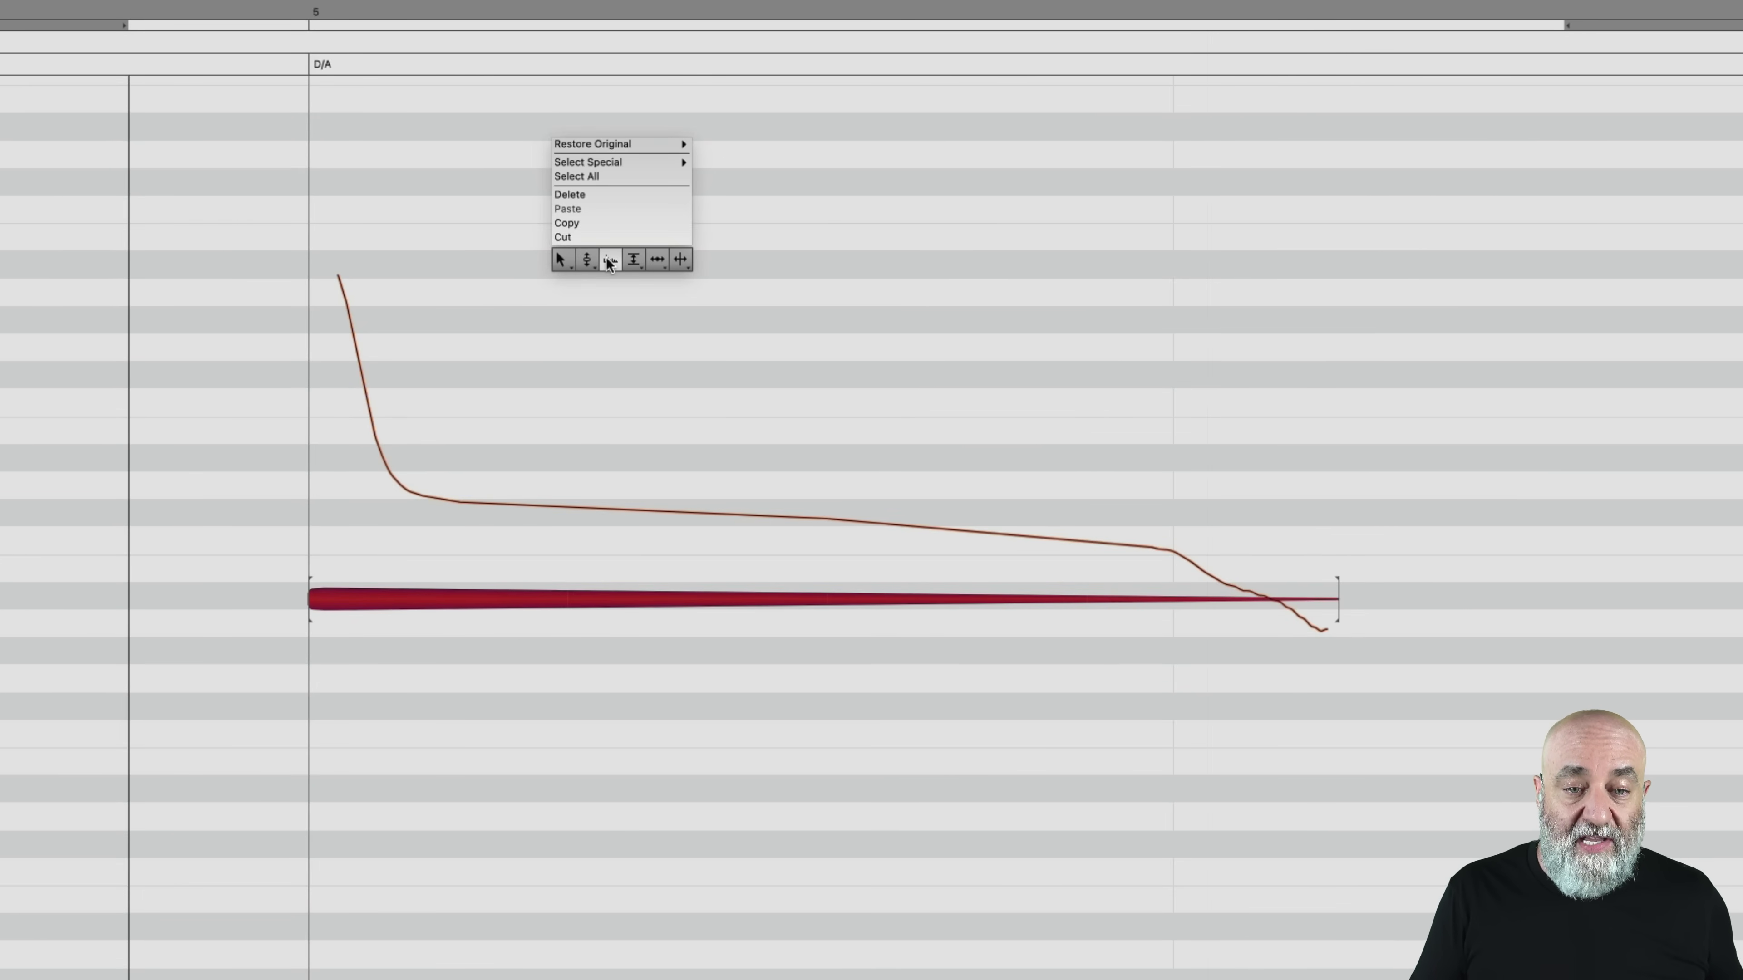
{"action": "left_click", "coordinate": [606, 271]}
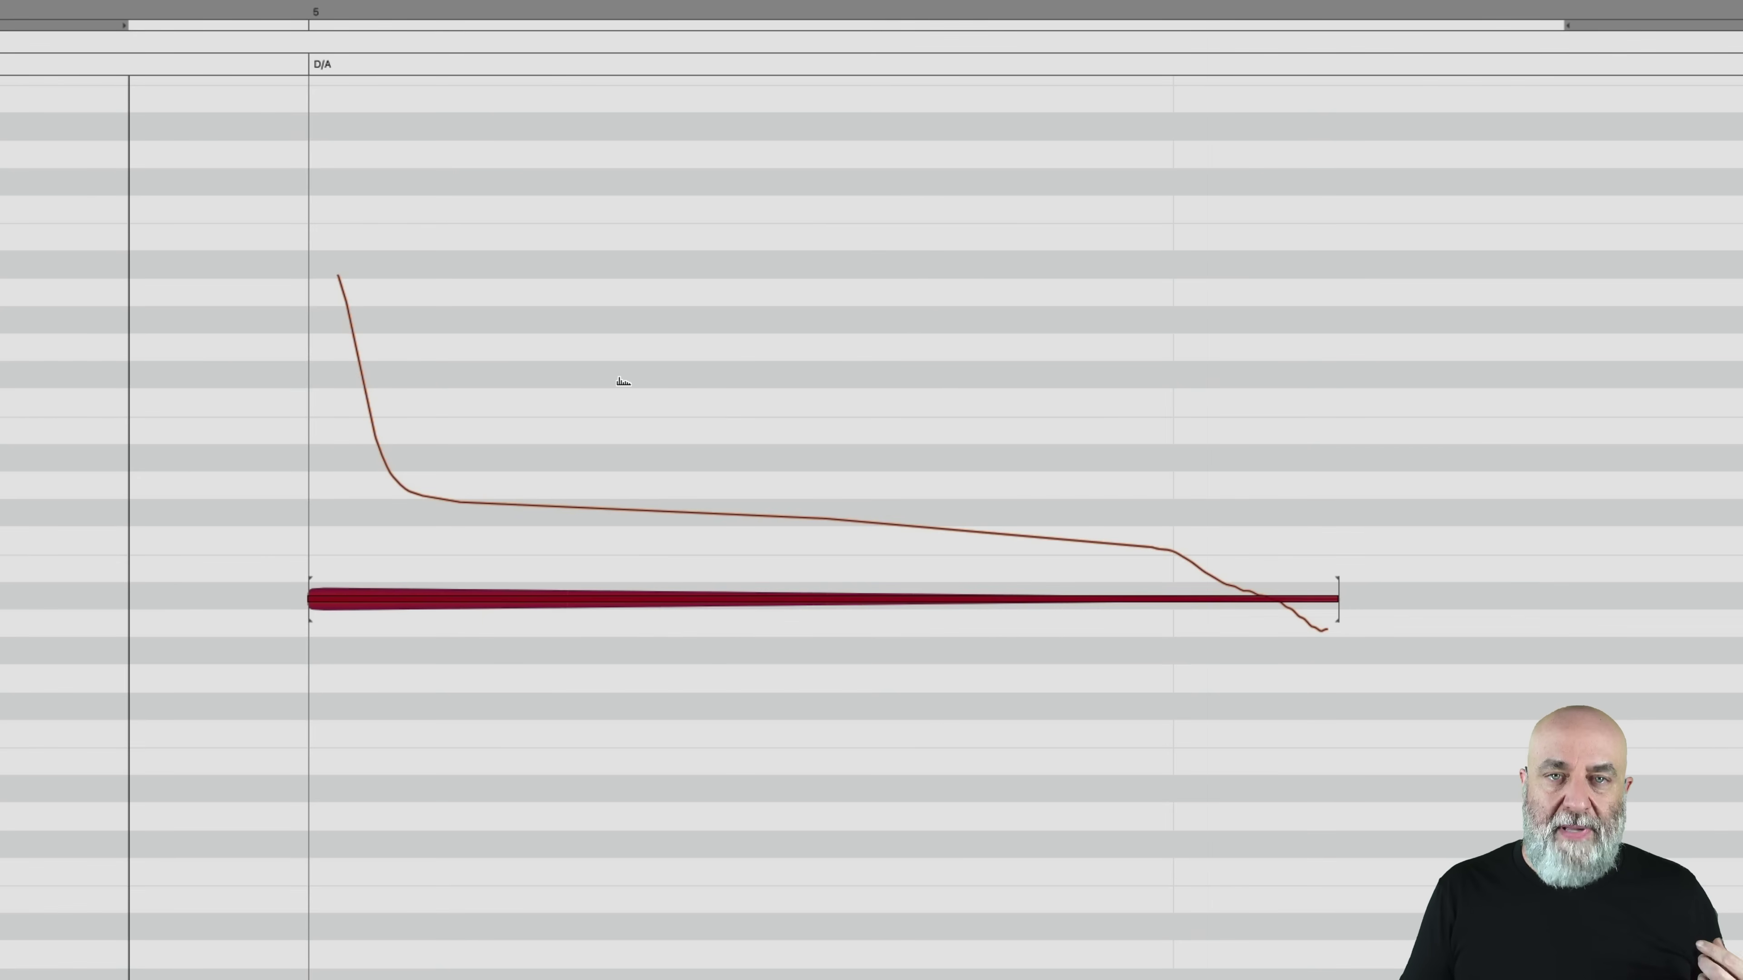
{"action": "left_click_drag", "start_coordinate": [817, 435], "coordinate": [600, 332]}
{"action": "scroll", "coordinate": [683, 406], "scroll_direction": "right", "scroll_amount": 4}
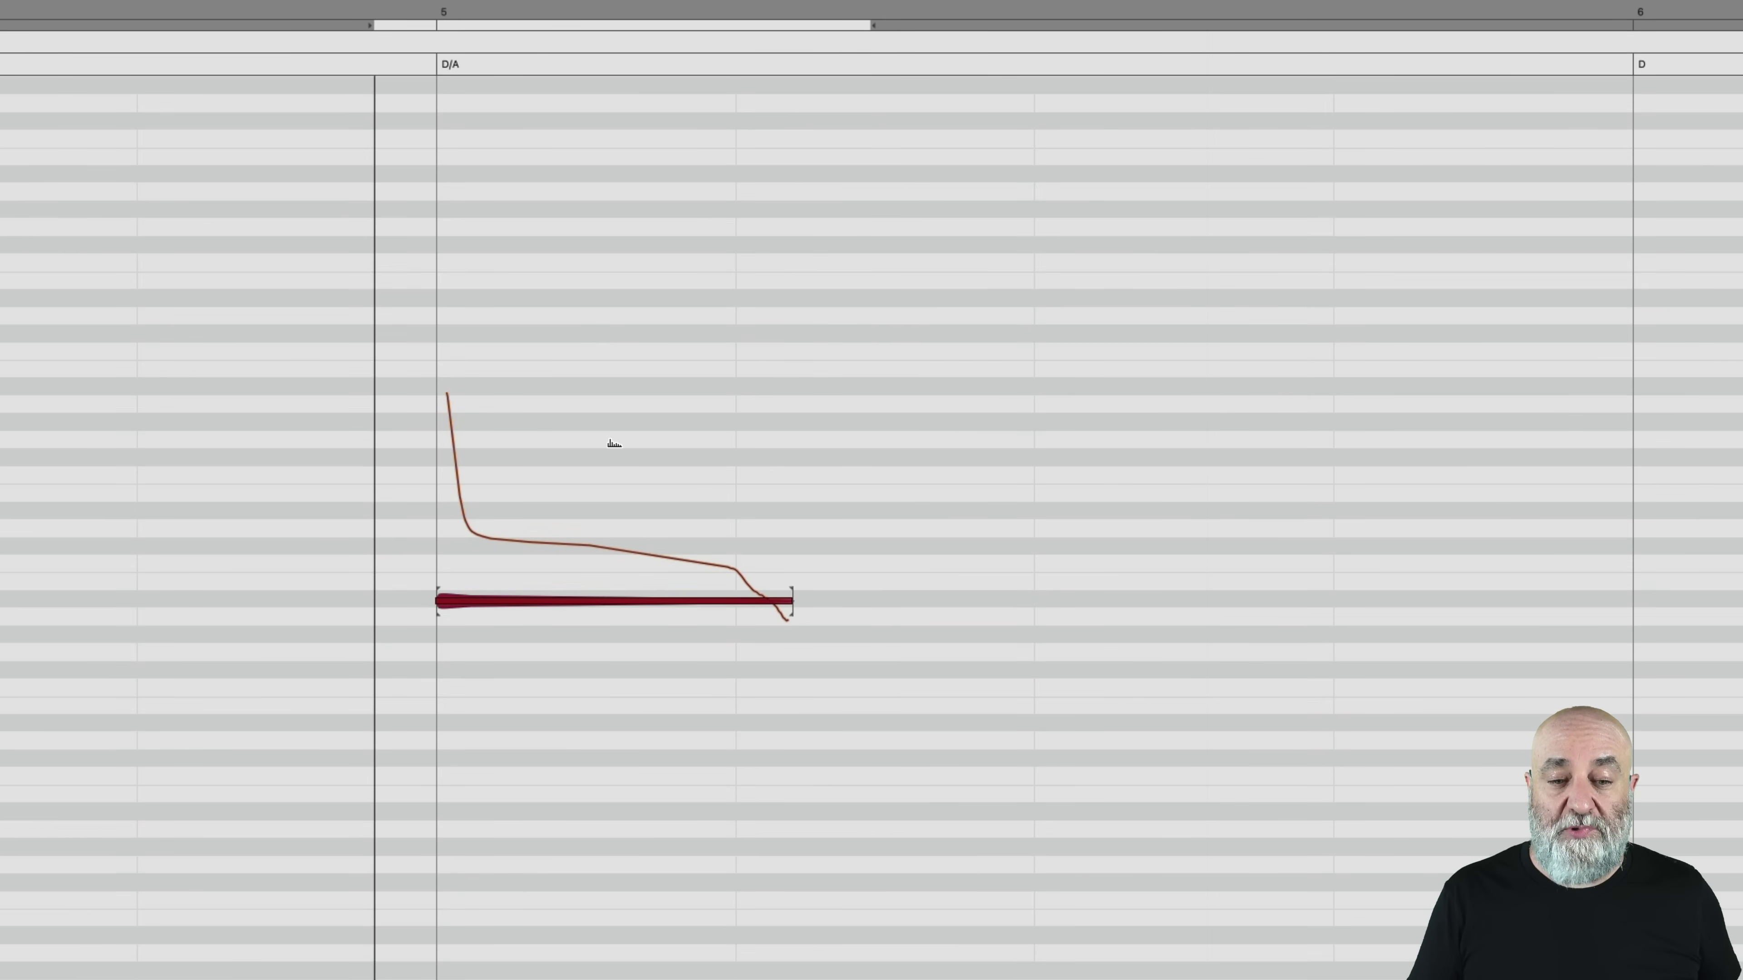
{"action": "mouse_move", "coordinate": [586, 594]}
{"action": "left_mouse_down"}
{"action": "mouse_move", "coordinate": [599, 288]}
{"action": "mouse_move", "coordinate": [633, 168]}
{"action": "mouse_move", "coordinate": [601, 939]}
{"action": "mouse_move", "coordinate": [587, 602]}
{"action": "left_mouse_up"}
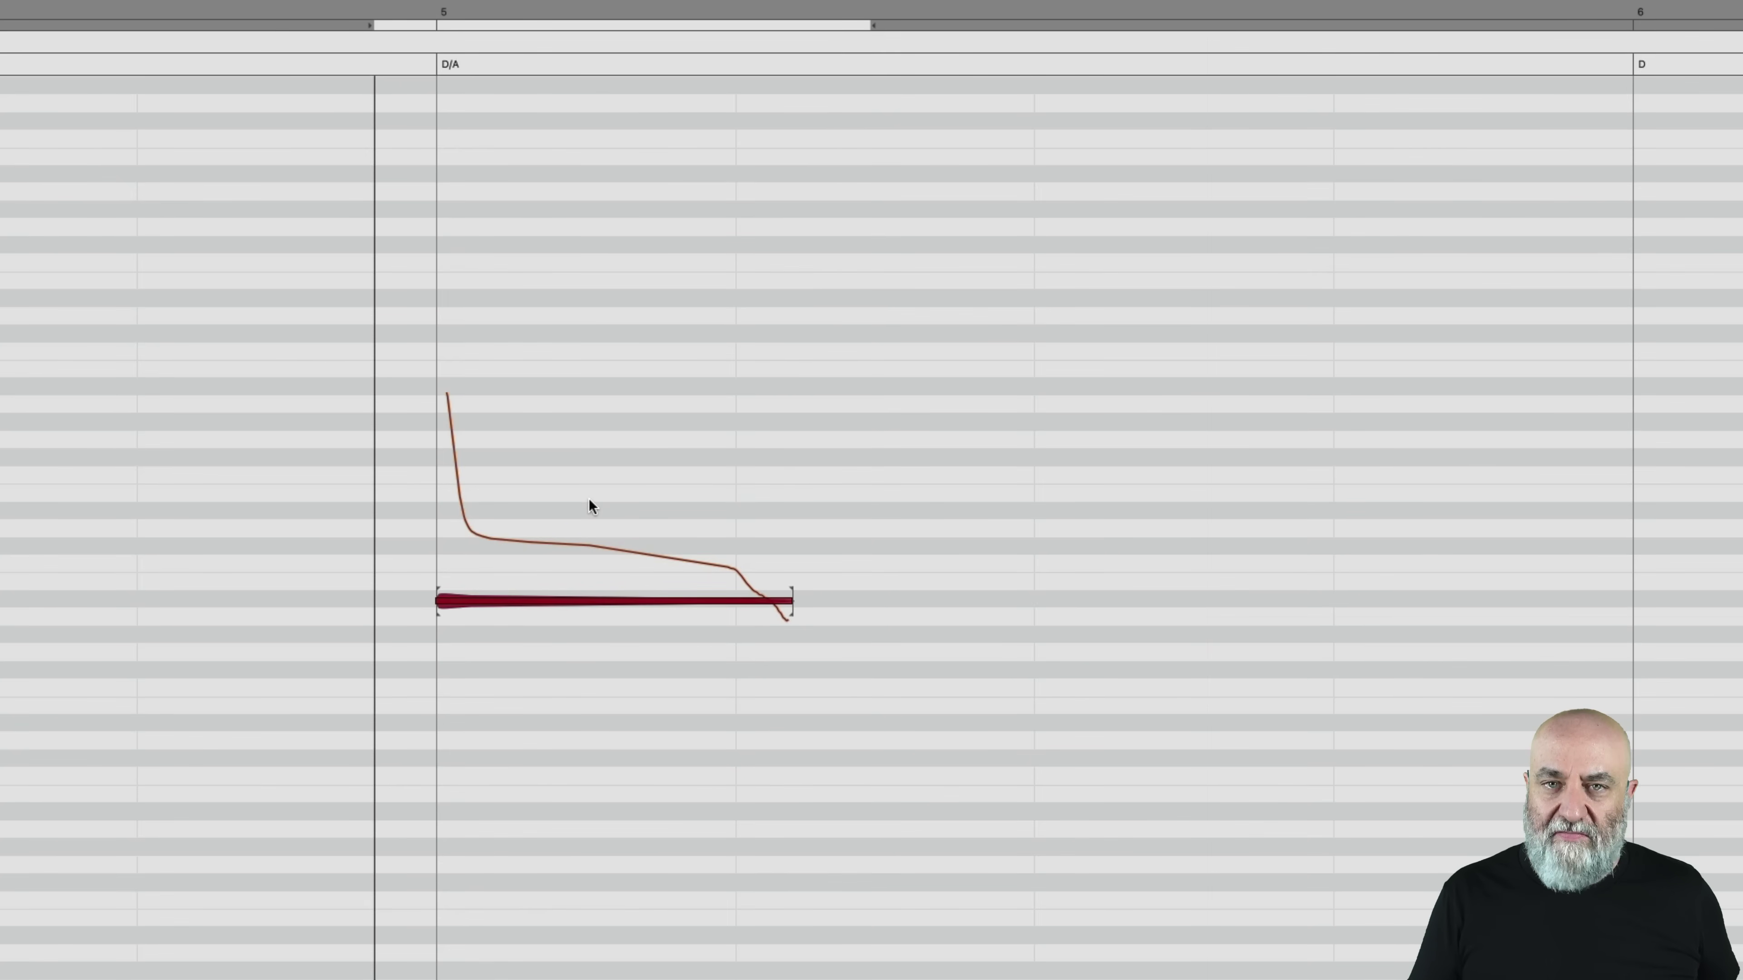
Examine the start of the kick note and the EQ spectrum in the Sound Editor below it
{"action": "left_click_drag", "start_coordinate": [564, 511], "coordinate": [686, 576]}
{"action": "scroll", "coordinate": [686, 575], "scroll_direction": "down", "scroll_amount": 1}
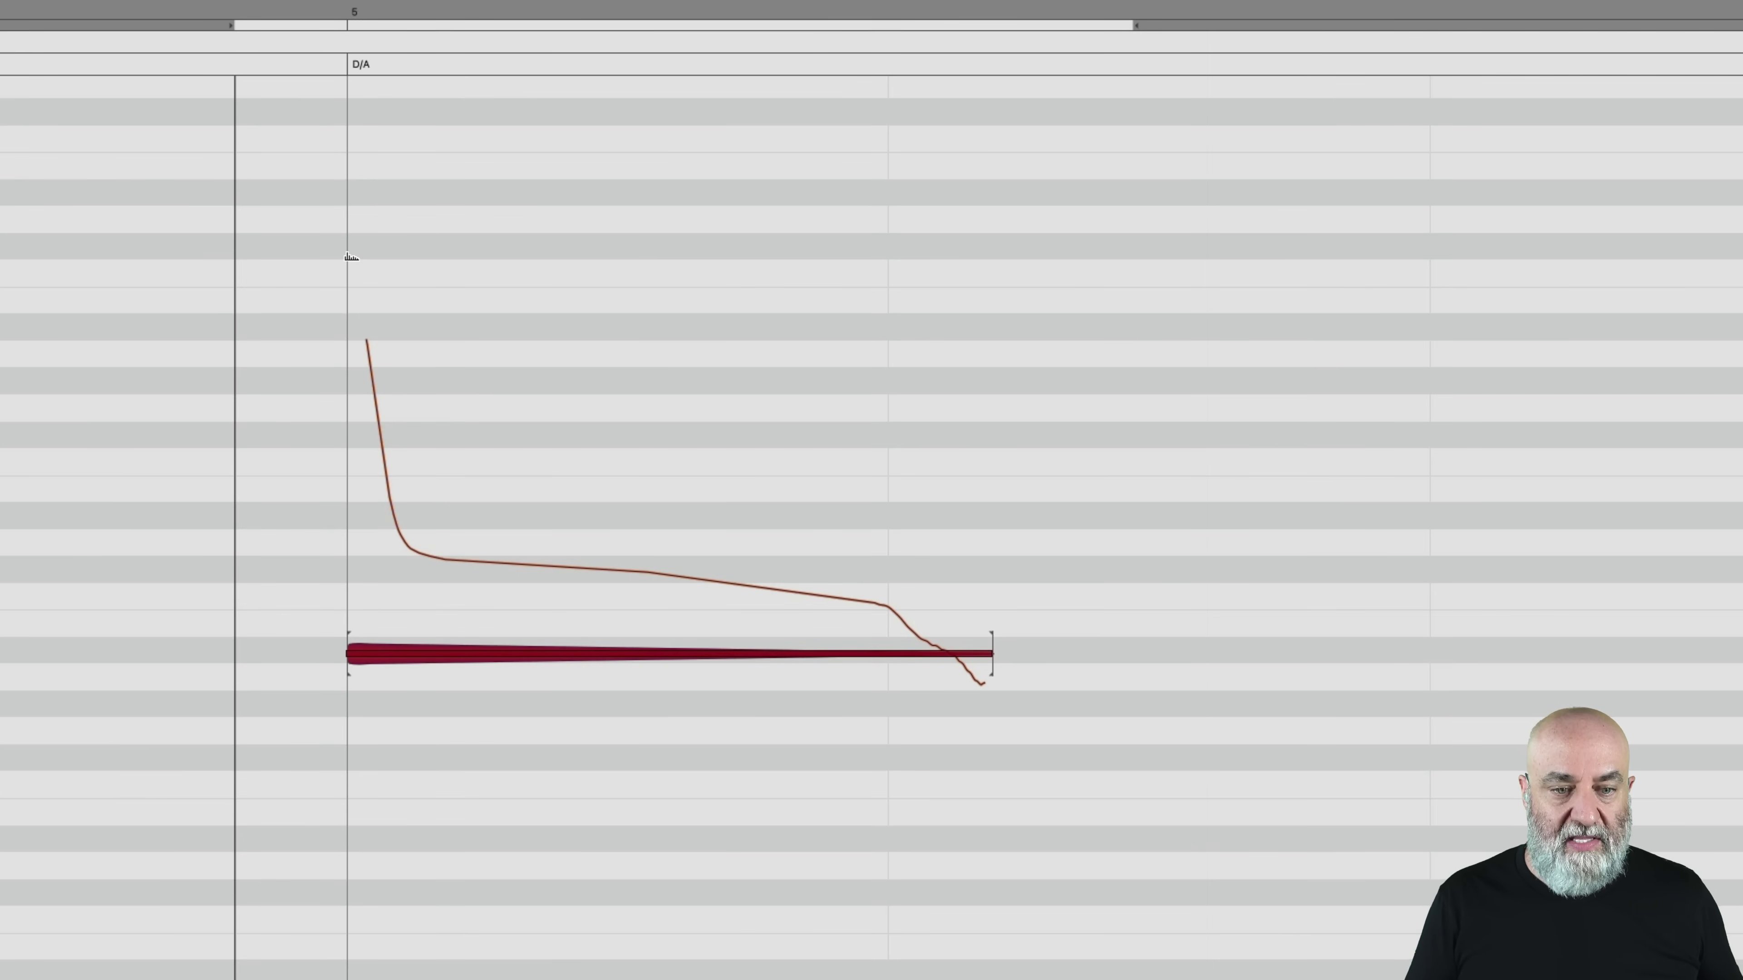
{"action": "left_click_drag", "start_coordinate": [344, 202], "coordinate": [464, 227]}
{"action": "scroll", "coordinate": [464, 227], "scroll_direction": "right", "scroll_amount": 2}
{"action": "scroll", "coordinate": [464, 228], "scroll_direction": "down", "scroll_amount": 1}
{"action": "scroll", "coordinate": [464, 227], "scroll_direction": "down", "scroll_amount": 5}
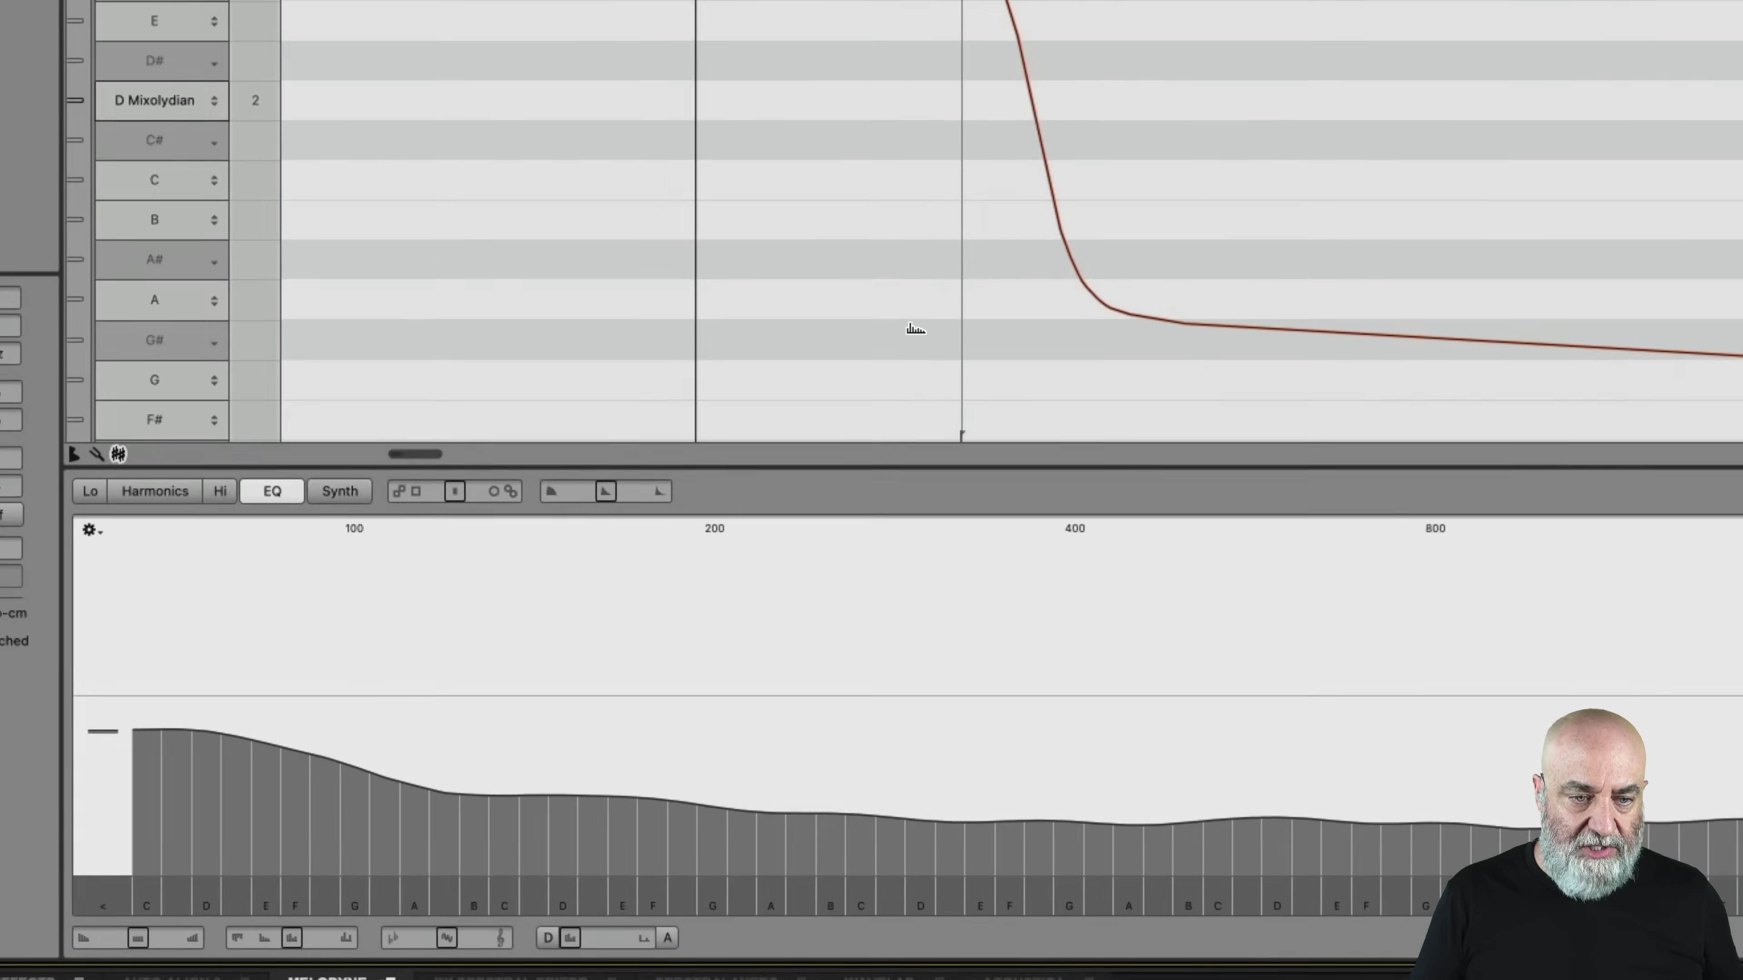
{"action": "scroll", "coordinate": [589, 592], "scroll_direction": "down", "scroll_amount": 5}
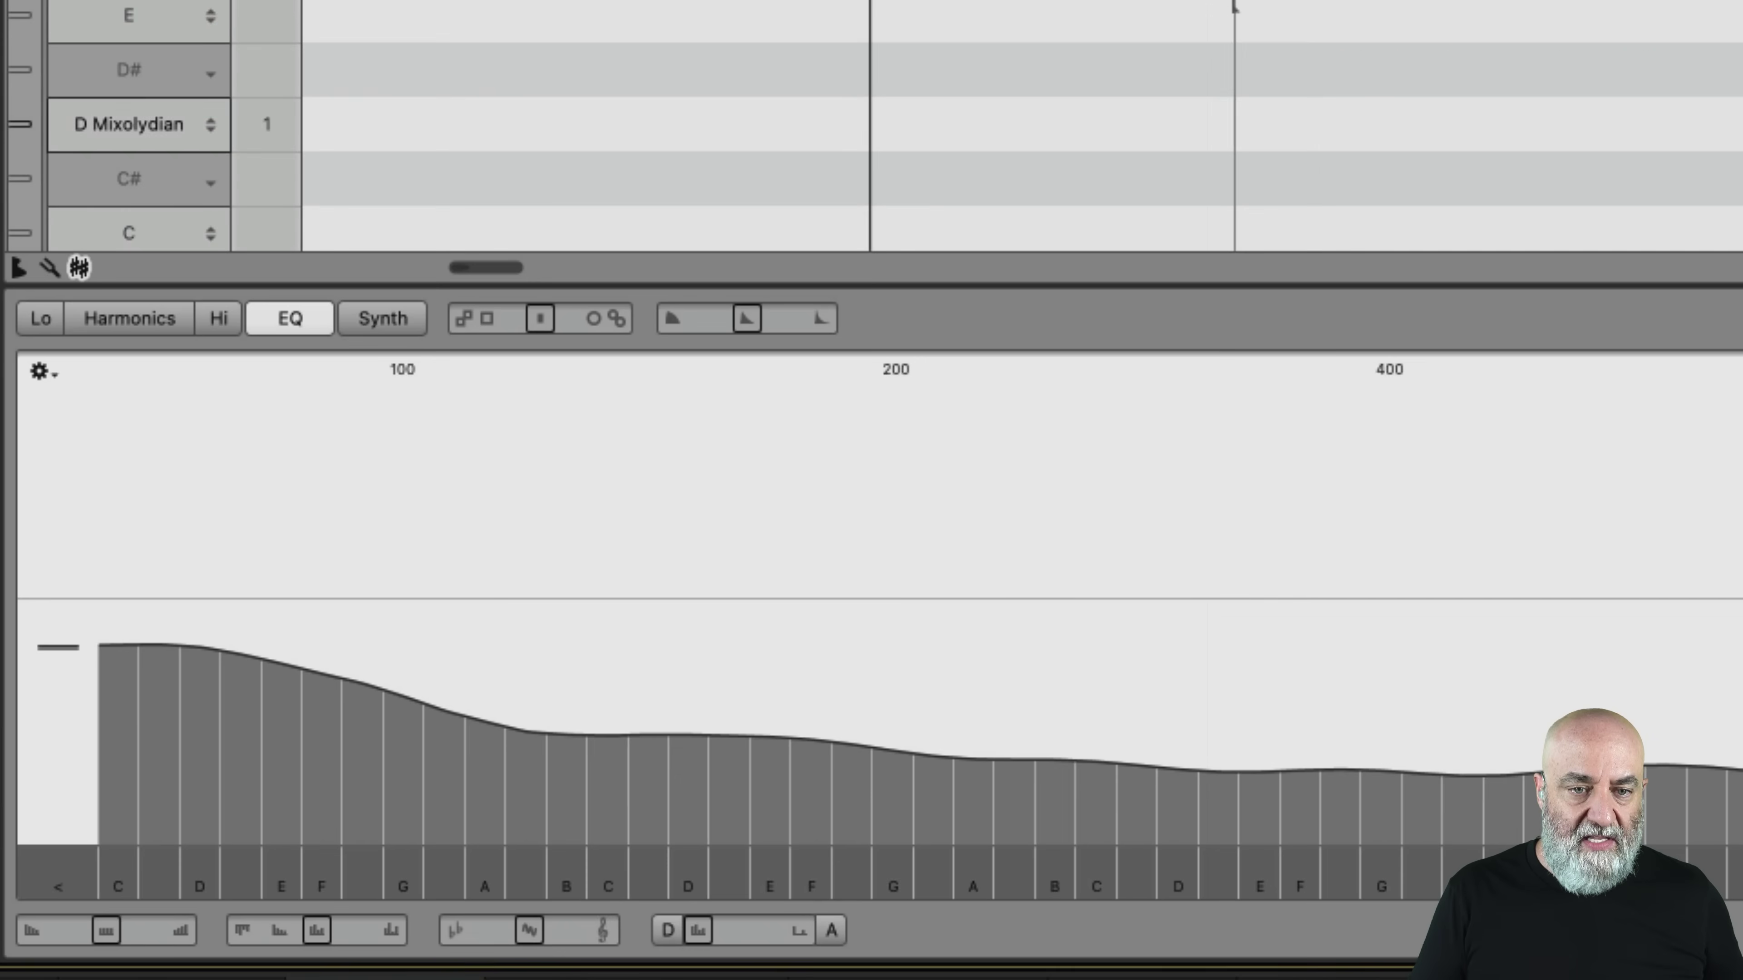
{"action": "scroll", "coordinate": [589, 591], "scroll_direction": "up", "scroll_amount": 3}
{"action": "scroll", "coordinate": [799, 478], "scroll_direction": "up", "scroll_amount": 3}
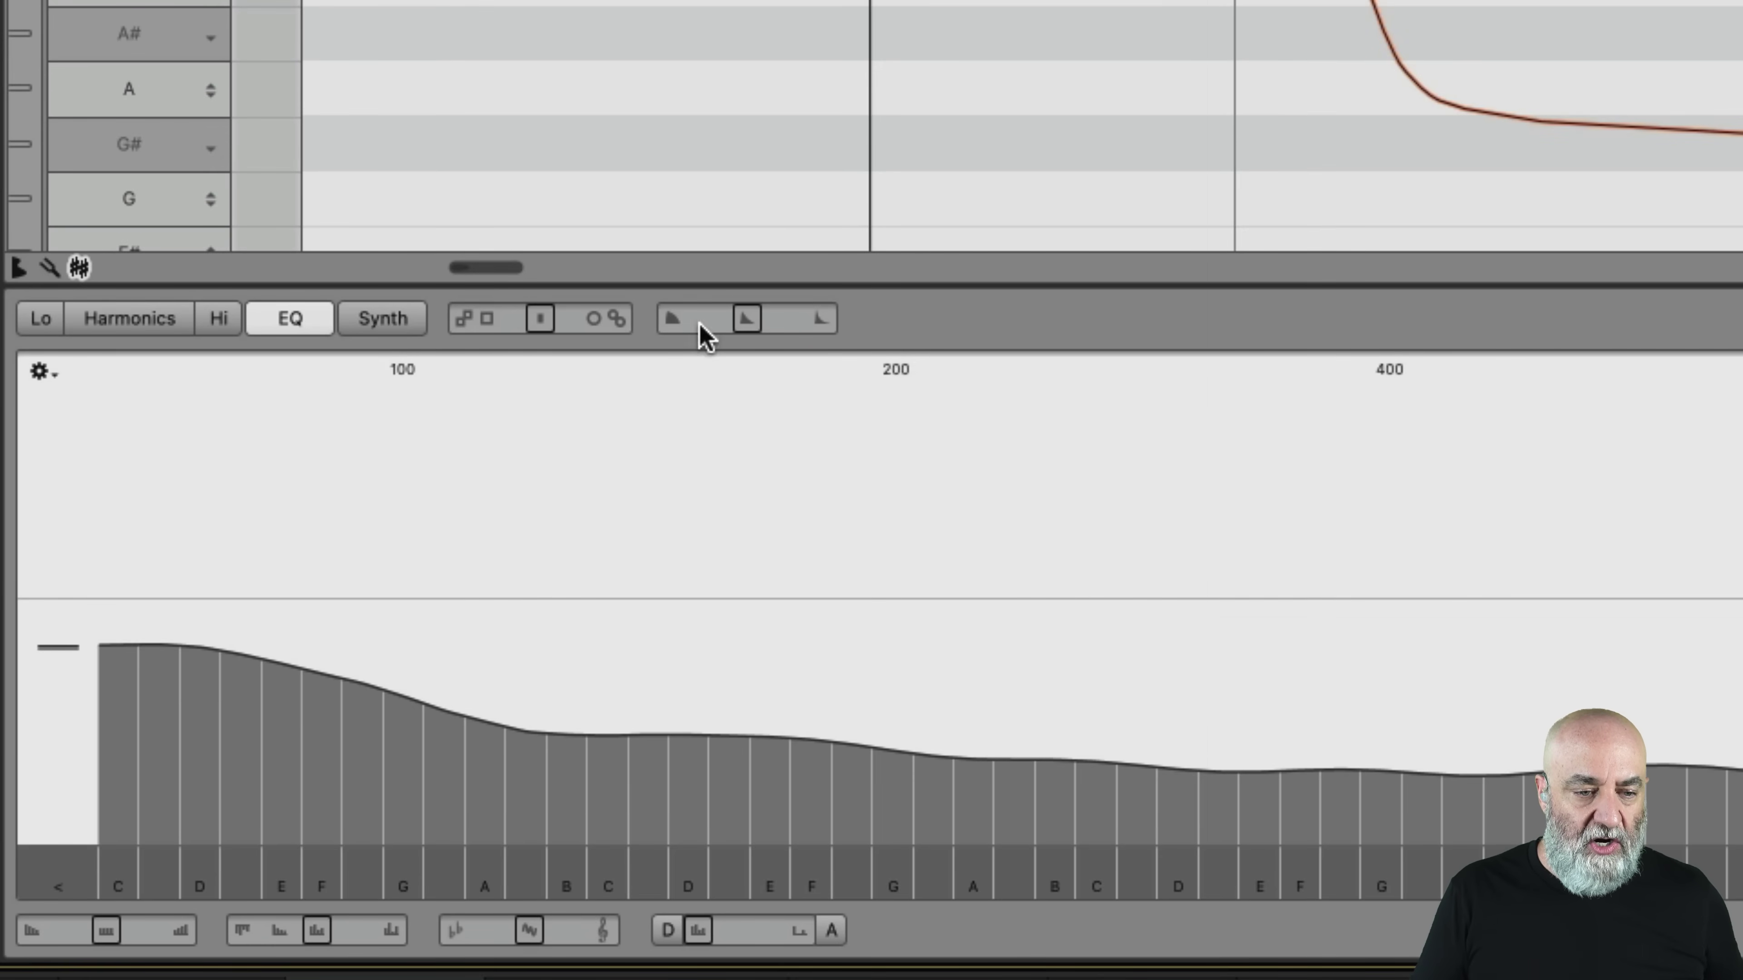
Try the EQ's Dynamics at +100 % and -100 % during playback of the kick, and reset it to 0 %
{"action": "mouse_move", "coordinate": [699, 323]}
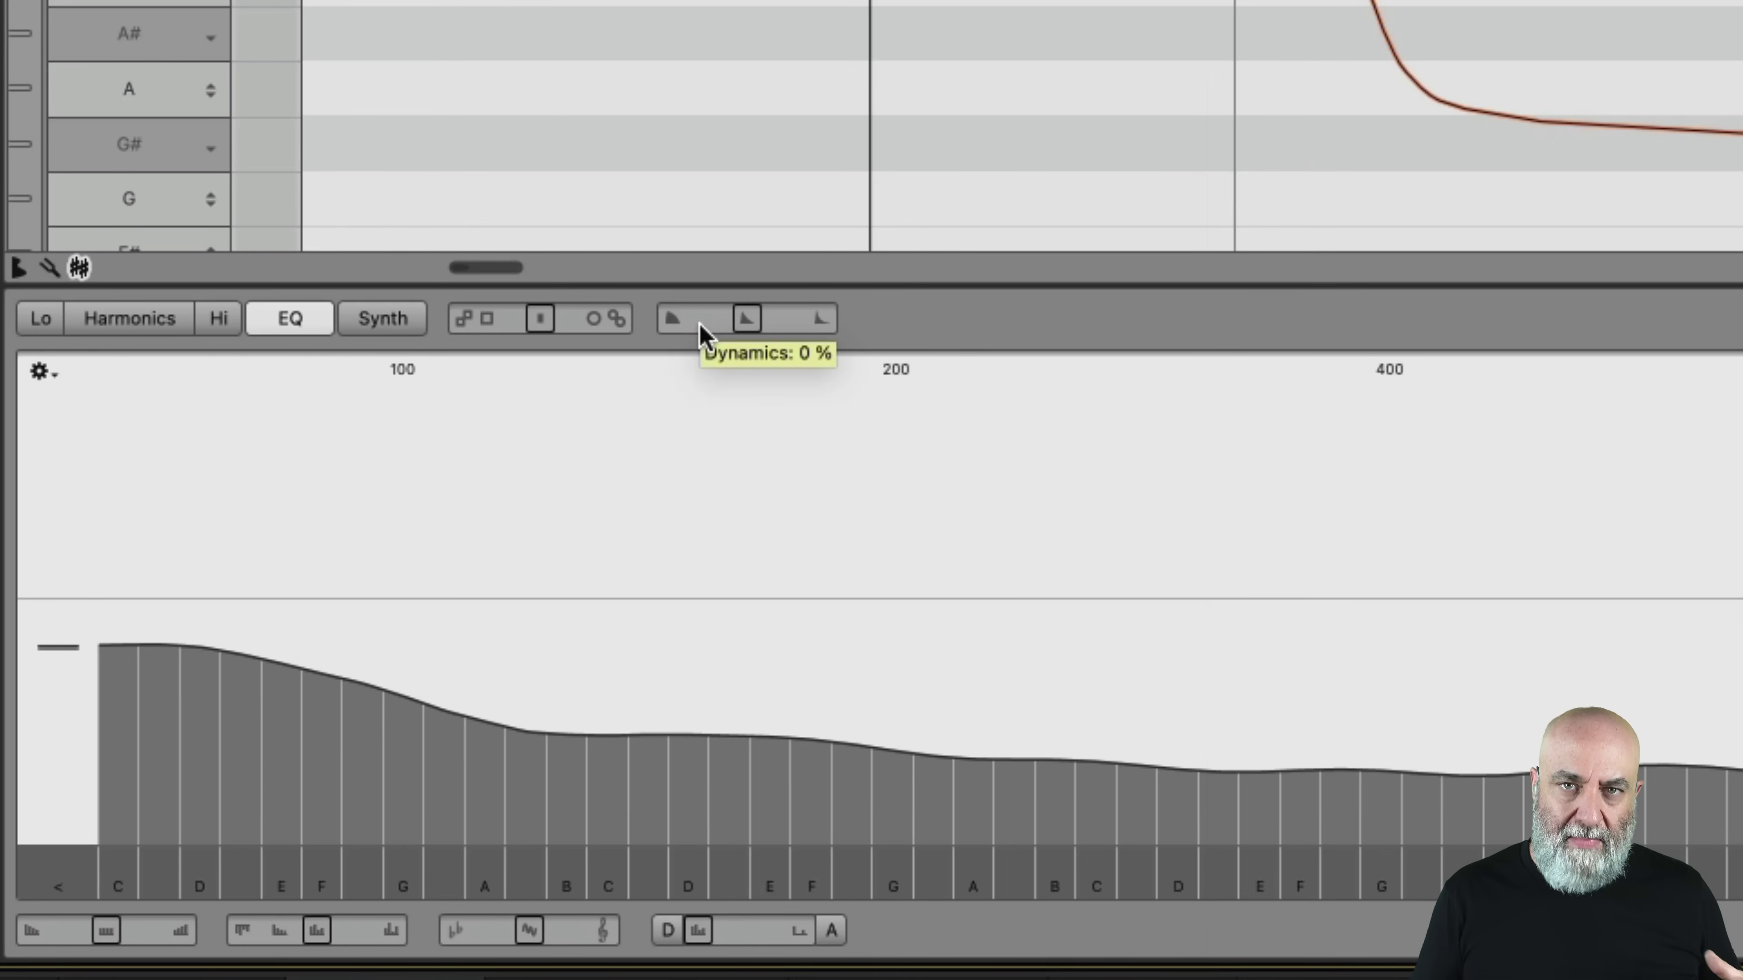
{"action": "scroll", "coordinate": [1023, 123], "scroll_direction": "down", "scroll_amount": 3}
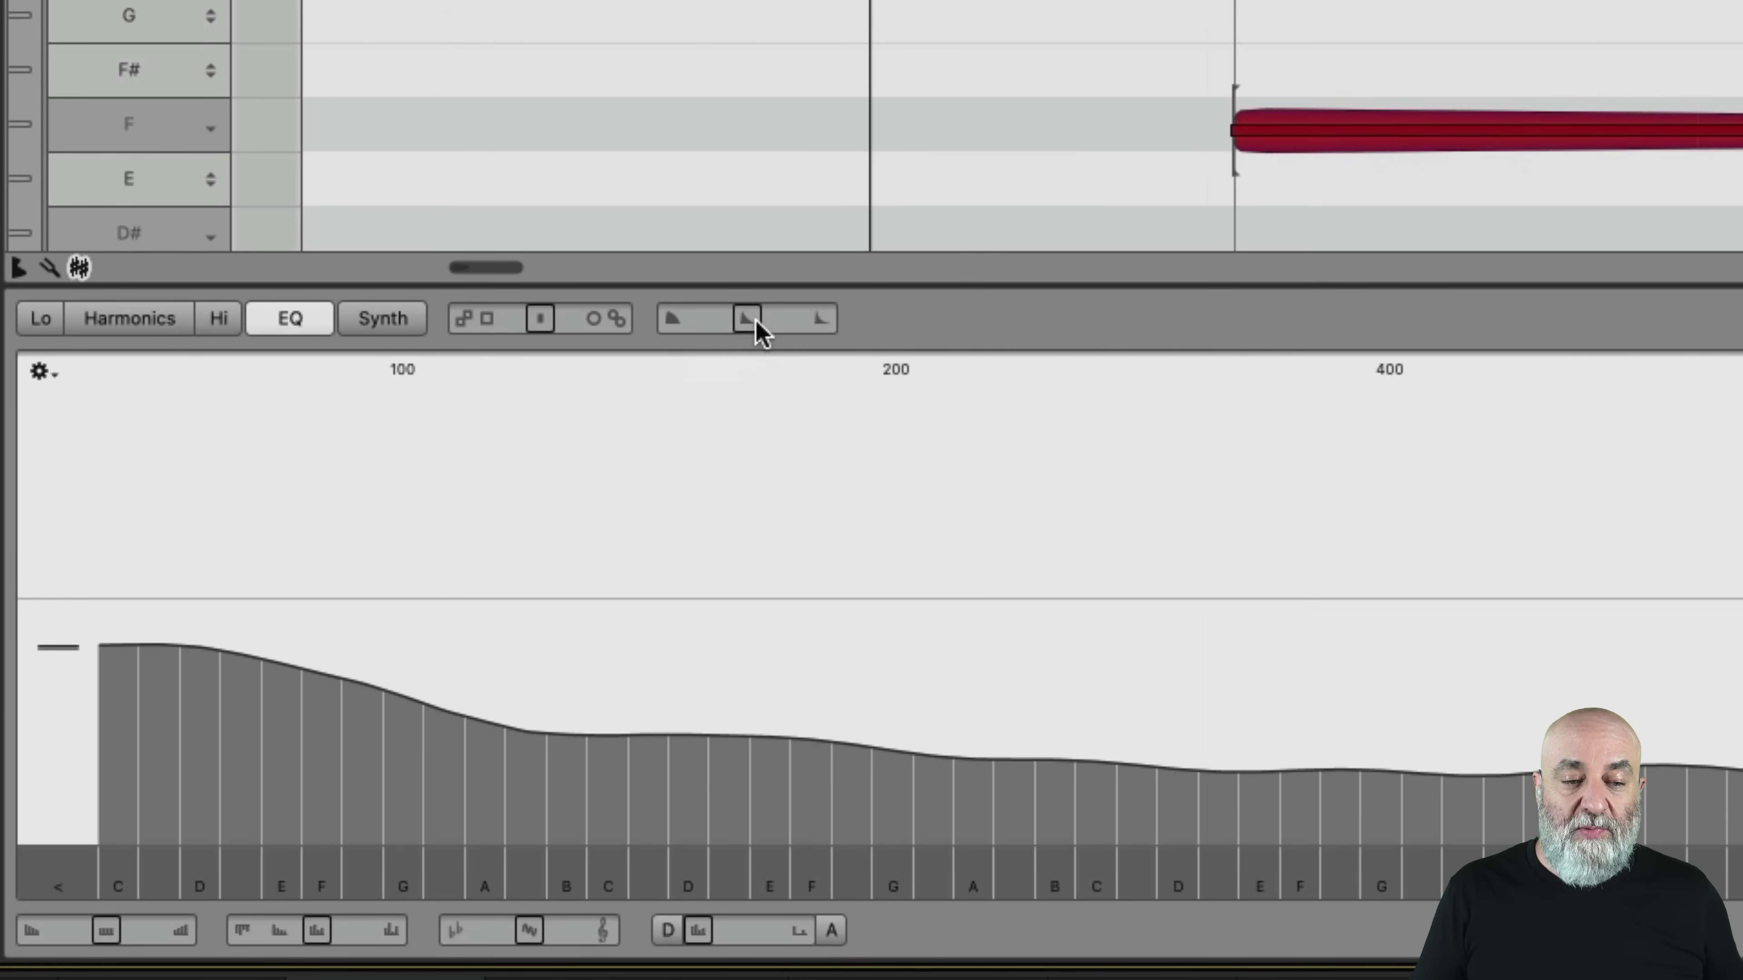
{"action": "mouse_move", "coordinate": [777, 323]}
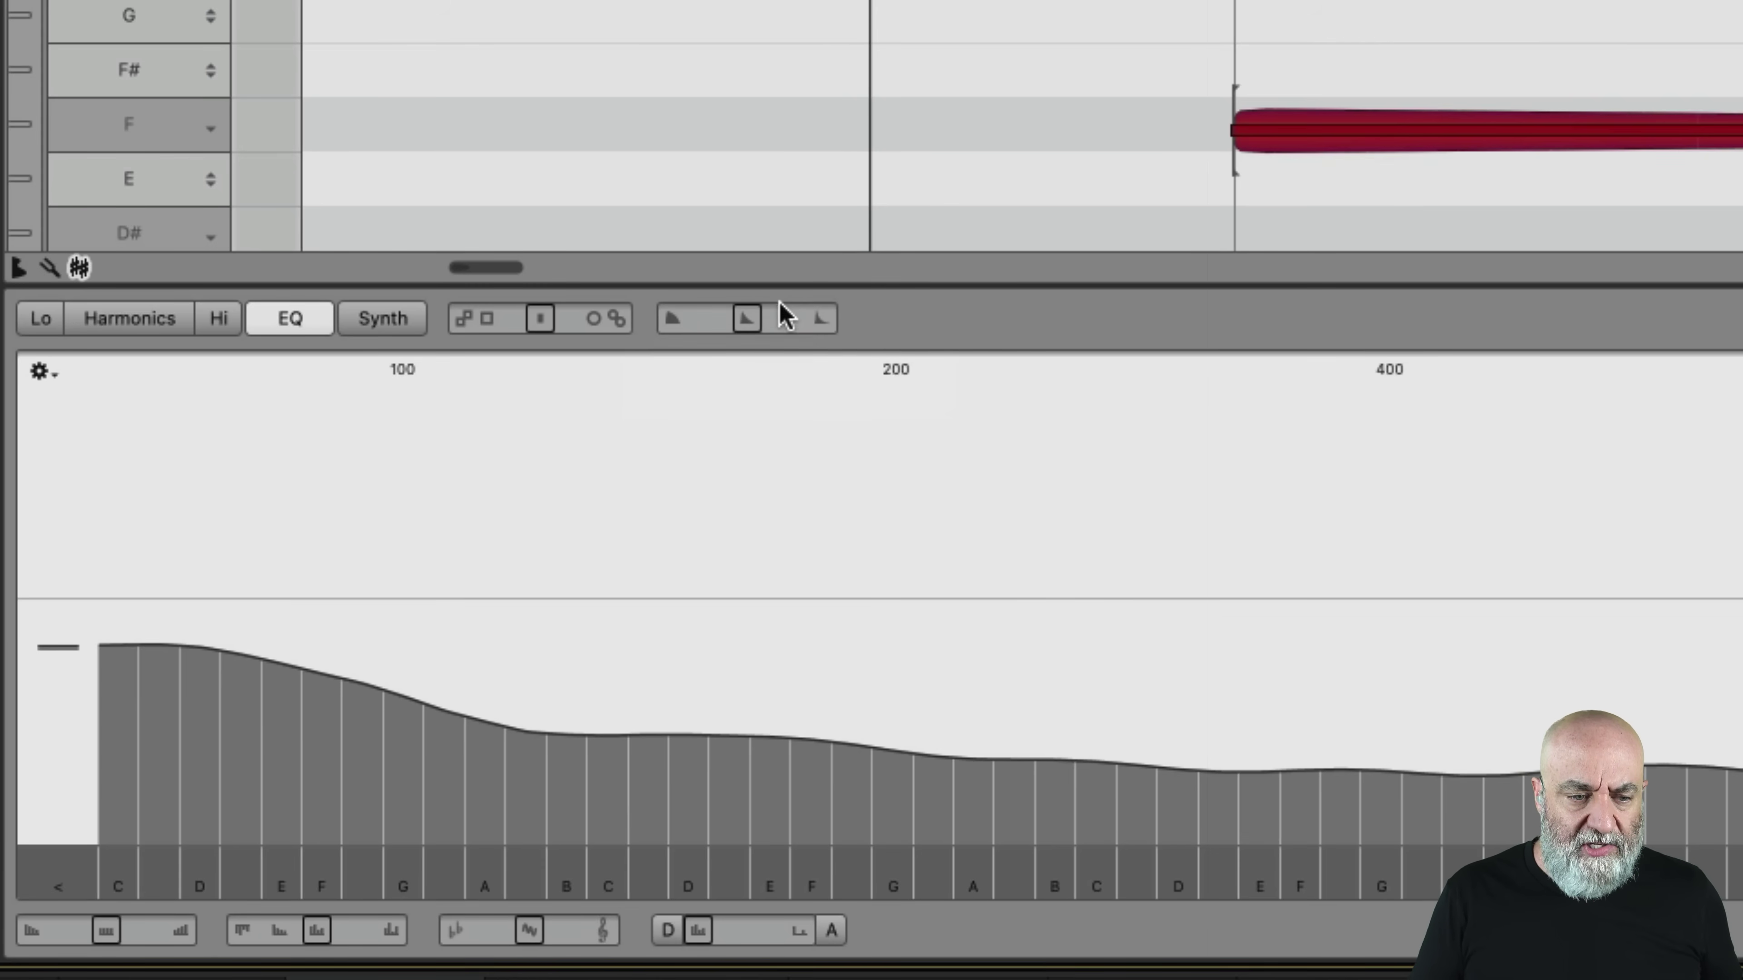
{"action": "left_click_drag", "start_coordinate": [748, 323], "coordinate": [821, 321]}
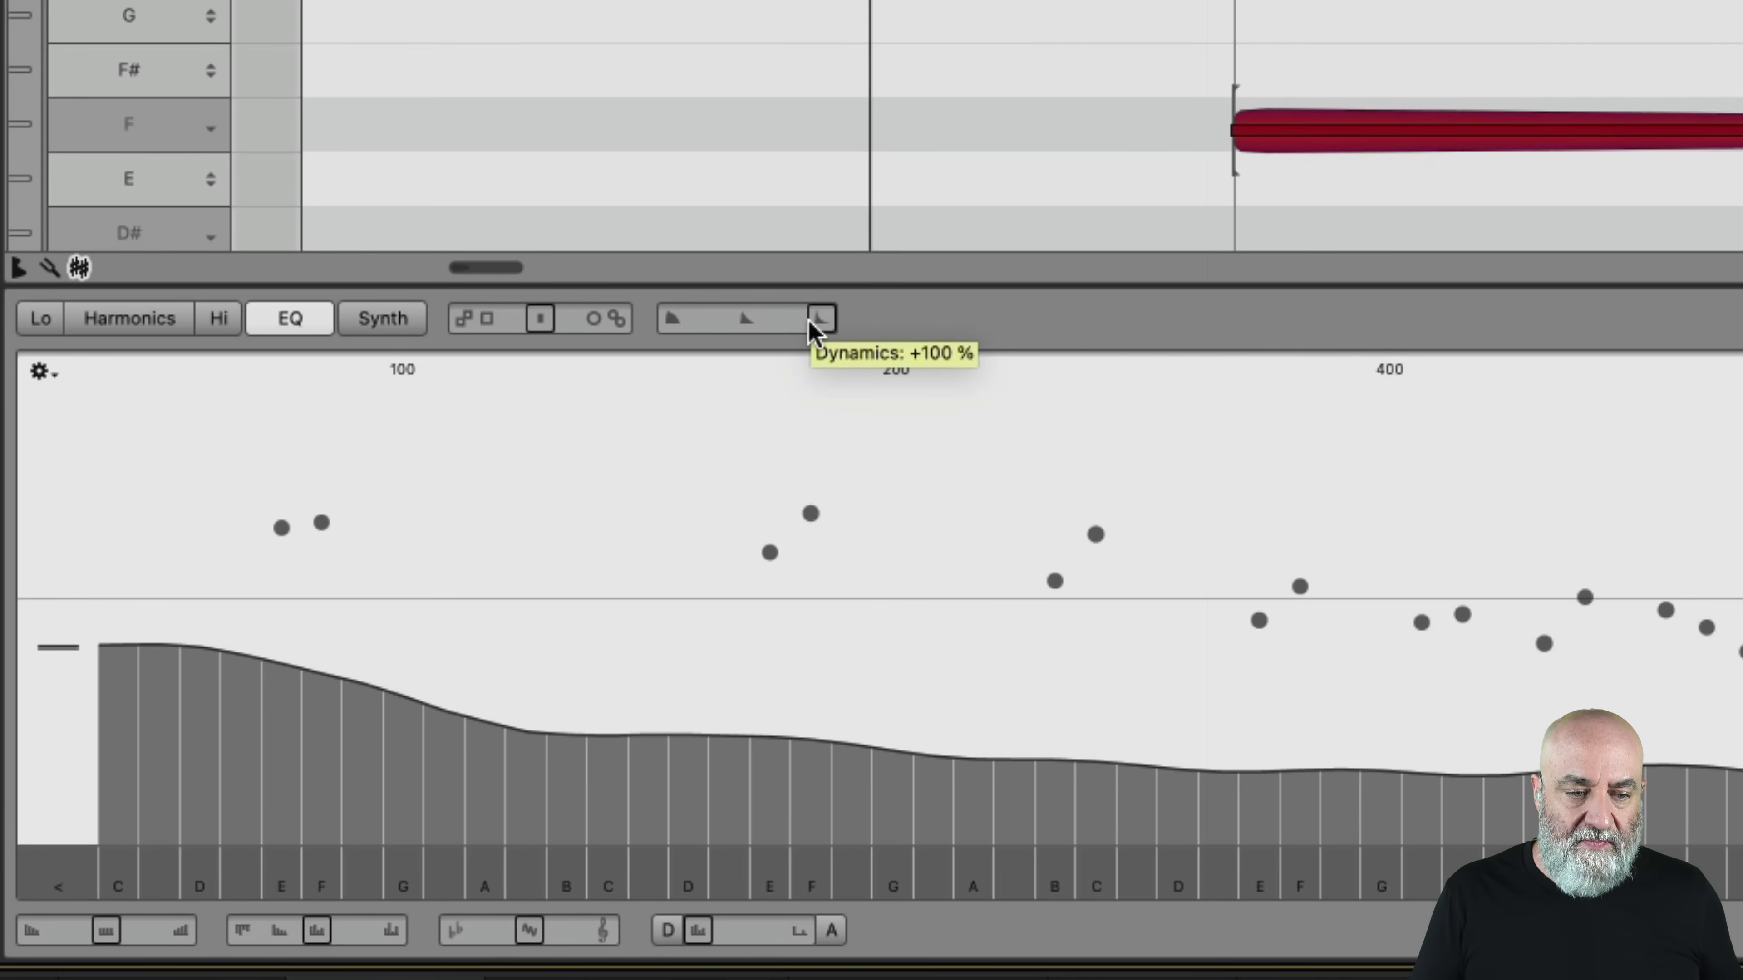
{"action": "key", "text": "space"}
{"action": "left_click_drag", "start_coordinate": [810, 324], "coordinate": [634, 401]}
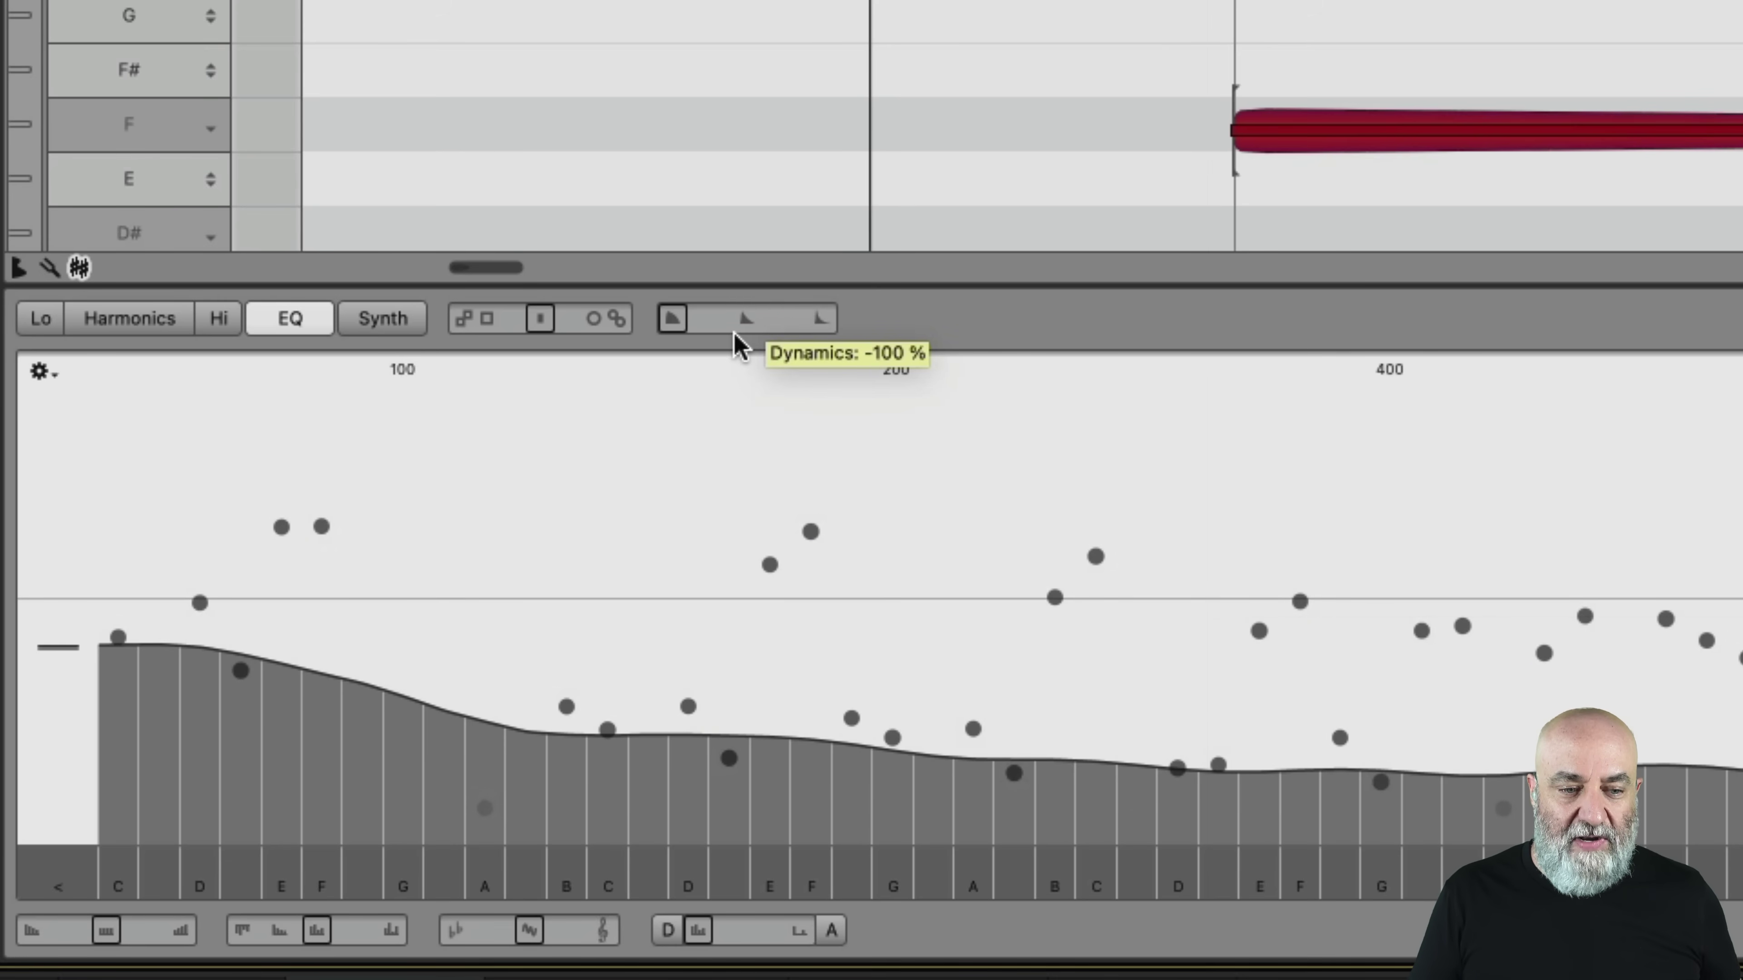
{"action": "left_click", "coordinate": [746, 319]}
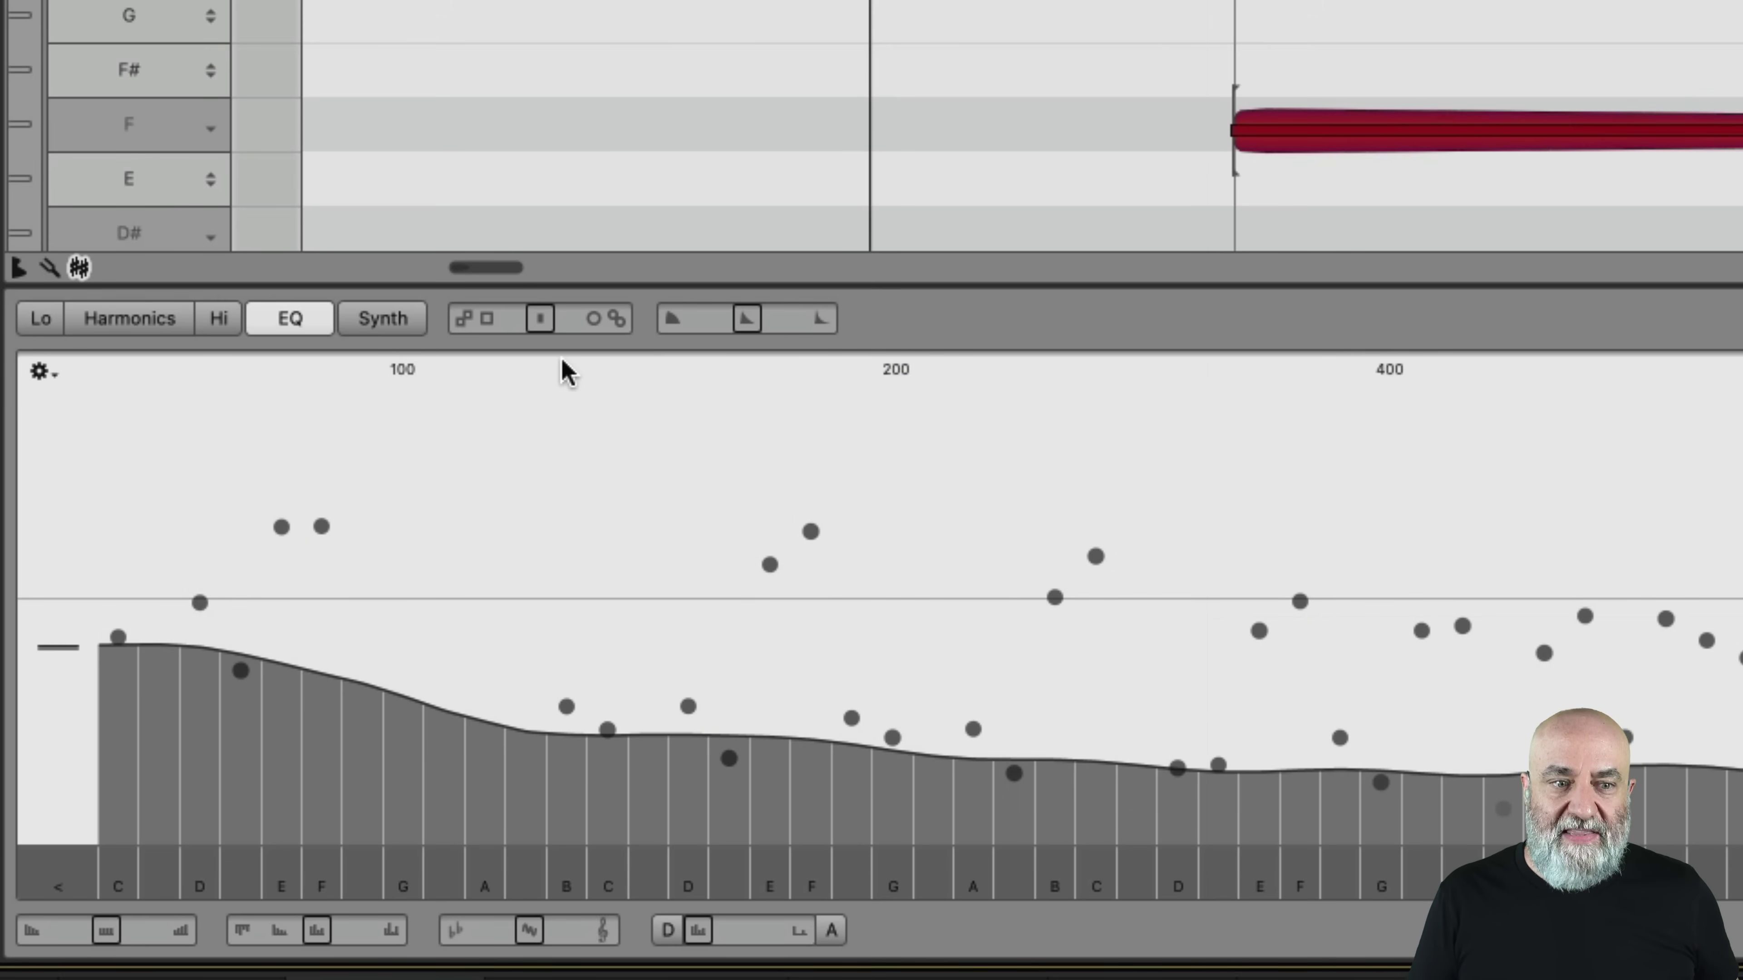
Switch to the Harmonics, raise Brilliance slightly and try Dynamics at +100 % during playback, resetting Dynamics to 0 %
{"action": "left_click", "coordinate": [157, 331]}
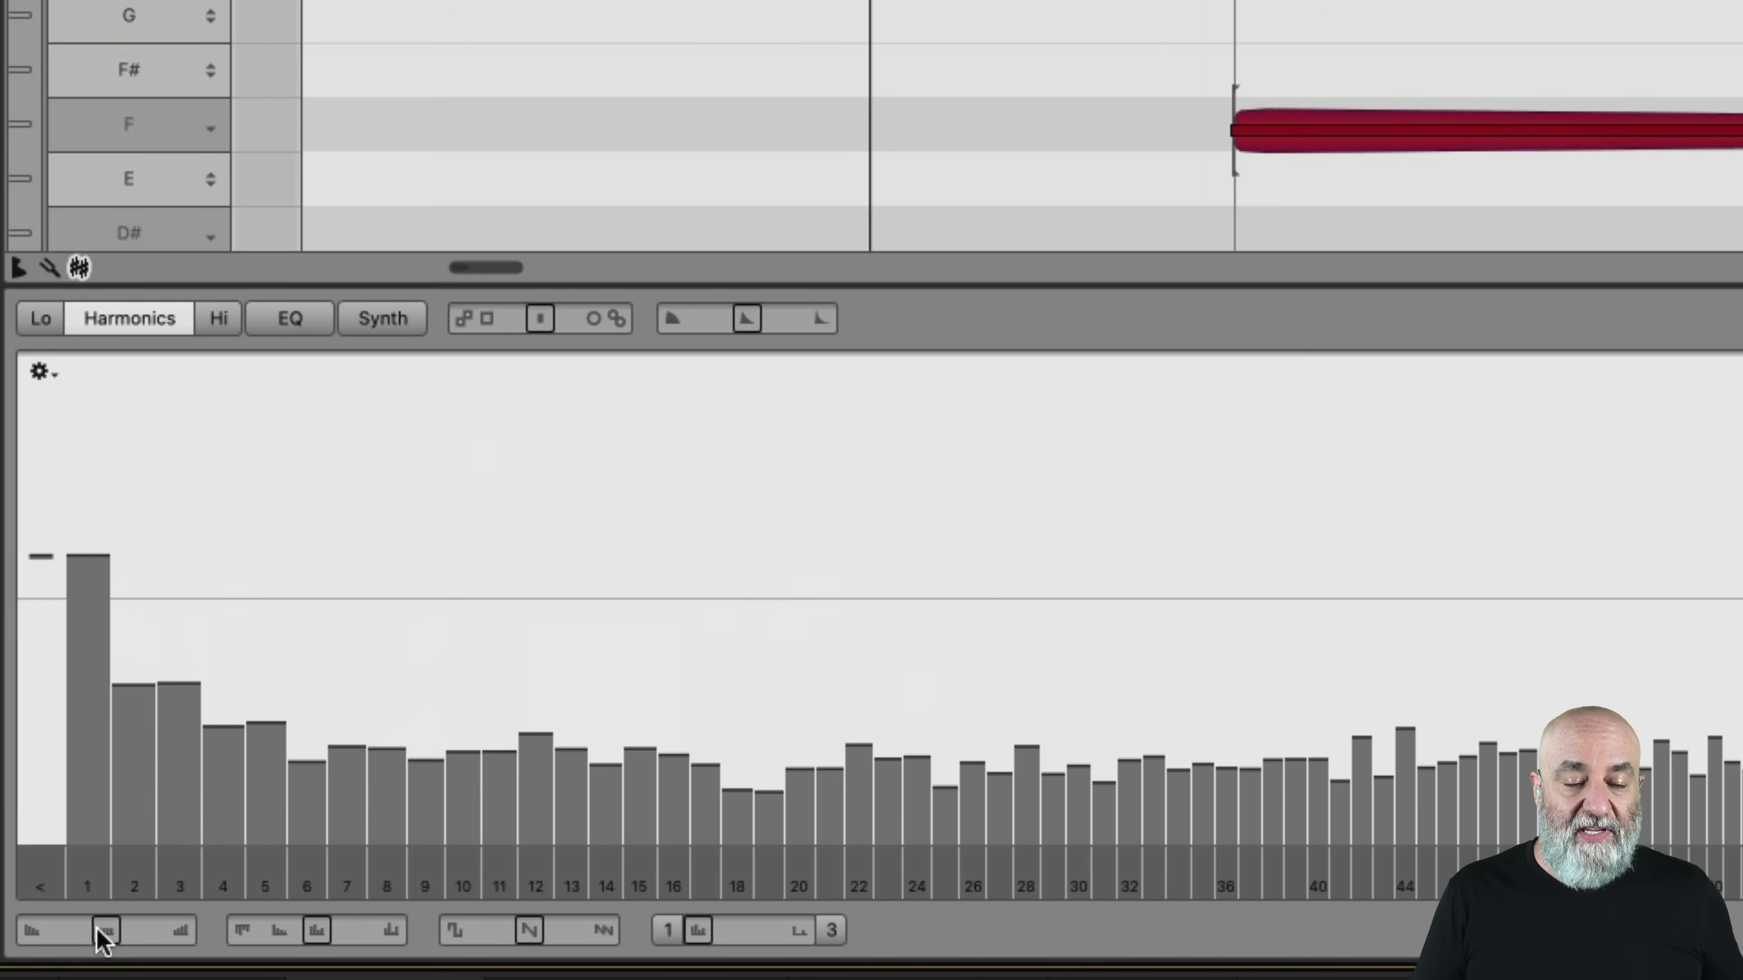
{"action": "mouse_move", "coordinate": [103, 940]}
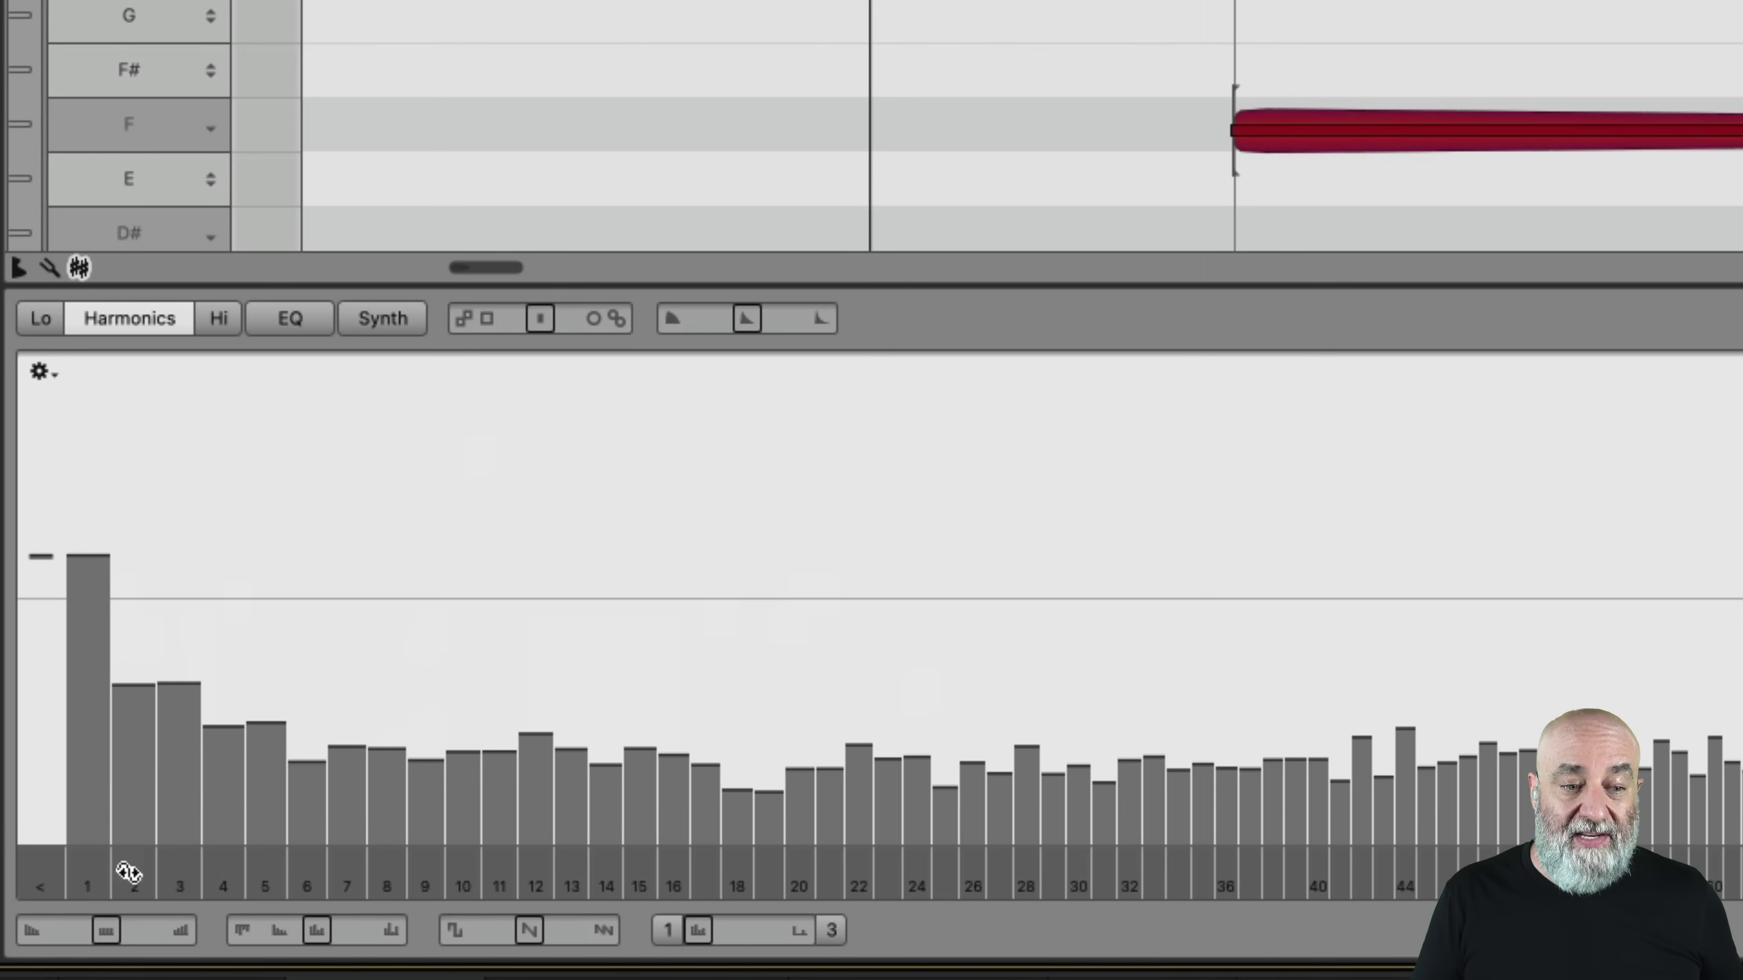
{"action": "mouse_move", "coordinate": [119, 934]}
{"action": "left_mouse_down"}
{"action": "mouse_move", "coordinate": [202, 937]}
{"action": "mouse_move", "coordinate": [129, 947]}
{"action": "left_mouse_up"}
{"action": "key", "text": "space"}
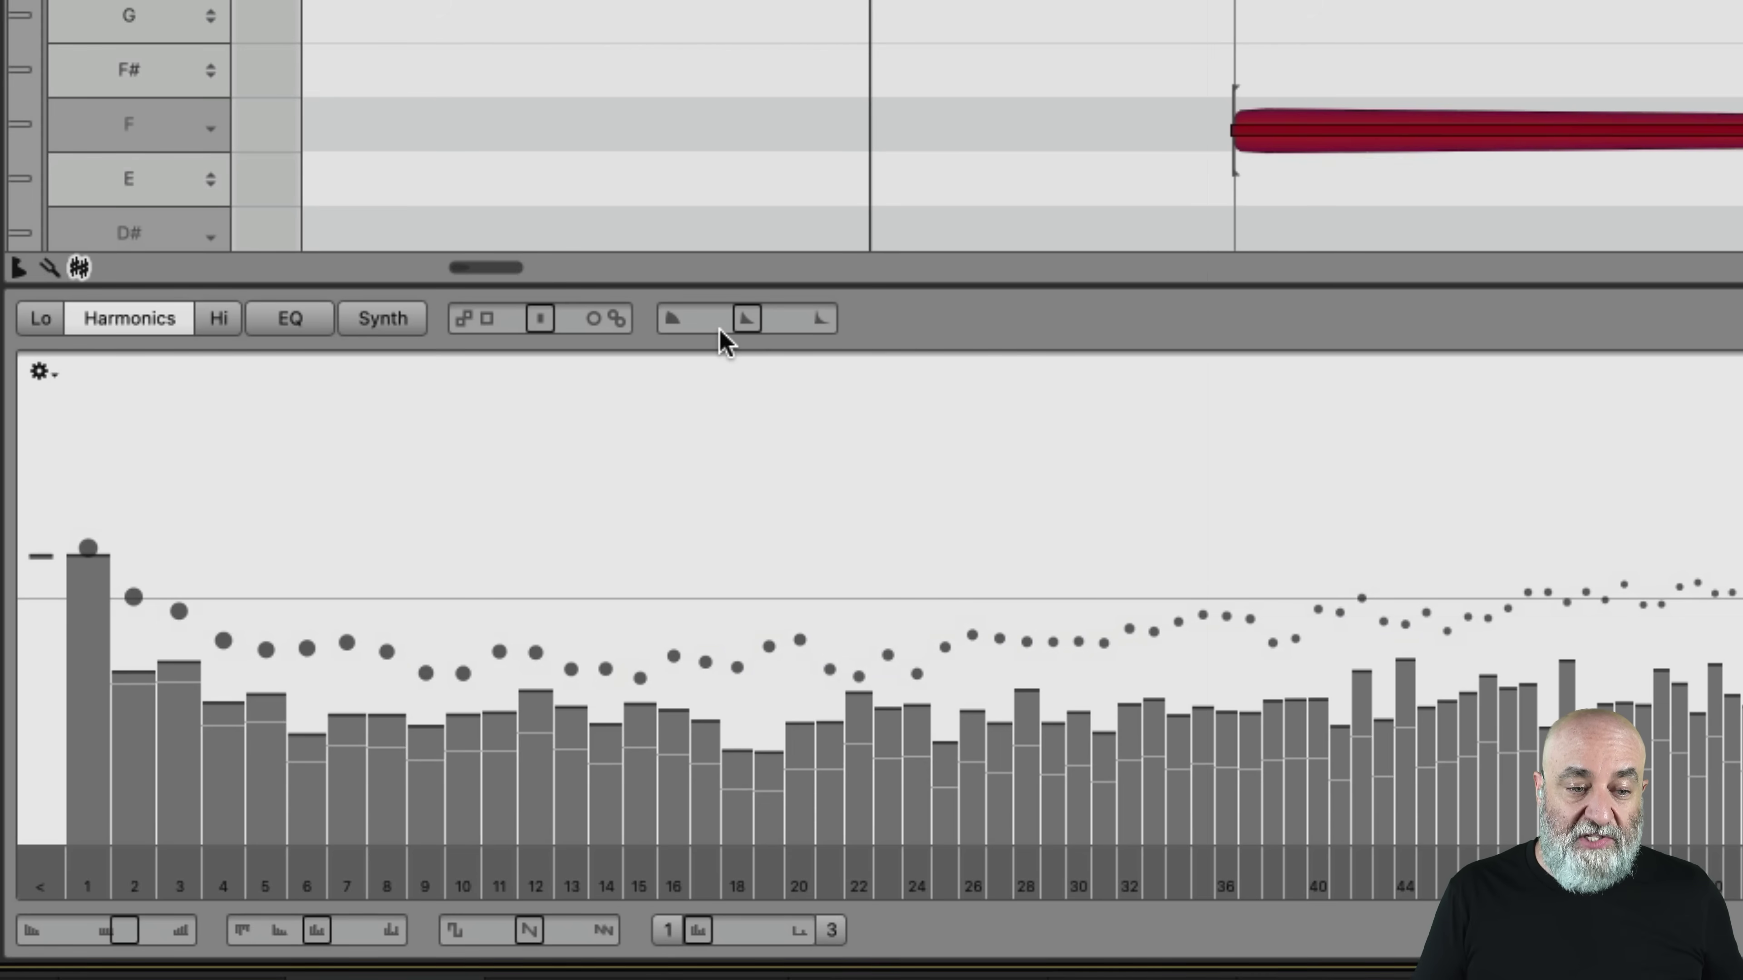
{"action": "mouse_move", "coordinate": [751, 322]}
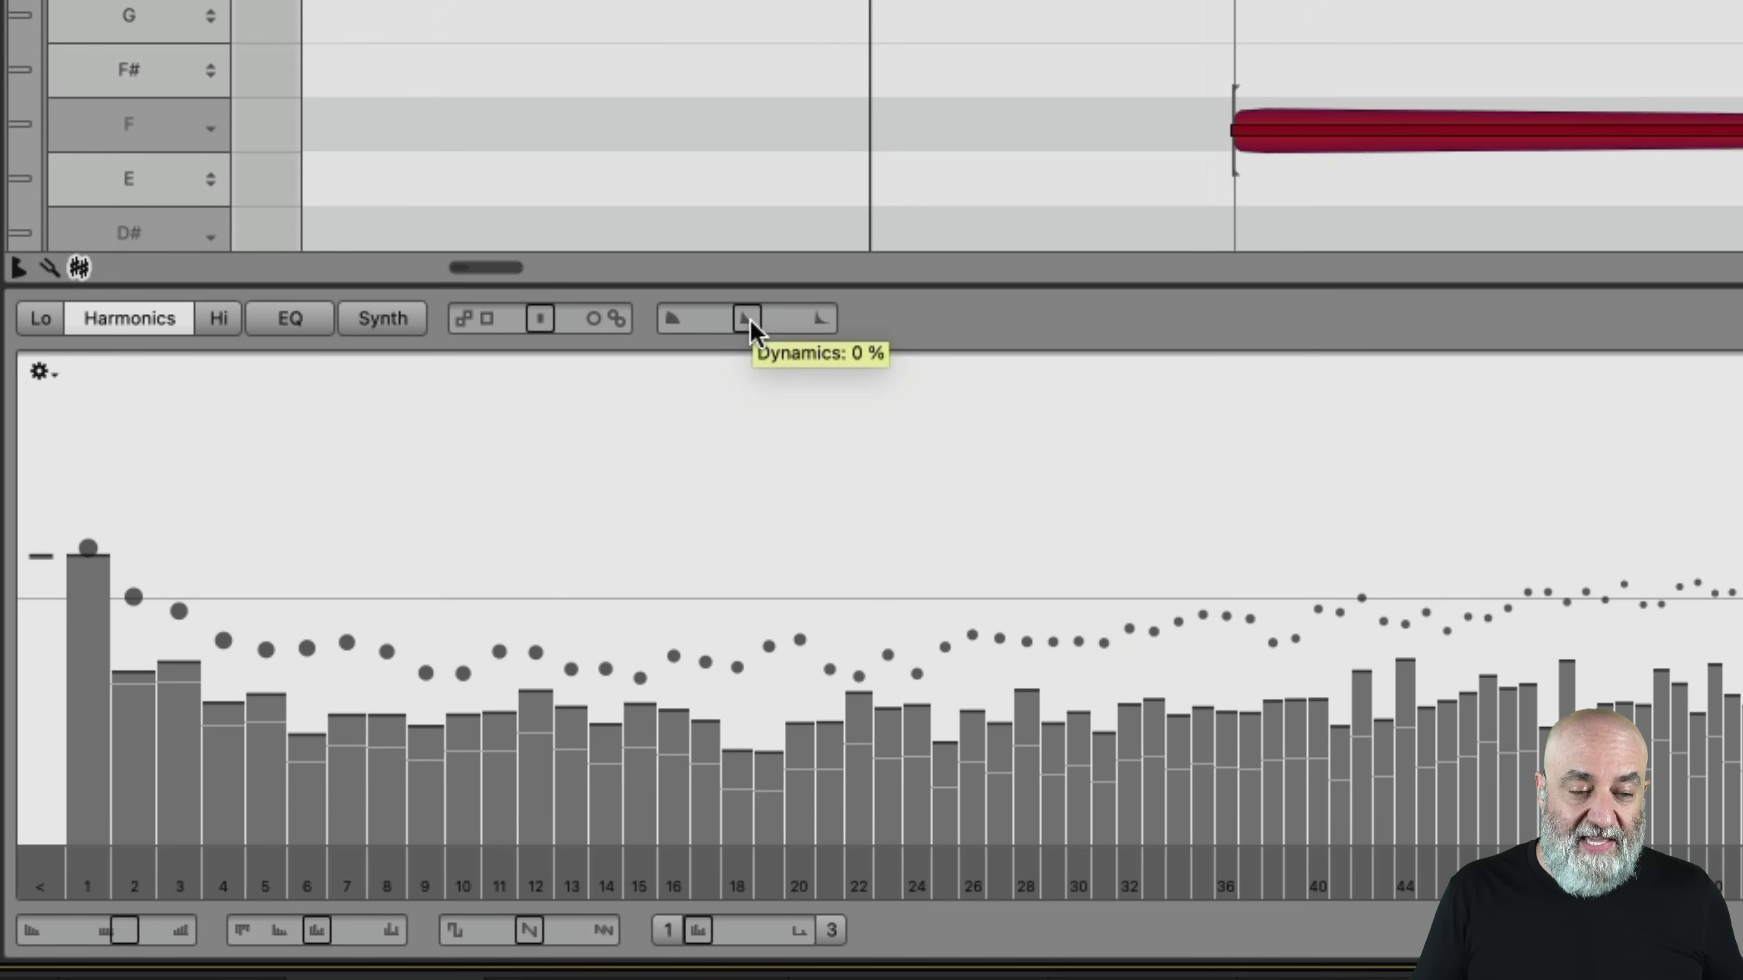
{"action": "left_click_drag", "start_coordinate": [753, 330], "coordinate": [1263, 333]}
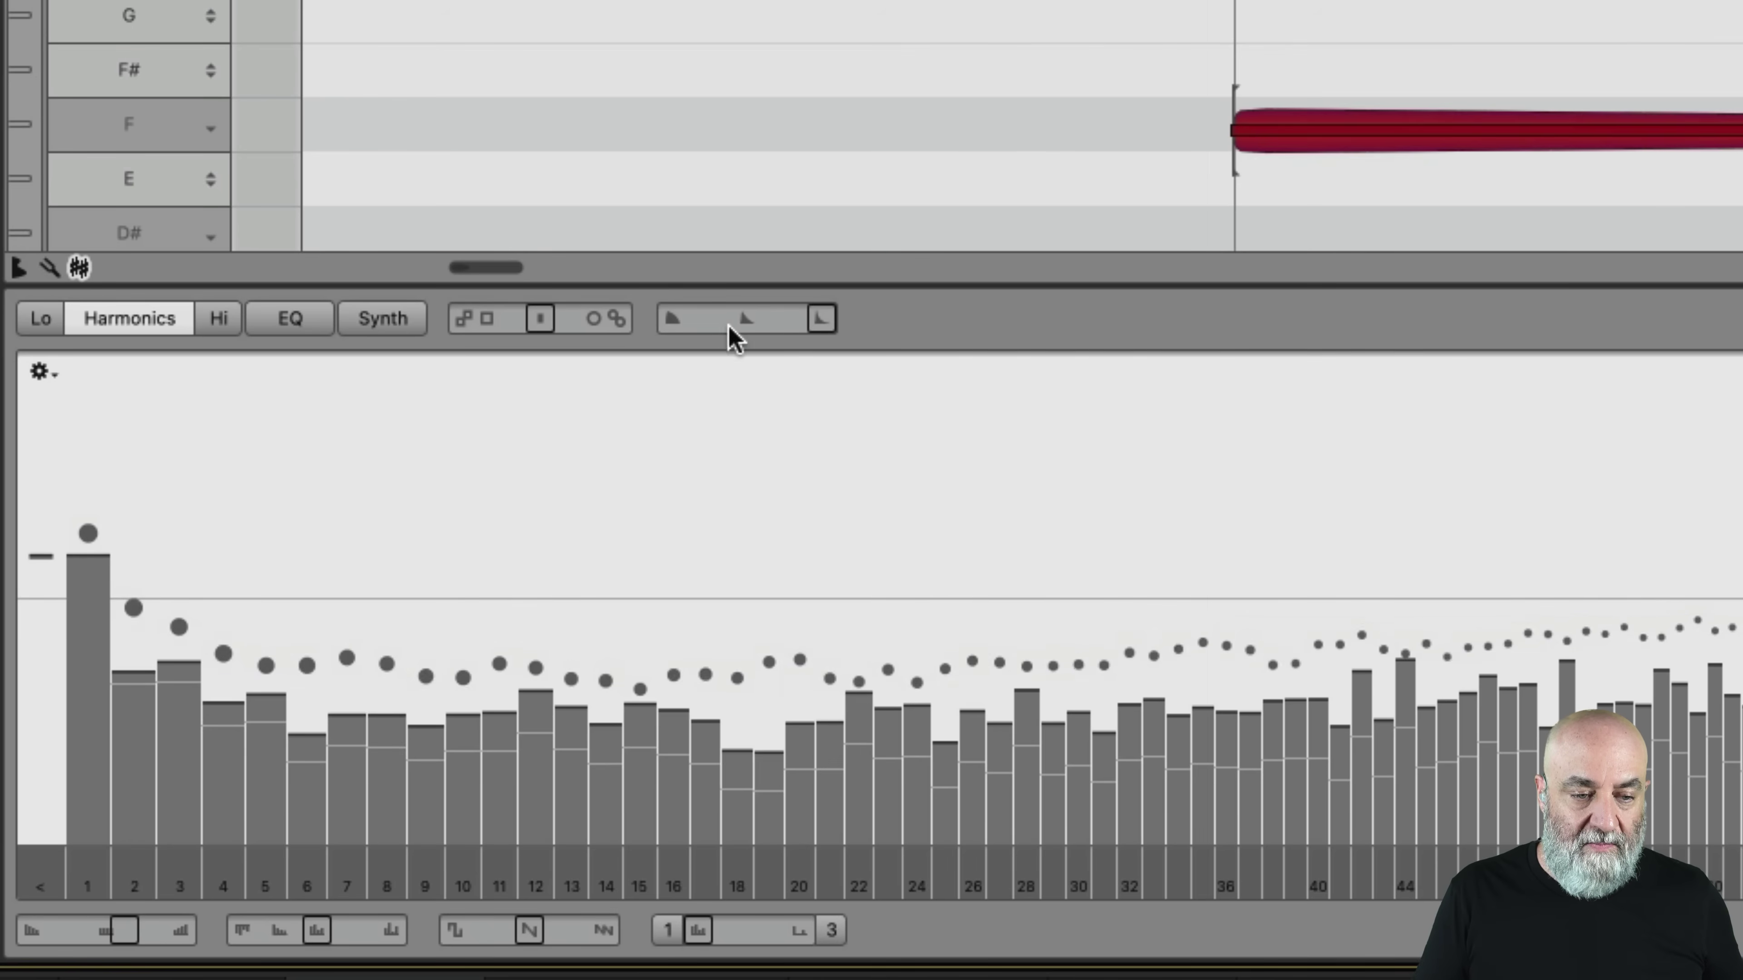
{"action": "left_click", "coordinate": [747, 323]}
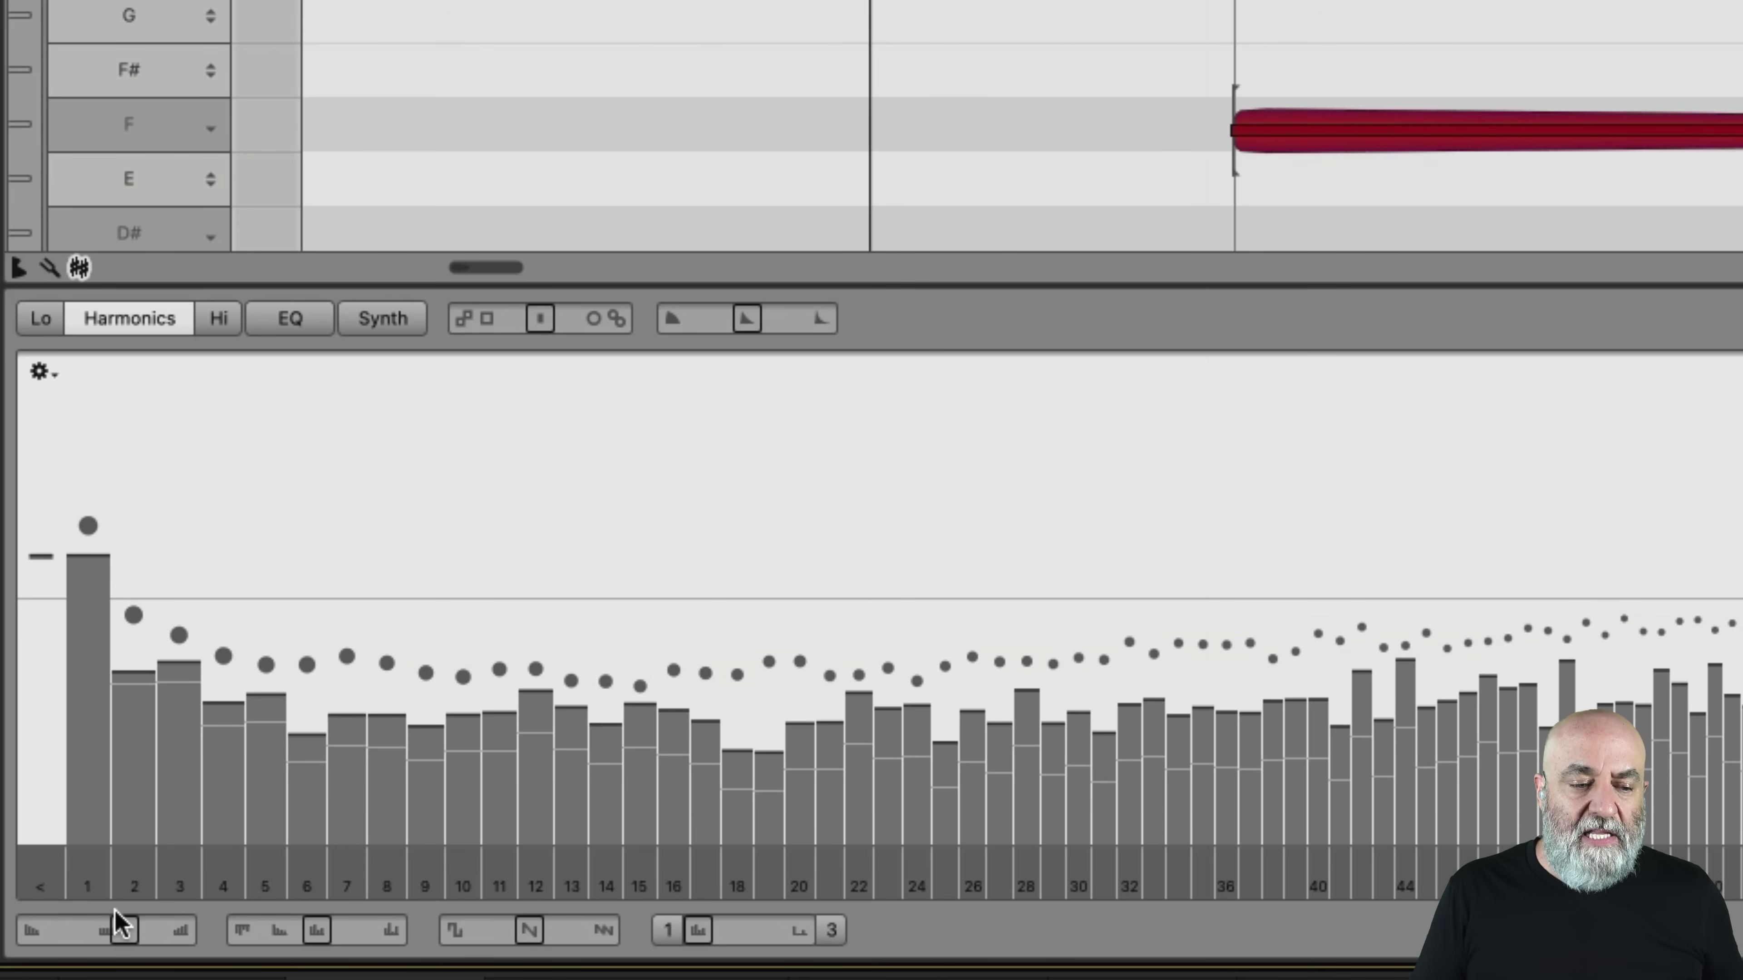
Try the harmonics with Brilliance at its minimum and Dynamics at +100 % during playback, and reset both
{"action": "mouse_move", "coordinate": [121, 938]}
{"action": "left_click_drag", "start_coordinate": [121, 937], "coordinate": [7, 971]}
{"action": "key", "text": "space"}
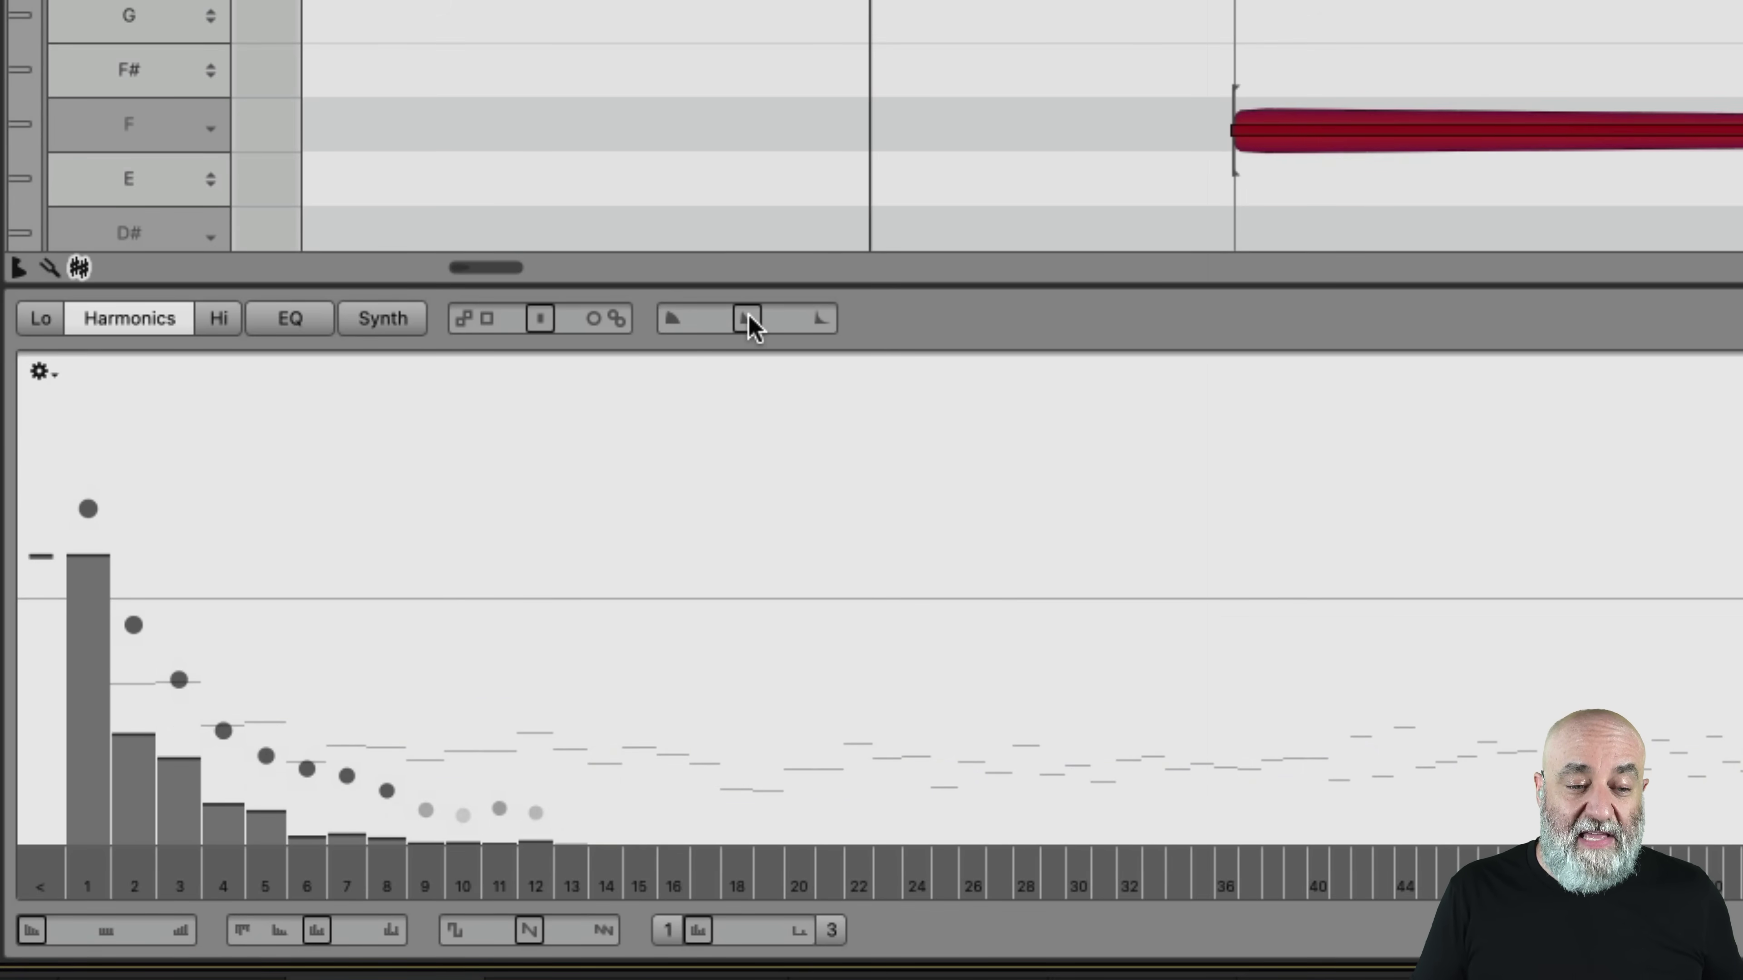
{"action": "mouse_move", "coordinate": [748, 318]}
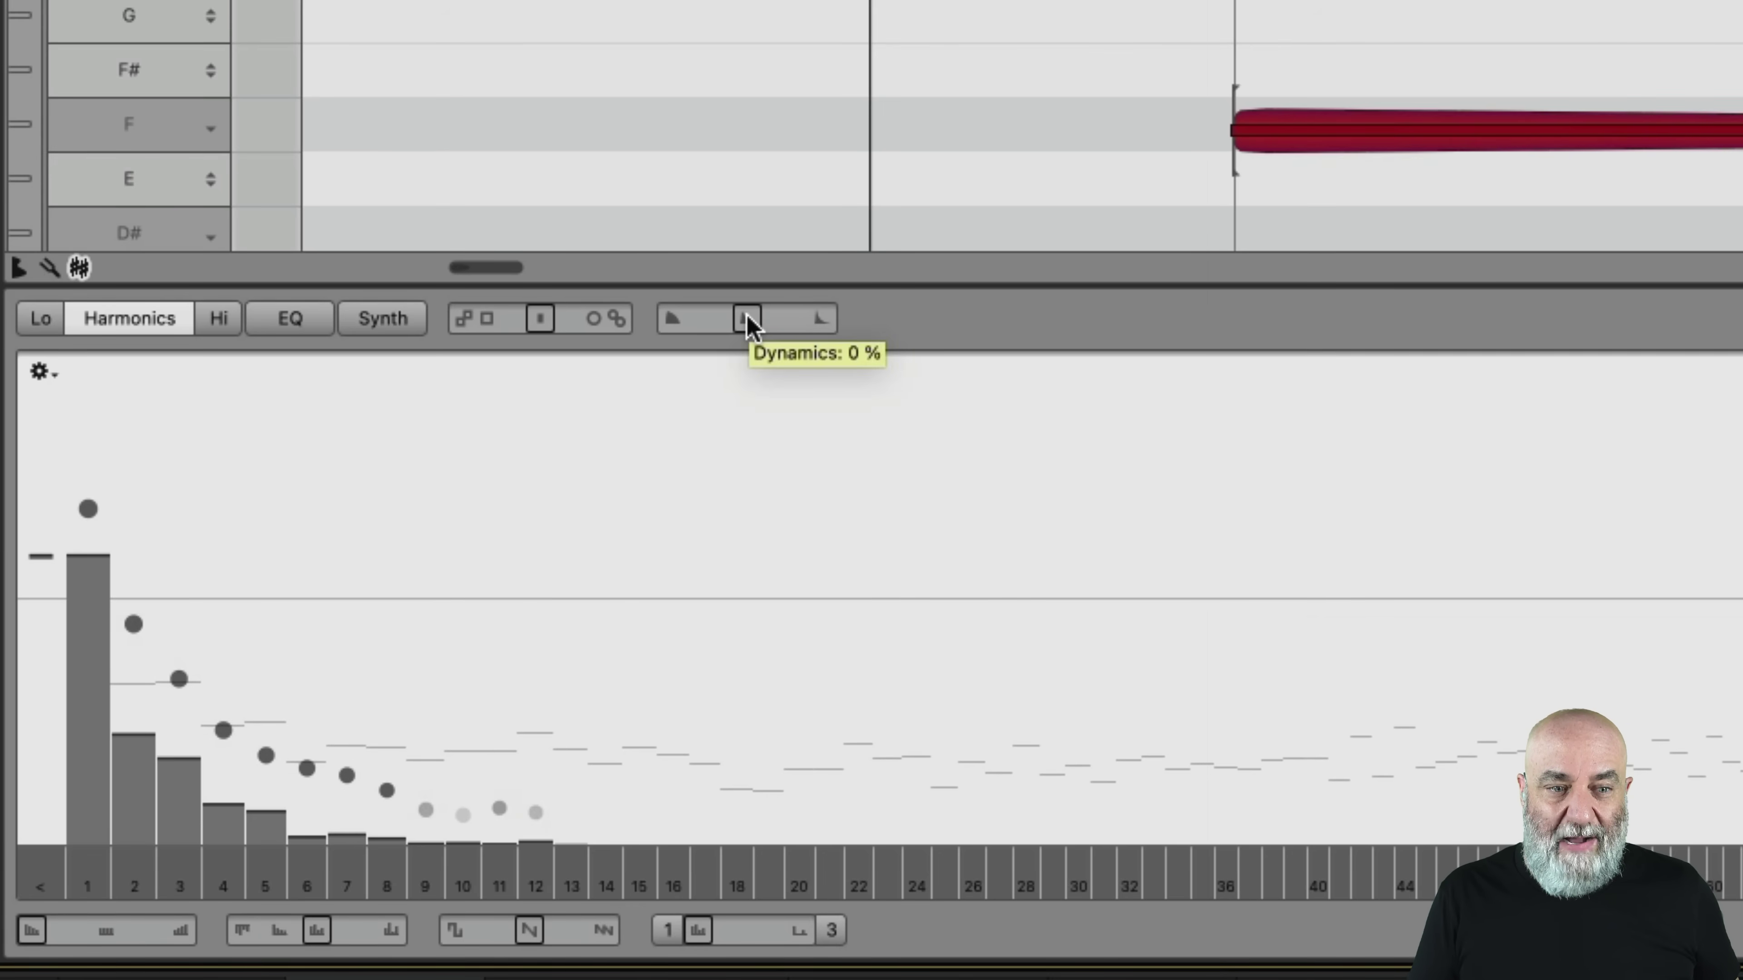
{"action": "left_click_drag", "start_coordinate": [748, 318], "coordinate": [875, 337]}
{"action": "key", "text": "space"}
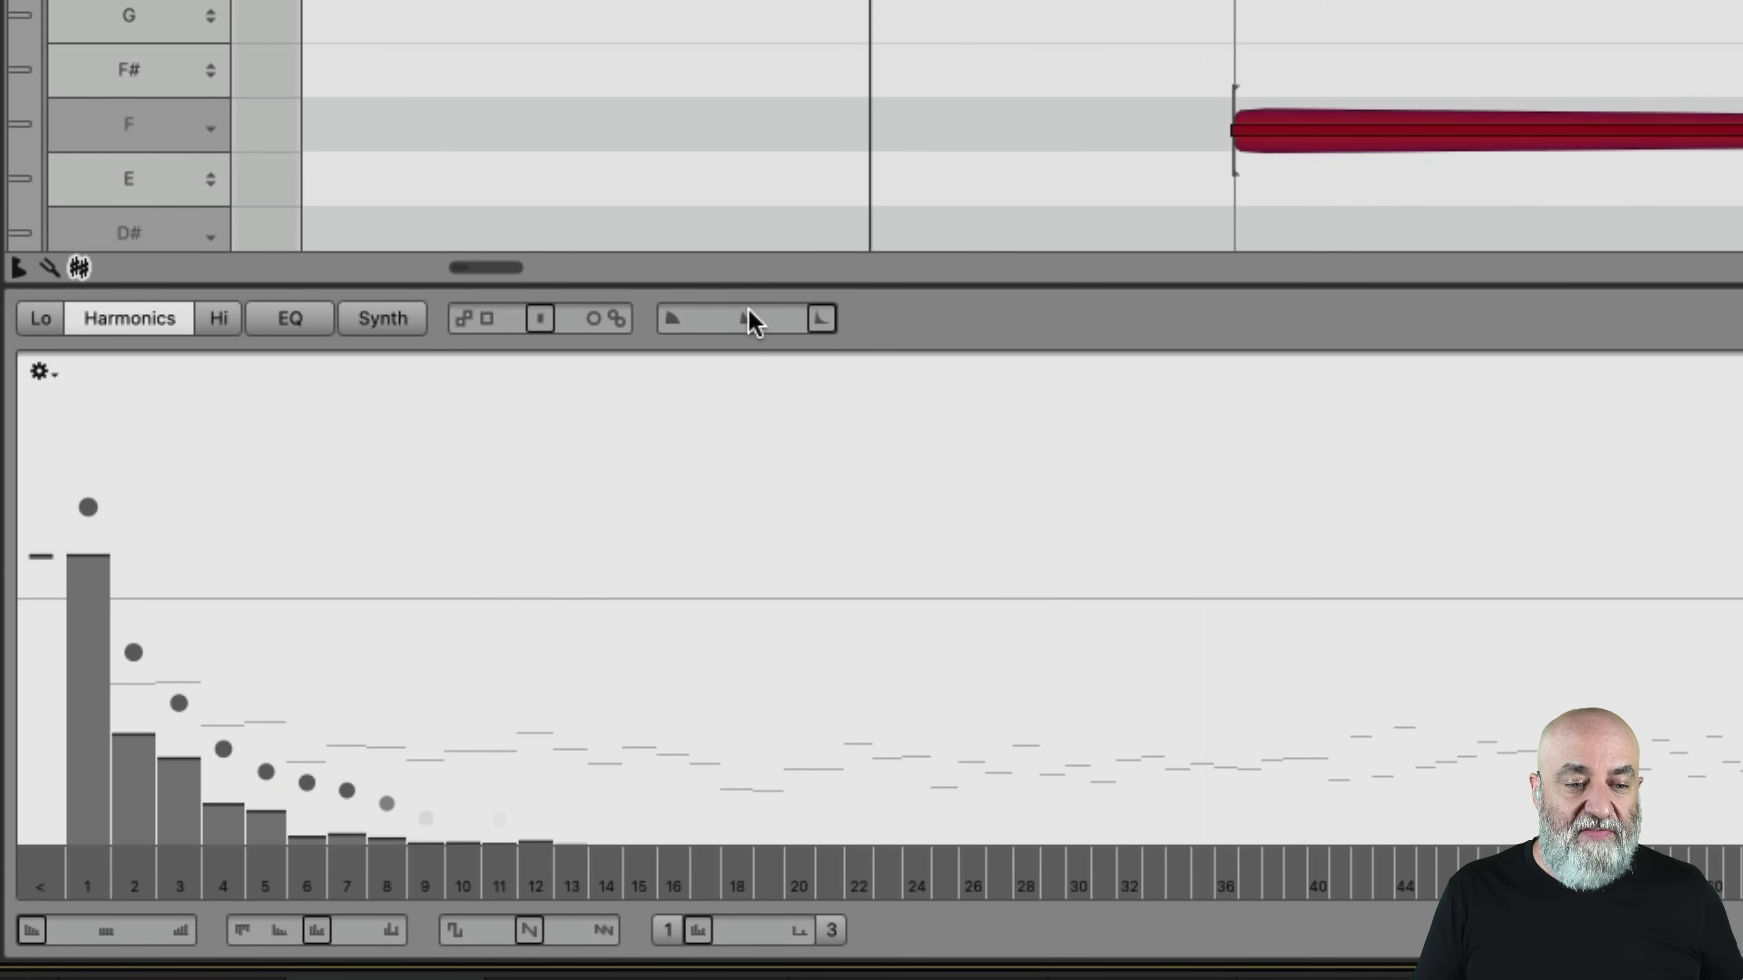
{"action": "left_click", "coordinate": [748, 314]}
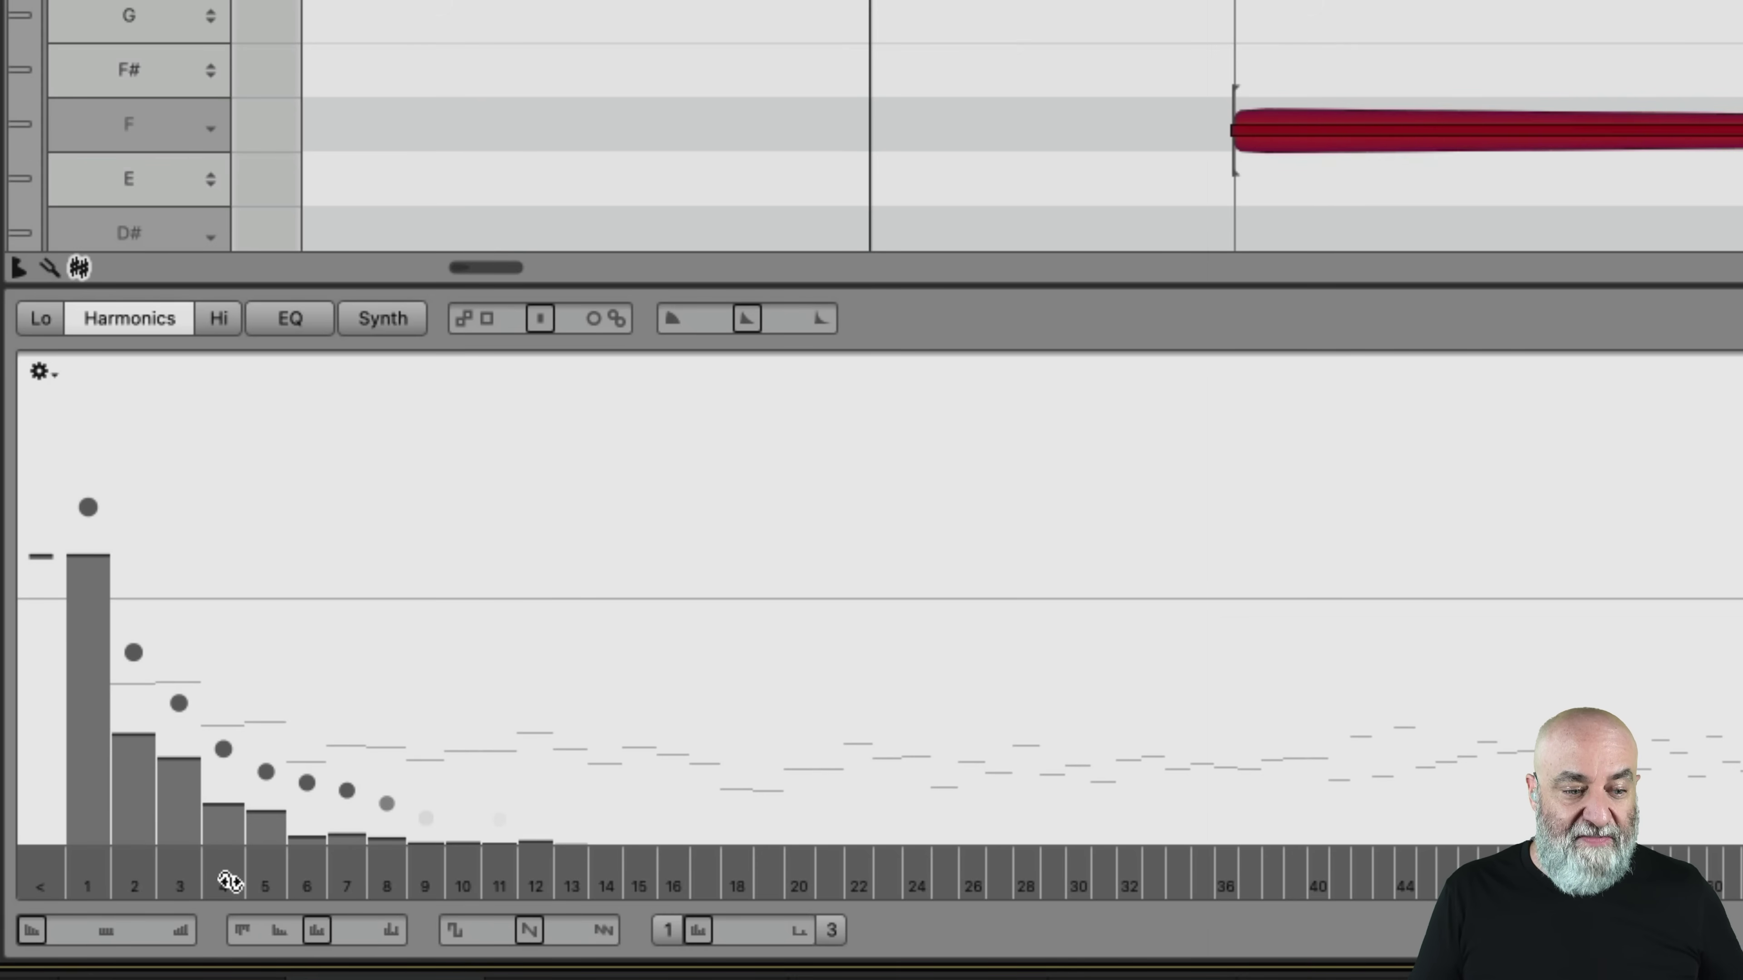
{"action": "left_click", "coordinate": [103, 928]}
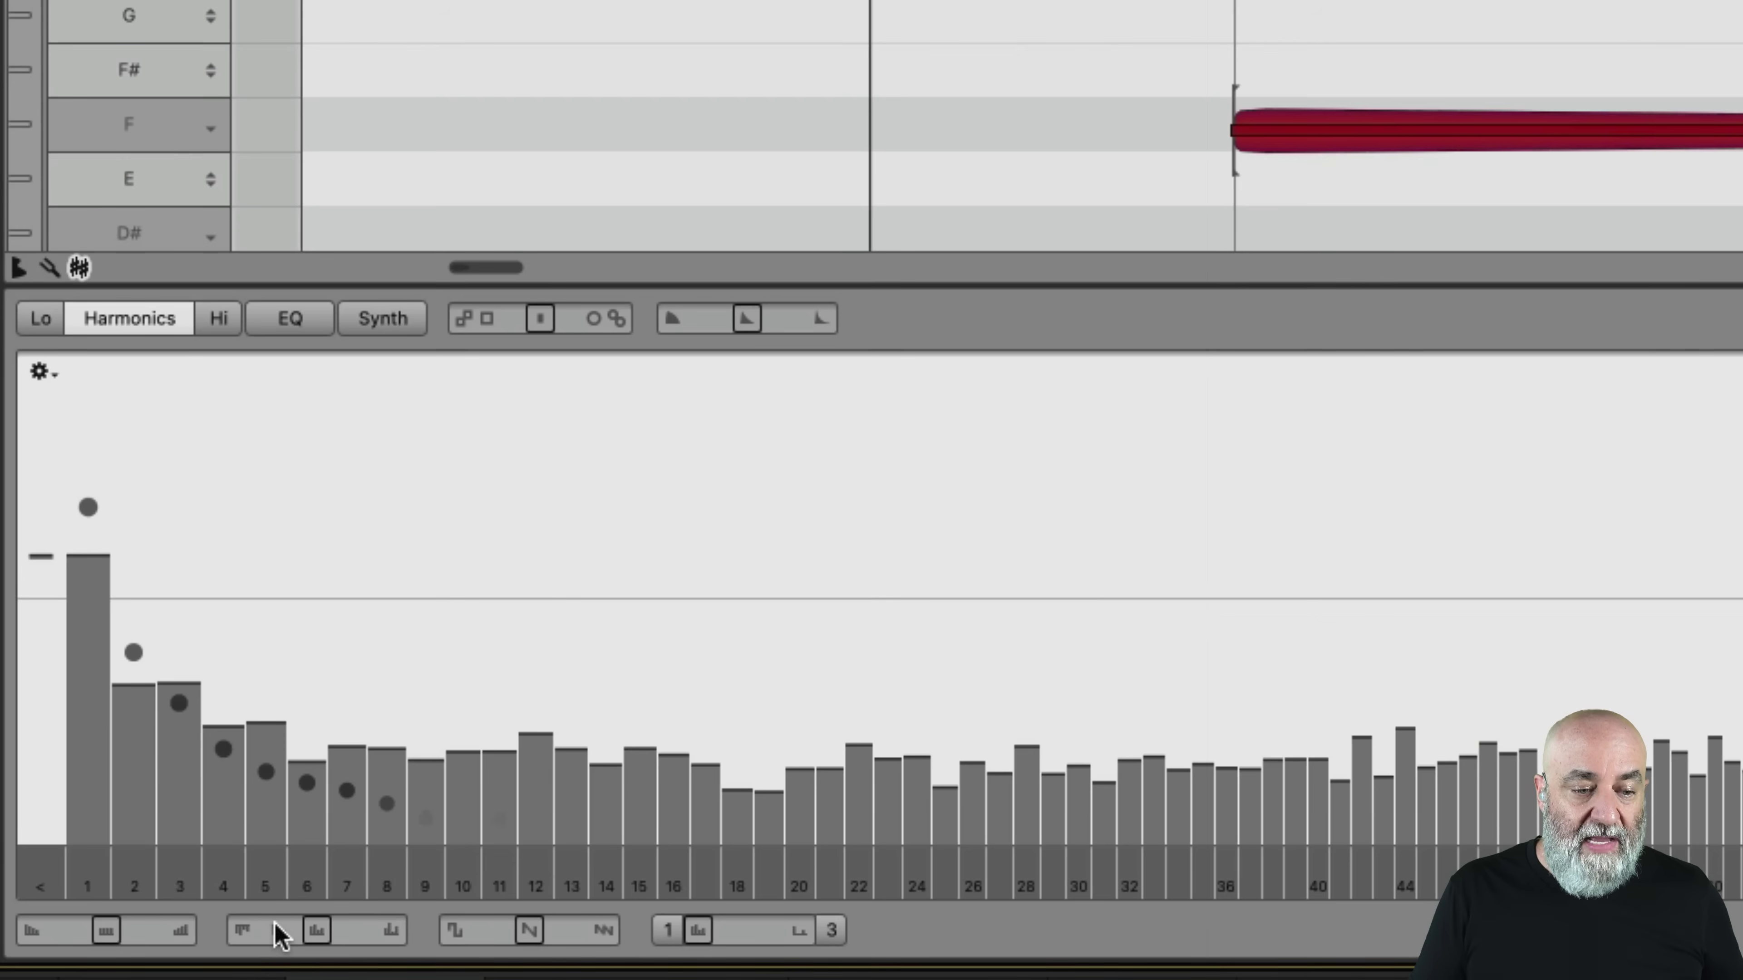
Try the harmonics' Contour at its maximum and at -100 %
{"action": "mouse_move", "coordinate": [317, 951]}
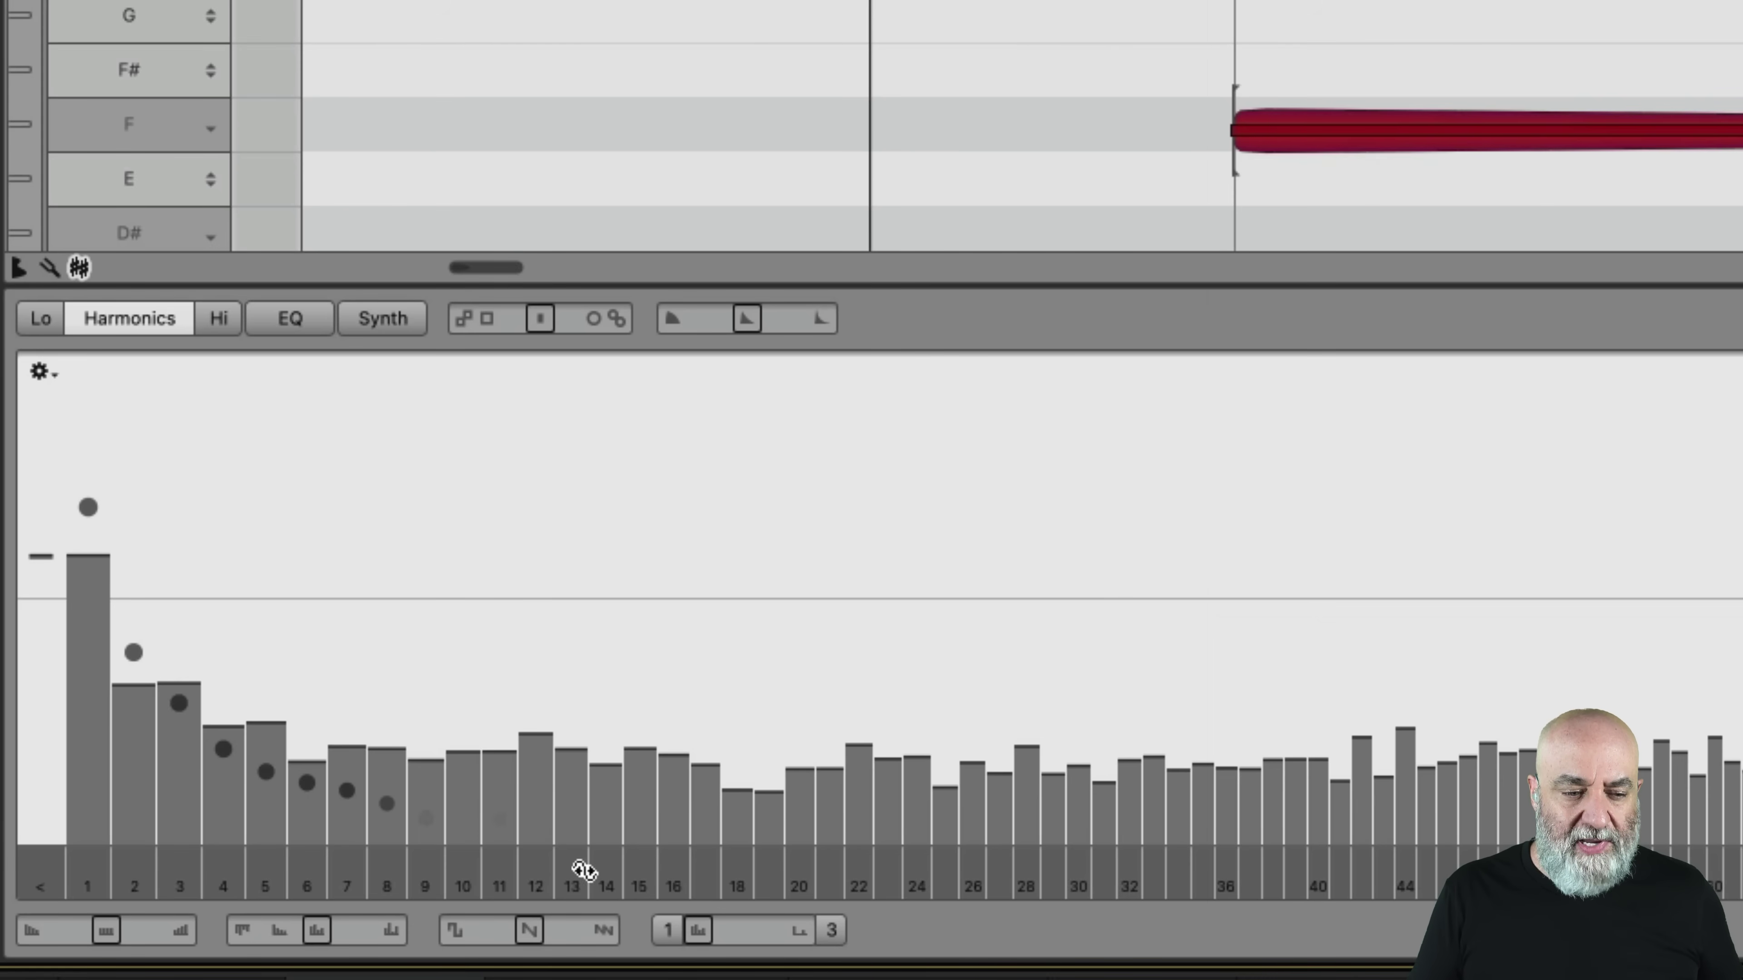
{"action": "left_click_drag", "start_coordinate": [313, 941], "coordinate": [388, 928]}
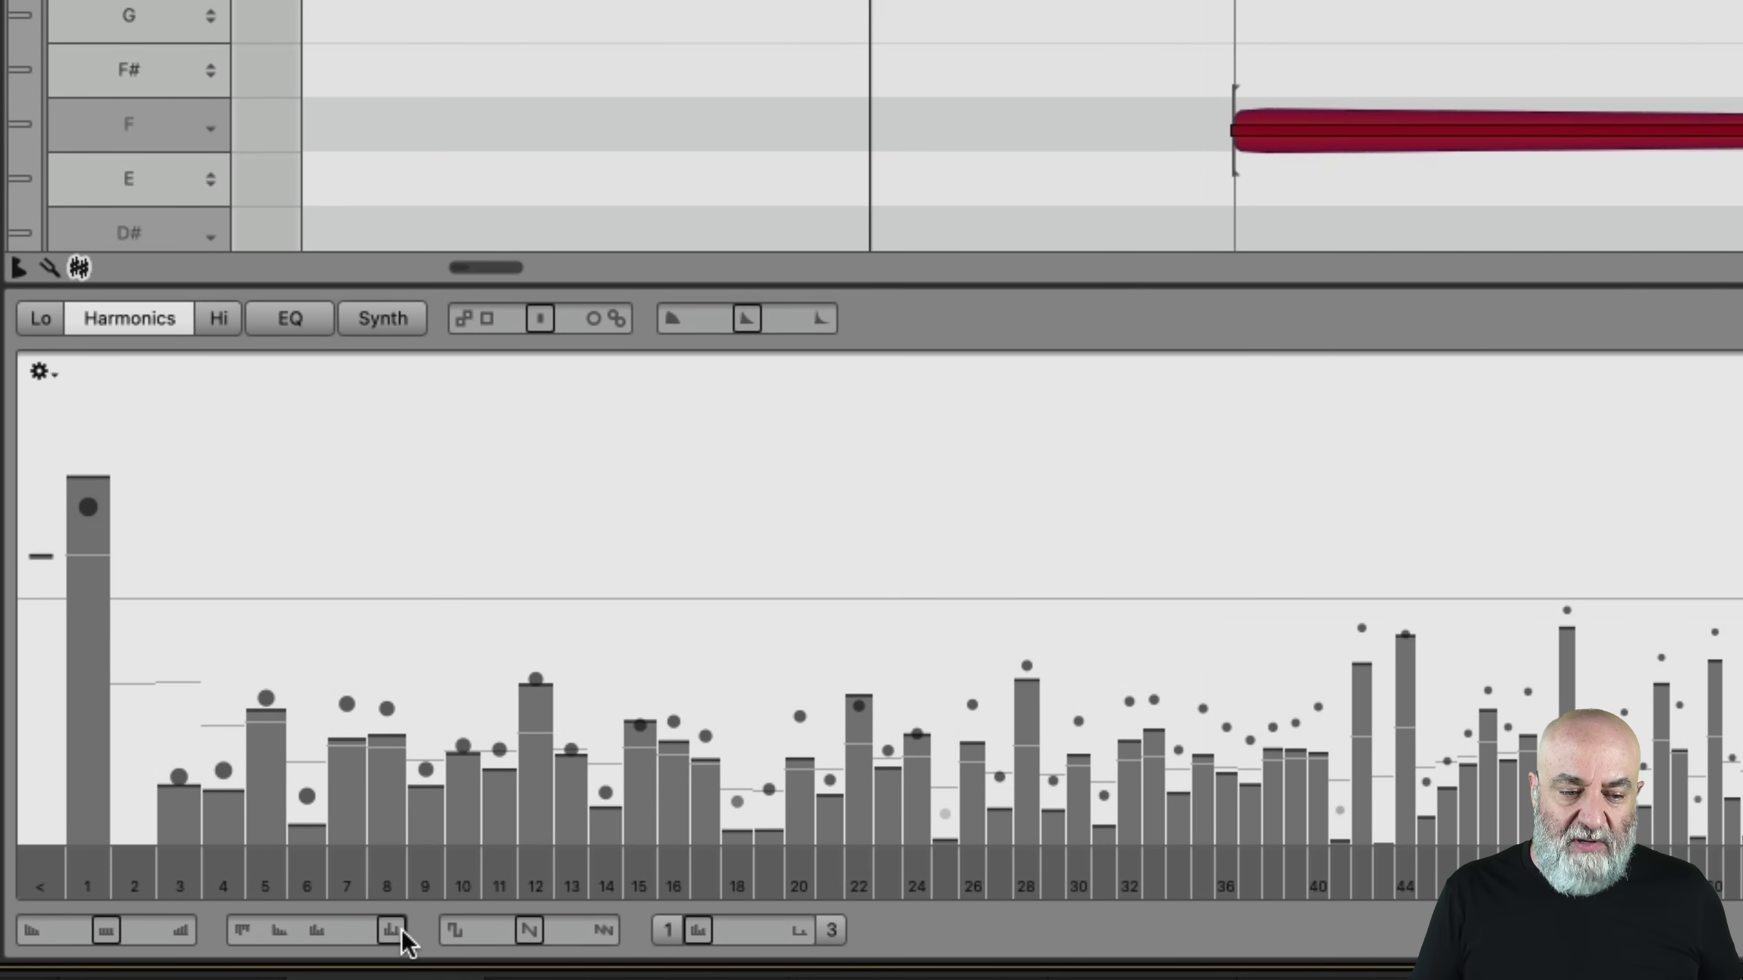
{"action": "left_click_drag", "start_coordinate": [396, 935], "coordinate": [260, 974]}
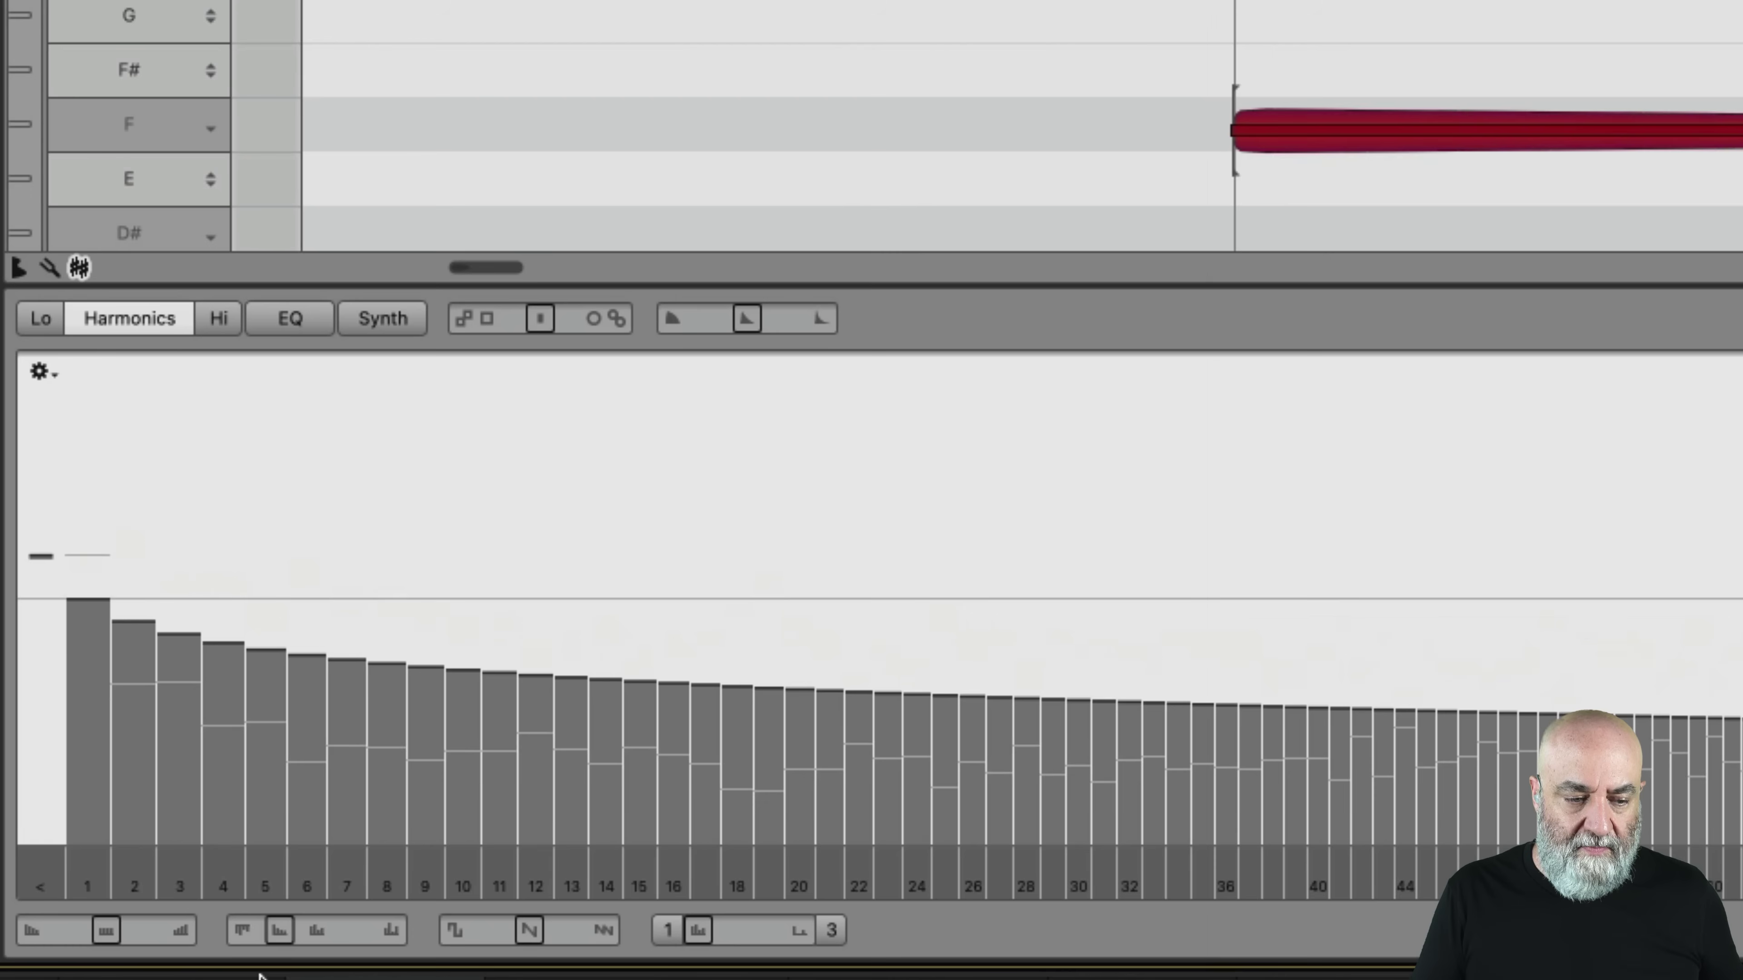
Try slightly lower Brilliance with Dynamics at maximum on the harmonics, and return Dynamics, Brilliance and Contour to neutral
{"action": "left_click_drag", "start_coordinate": [91, 936], "coordinate": [67, 940]}
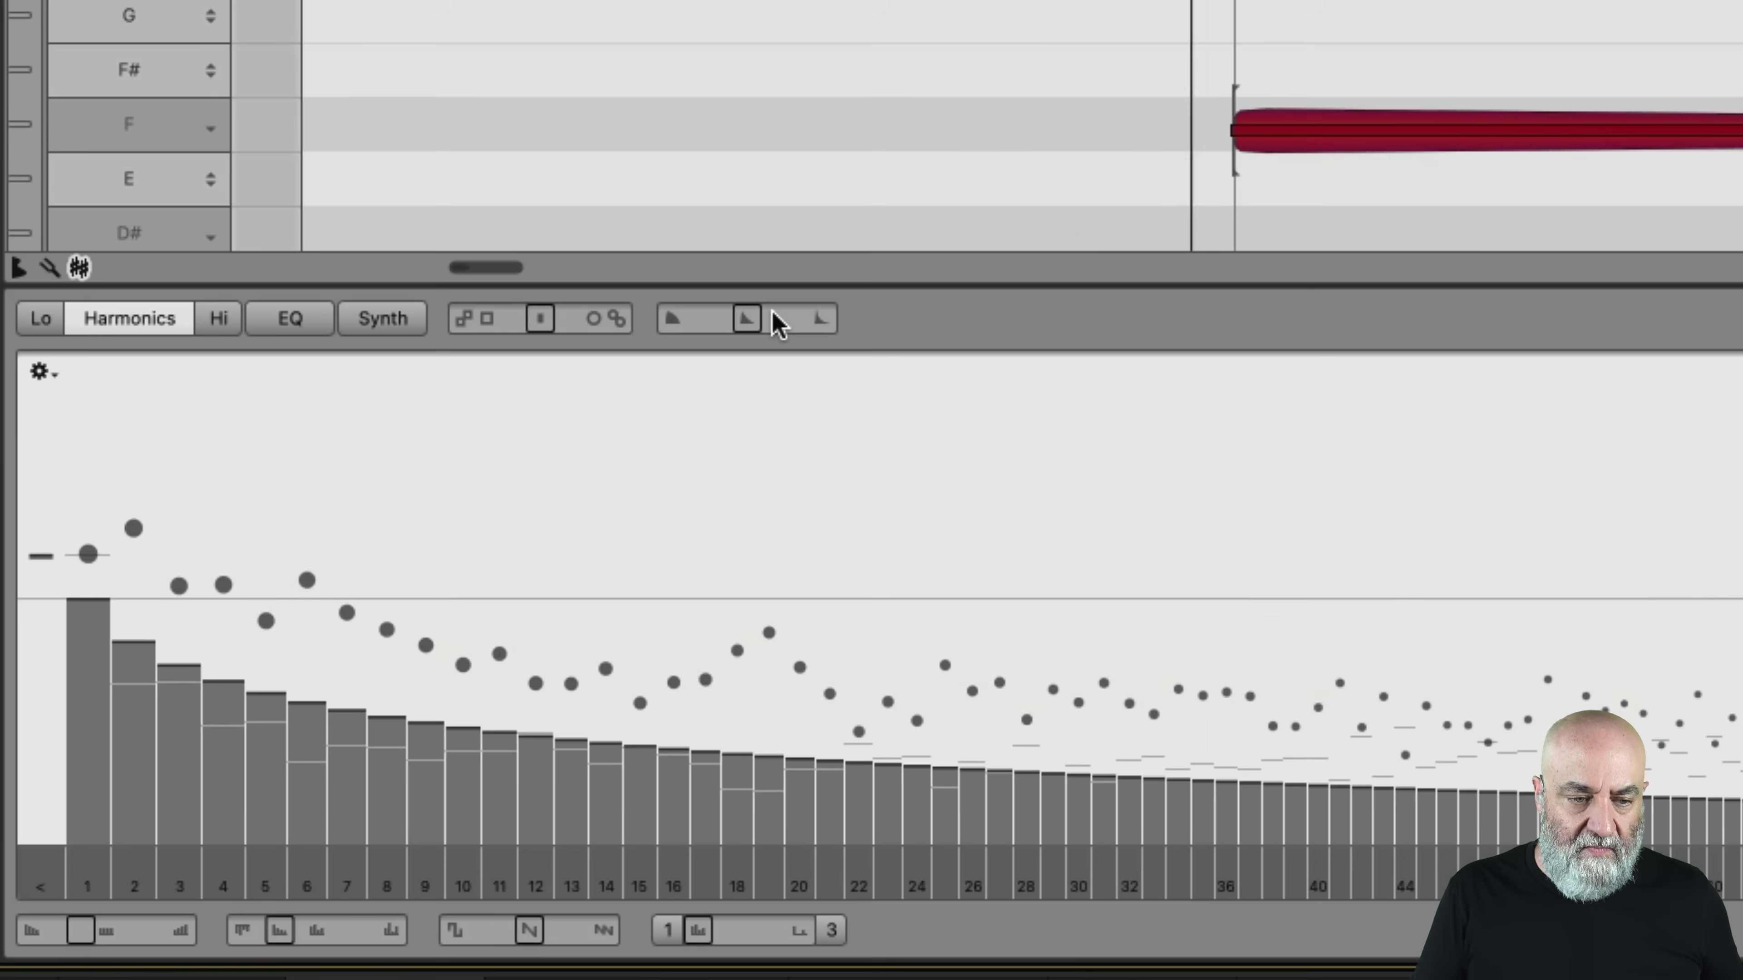
{"action": "left_click_drag", "start_coordinate": [743, 331], "coordinate": [1000, 346]}
{"action": "mouse_move", "coordinate": [720, 341]}
{"action": "left_mouse_down"}
{"action": "mouse_move", "coordinate": [712, 328]}
{"action": "mouse_move", "coordinate": [748, 332]}
{"action": "left_mouse_up"}
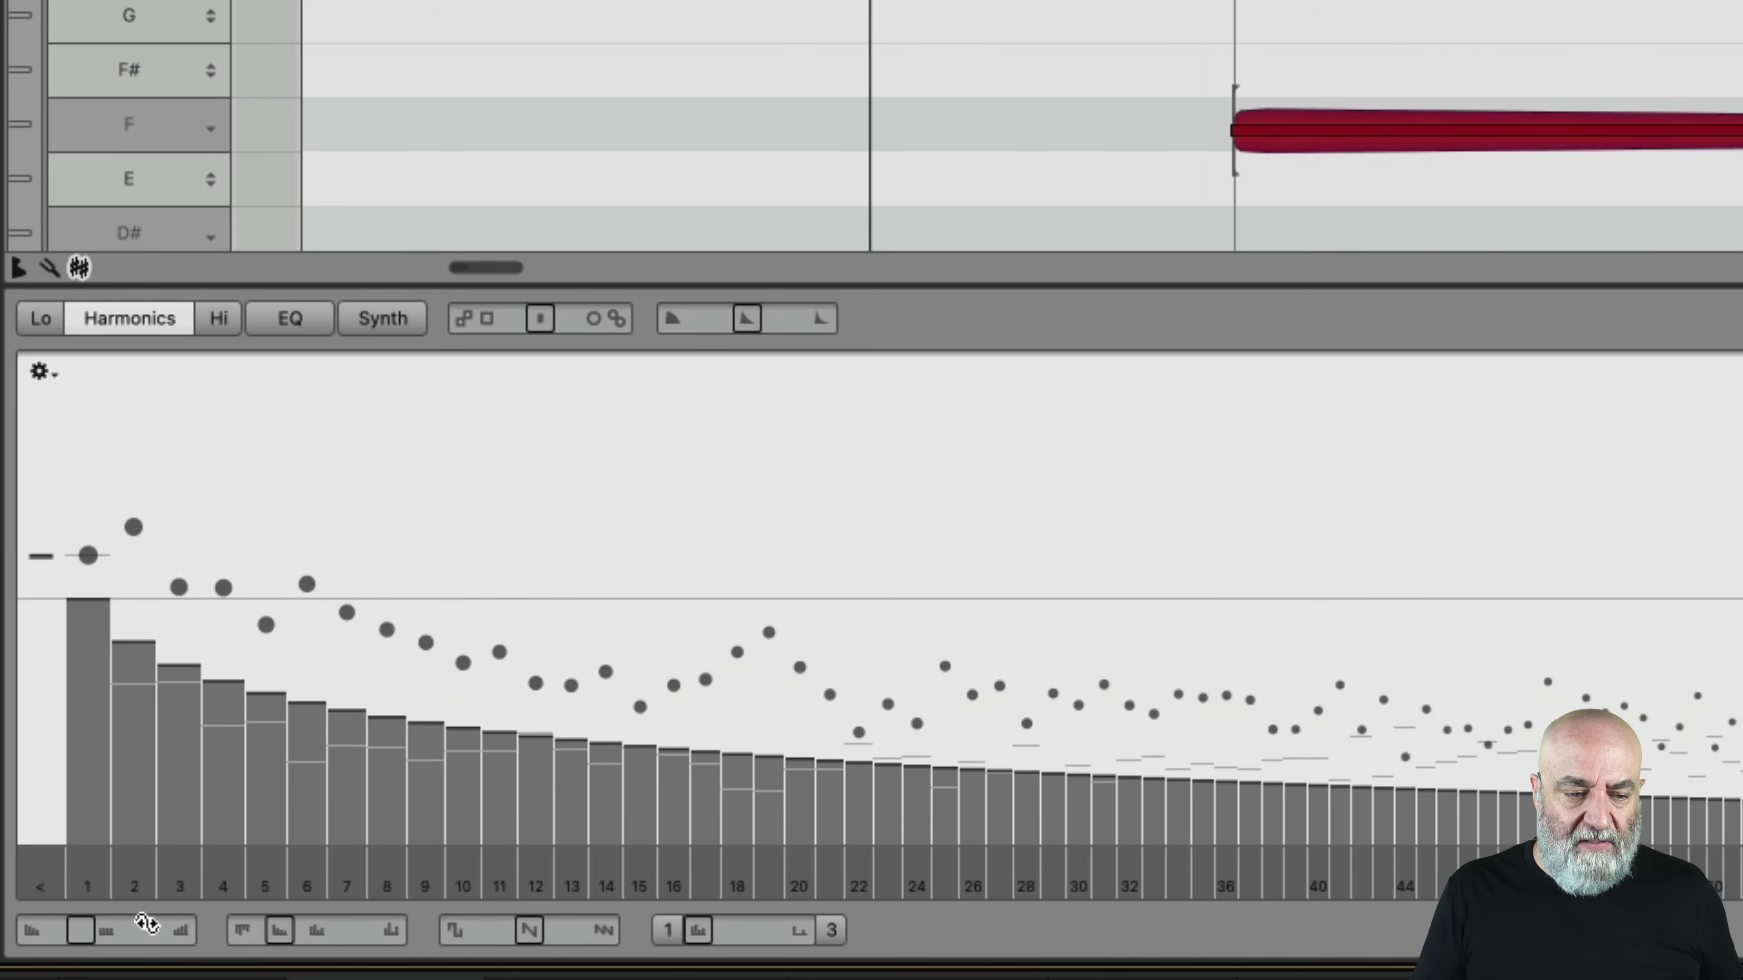
{"action": "left_click_drag", "start_coordinate": [84, 932], "coordinate": [106, 931]}
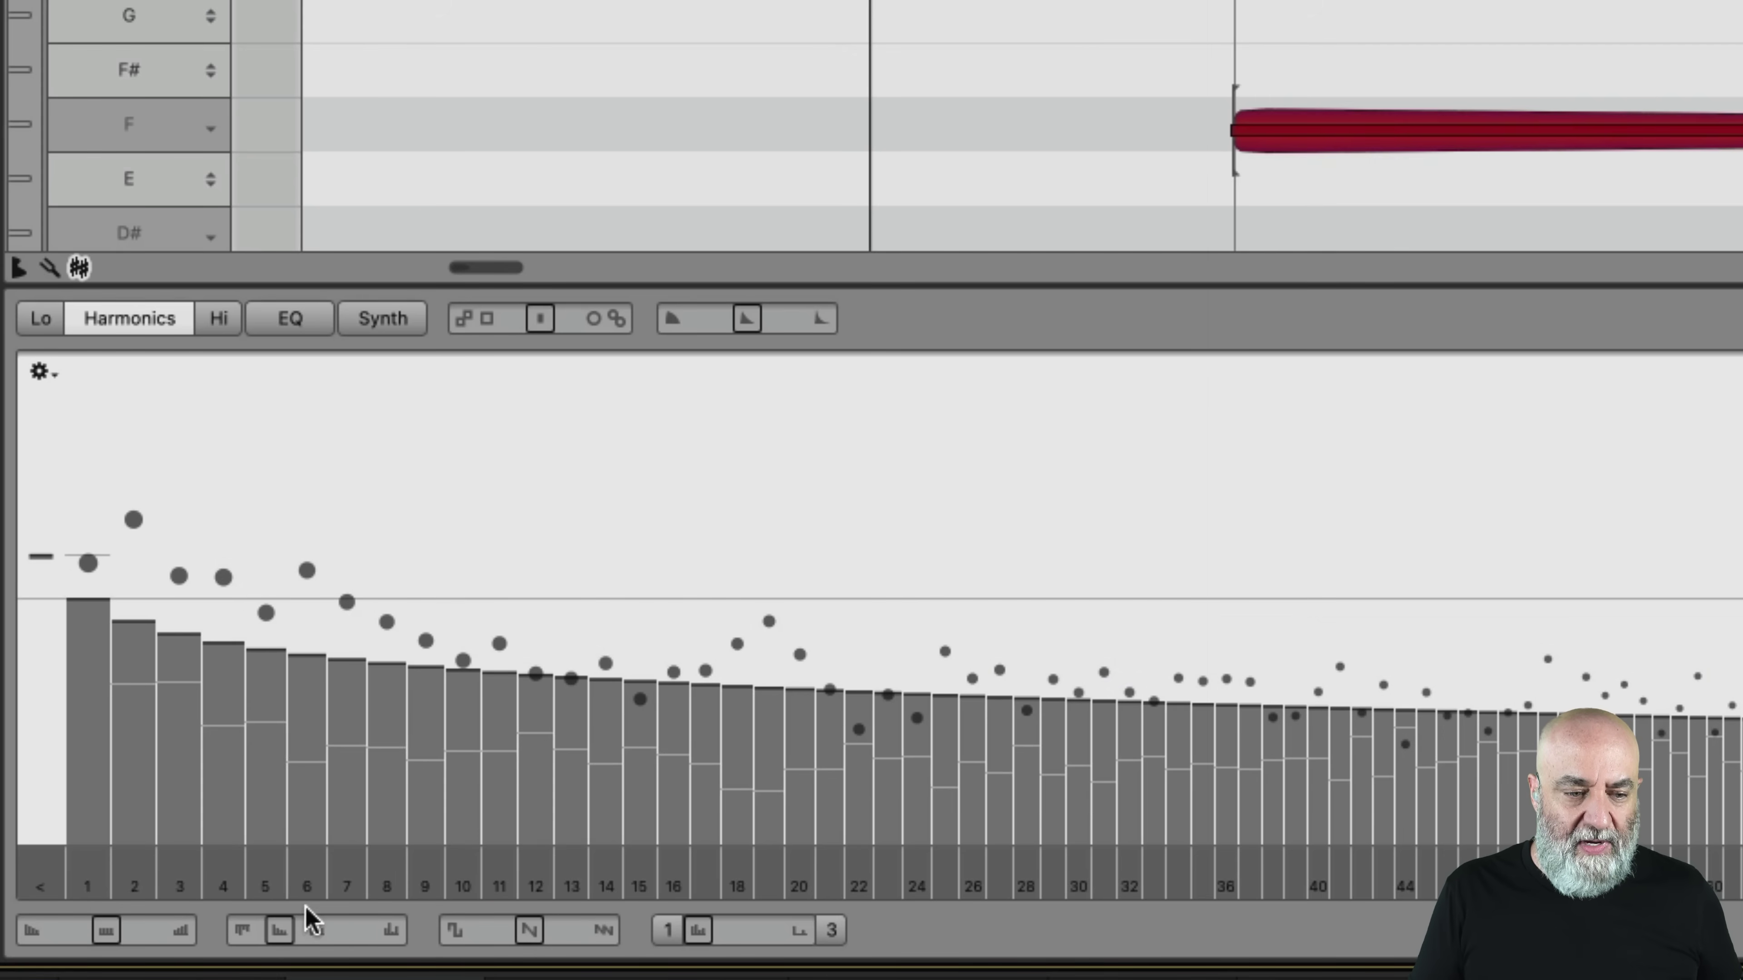
{"action": "left_click", "coordinate": [324, 934]}
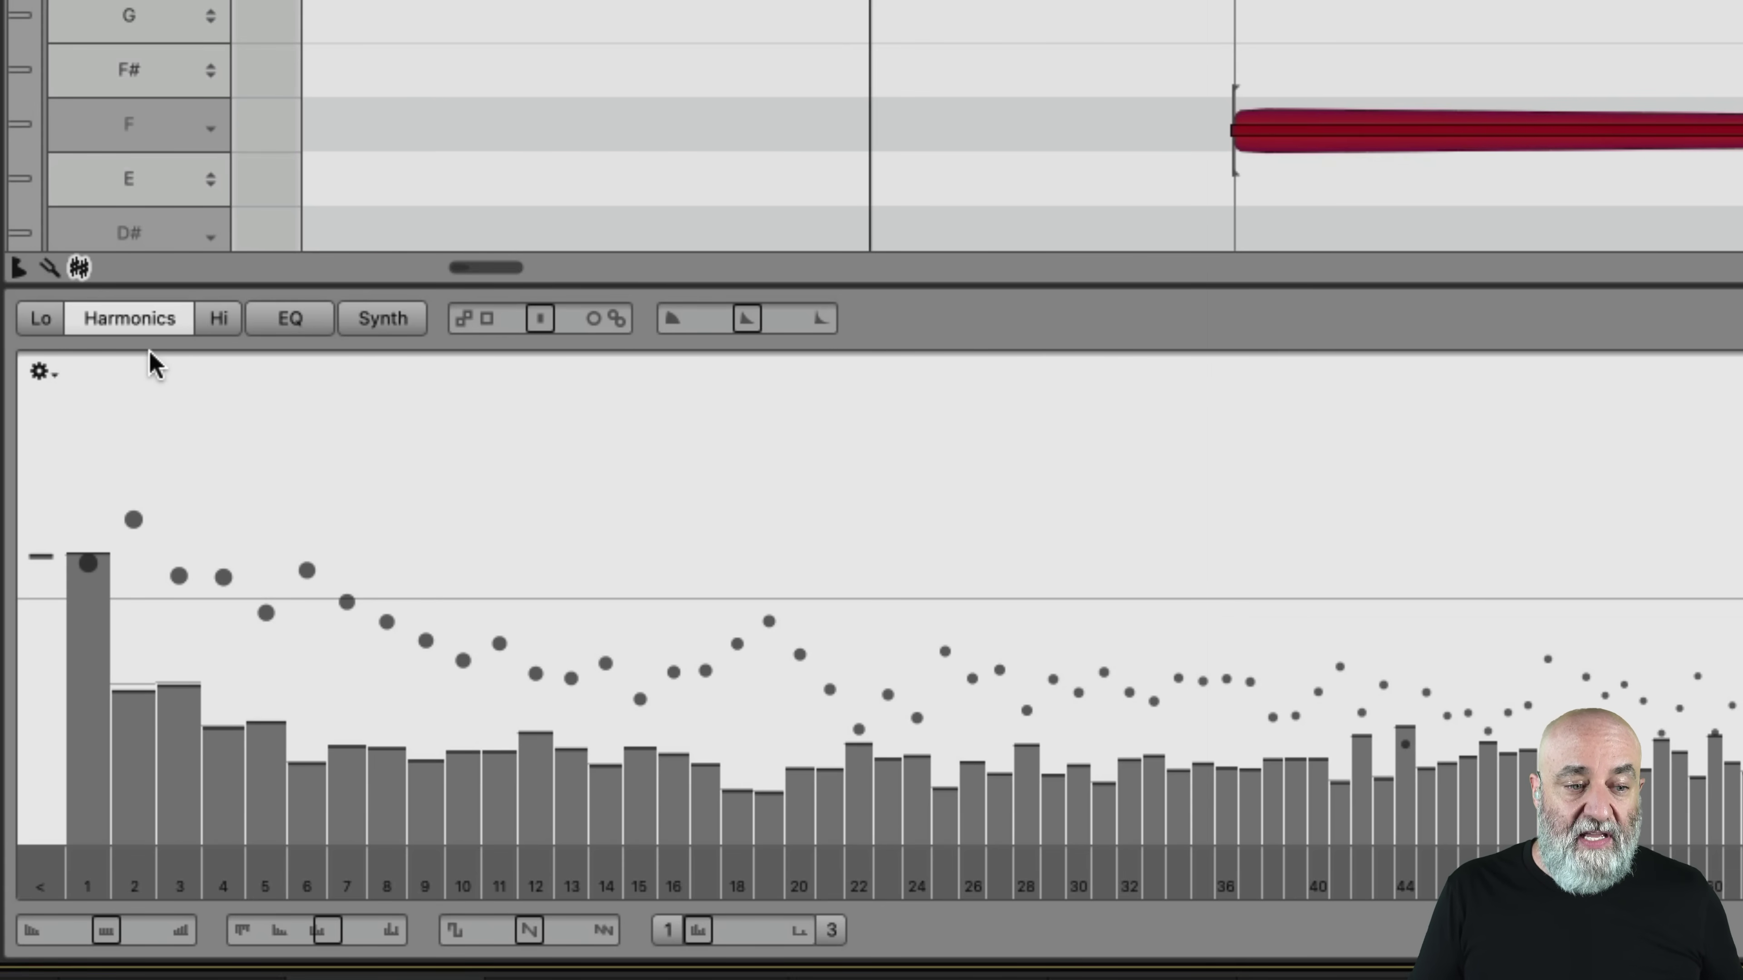
Try the EQ during playback with reduced Brilliance, Contour and Dynamics at -100 %, and with Contour and Brilliance raised
{"action": "left_click", "coordinate": [306, 329]}
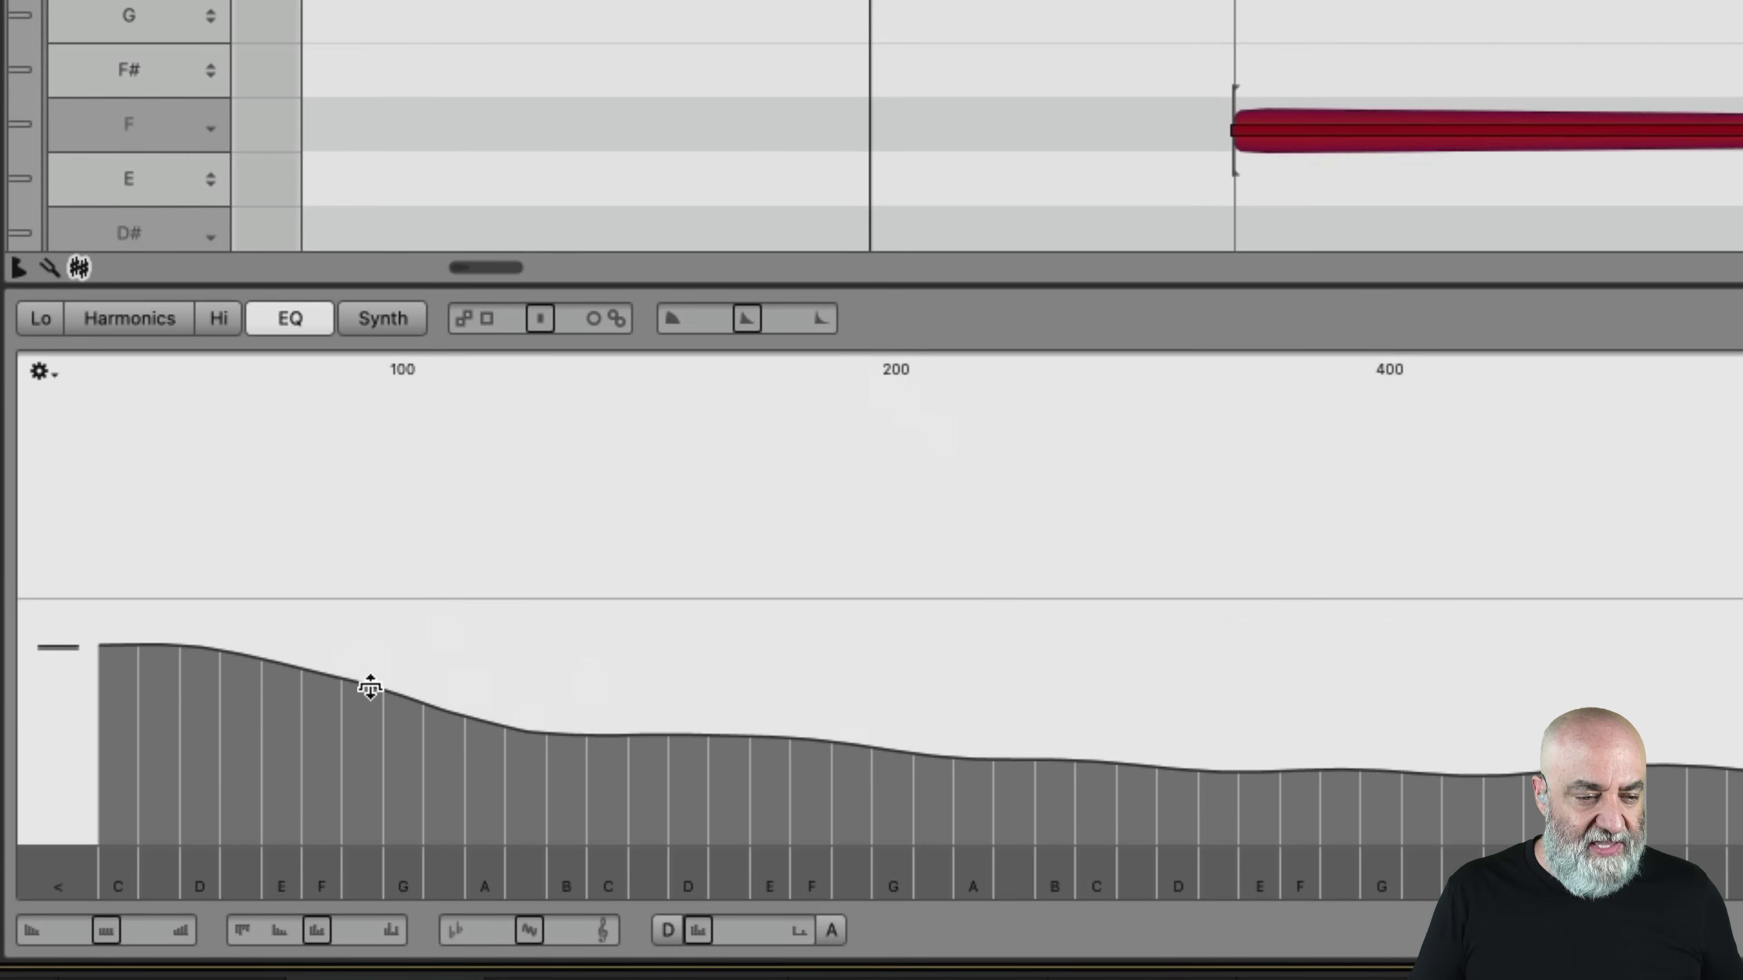
{"action": "key", "text": "space"}
{"action": "left_click_drag", "start_coordinate": [89, 943], "coordinate": [68, 961]}
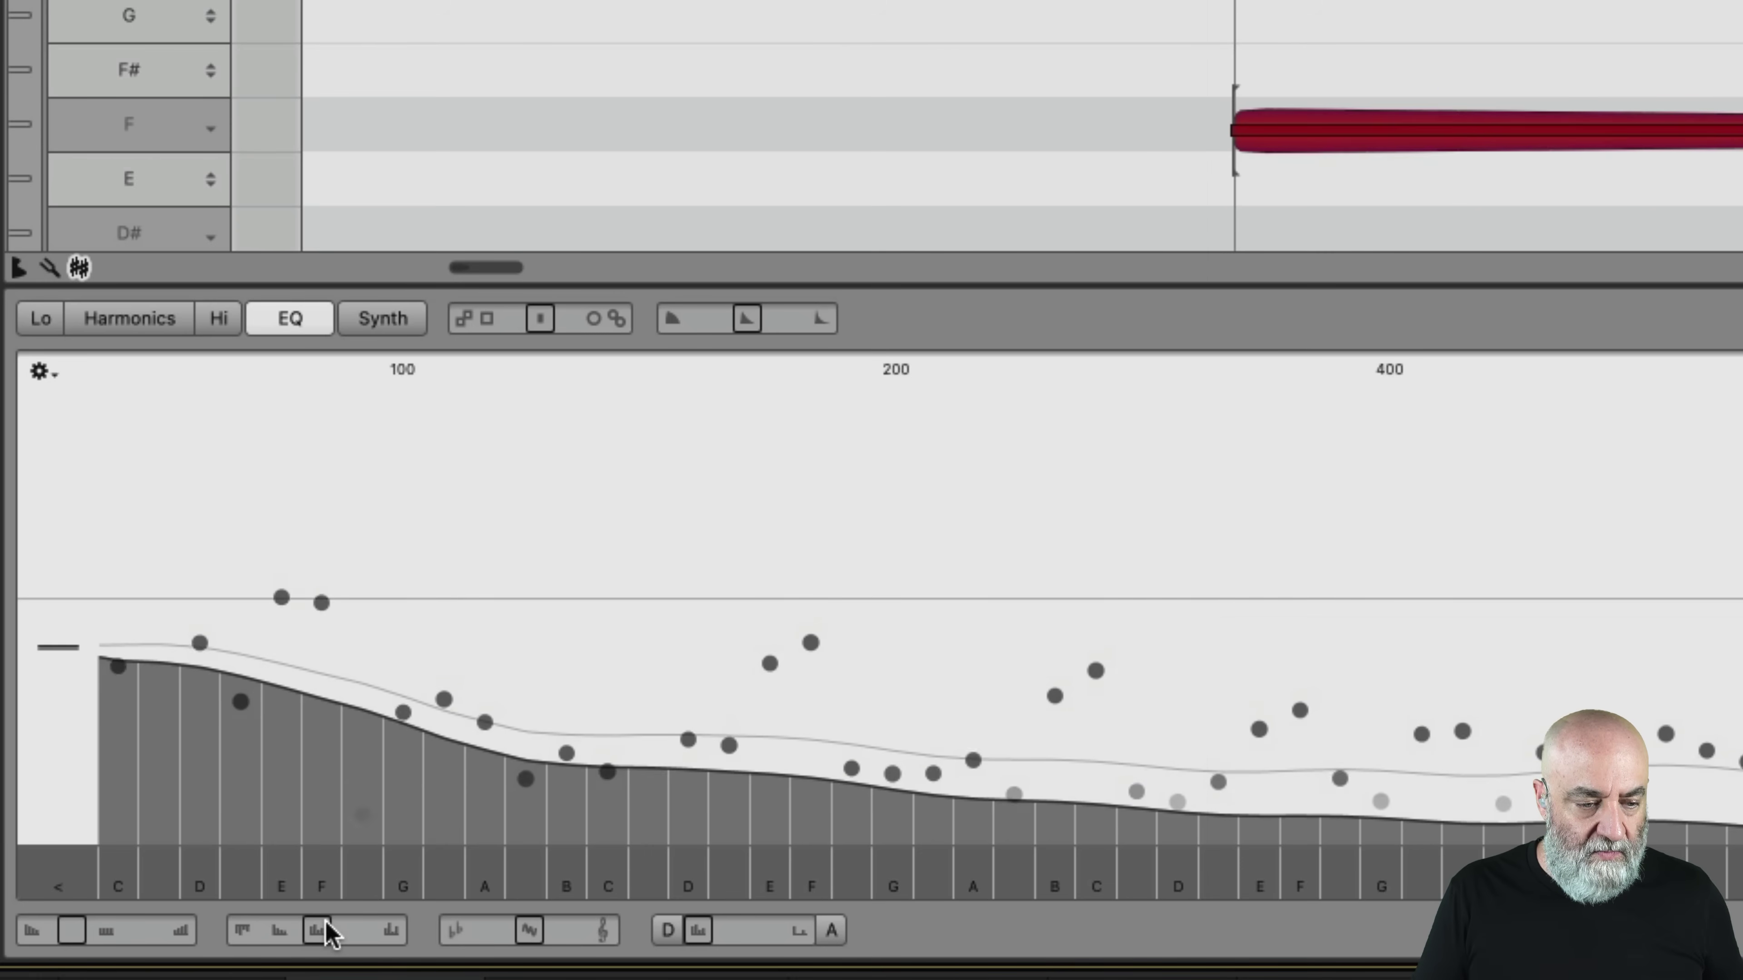
{"action": "left_click_drag", "start_coordinate": [311, 935], "coordinate": [290, 951]}
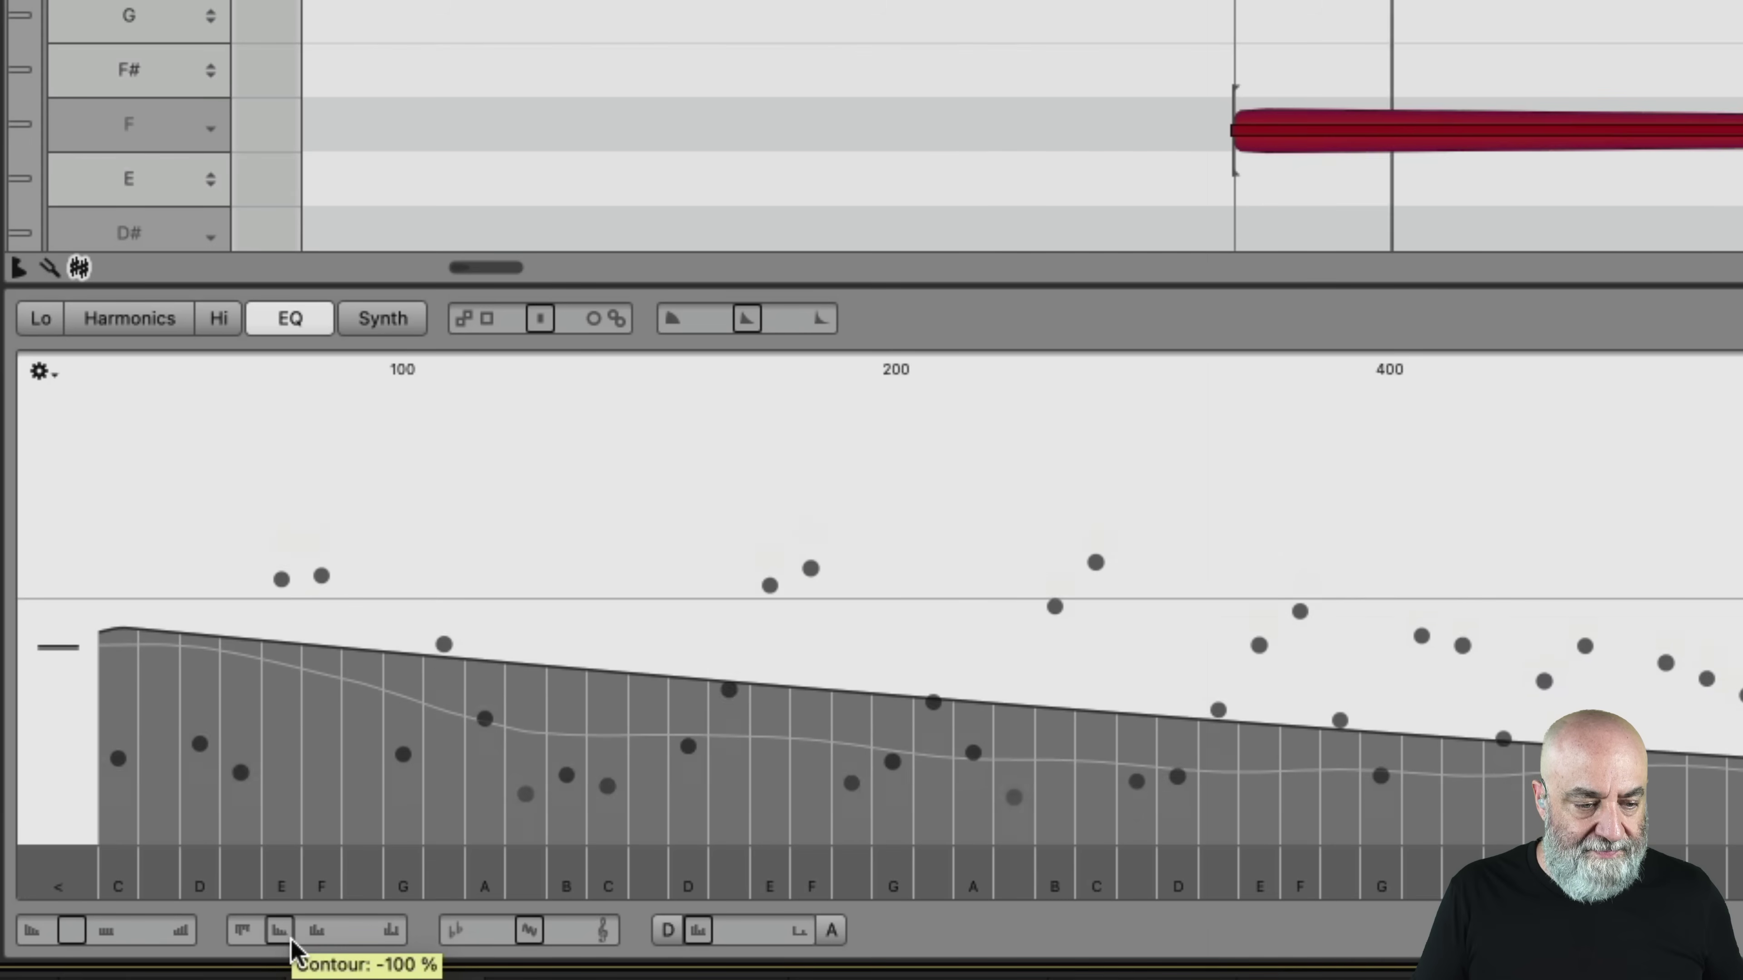
{"action": "left_click_drag", "start_coordinate": [753, 314], "coordinate": [673, 319]}
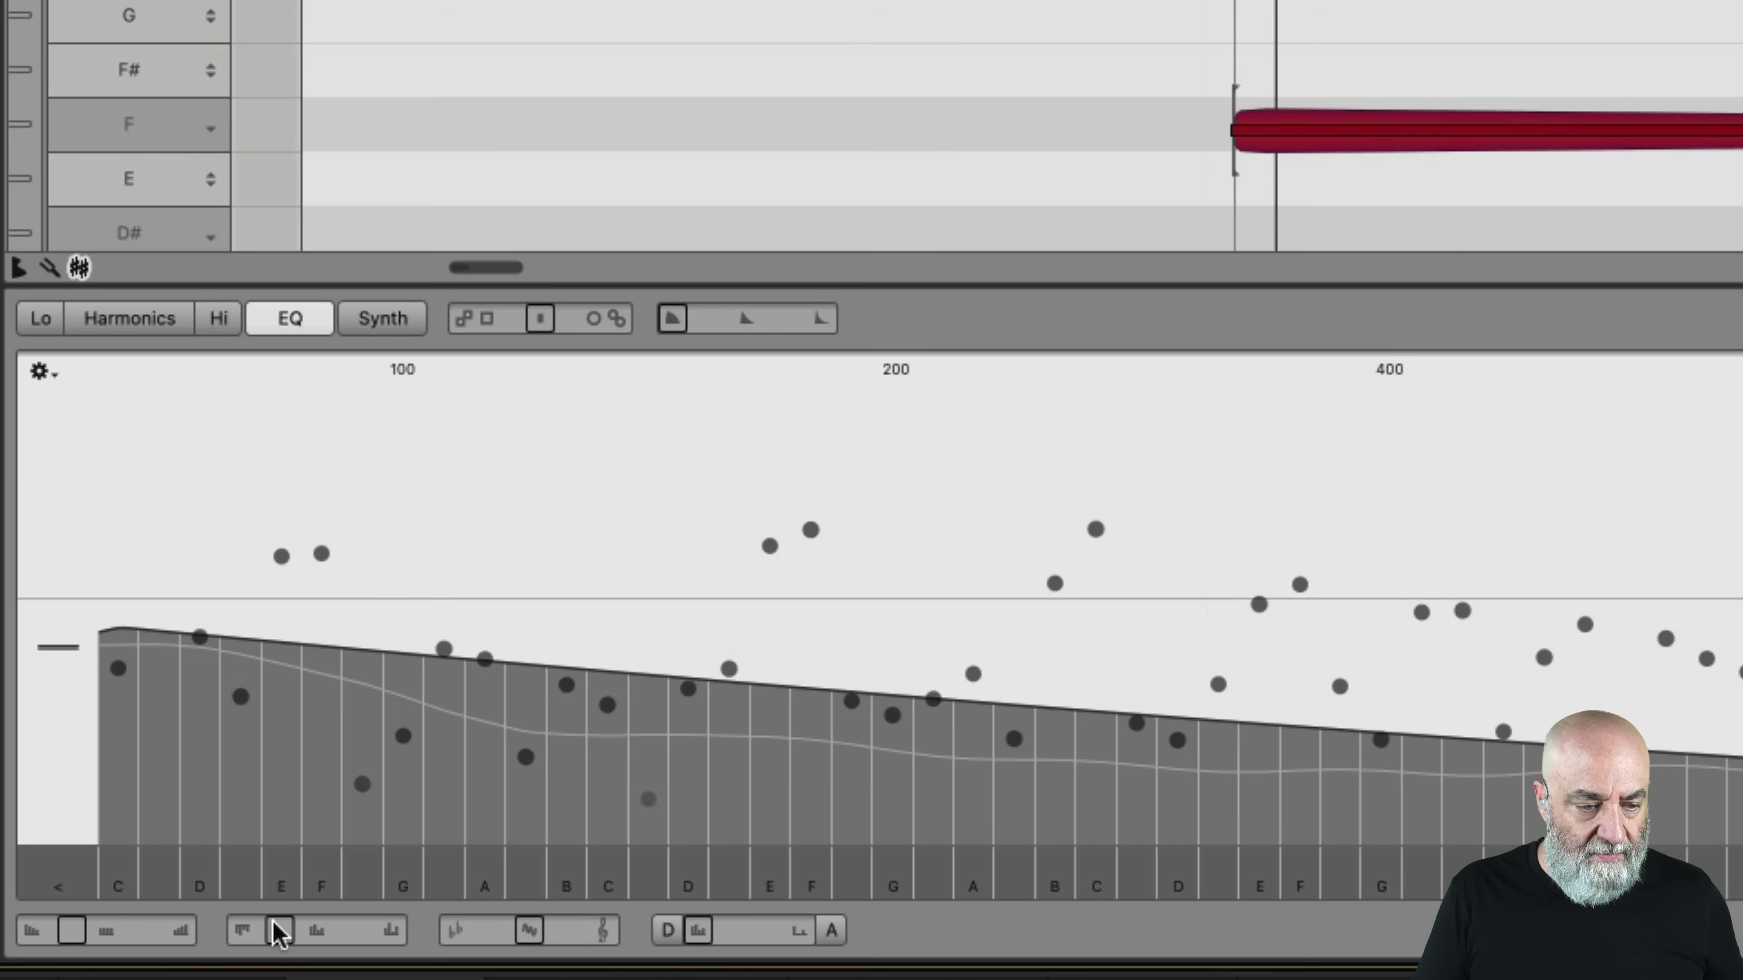
{"action": "left_click_drag", "start_coordinate": [276, 933], "coordinate": [447, 936]}
{"action": "left_click_drag", "start_coordinate": [80, 938], "coordinate": [144, 934]}
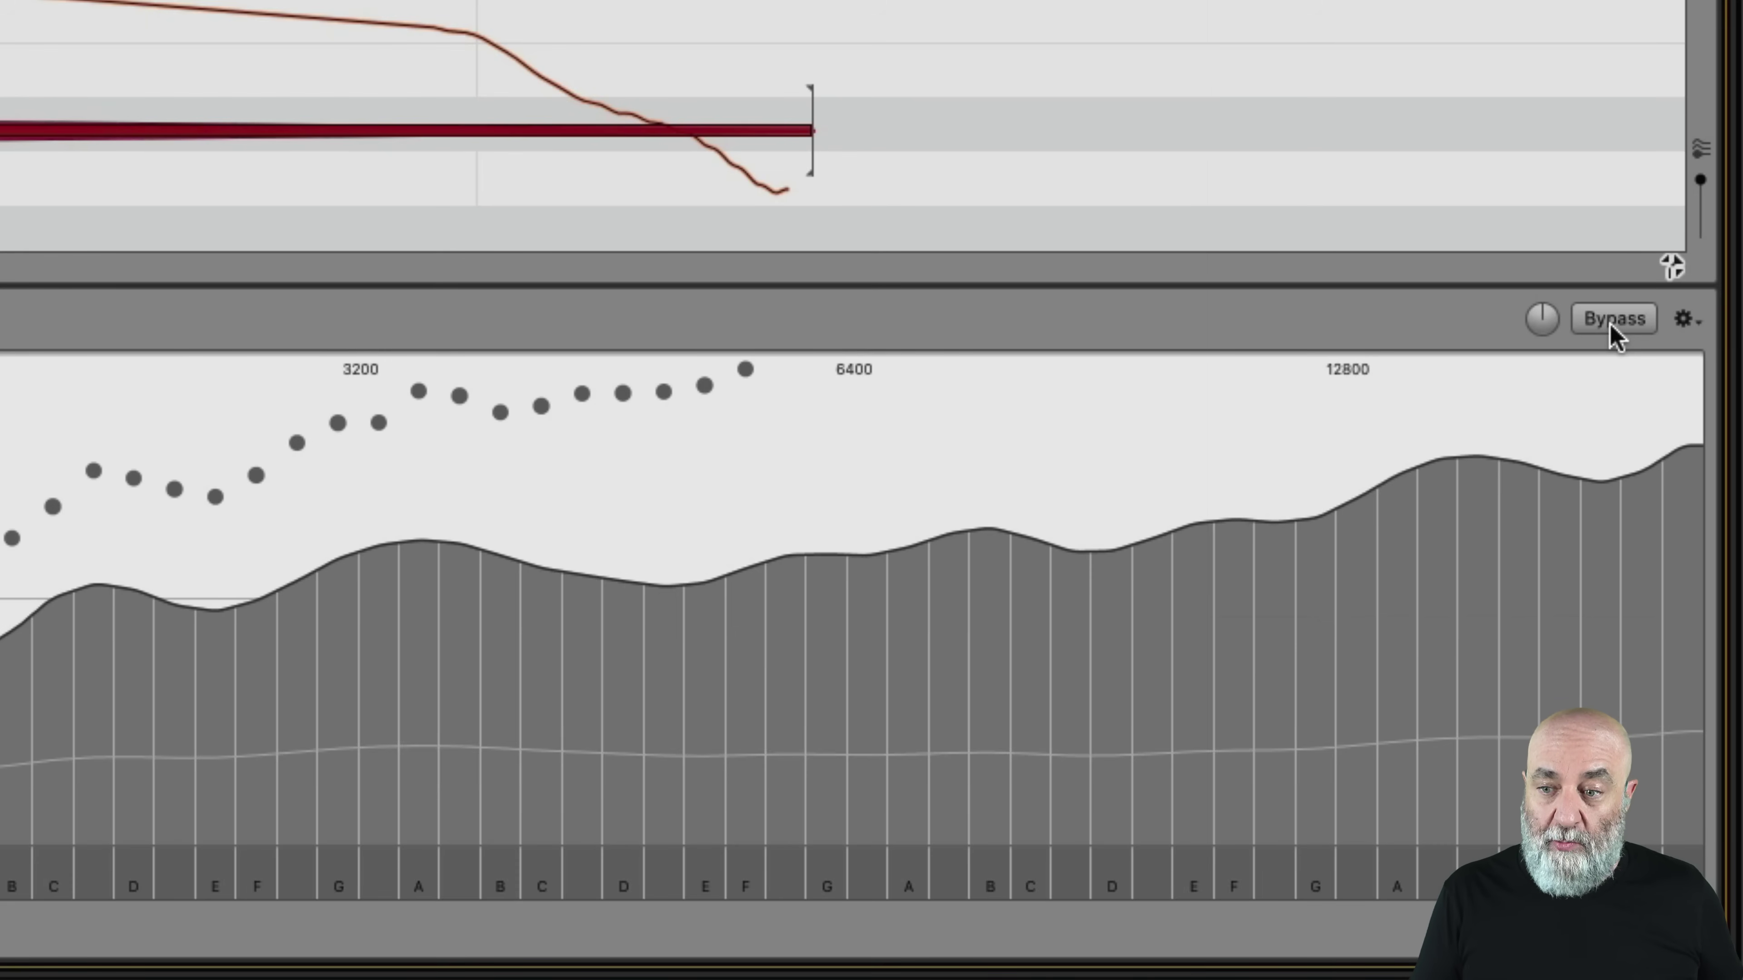
Reset all Sound Editor settings and show the Synth envelopes
{"action": "left_click", "coordinate": [1692, 326]}
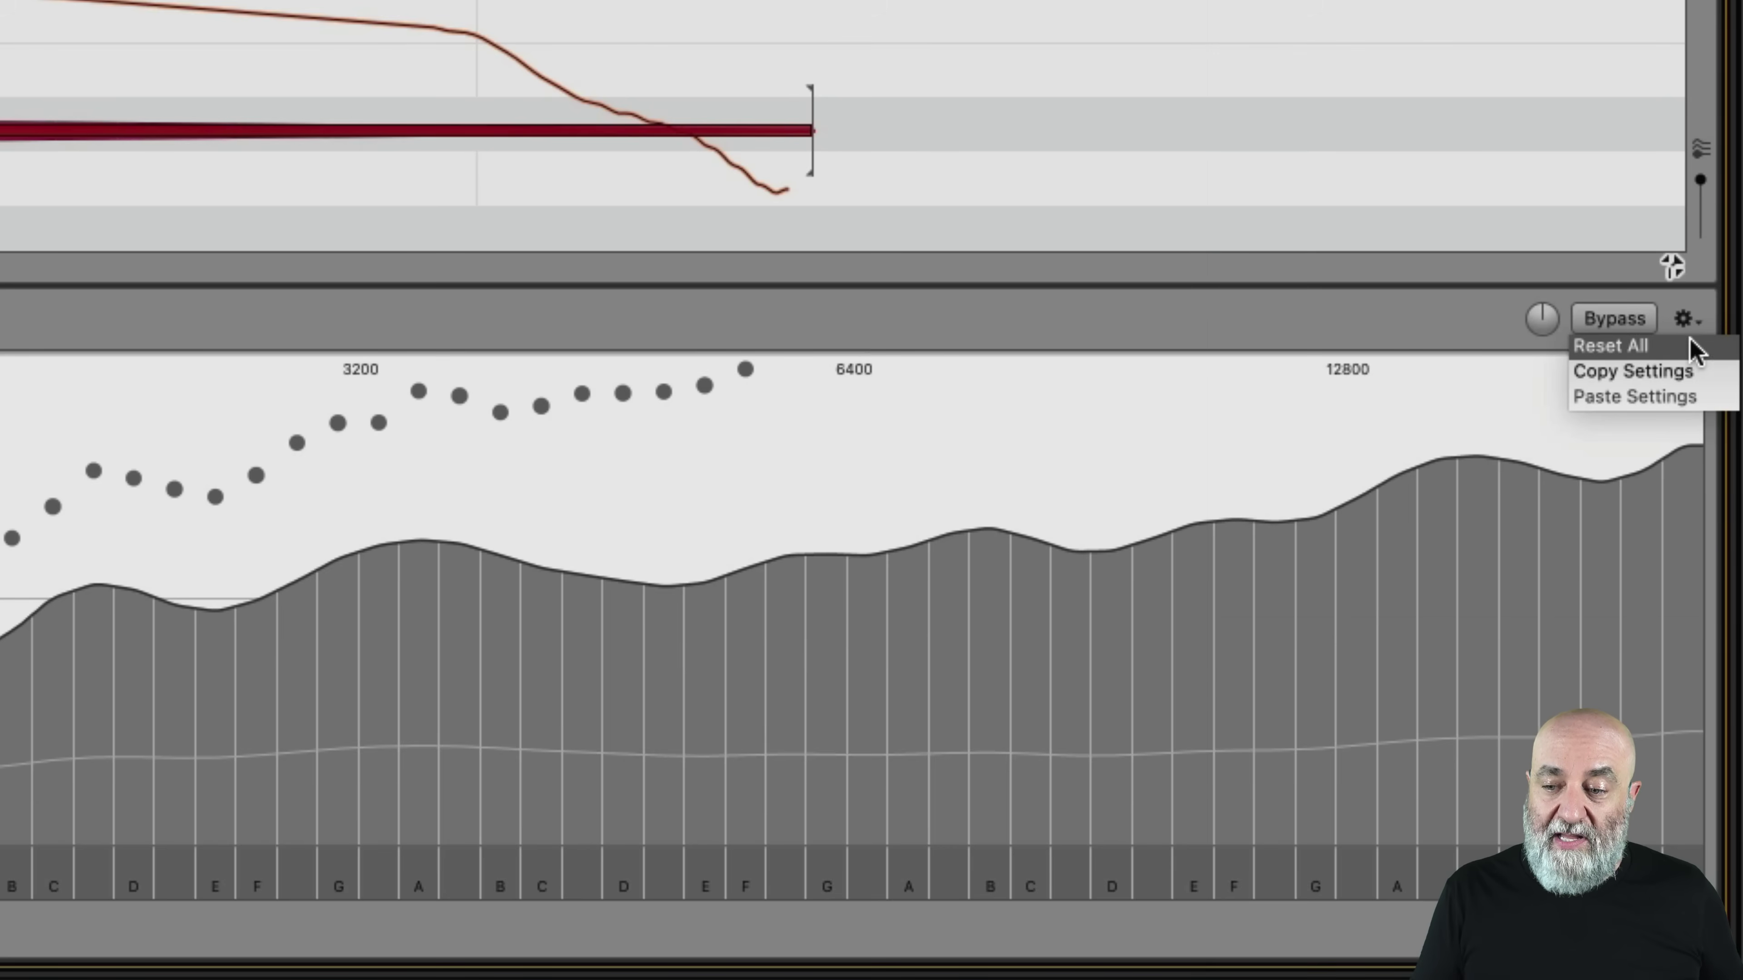
{"action": "left_click", "coordinate": [1690, 340]}
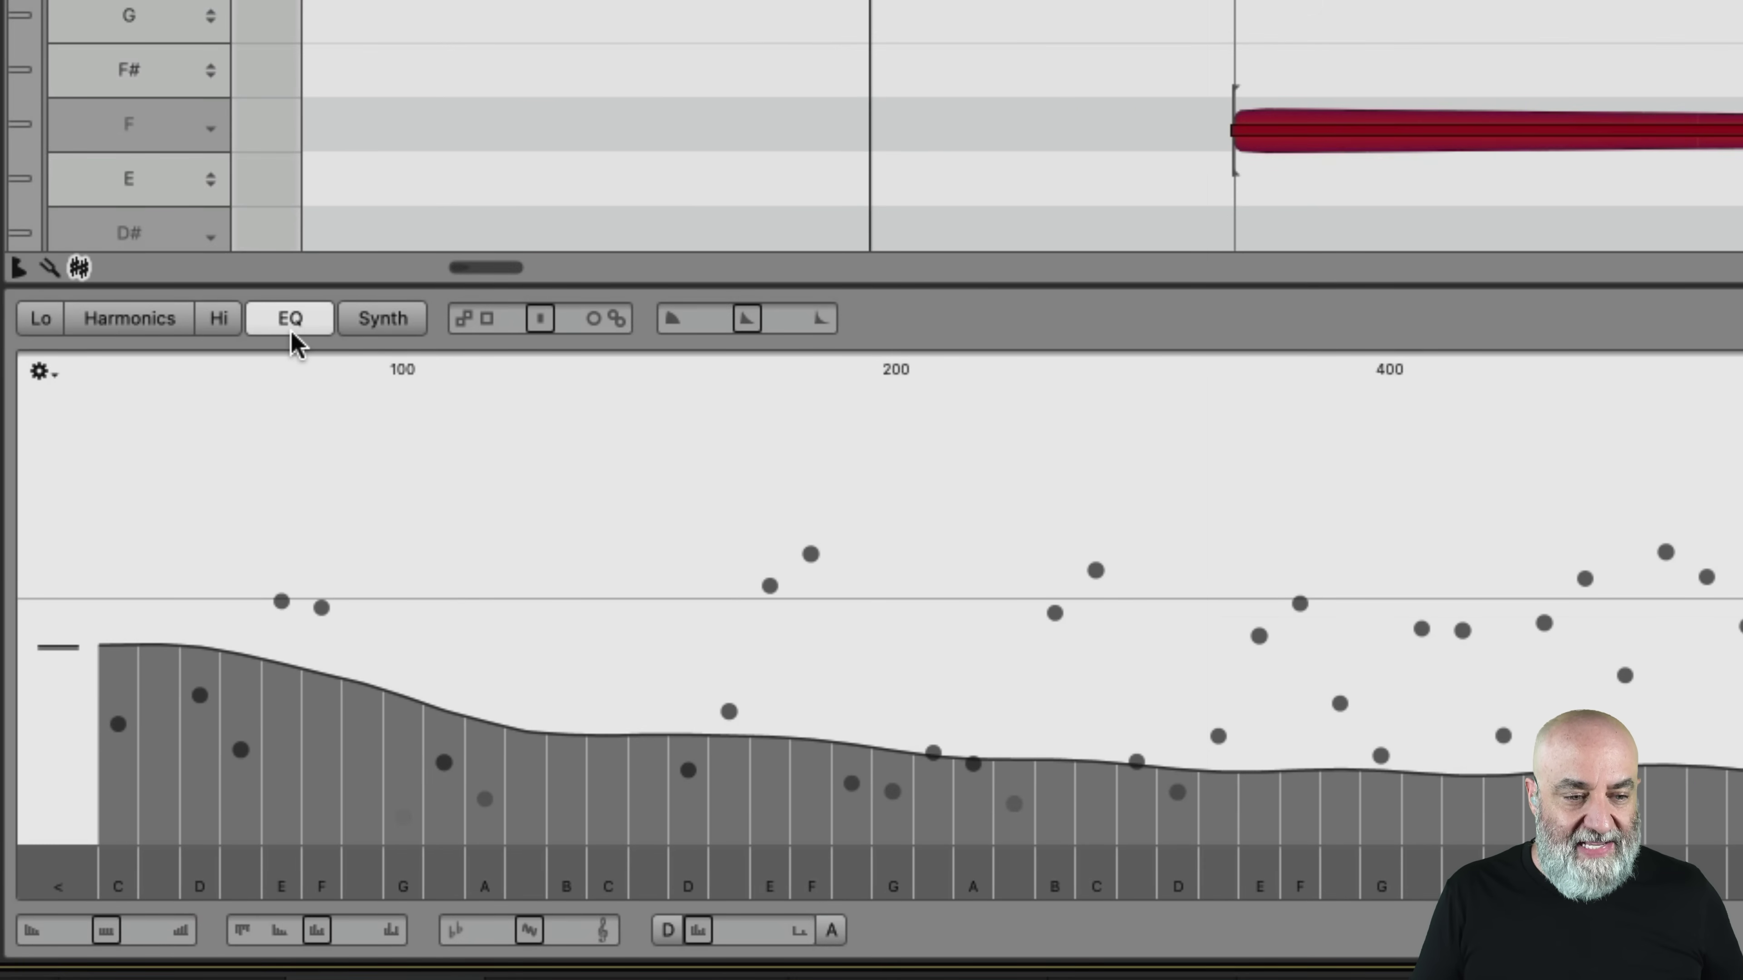
{"action": "left_click", "coordinate": [397, 318]}
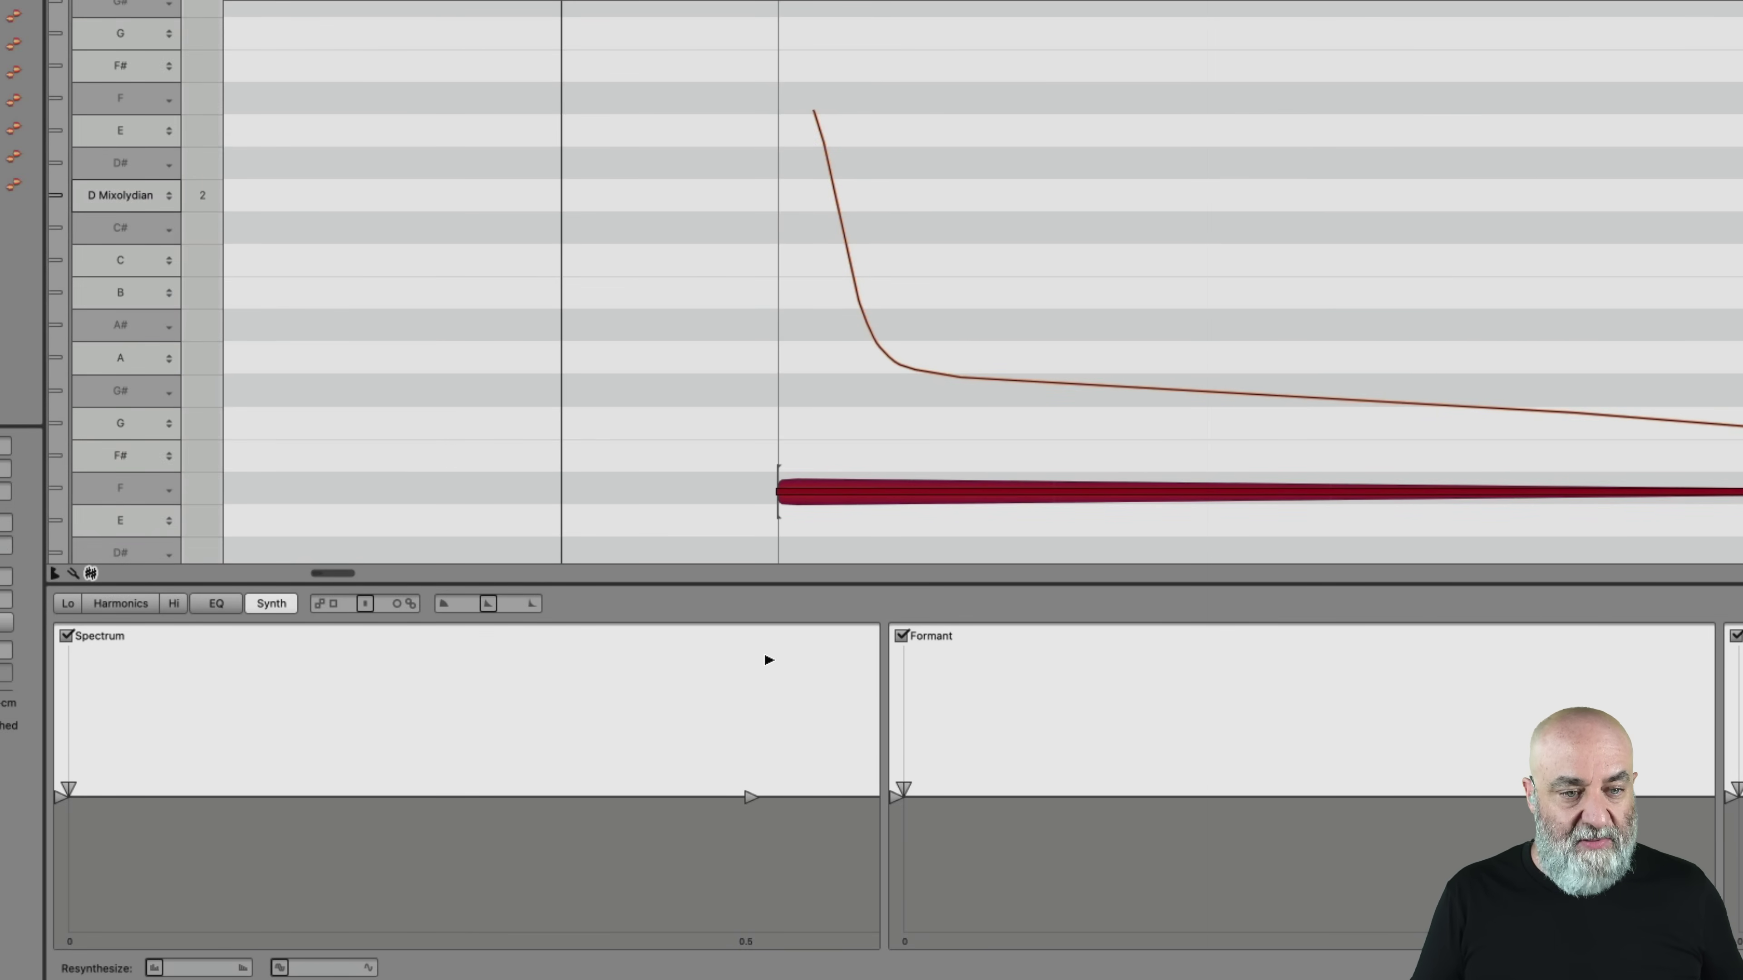
Lower the Brilliance of the kick's harmonics slightly and reduce their Contour a little
{"action": "left_click", "coordinate": [146, 597]}
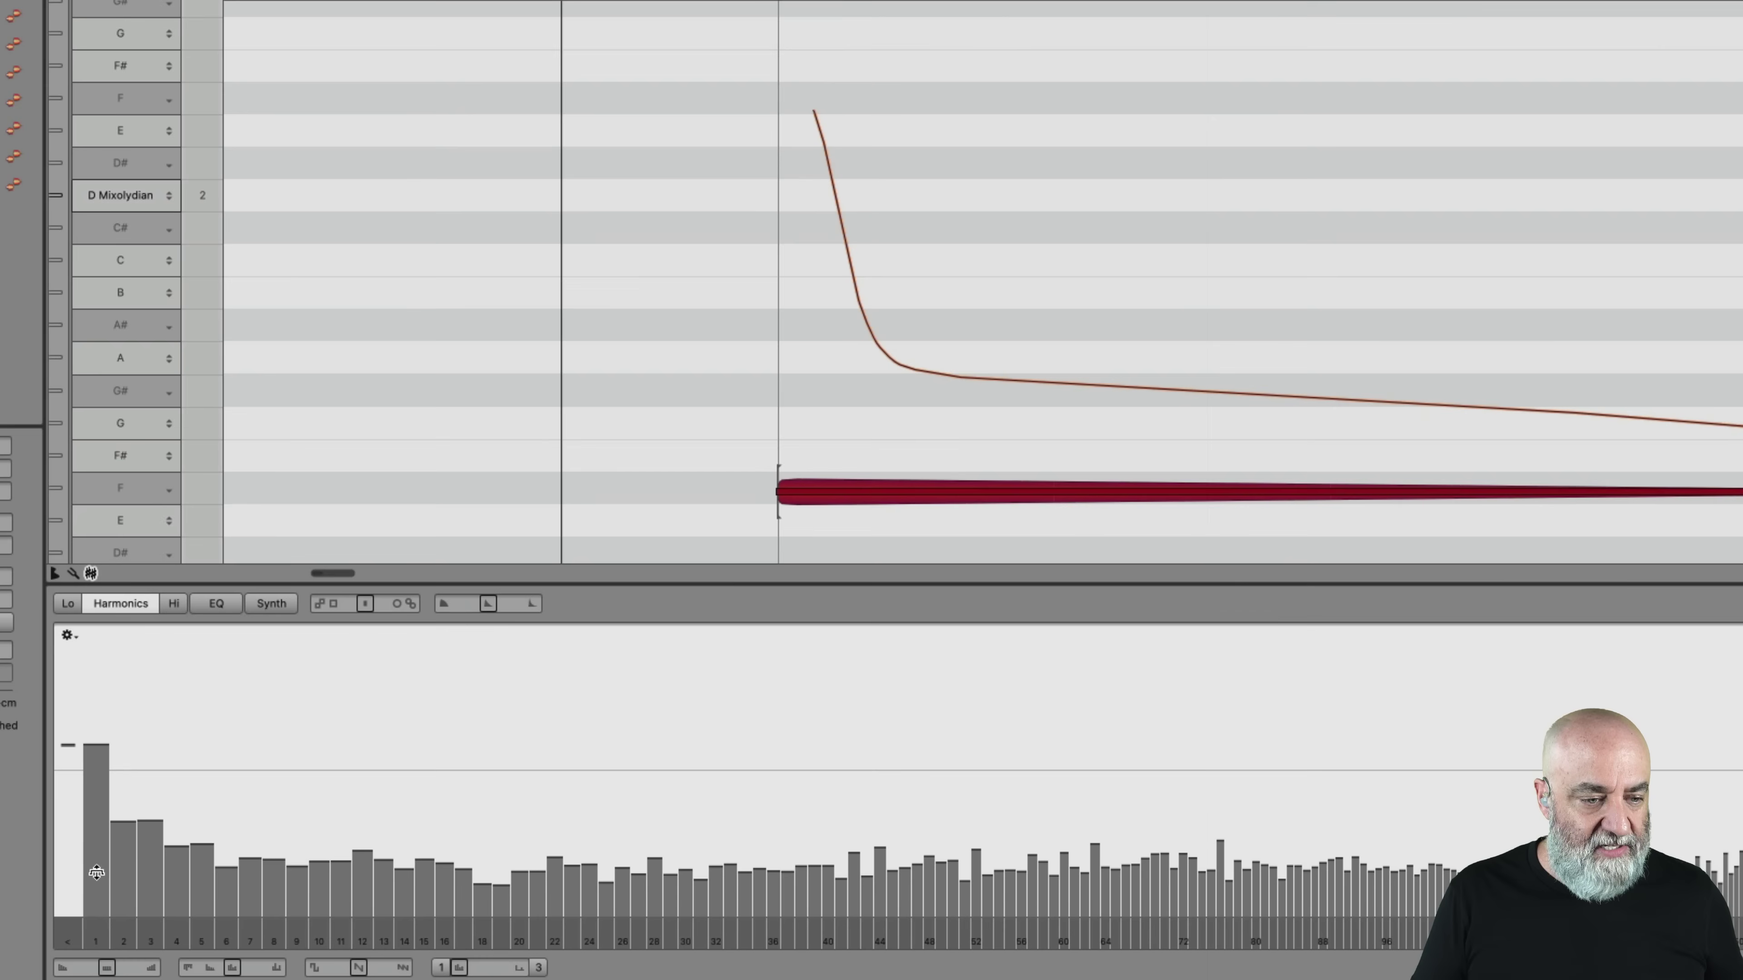
{"action": "left_click_drag", "start_coordinate": [106, 968], "coordinate": [93, 968]}
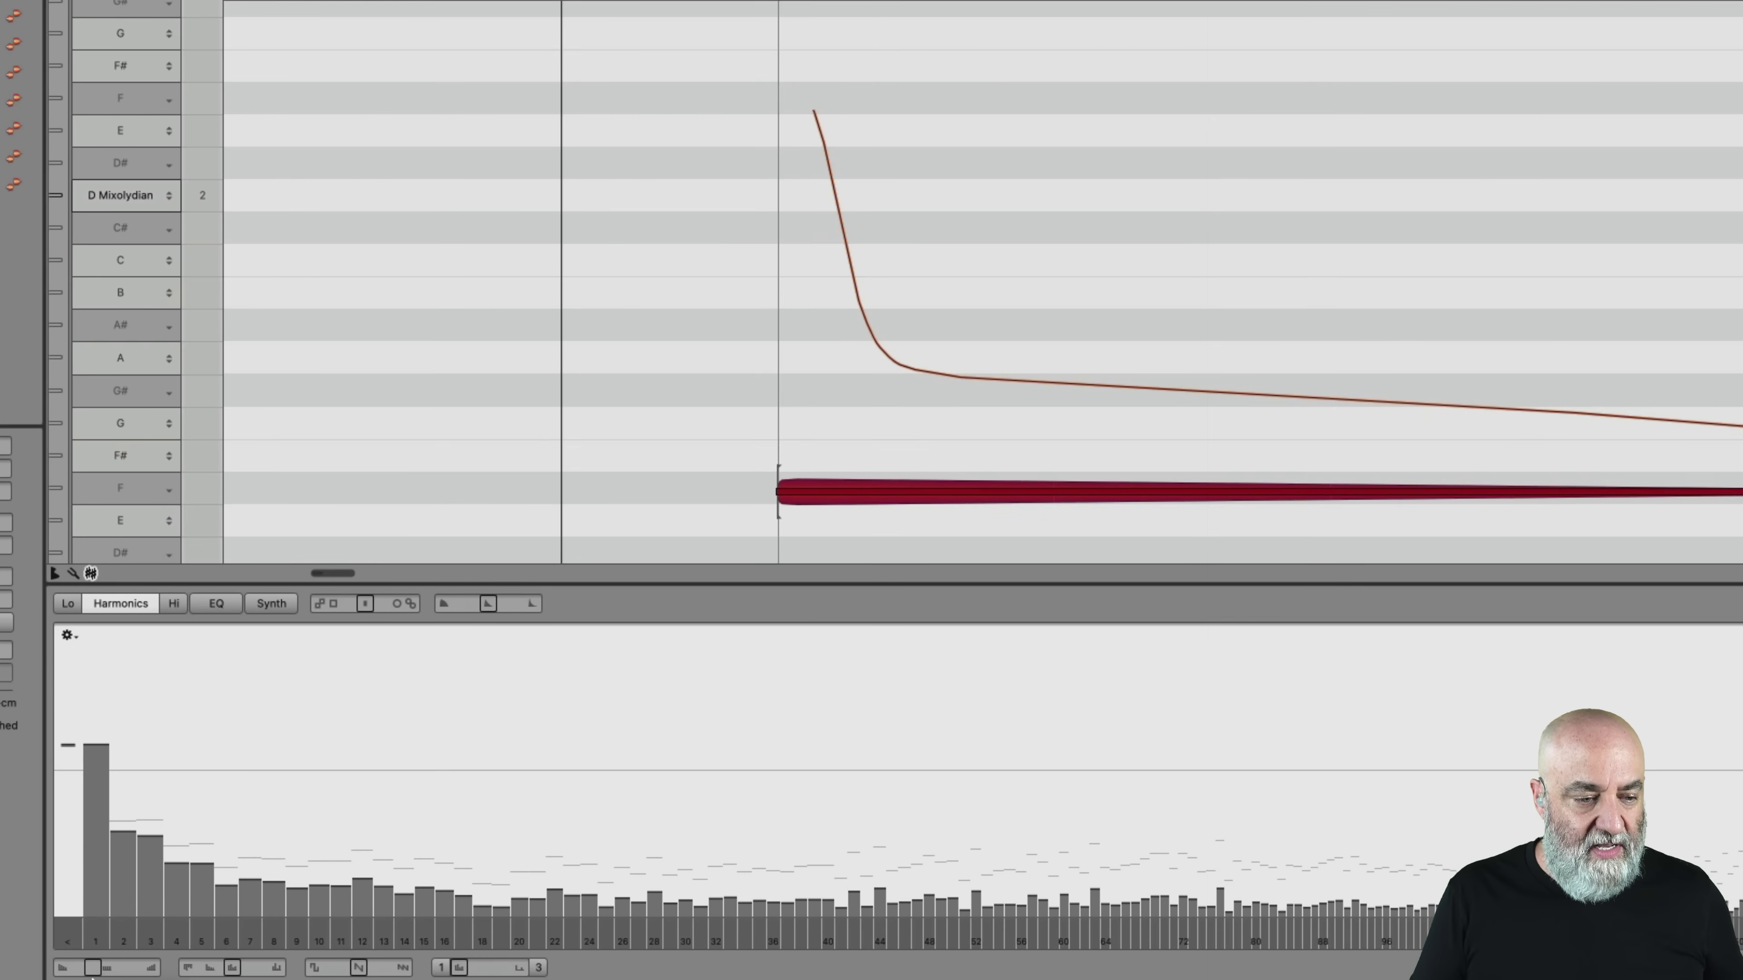
{"action": "left_click", "coordinate": [214, 968]}
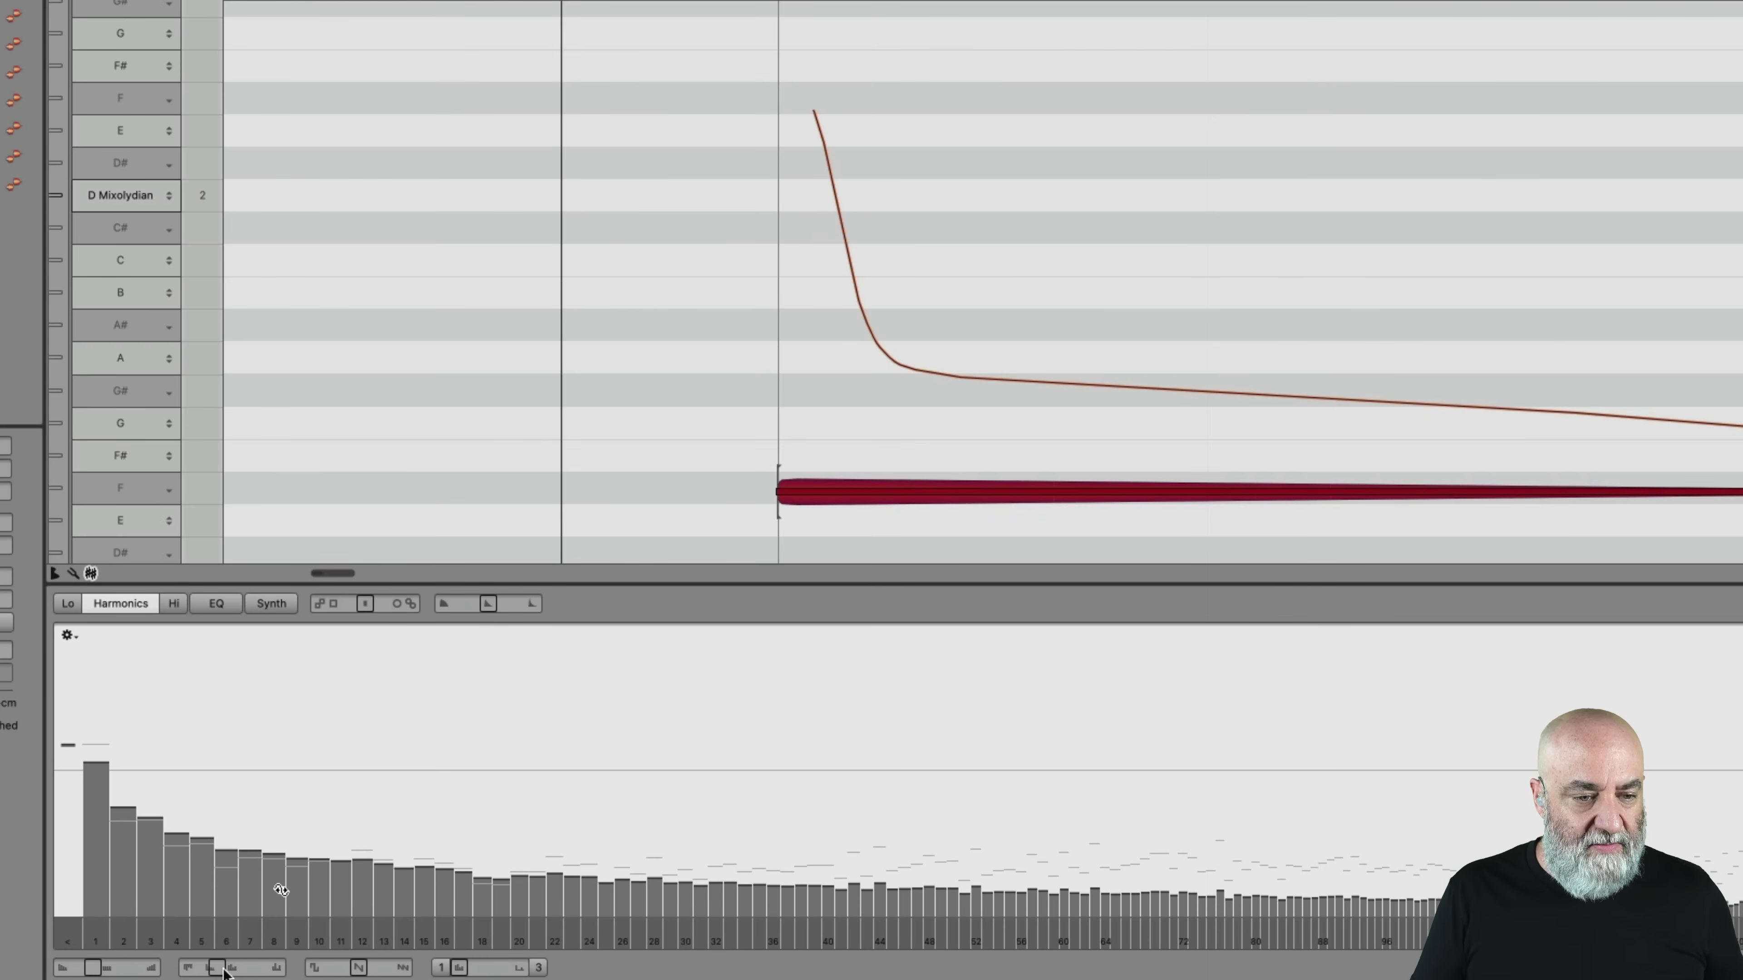
Set the Dynamics to -76 % and raise the Brilliance of the kick's harmonics well above neutral during playback
{"action": "left_click_drag", "start_coordinate": [479, 604], "coordinate": [449, 604]}
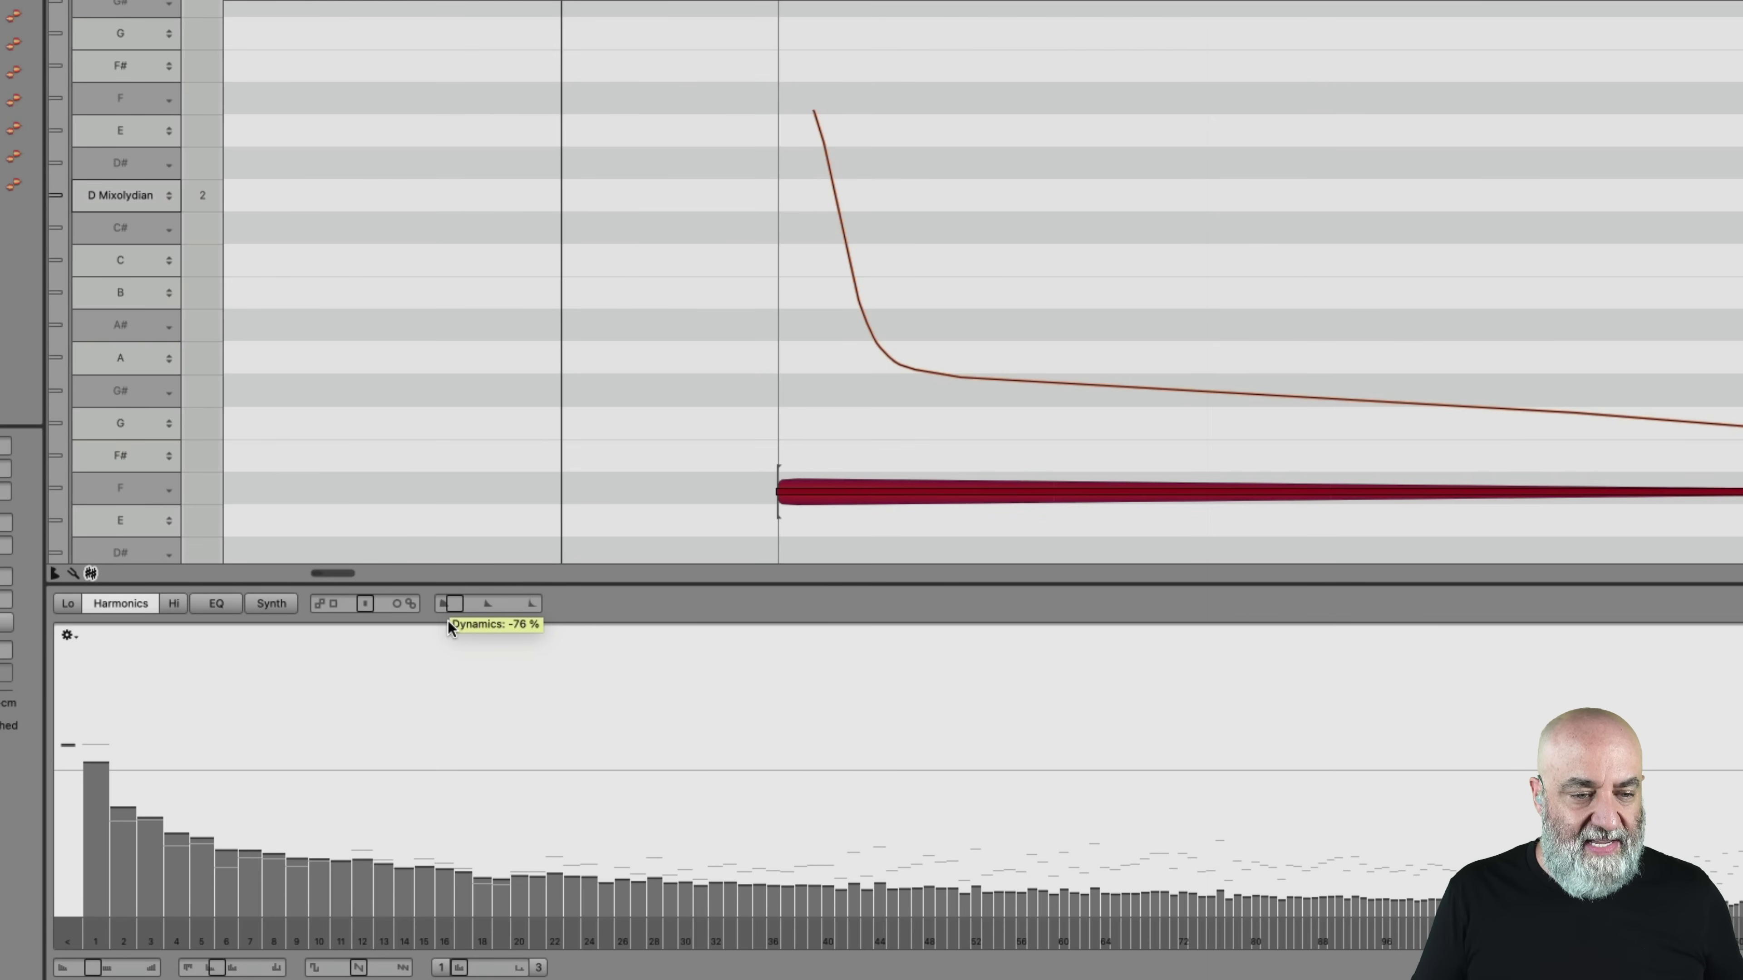
{"action": "key", "text": "space"}
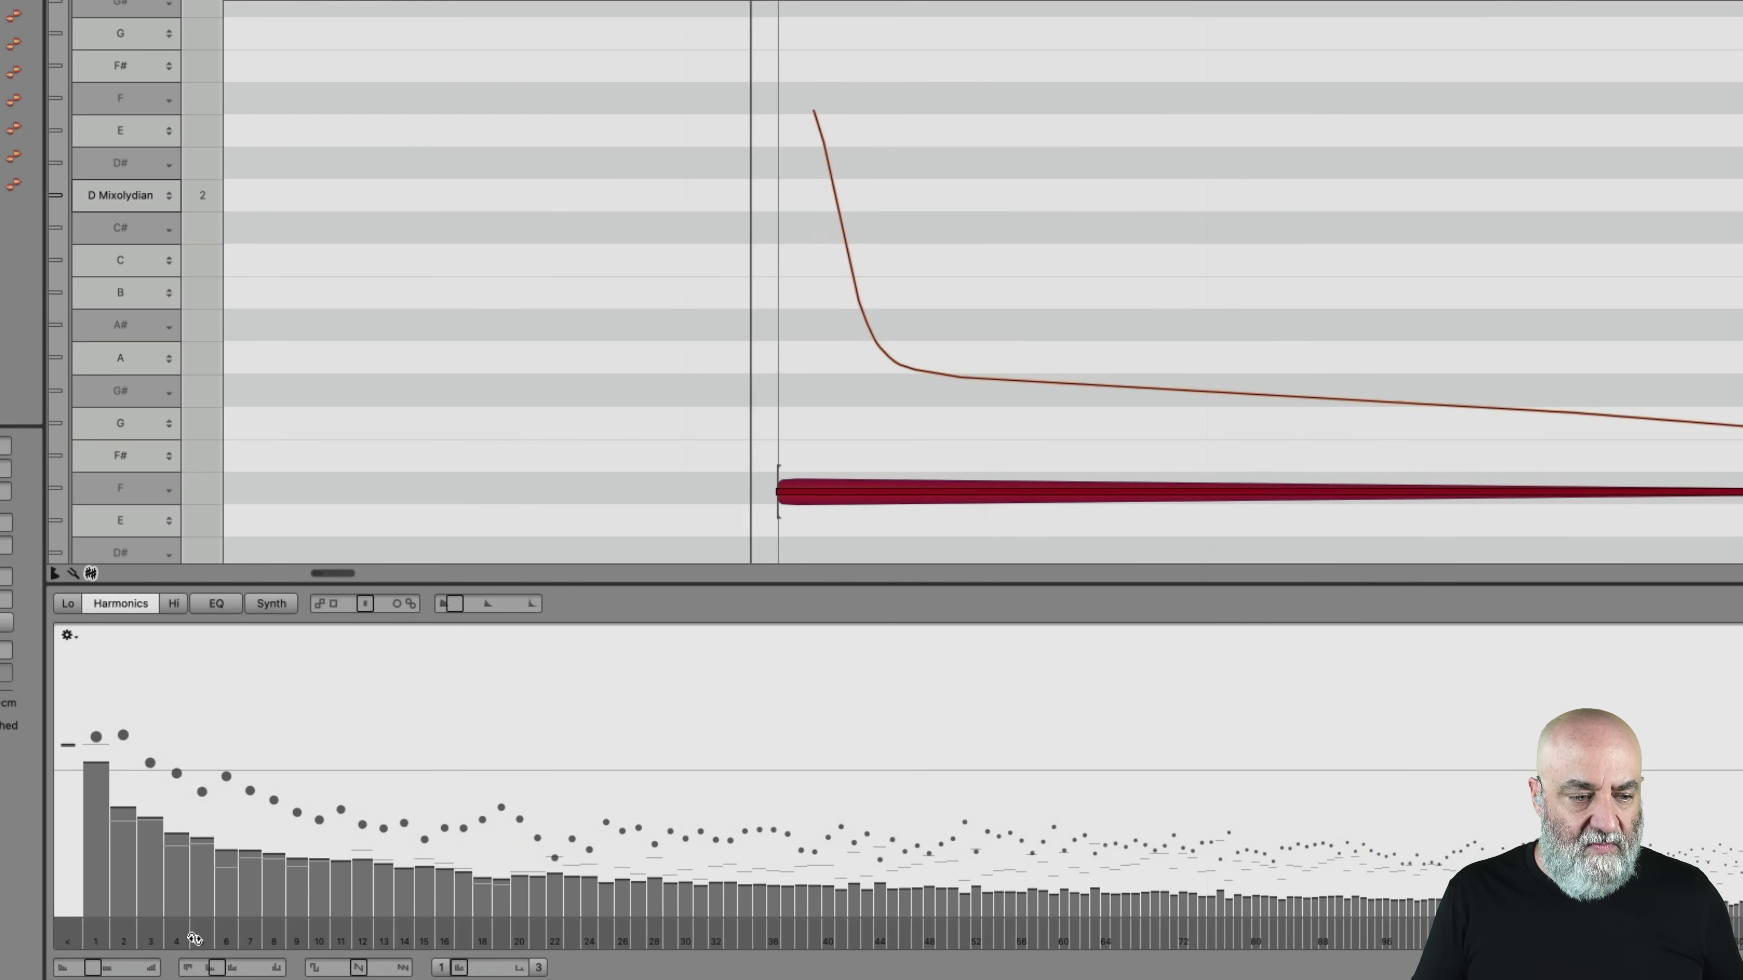
{"action": "left_click", "coordinate": [118, 968]}
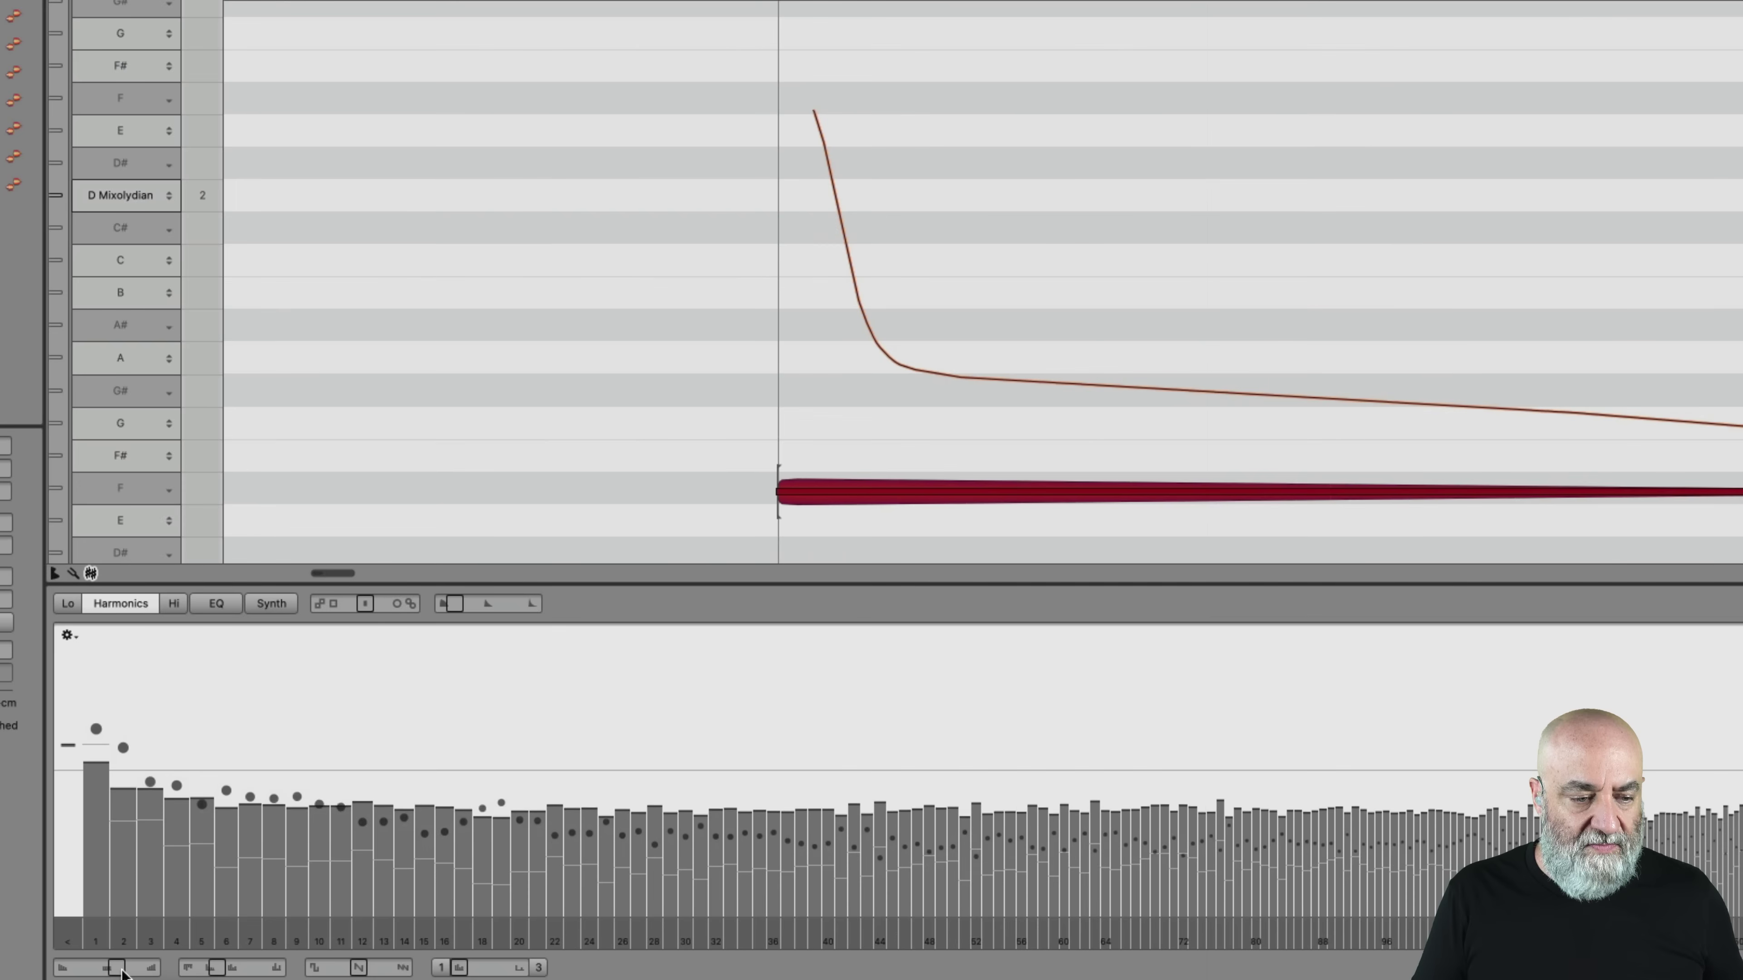
{"action": "left_click_drag", "start_coordinate": [124, 969], "coordinate": [133, 969]}
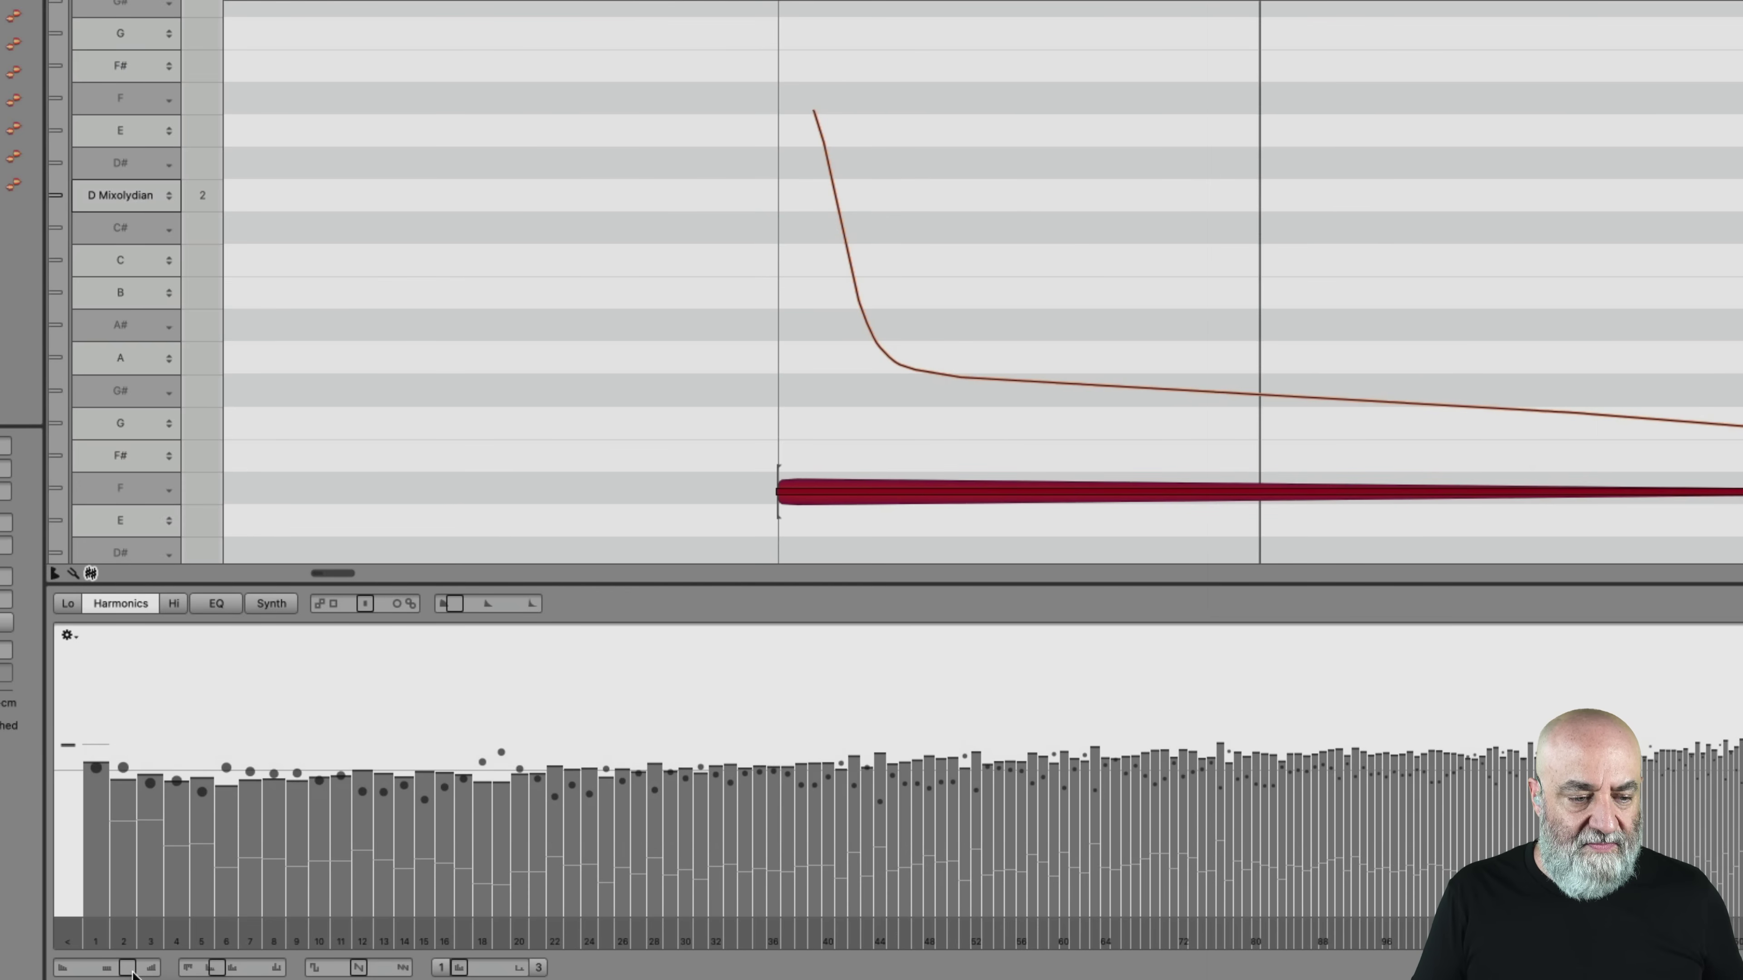
{"action": "key", "text": "space"}
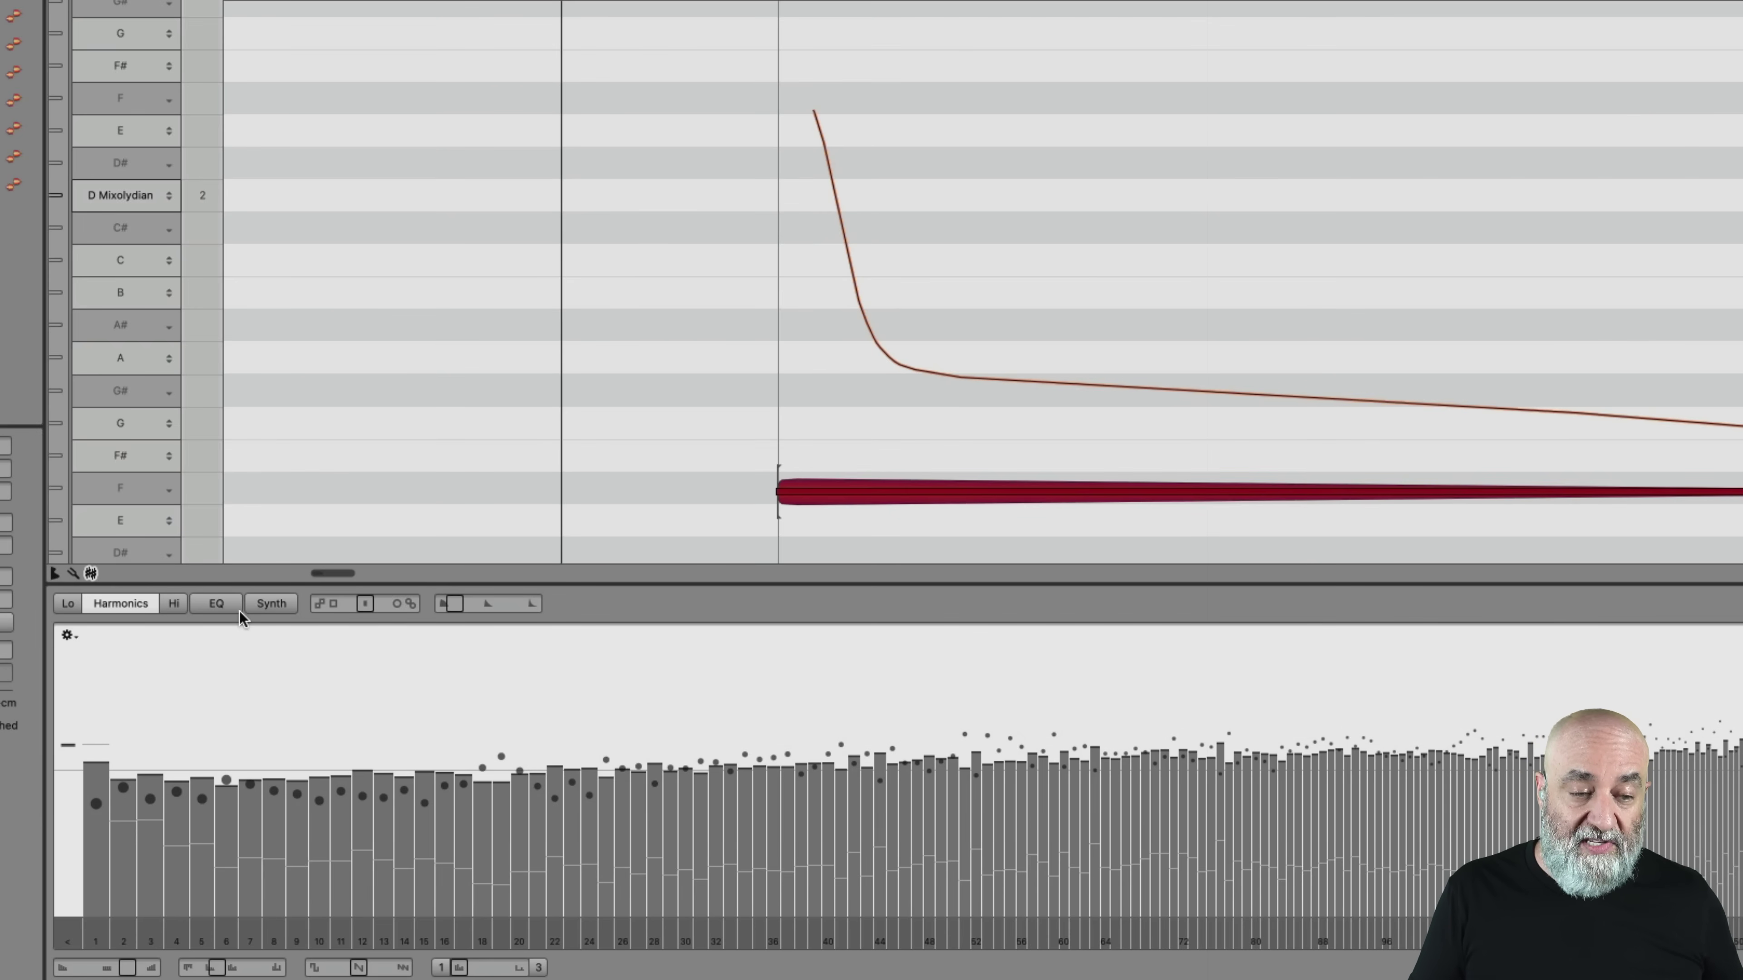
Shape the Synth Spectrum envelope to start at its minimum and rise gradually to a short plateau above neutral
{"action": "left_click", "coordinate": [286, 601]}
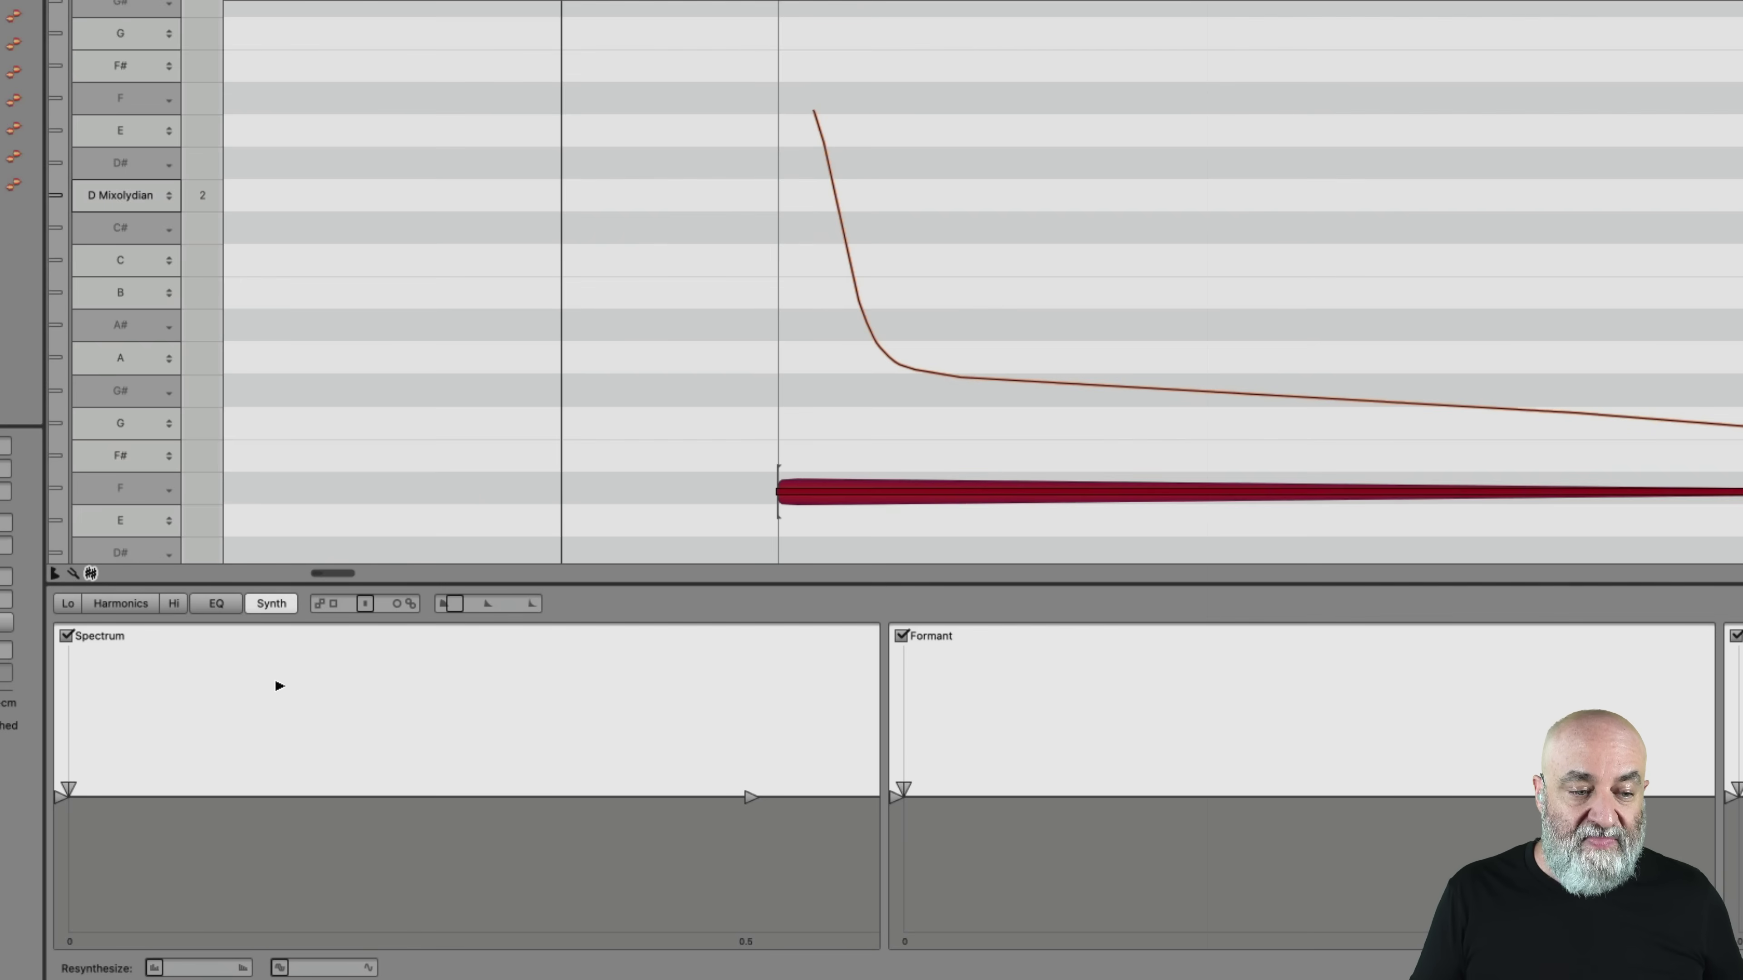
{"action": "left_click", "coordinate": [68, 787]}
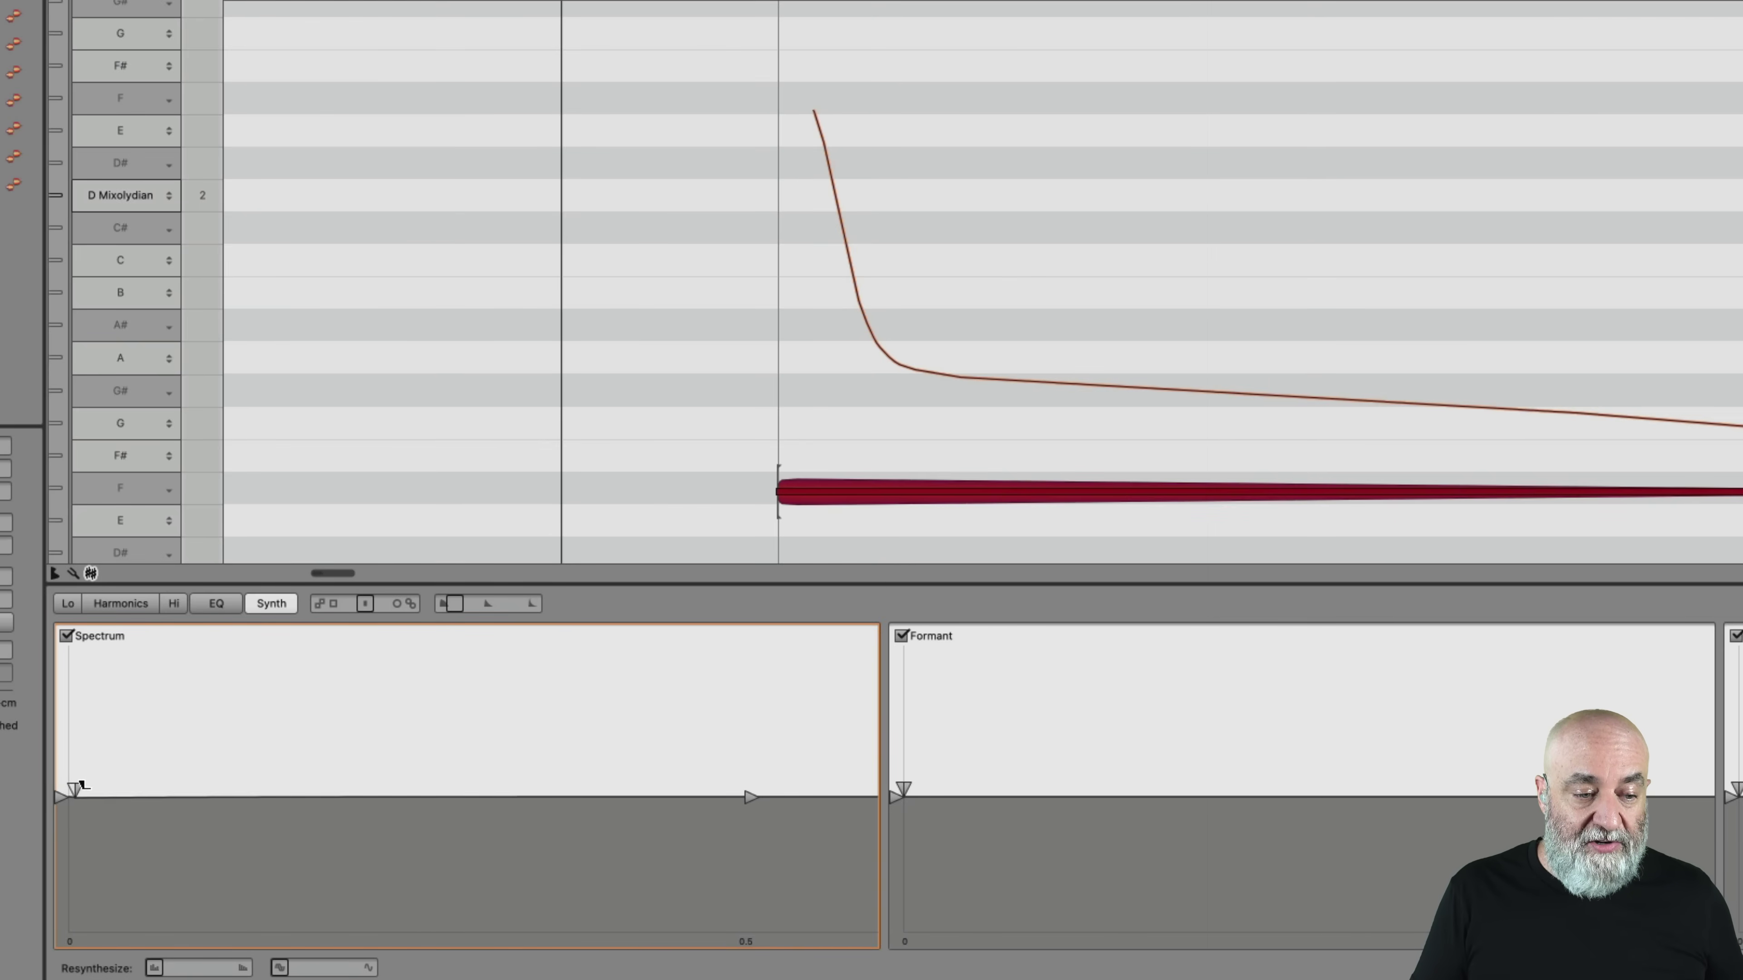
{"action": "left_click_drag", "start_coordinate": [62, 798], "coordinate": [60, 815]}
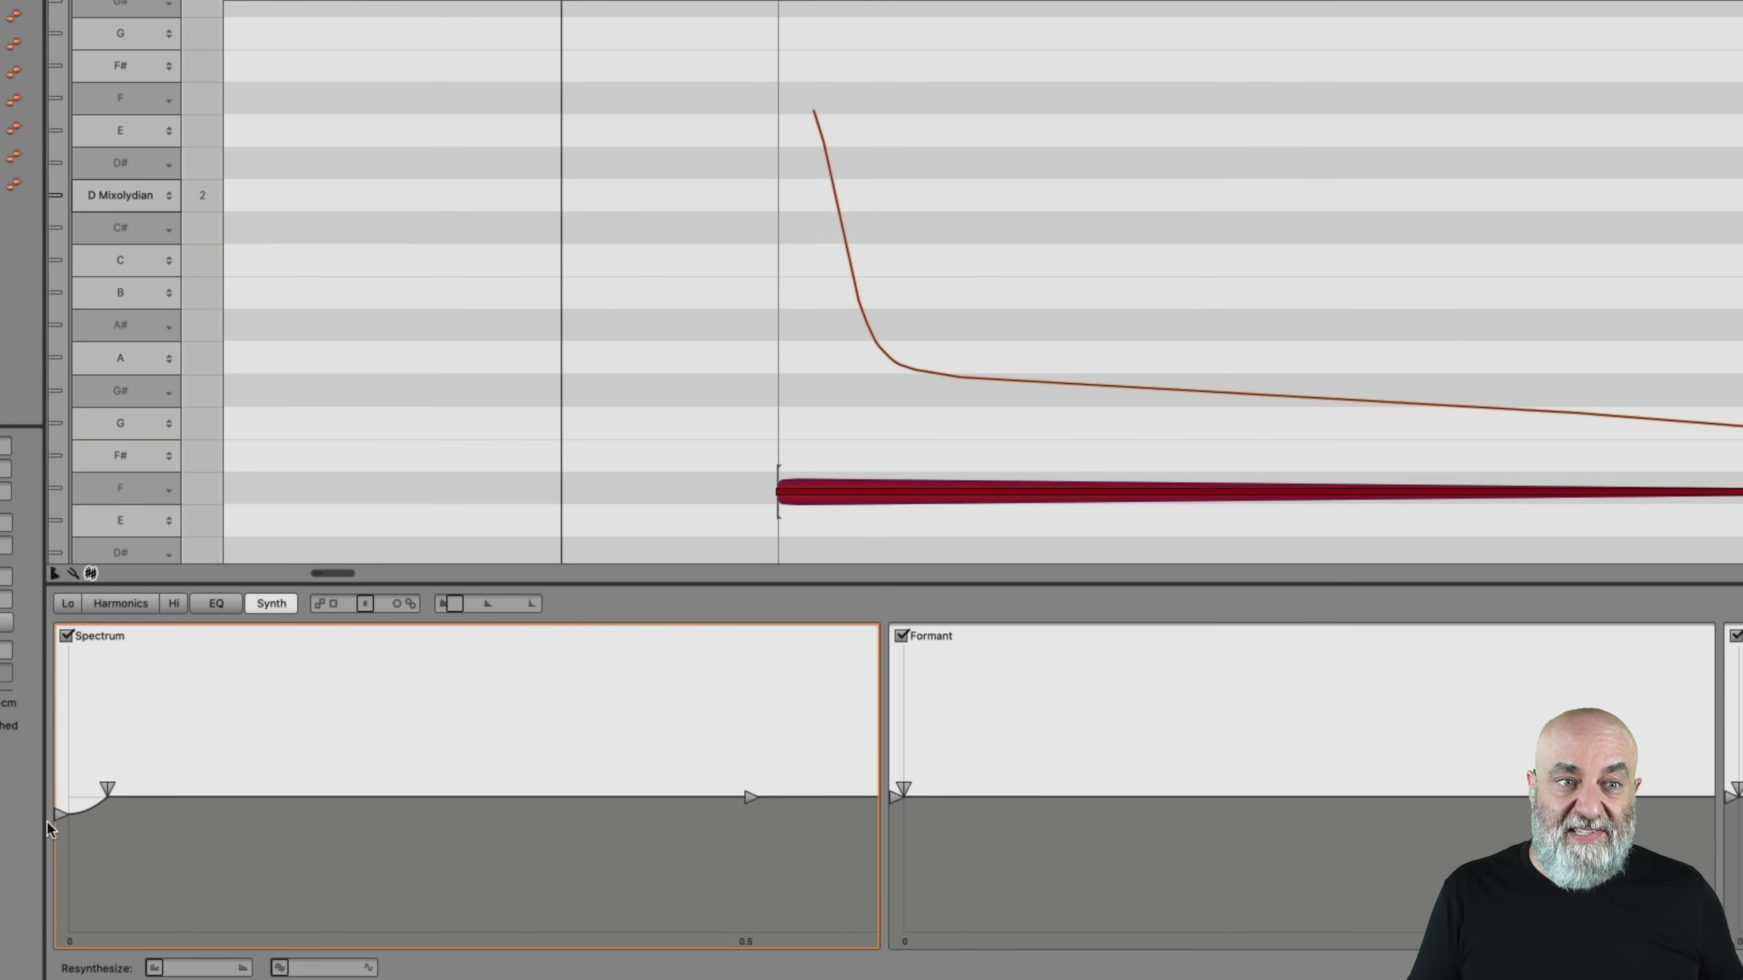
{"action": "left_click_drag", "start_coordinate": [59, 810], "coordinate": [54, 965]}
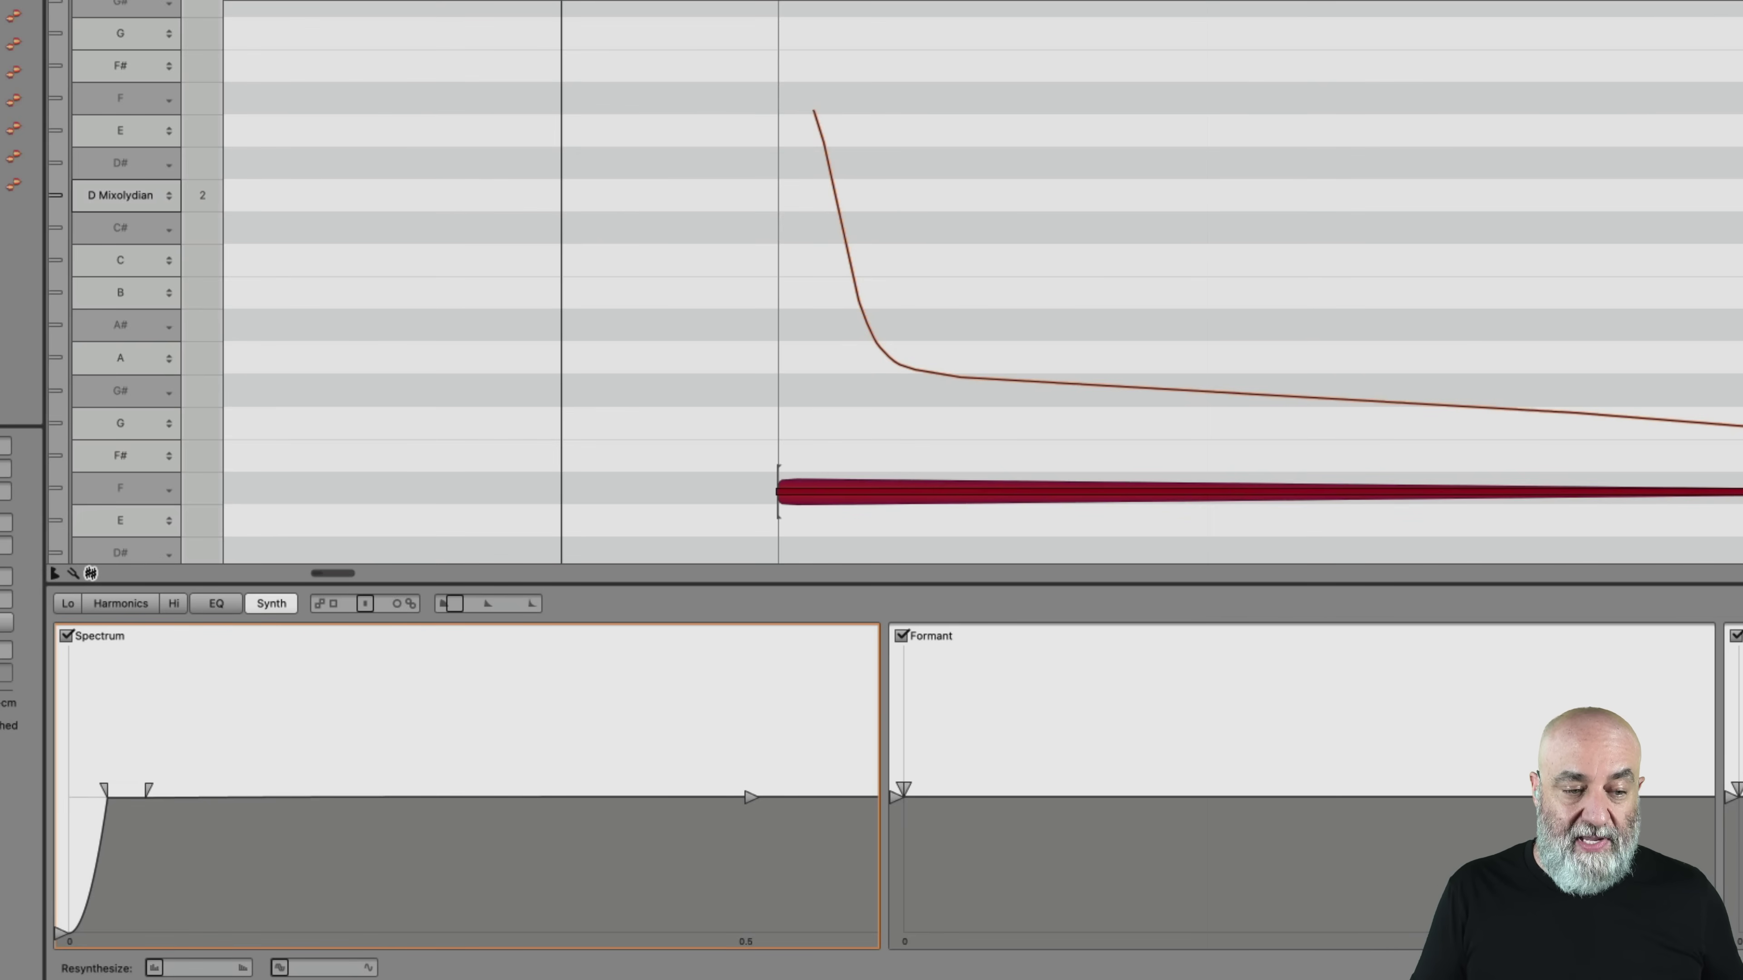
{"action": "left_click_drag", "start_coordinate": [127, 795], "coordinate": [237, 726]}
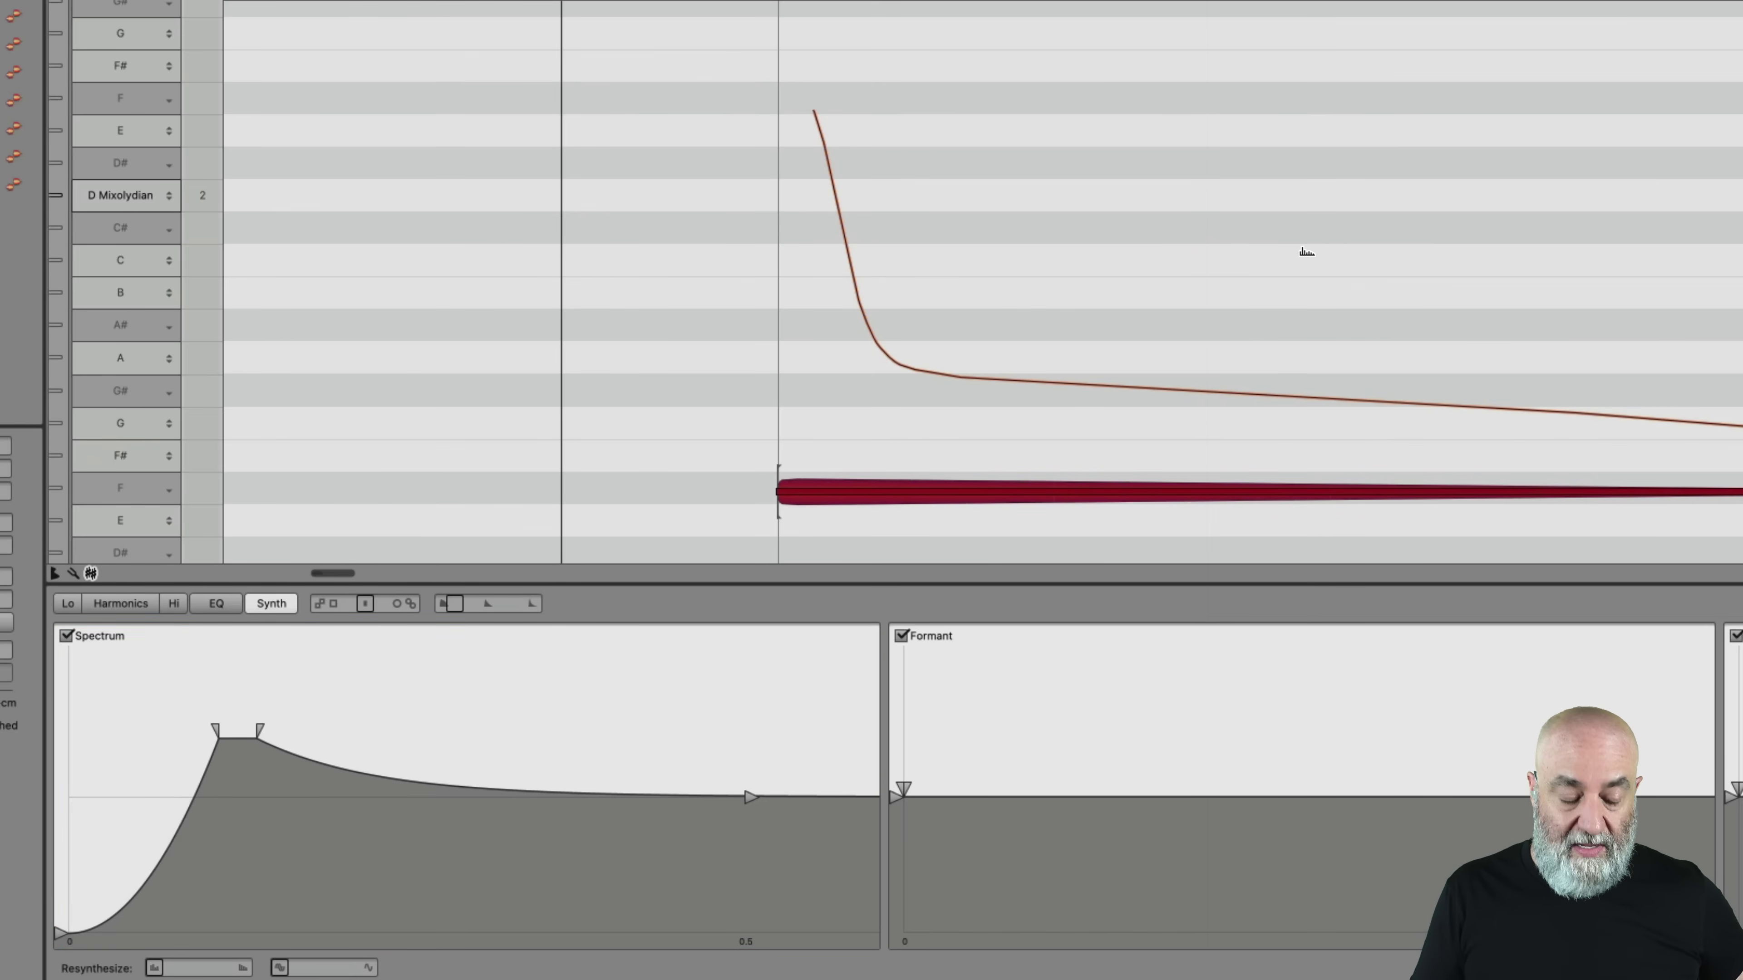
Shift the kick note's formants up to about C#3 with the Formant tool
{"action": "scroll", "coordinate": [1307, 253], "scroll_direction": "down", "scroll_amount": 1}
{"action": "left_click_drag", "start_coordinate": [1307, 254], "coordinate": [1130, 116]}
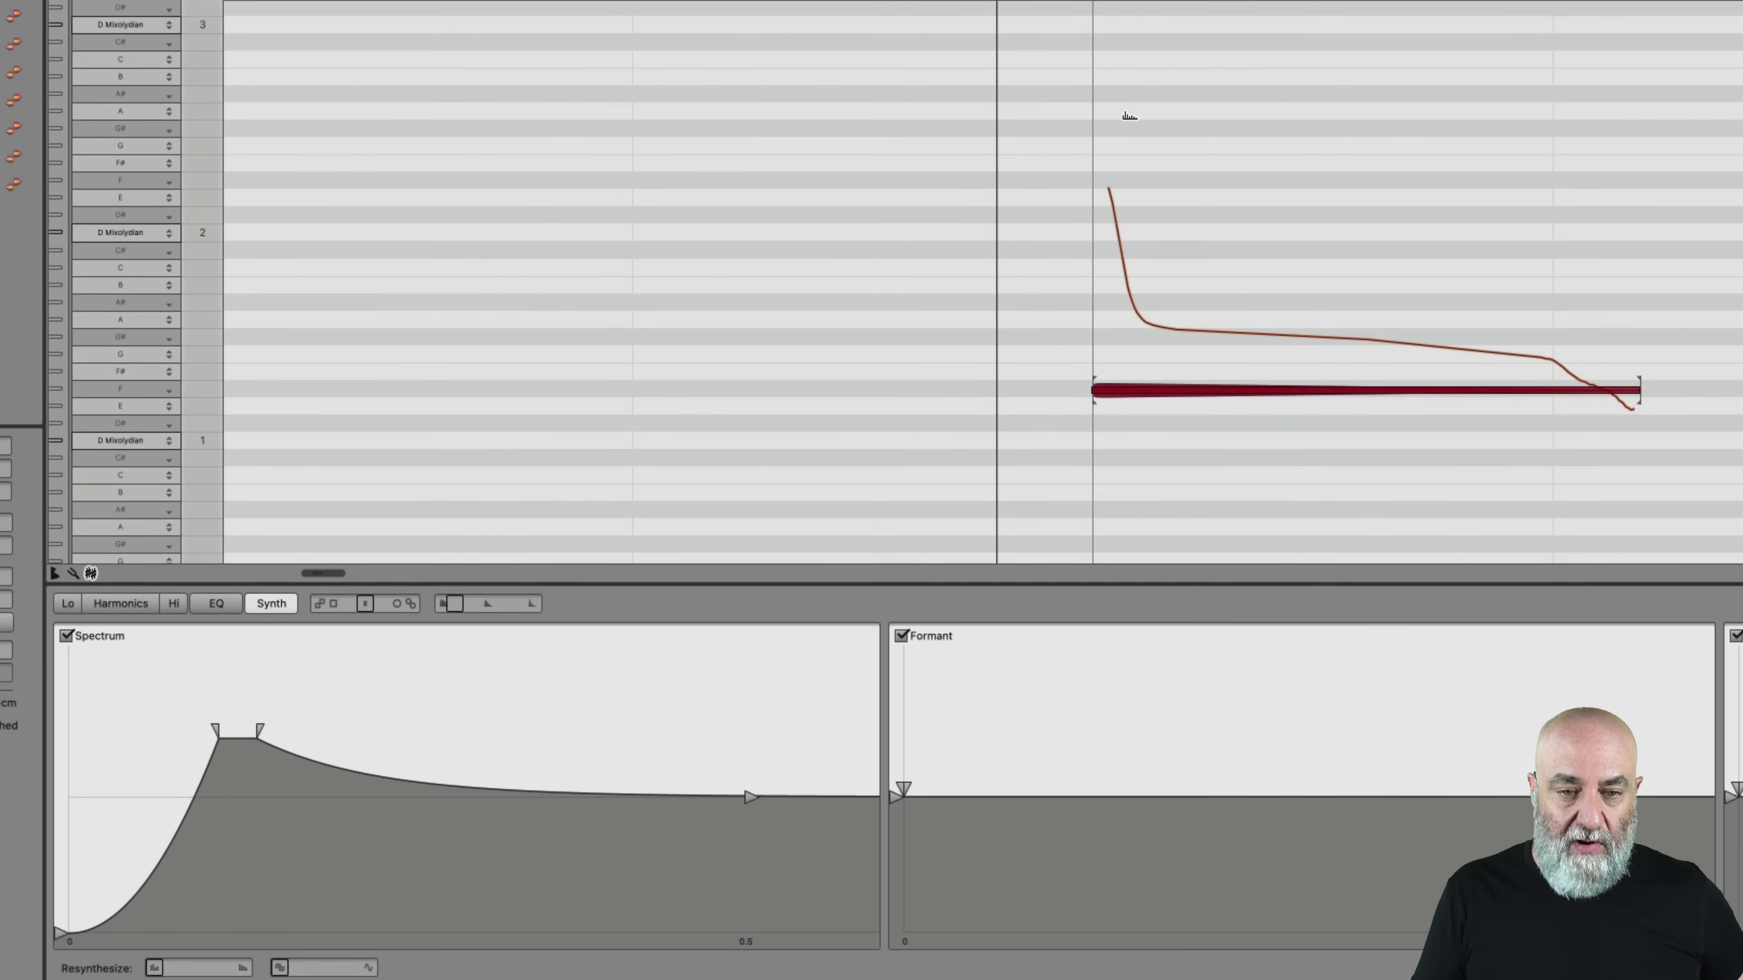
{"action": "right_click", "coordinate": [1130, 116]}
{"action": "left_click", "coordinate": [1209, 246]}
{"action": "left_click_drag", "start_coordinate": [1194, 389], "coordinate": [1213, 47]}
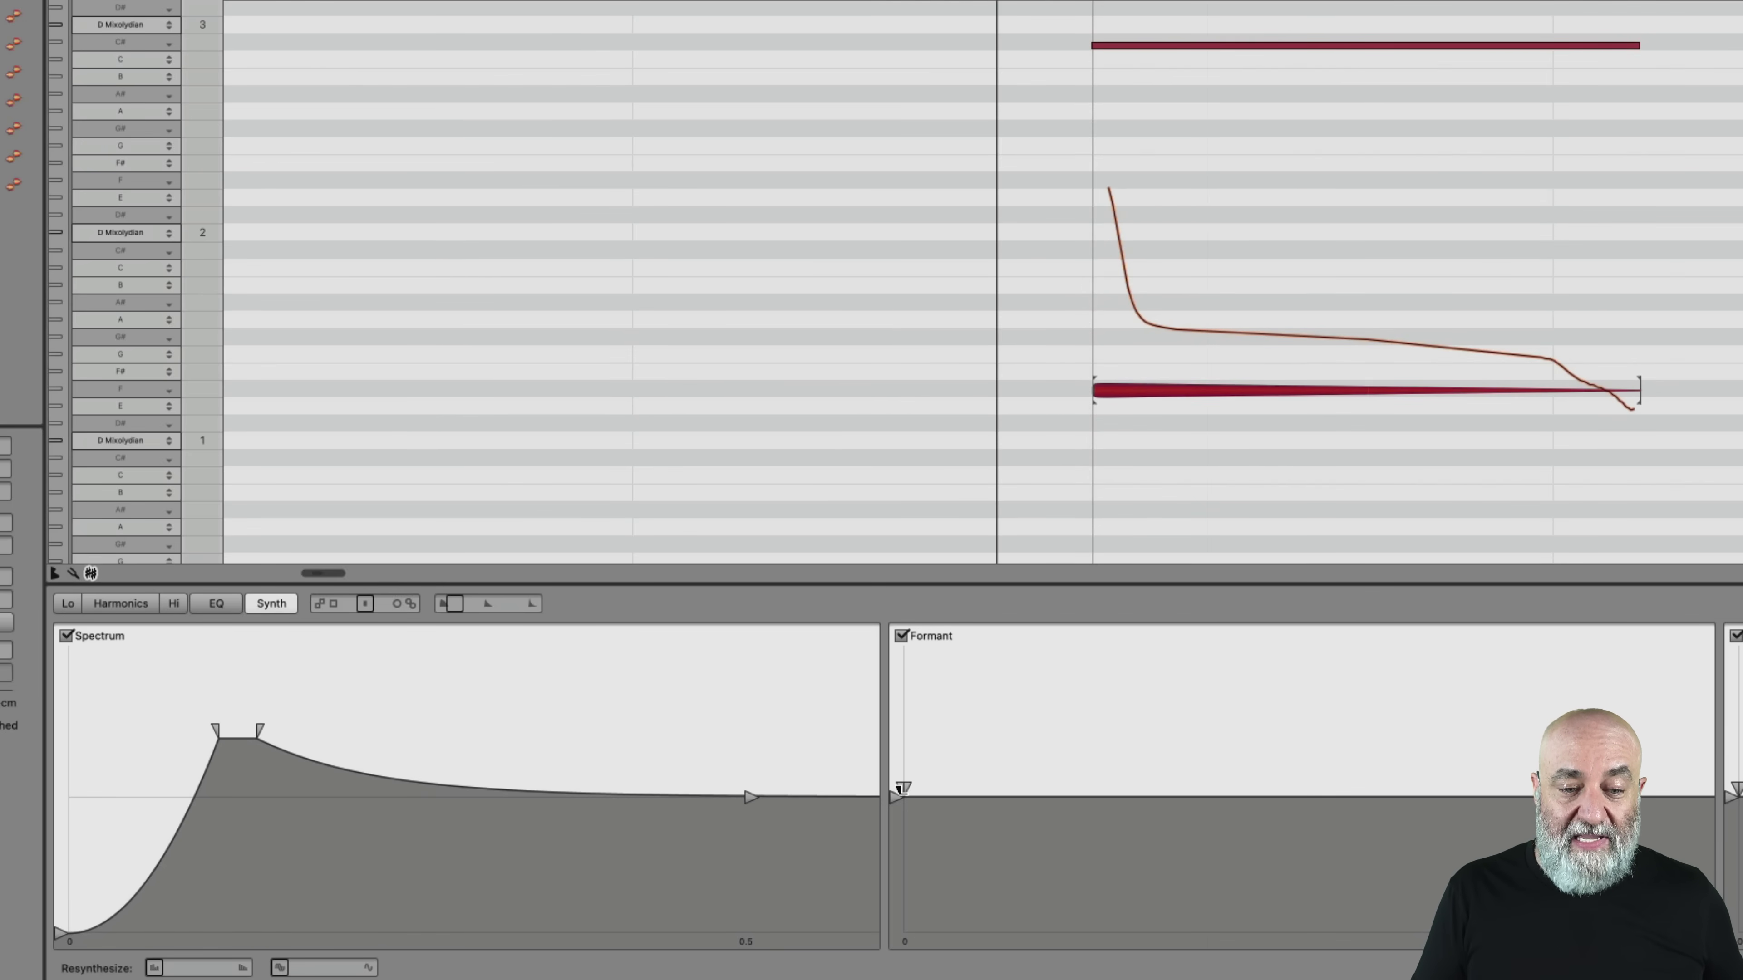
Shape the Synth Formant envelope to start above neutral, fall to its minimum and stay there through the sustain
{"action": "left_click_drag", "start_coordinate": [893, 790], "coordinate": [1016, 780]}
{"action": "left_click_drag", "start_coordinate": [896, 798], "coordinate": [896, 932]}
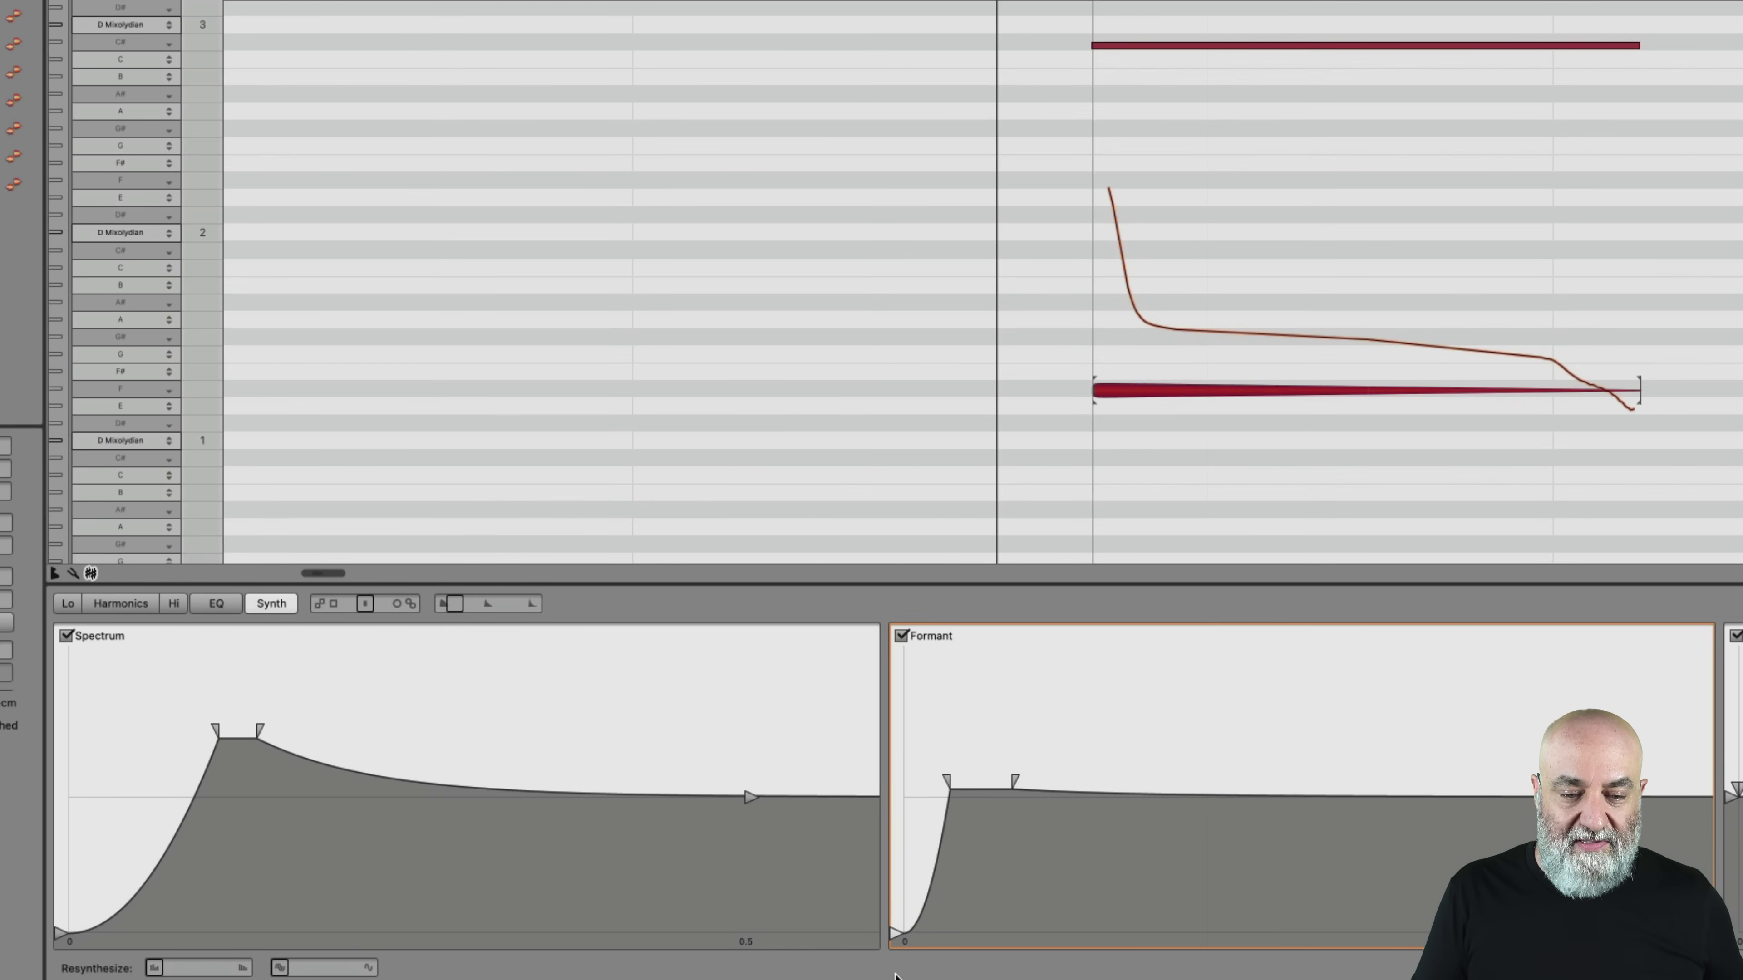
{"action": "left_click_drag", "start_coordinate": [987, 775], "coordinate": [1101, 678]}
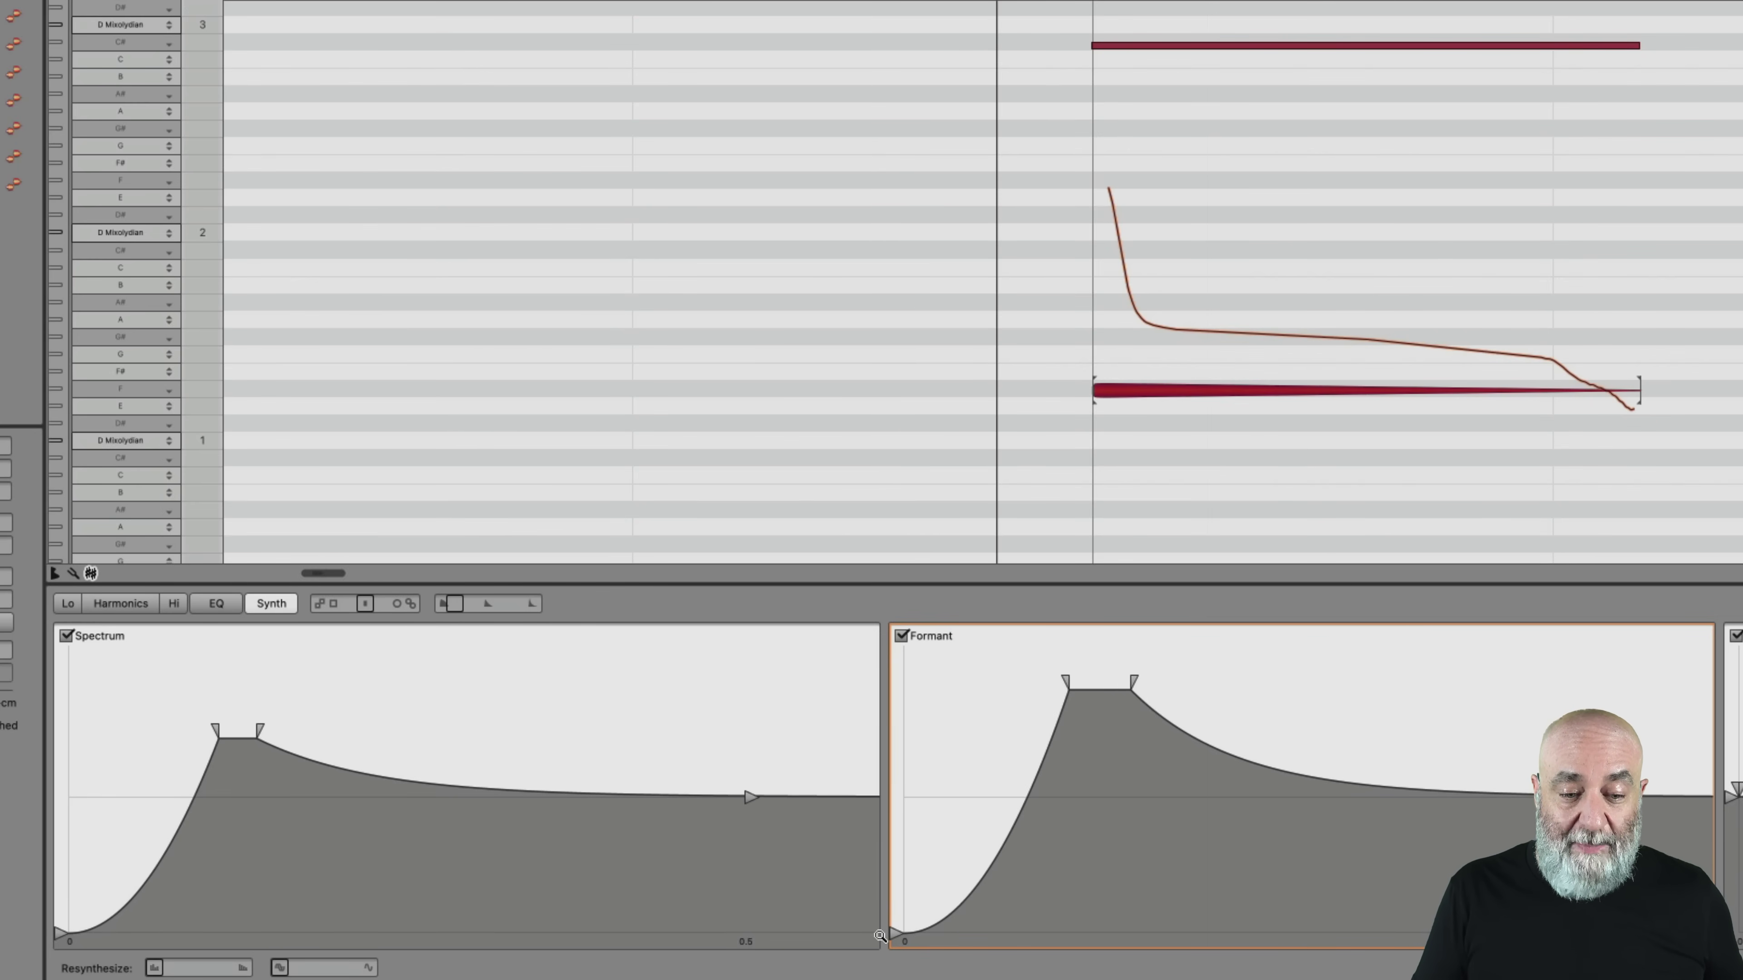
{"action": "left_click_drag", "start_coordinate": [889, 935], "coordinate": [872, 726]}
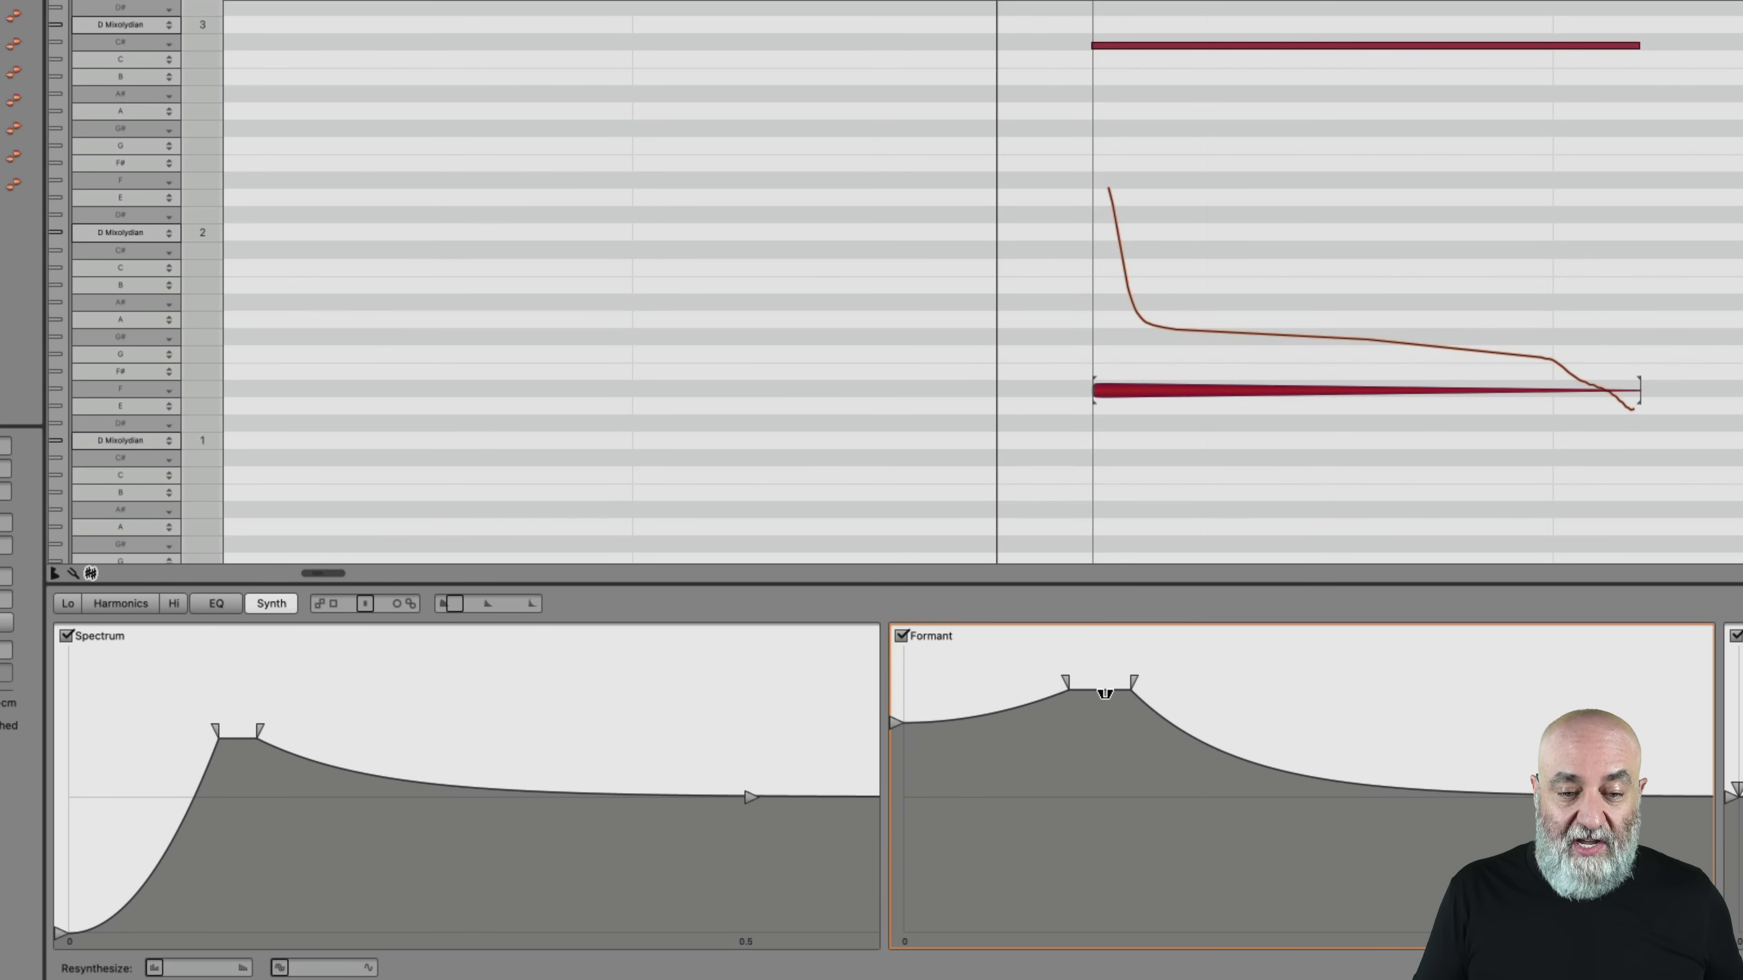
{"action": "left_click_drag", "start_coordinate": [1108, 683], "coordinate": [1101, 935]}
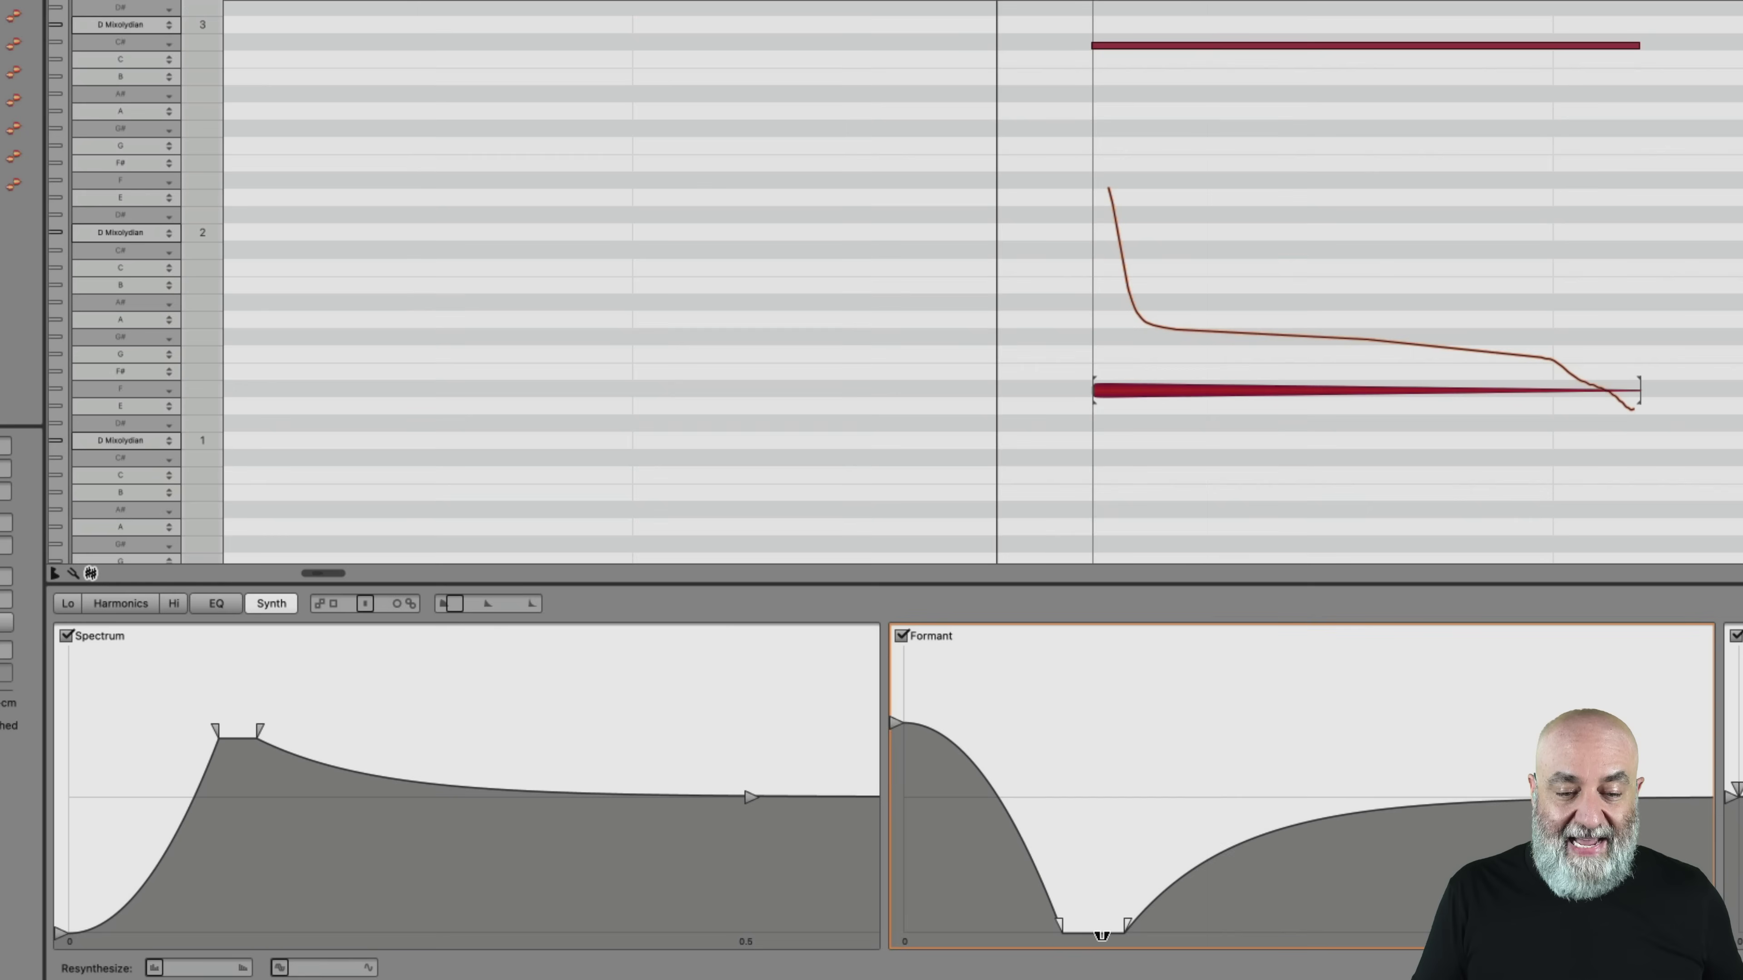
{"action": "left_click_drag", "start_coordinate": [1586, 796], "coordinate": [1586, 936]}
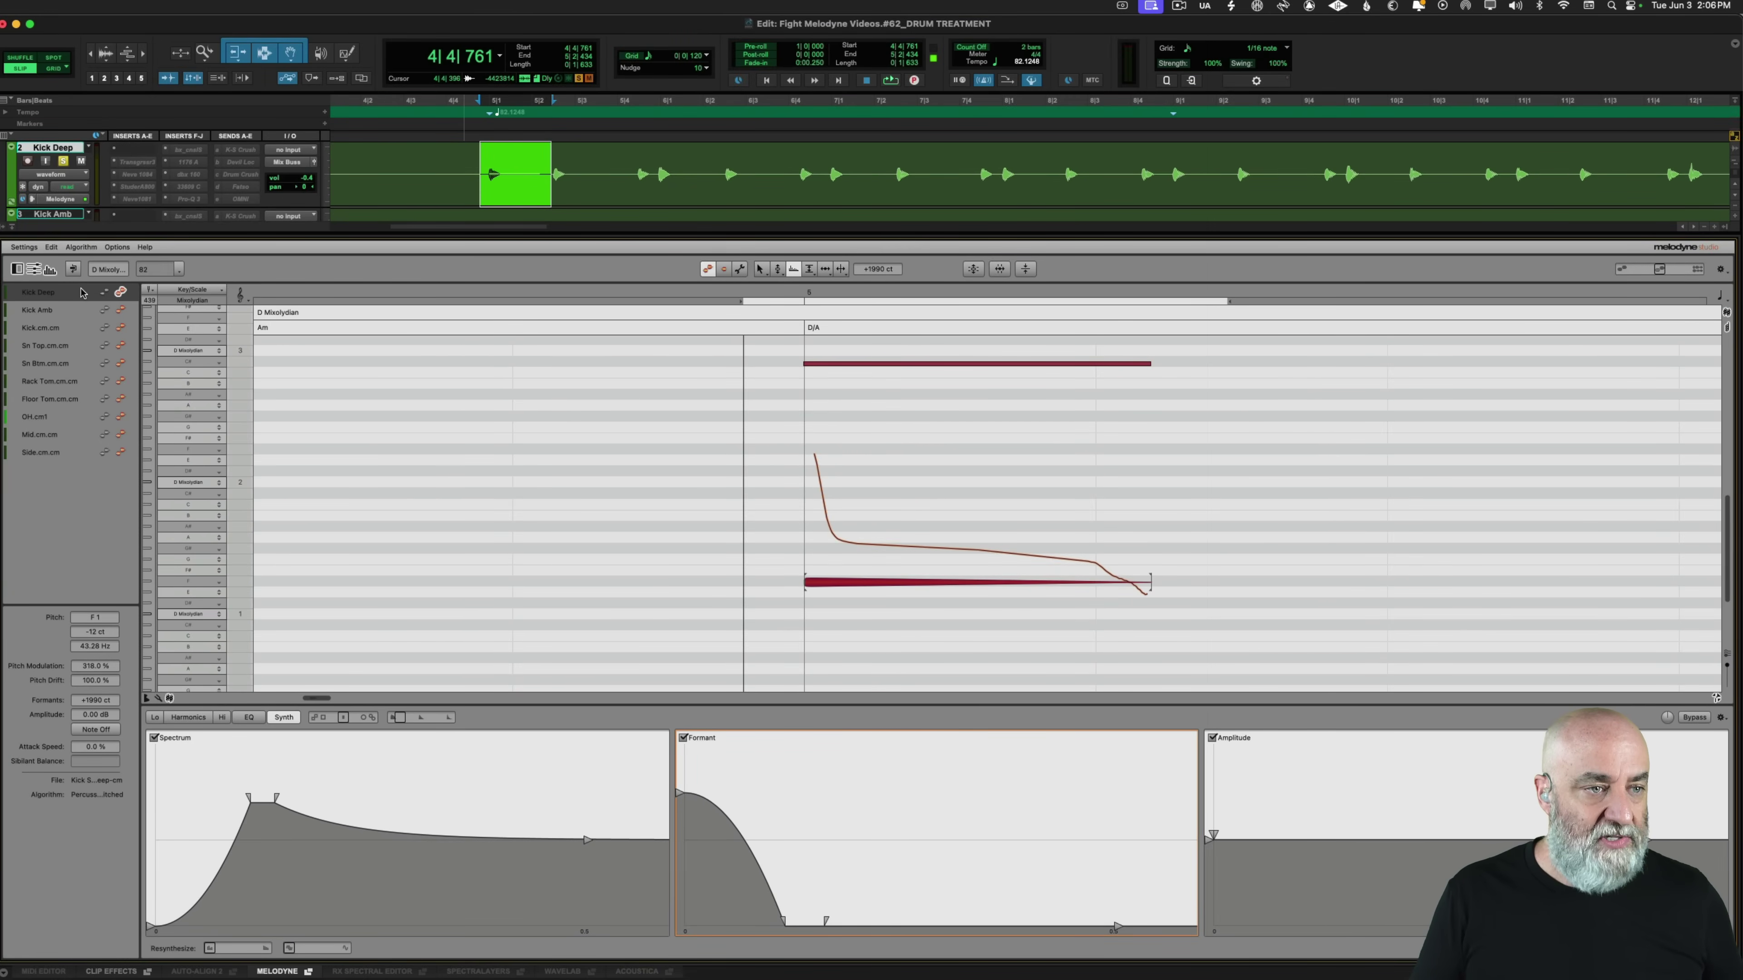
Hide the Sound Editor, switch to the Pitch tool and select the time range of the kick note
{"action": "left_click", "coordinate": [50, 270]}
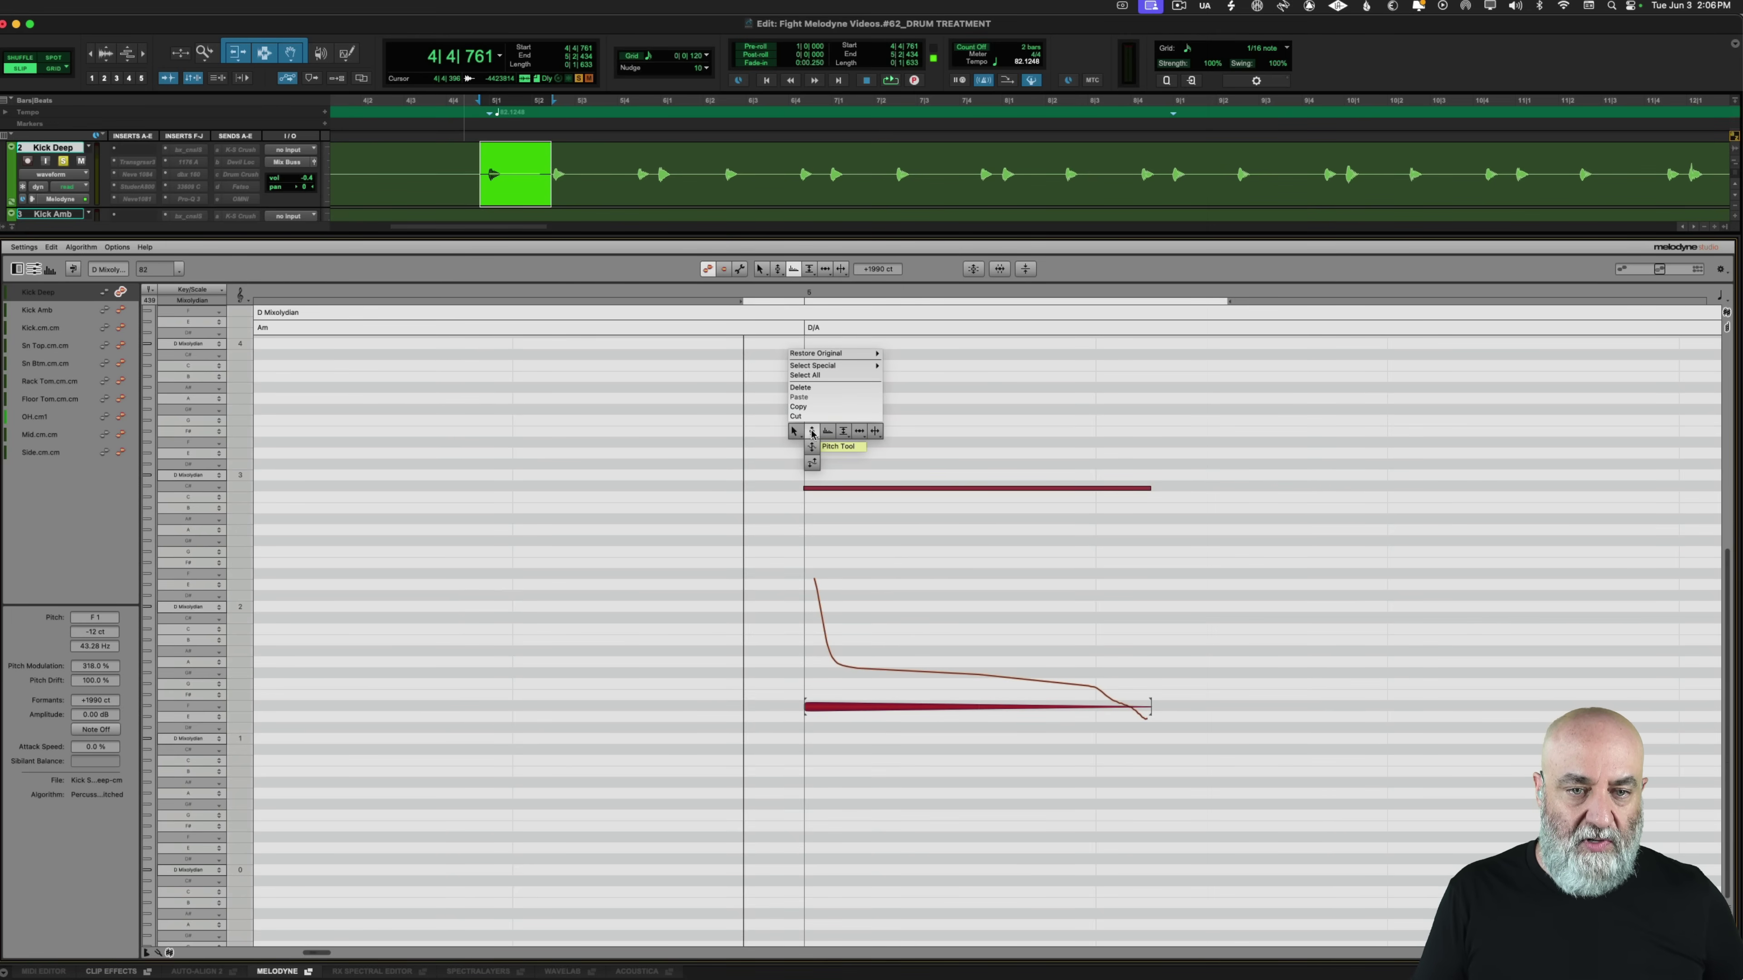
{"action": "left_click", "coordinate": [828, 431]}
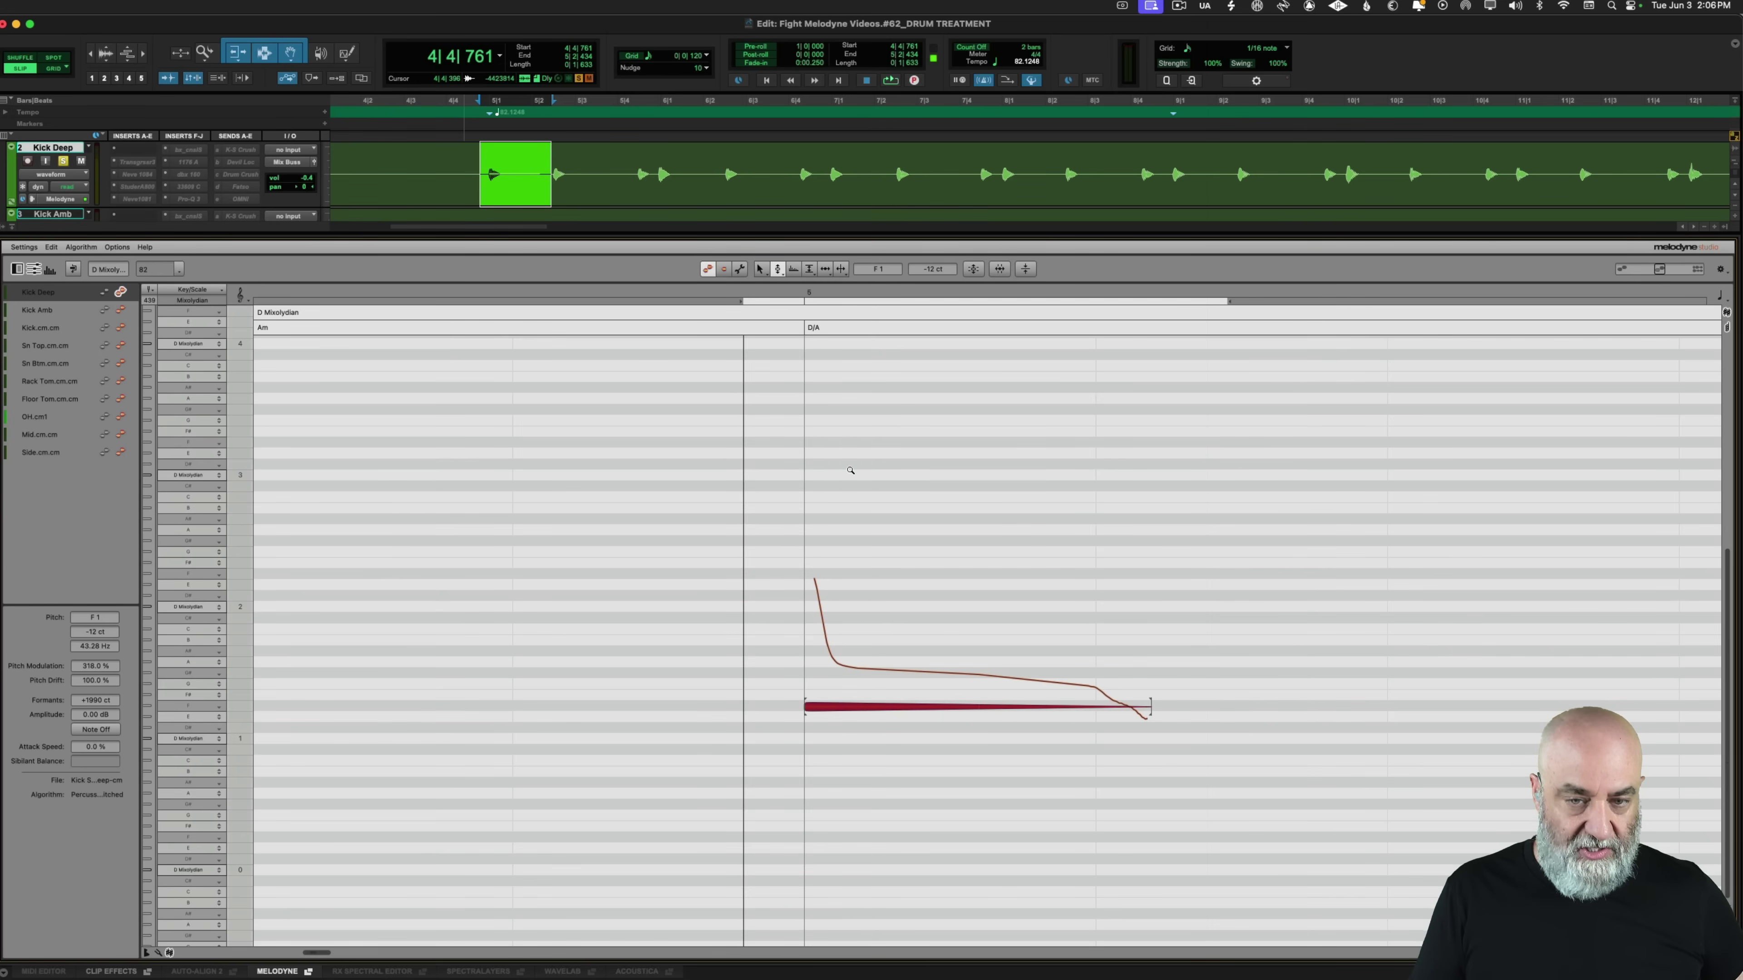
{"action": "left_click_drag", "start_coordinate": [840, 465], "coordinate": [923, 526]}
{"action": "scroll", "coordinate": [922, 527], "scroll_direction": "down", "scroll_amount": 4}
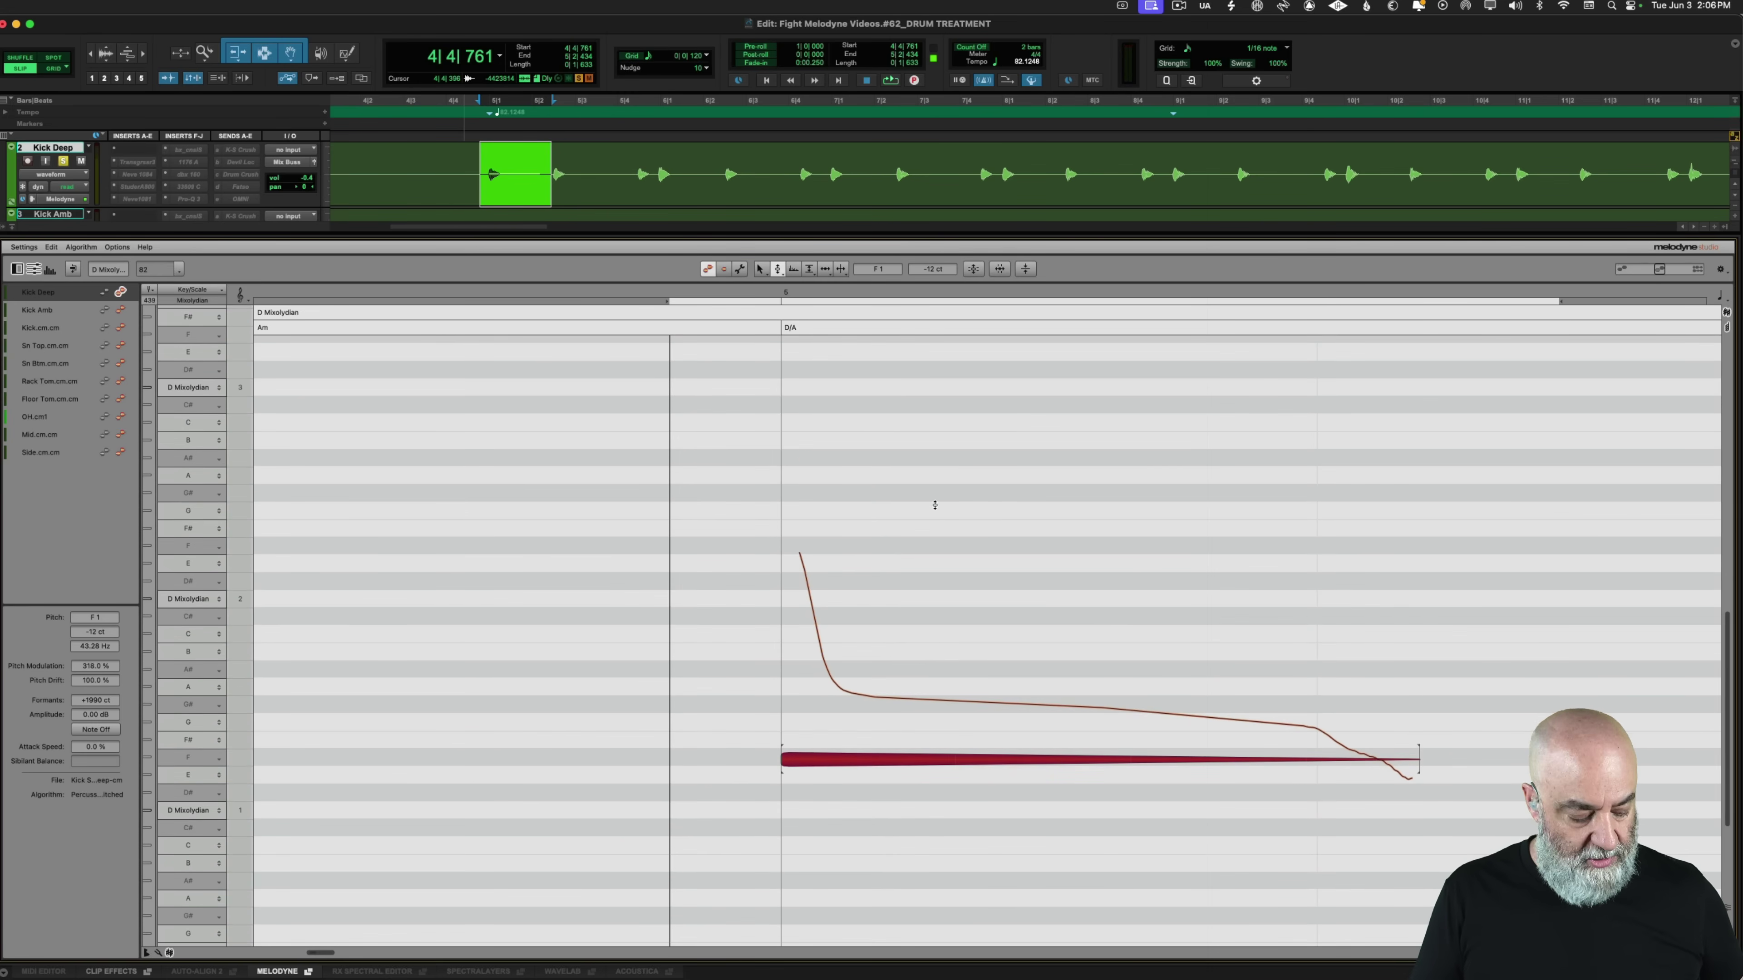
{"action": "scroll", "coordinate": [934, 505], "scroll_direction": "right", "scroll_amount": 3}
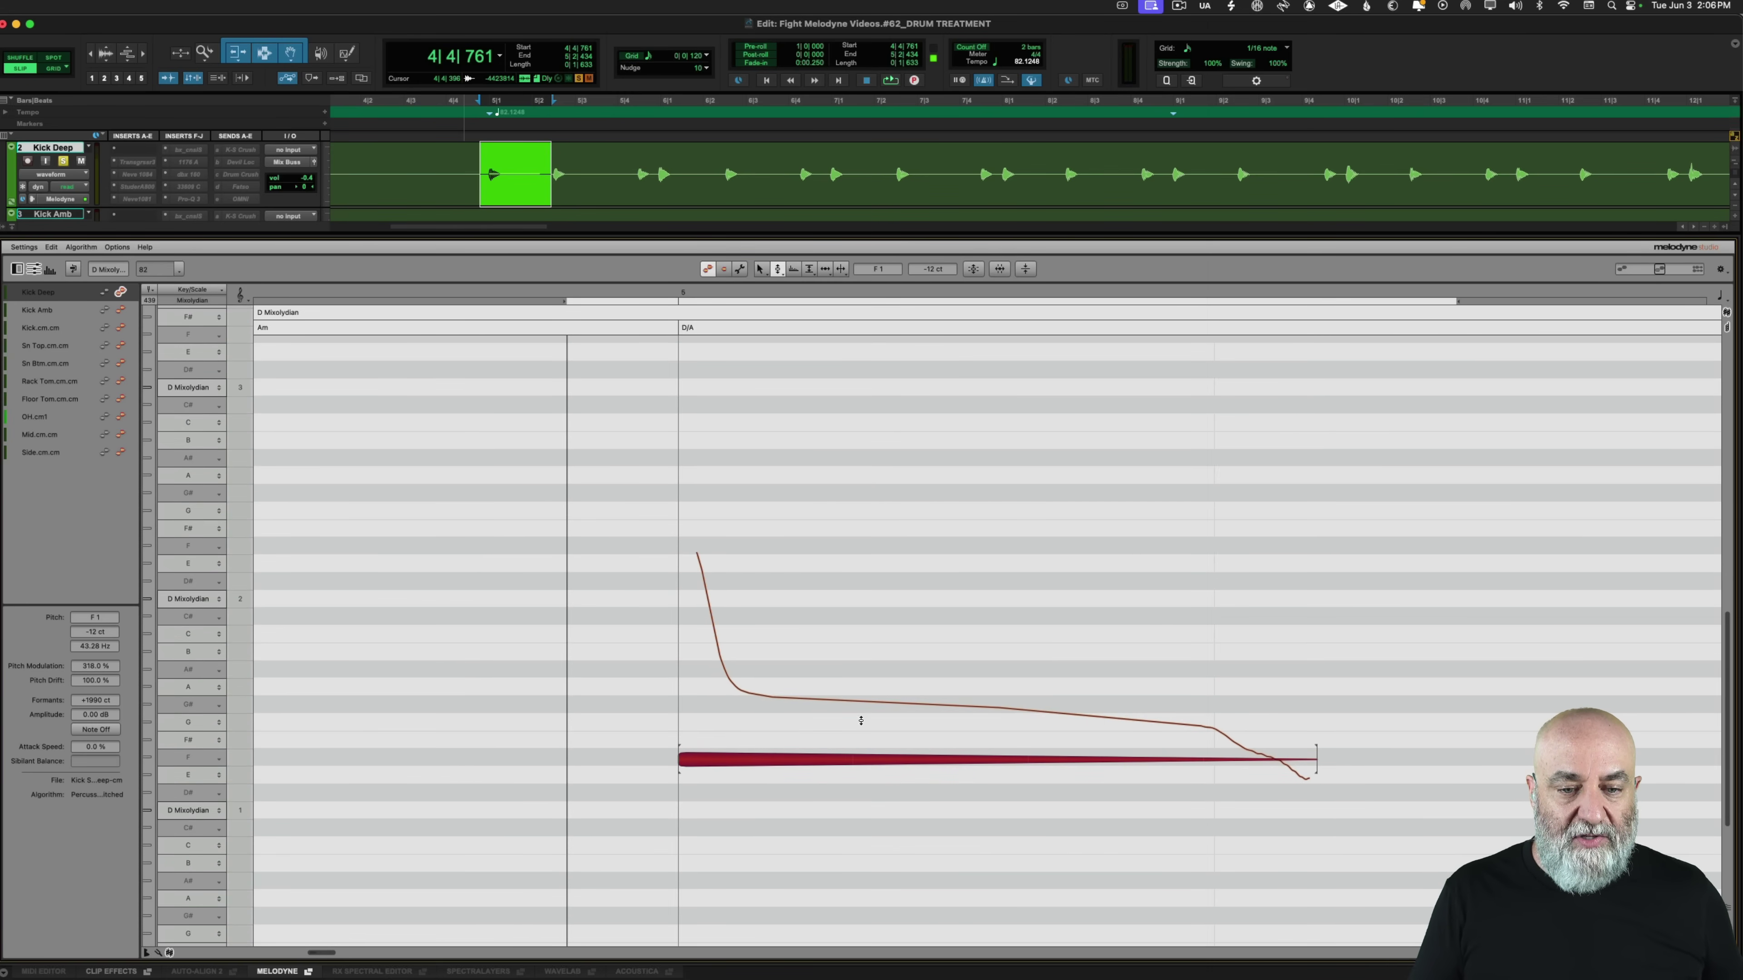
{"action": "left_click", "coordinate": [860, 755]}
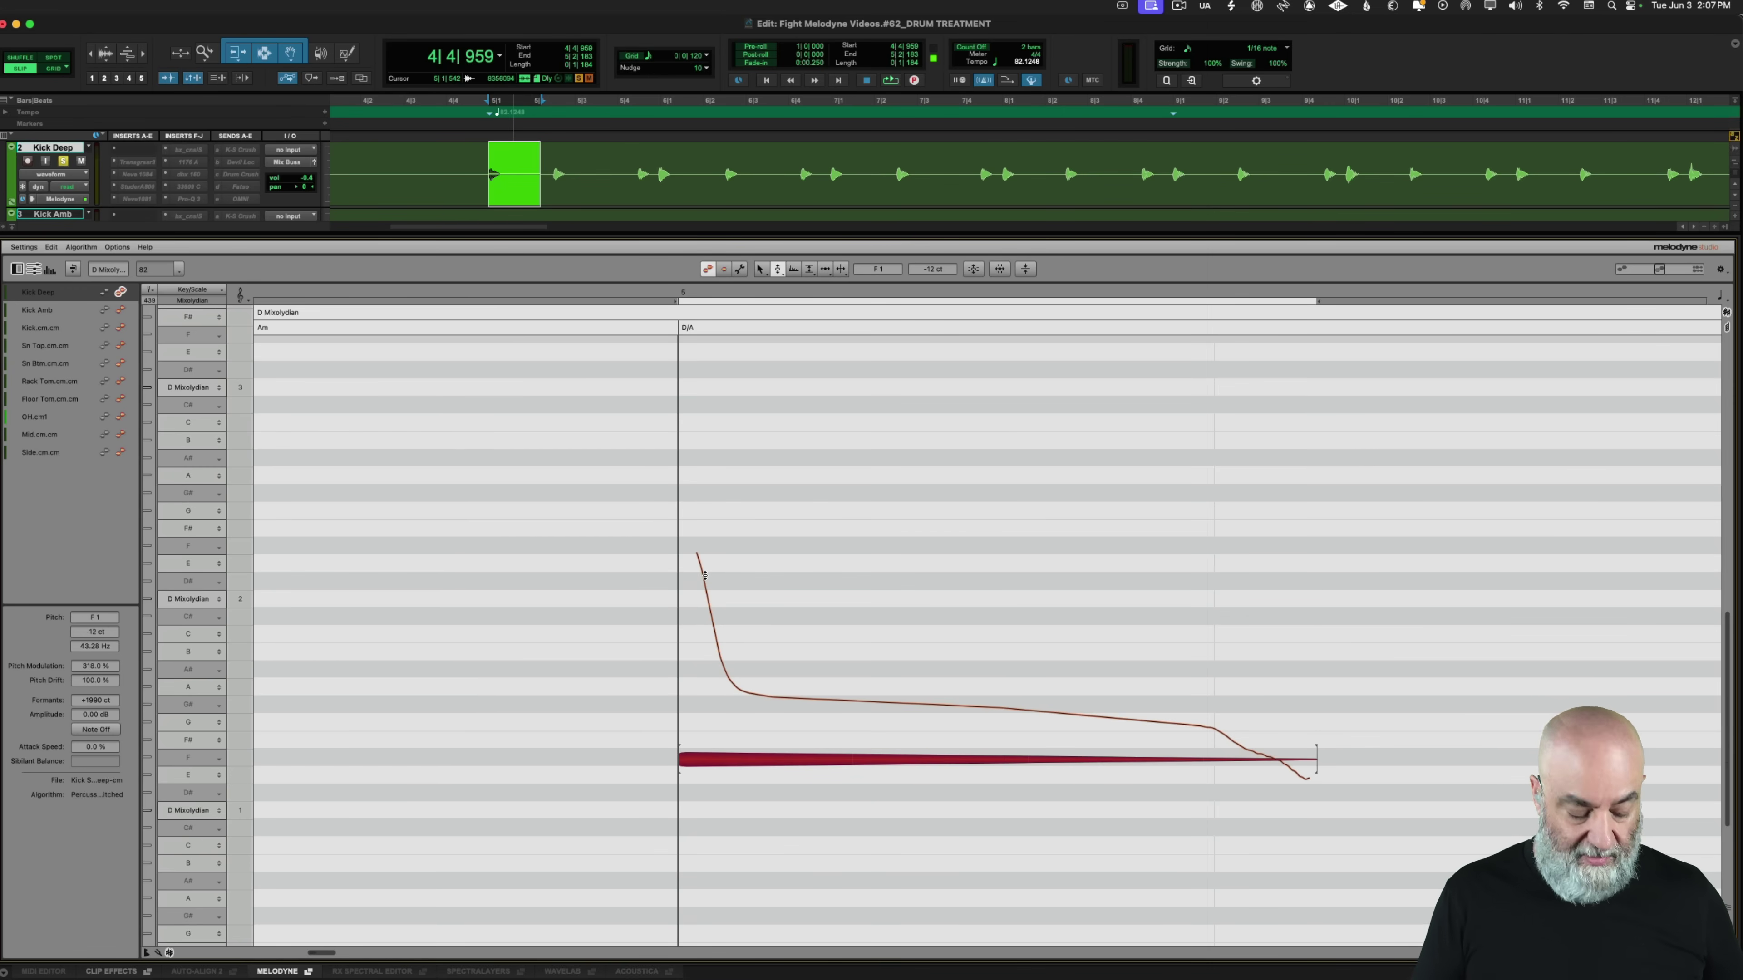
Try deleting the kick note and undo the deletion
{"action": "key", "text": "Delete"}
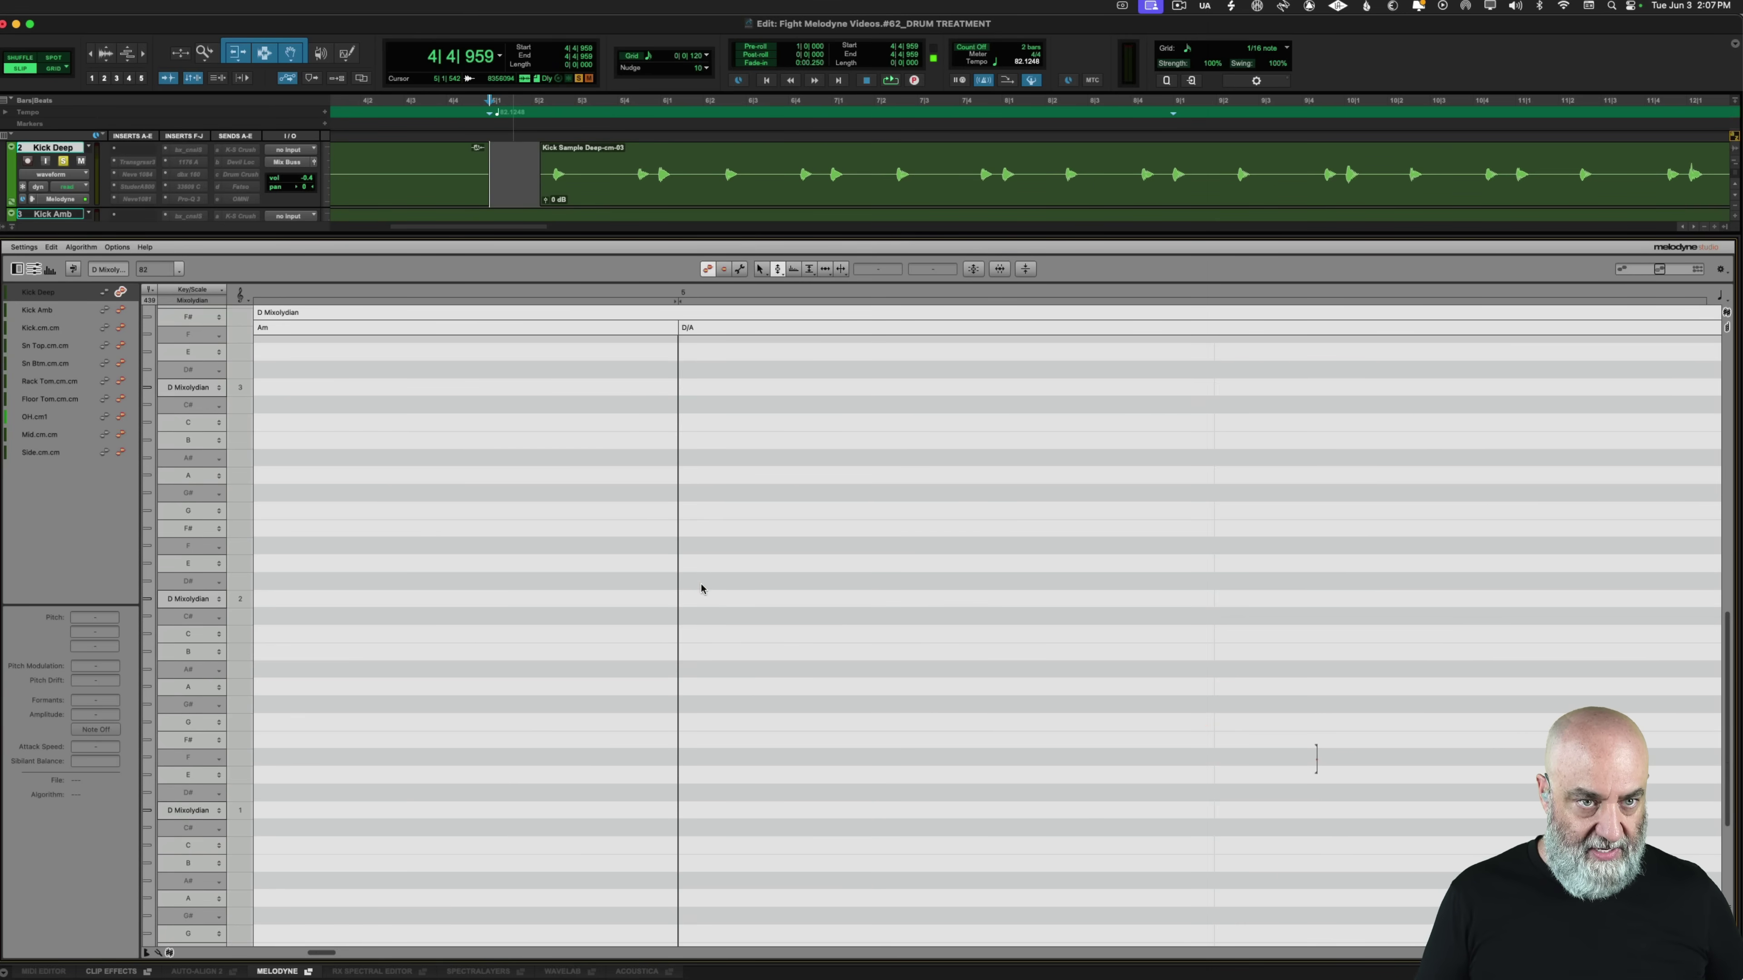
{"action": "left_click", "coordinate": [466, 193]}
{"action": "key", "text": "super+z"}
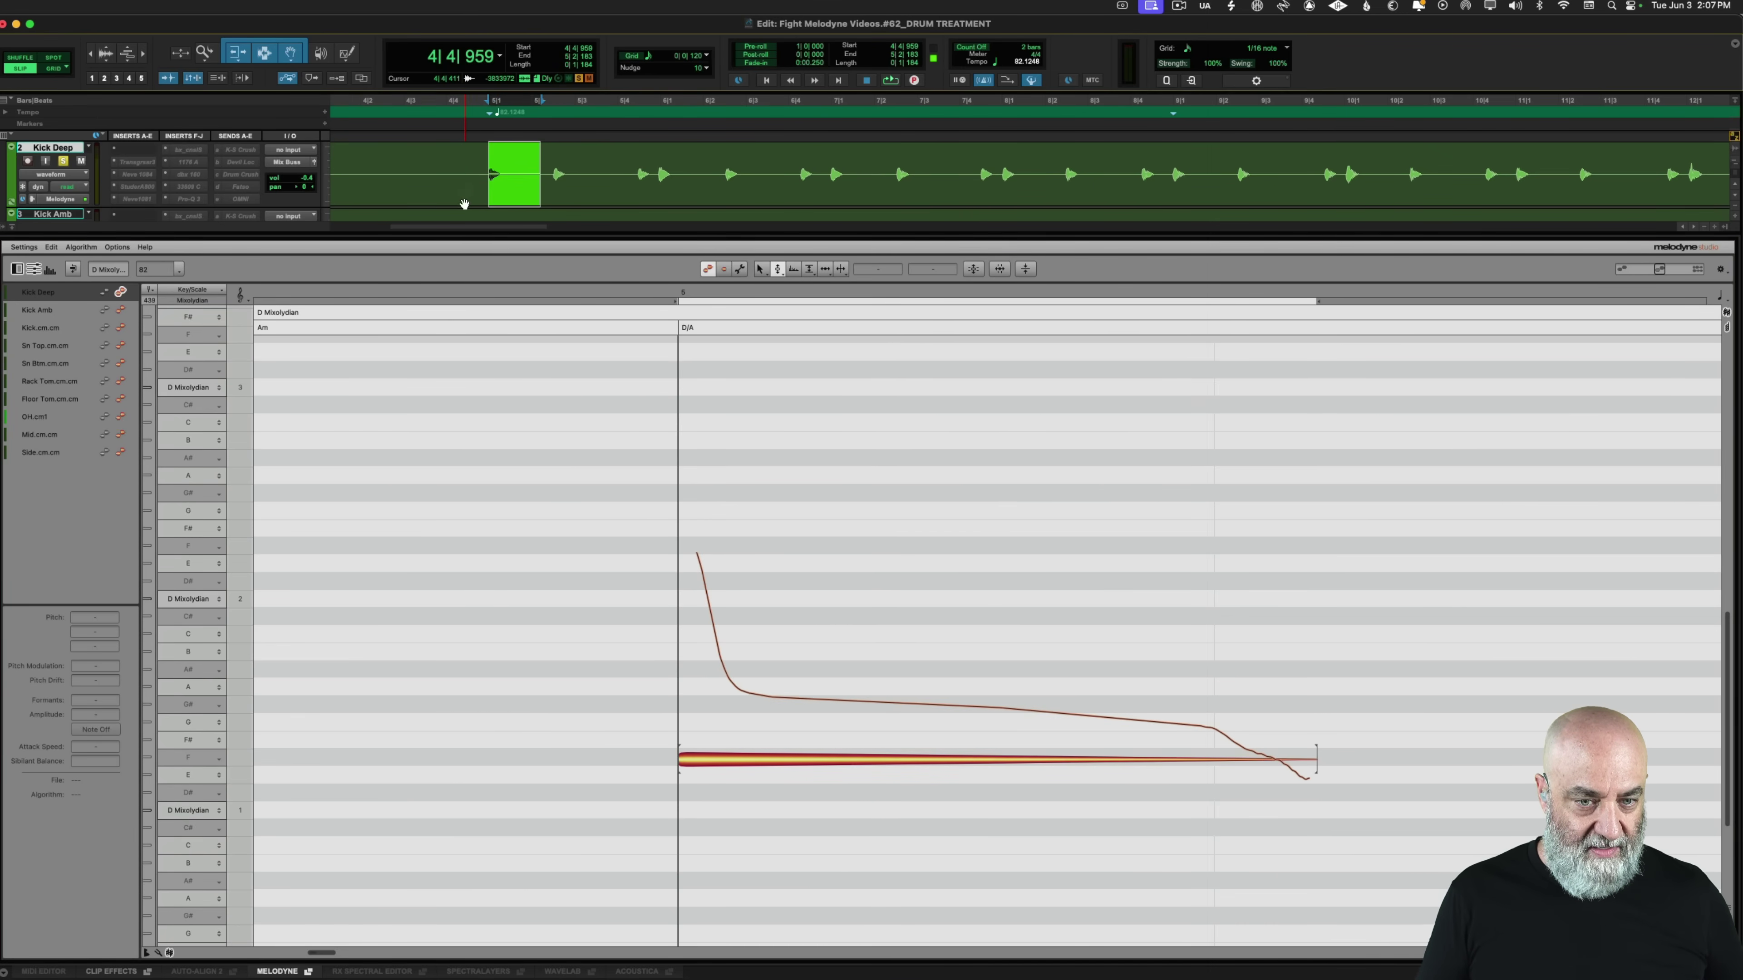
Bounce the selected kick note offline to the Desktop as the 24-bit, 48 kHz WAV file "Kick sample test 1"
{"action": "left_click", "coordinate": [942, 760]}
{"action": "key", "text": "alt+super+b"}
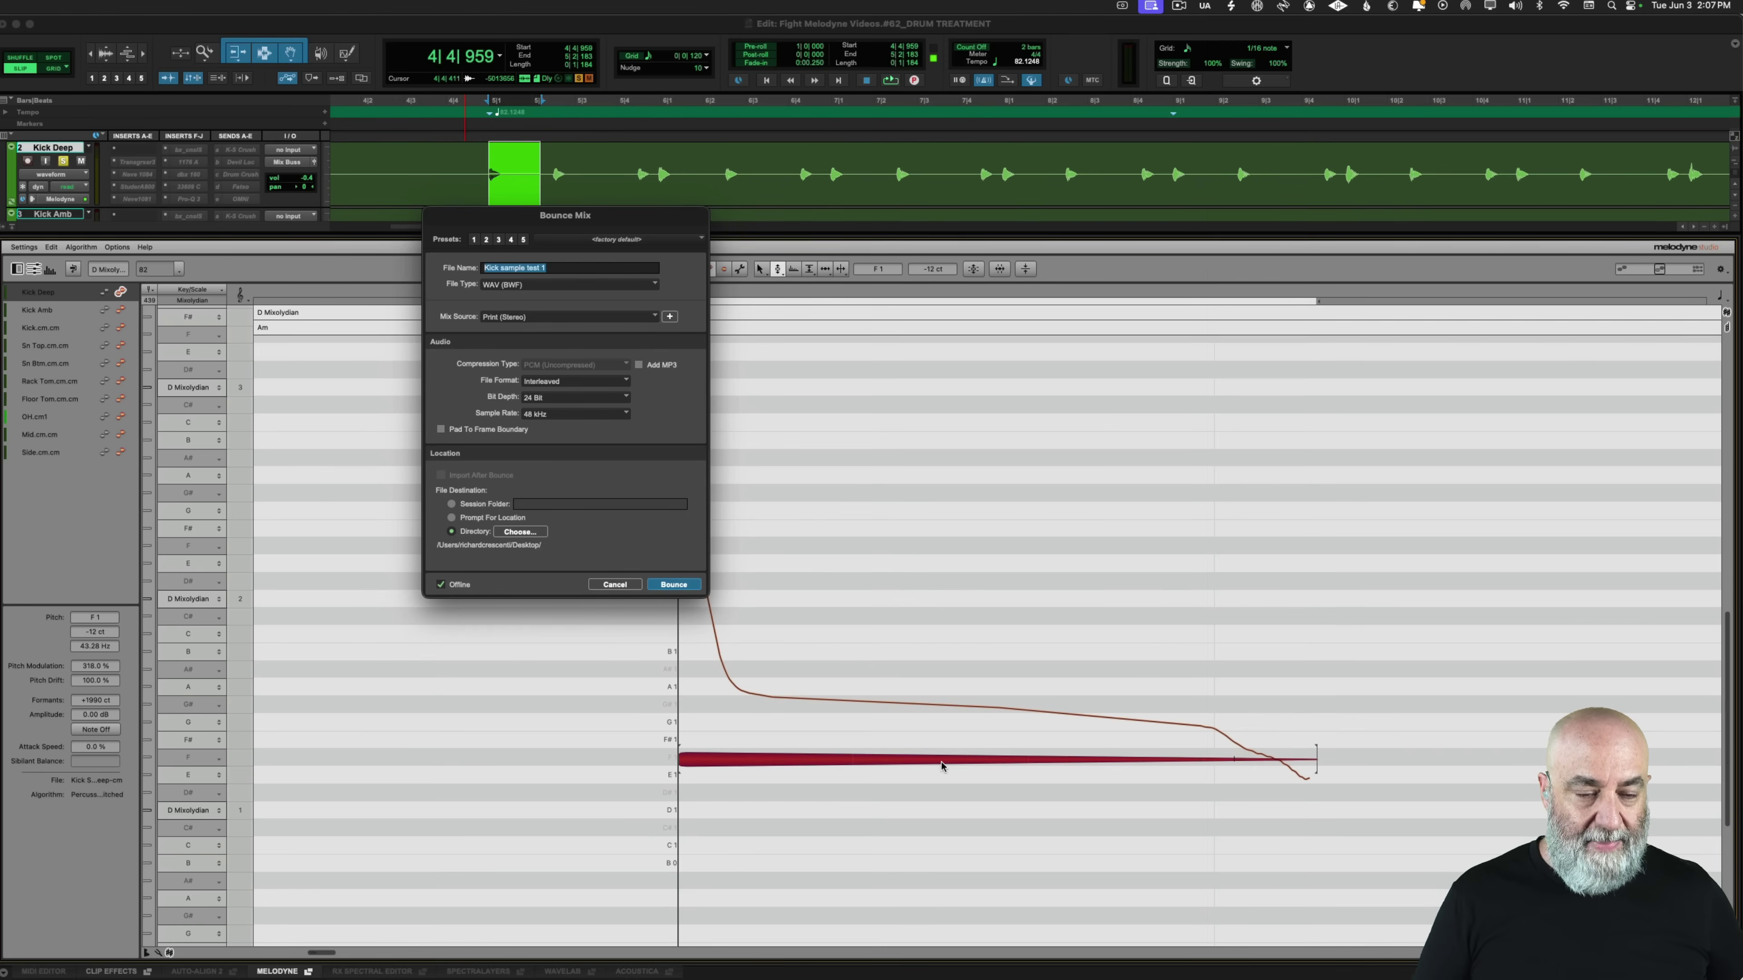
{"action": "left_click", "coordinate": [676, 584]}
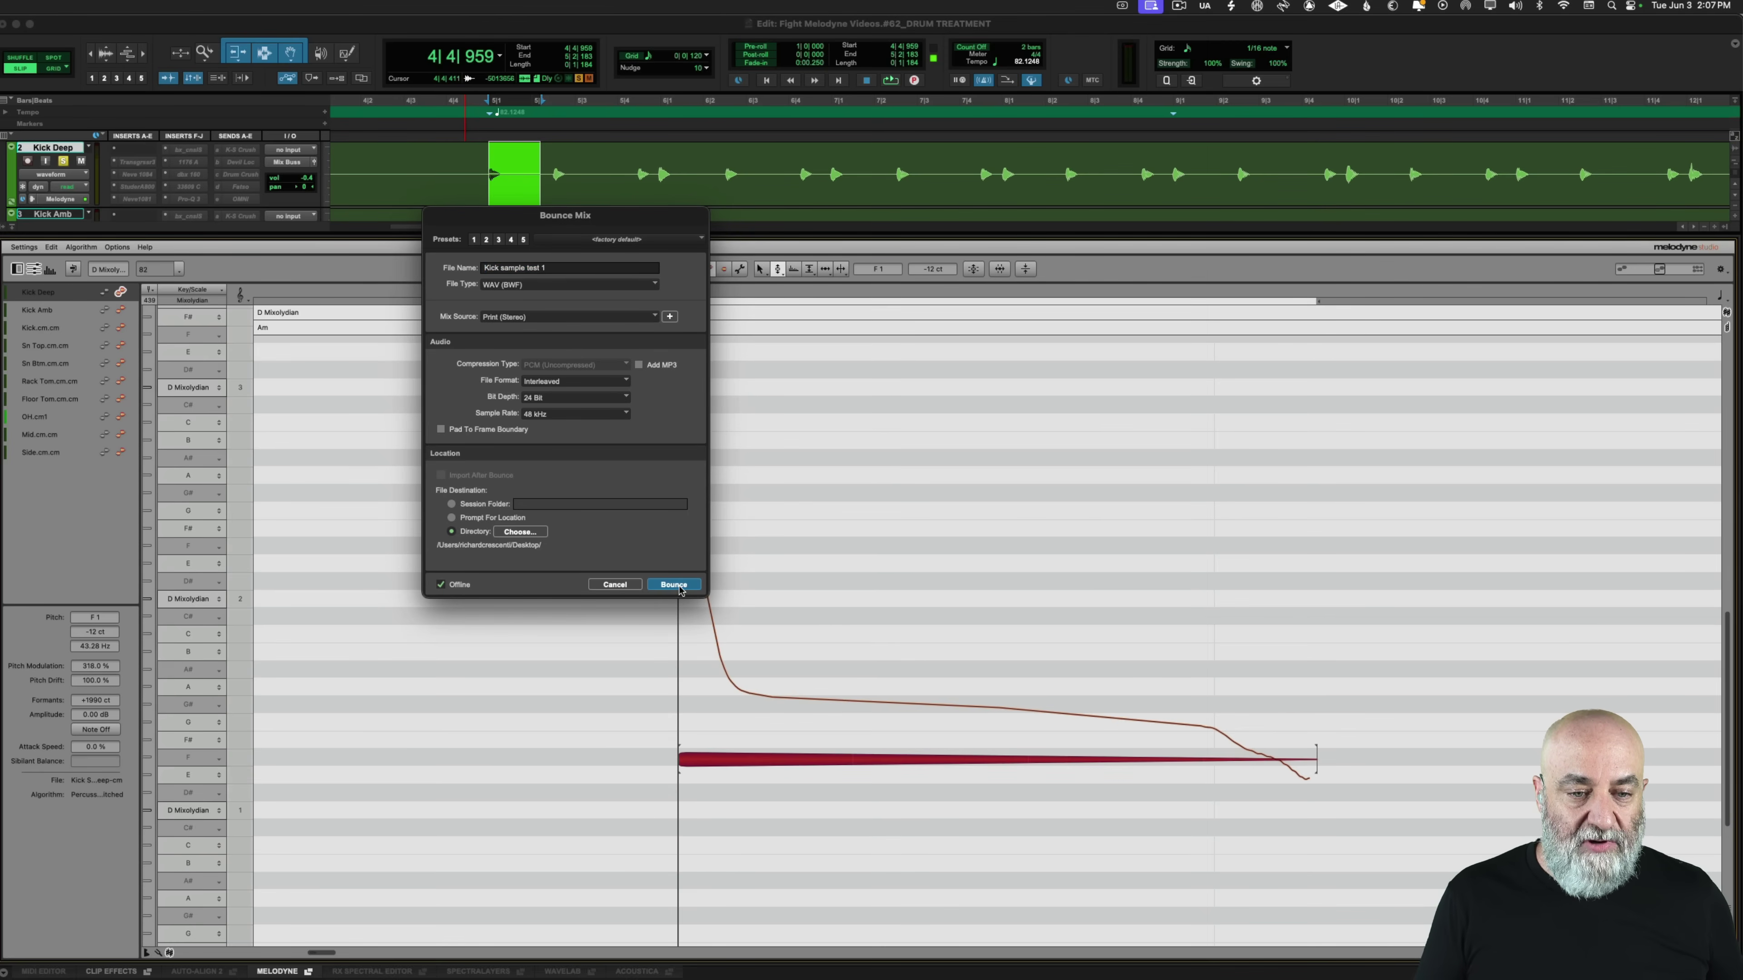